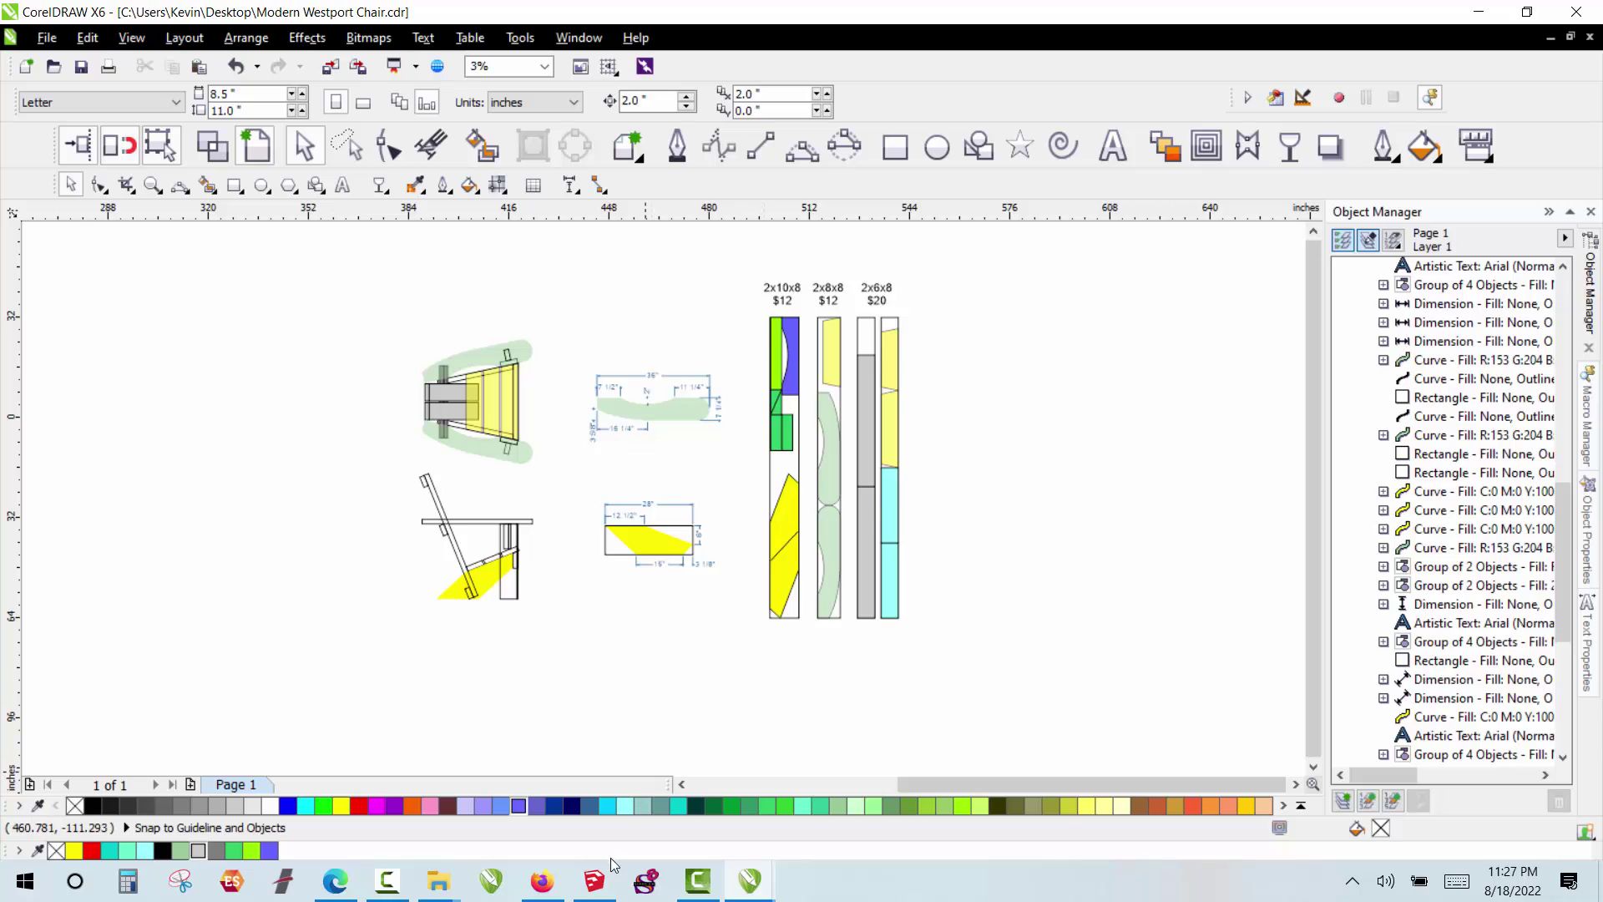
# Step: Switch to SketchUp and orbit the Modern Westport Chair model to inspect it from the front and side
pyautogui.click(602, 883)
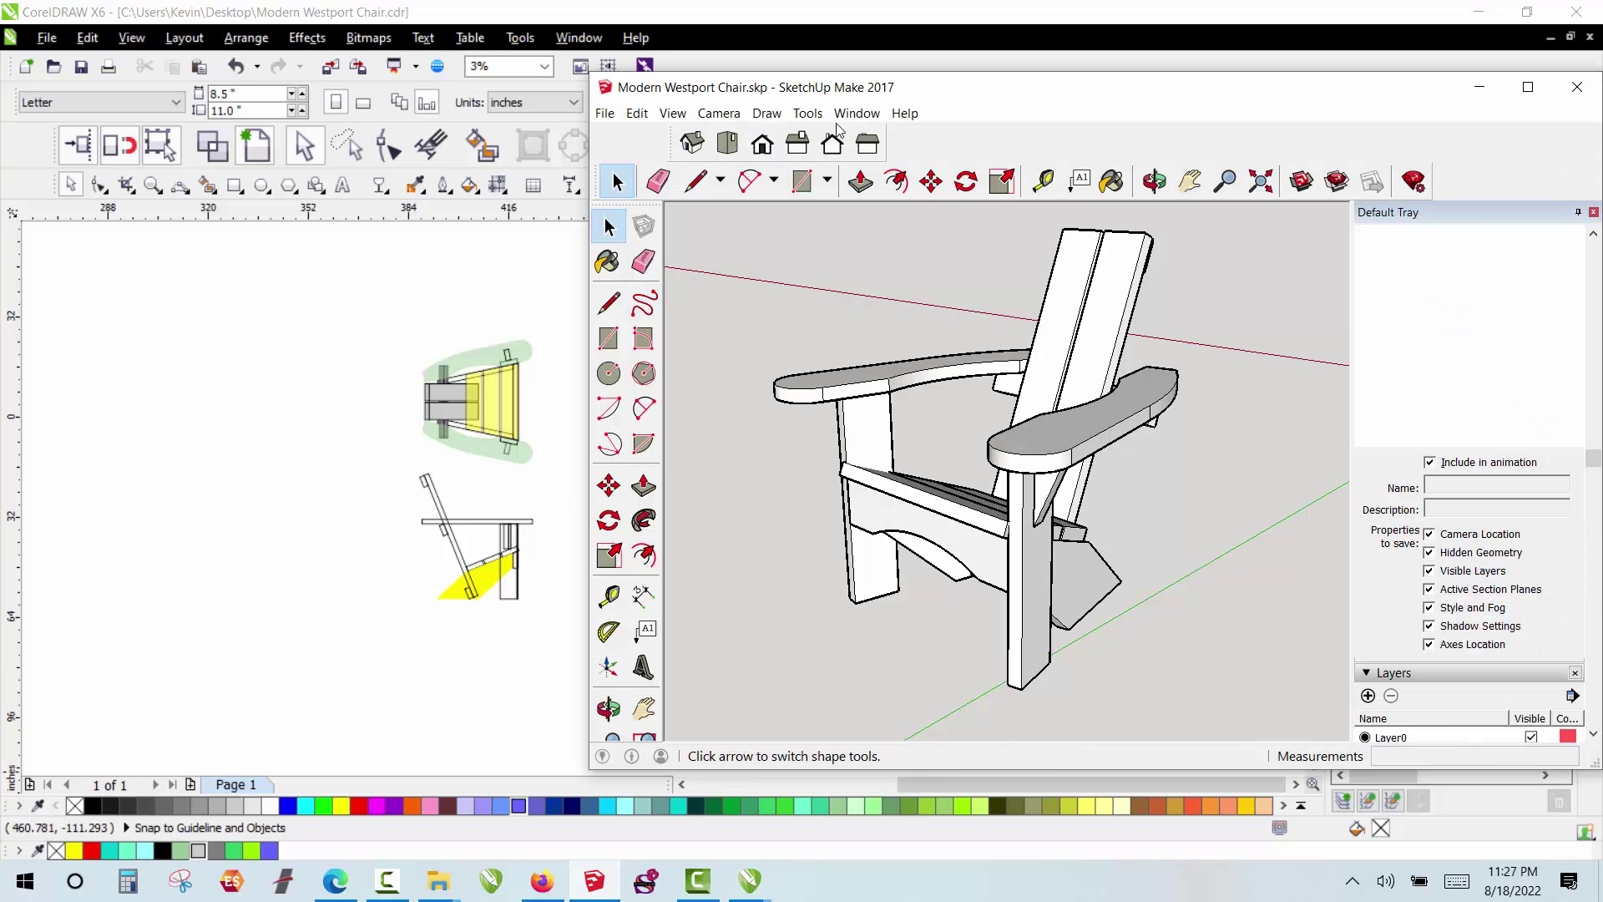
pyautogui.moveTo(898, 94); pyautogui.dragTo(767, 74)
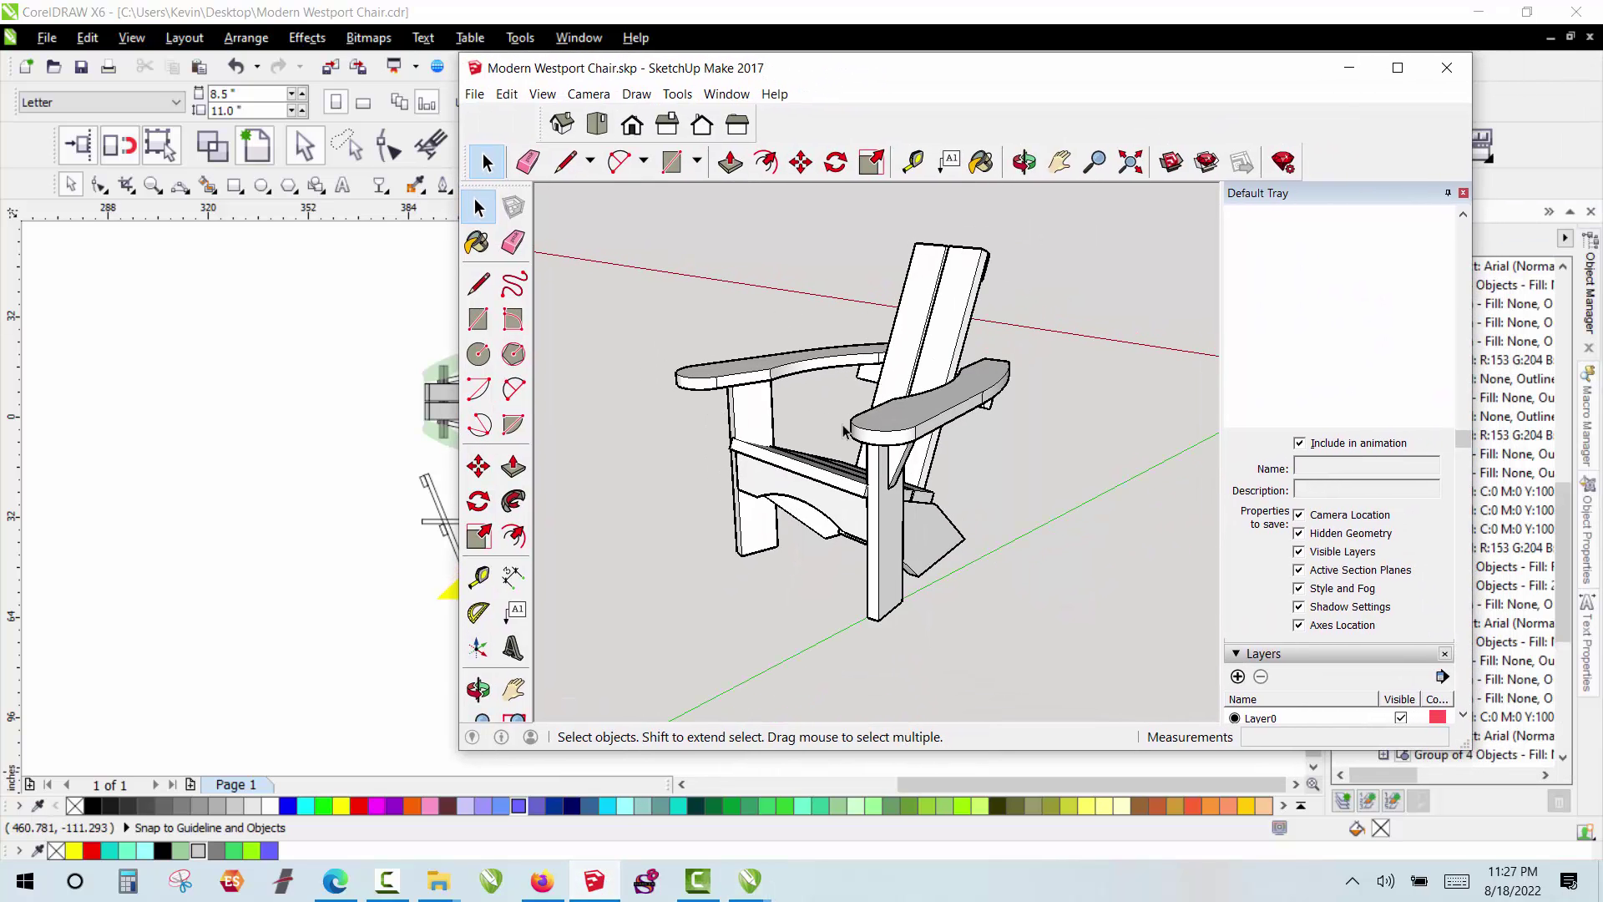
pyautogui.click(1025, 162)
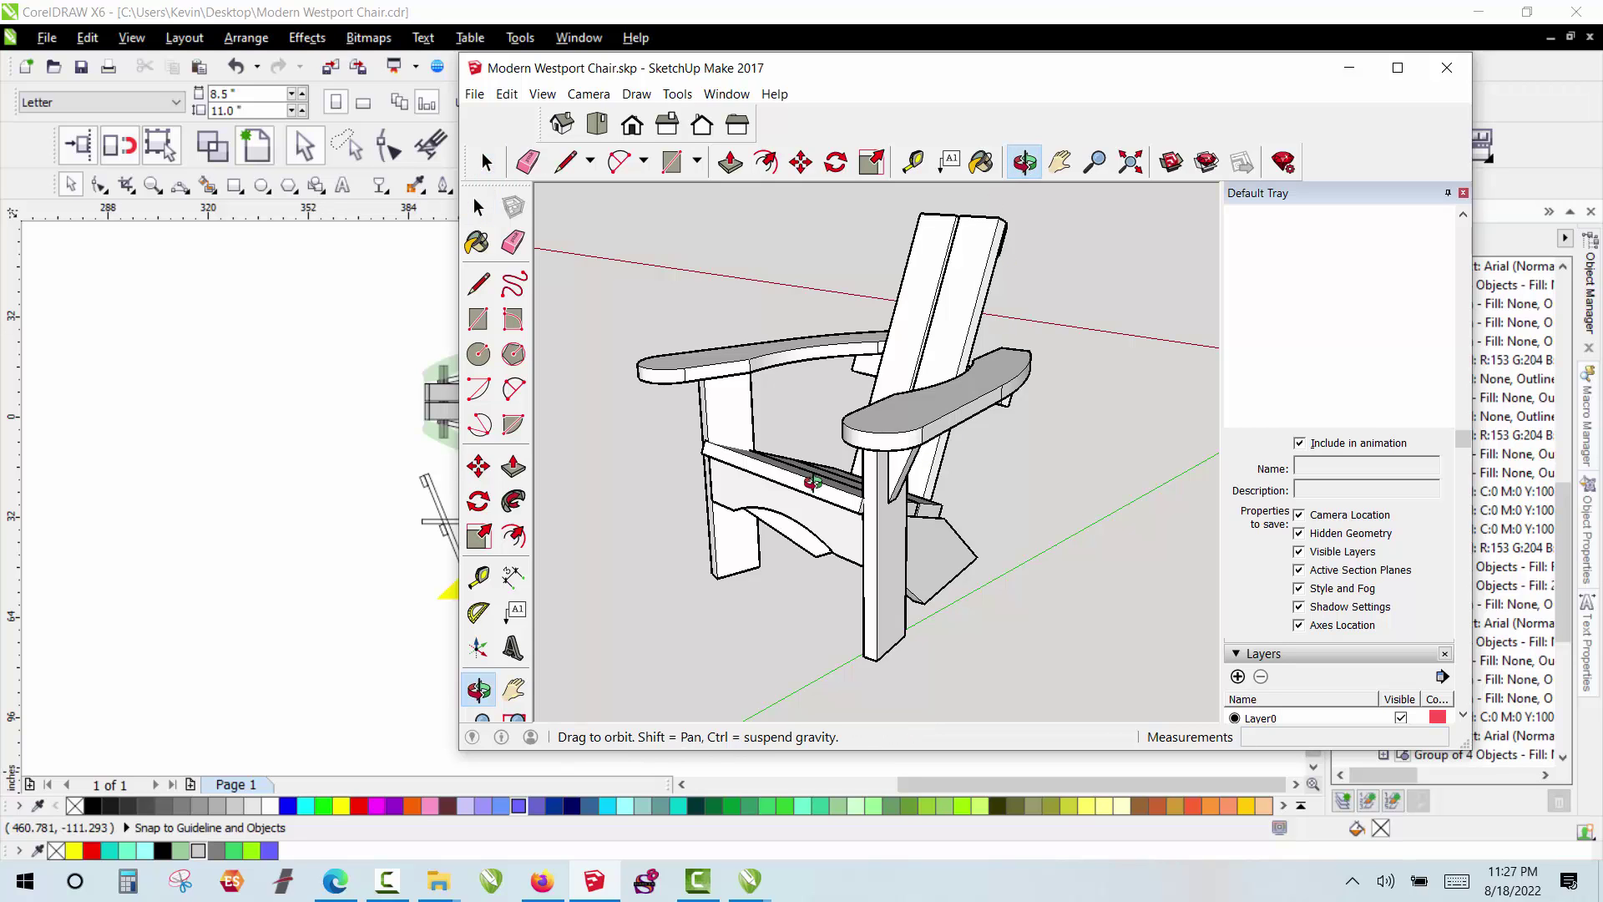
pyautogui.moveTo(927, 488); pyautogui.dragTo(648, 469)
pyautogui.moveTo(919, 421)
pyautogui.mouseDown()
pyautogui.moveTo(882, 458)
pyautogui.moveTo(864, 369)
pyautogui.mouseUp()
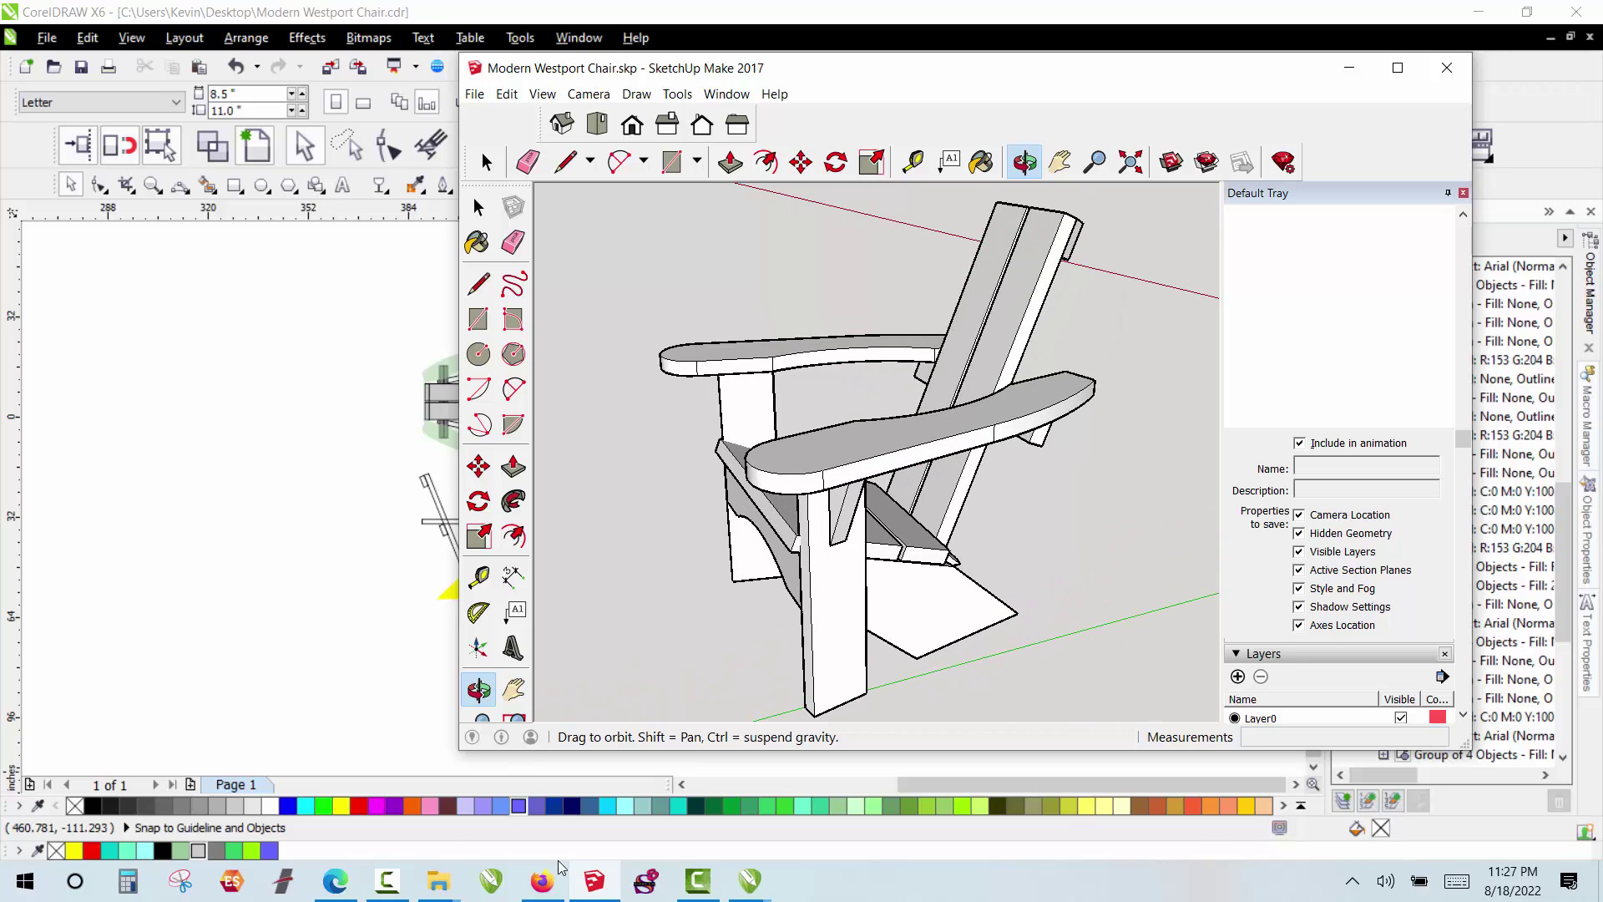
# Step: Switch to Firefox and view the 1stDibs listing for the Pair of Westport Style Adirondack Chairs
pyautogui.click(543, 883)
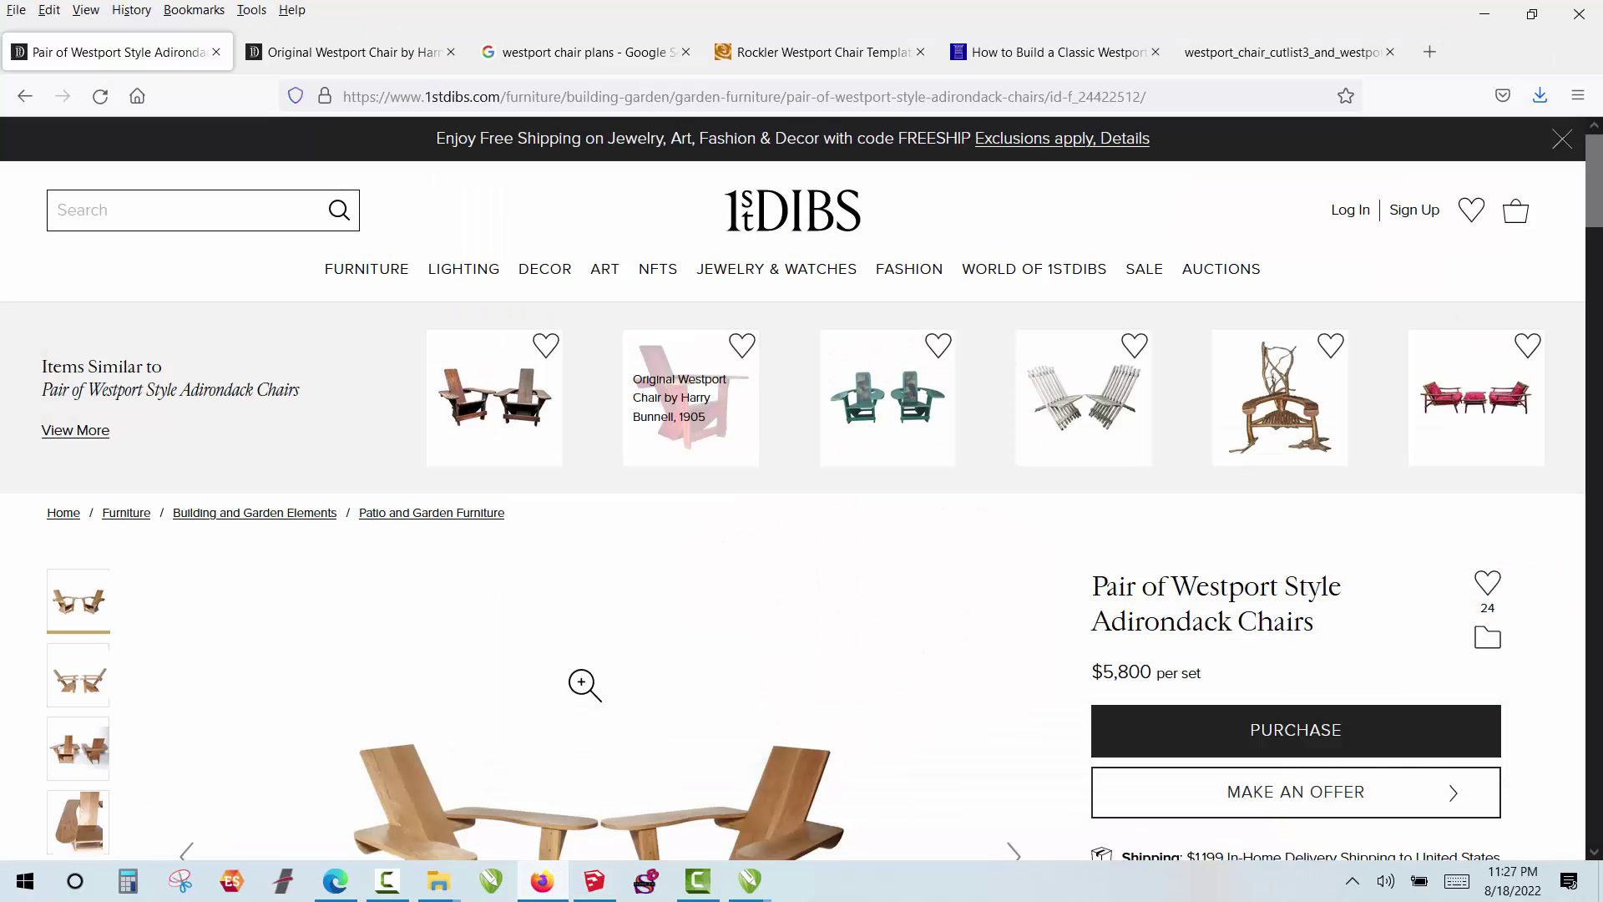
pyautogui.scroll(-4, 291, 441)
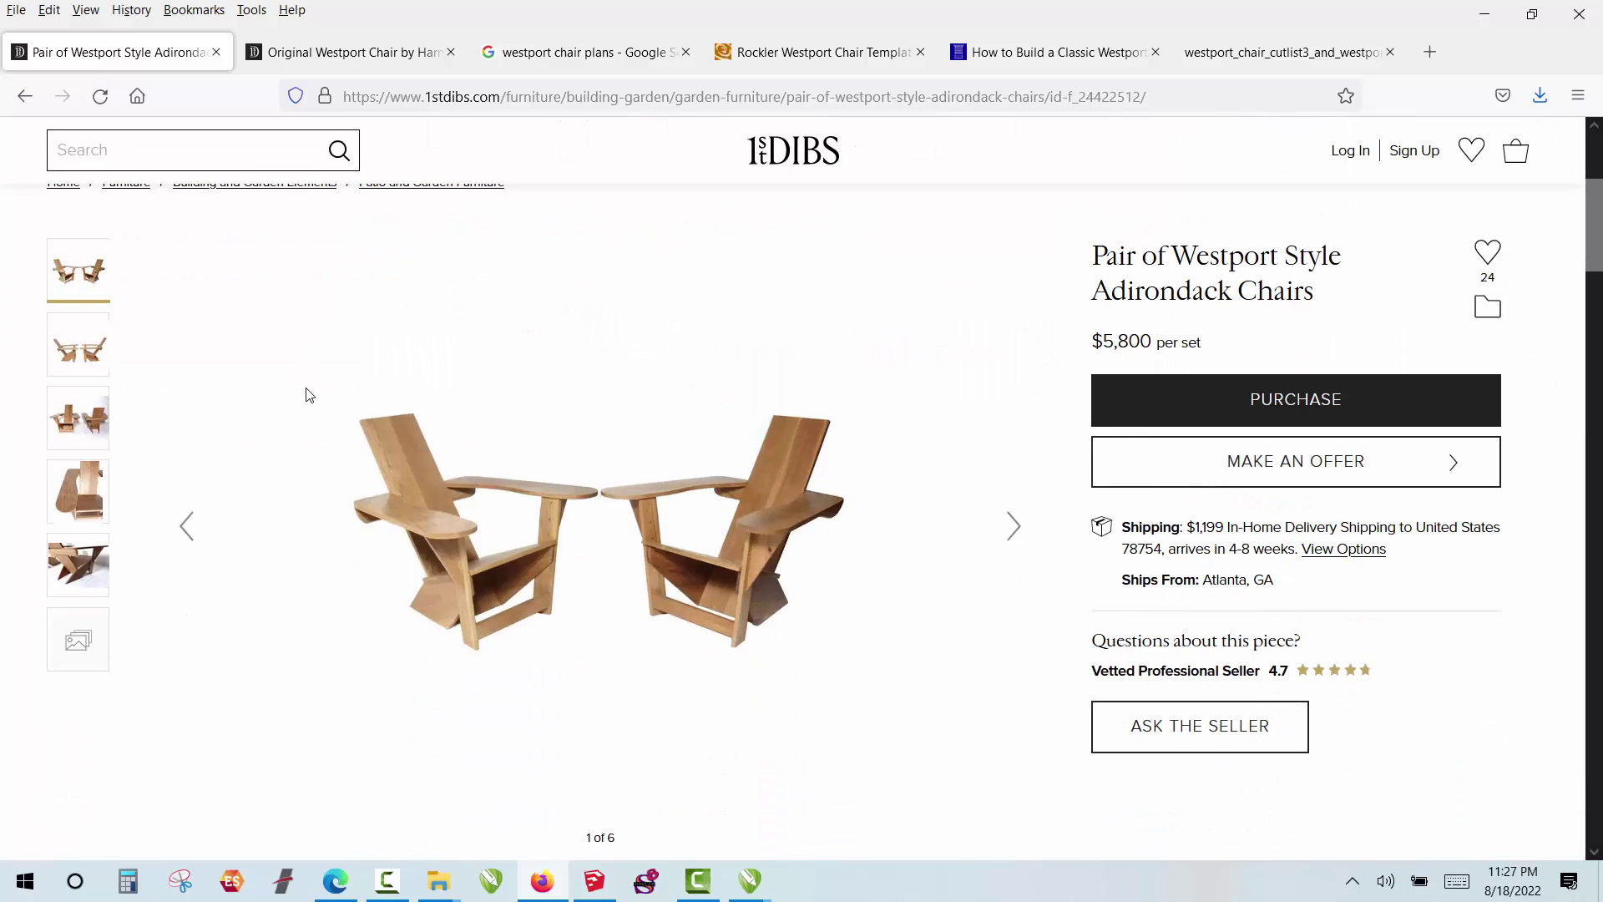
pyautogui.scroll(1, 309, 395)
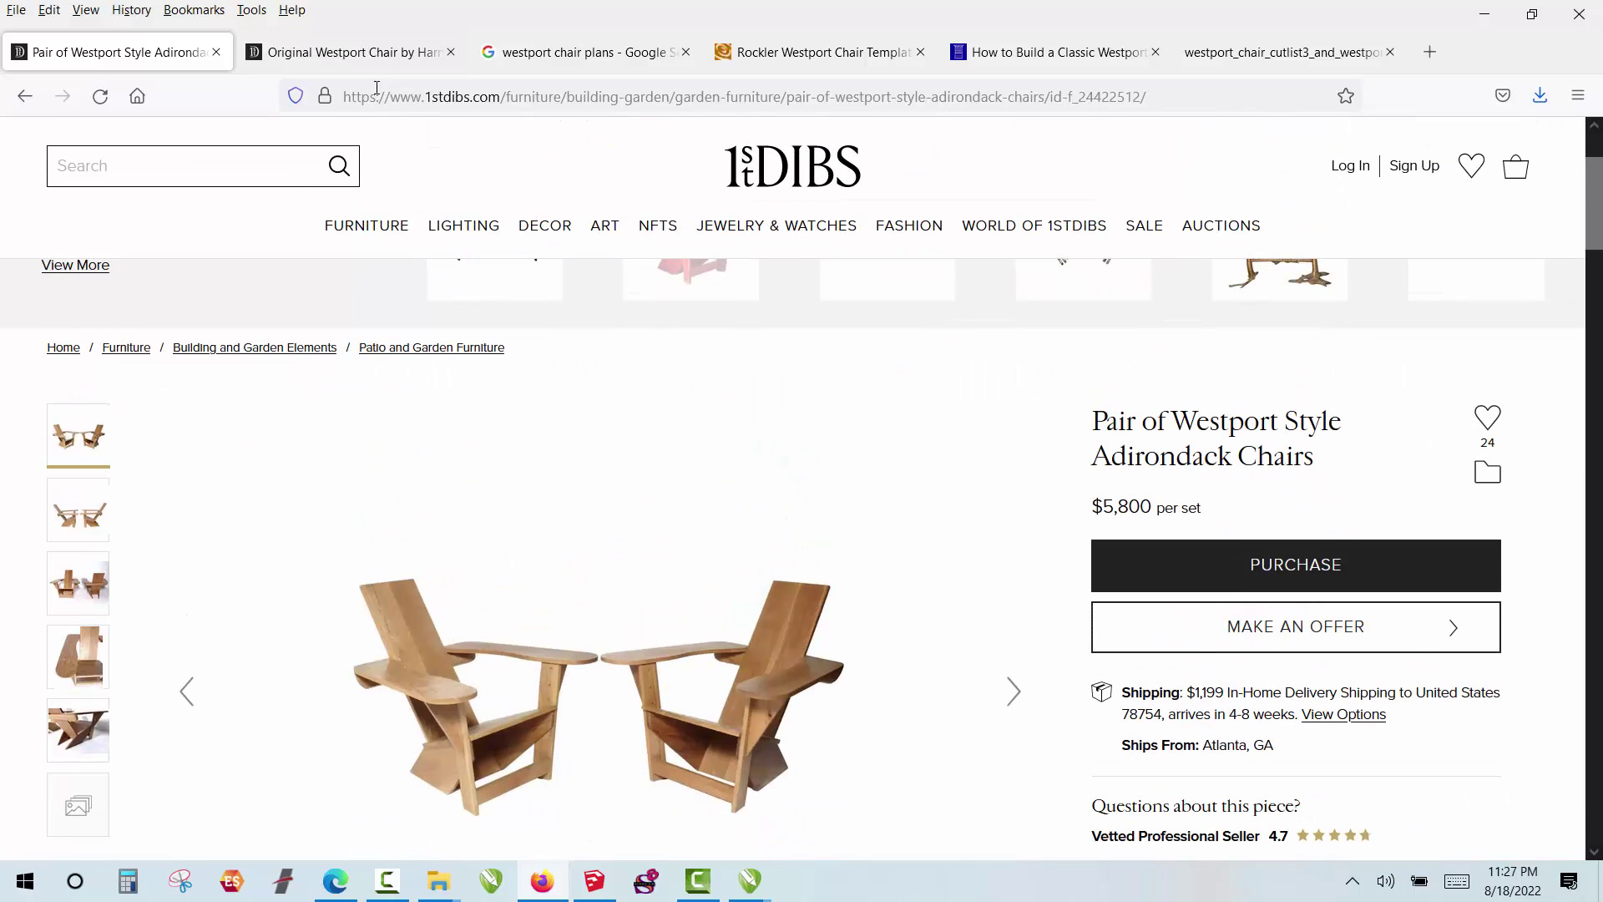
# Step: Open the Original Westport Chair listing and examine its early gallery photos of the red chair's front, sides and backrest
pyautogui.click(383, 53)
pyautogui.scroll(-3, 476, 411)
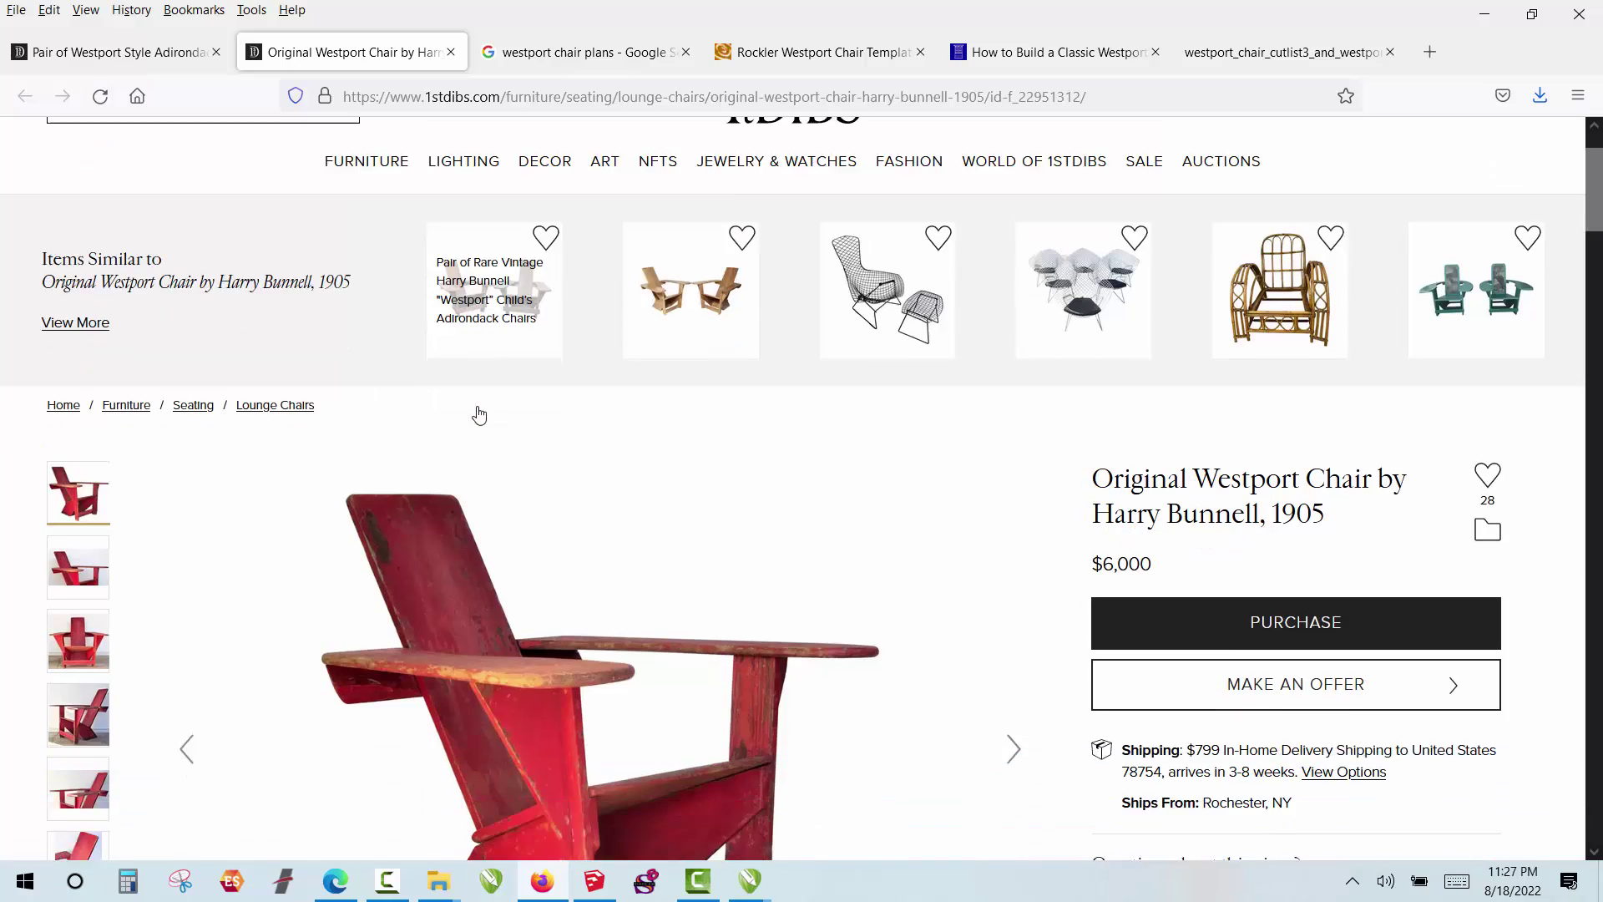
pyautogui.scroll(-1, 498, 475)
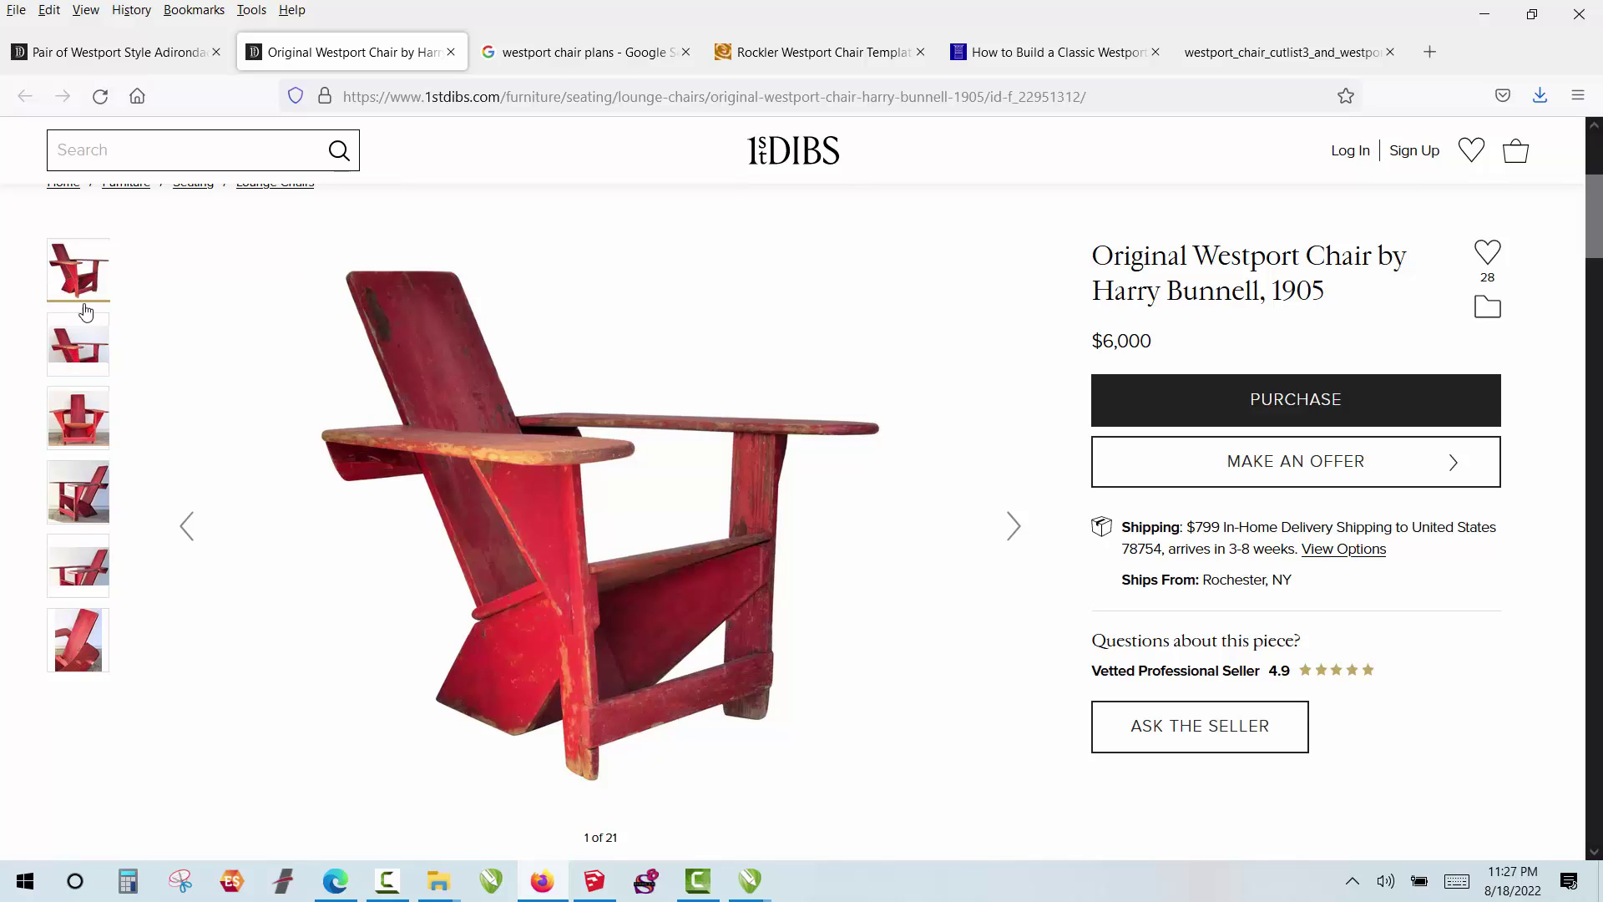
pyautogui.click(87, 354)
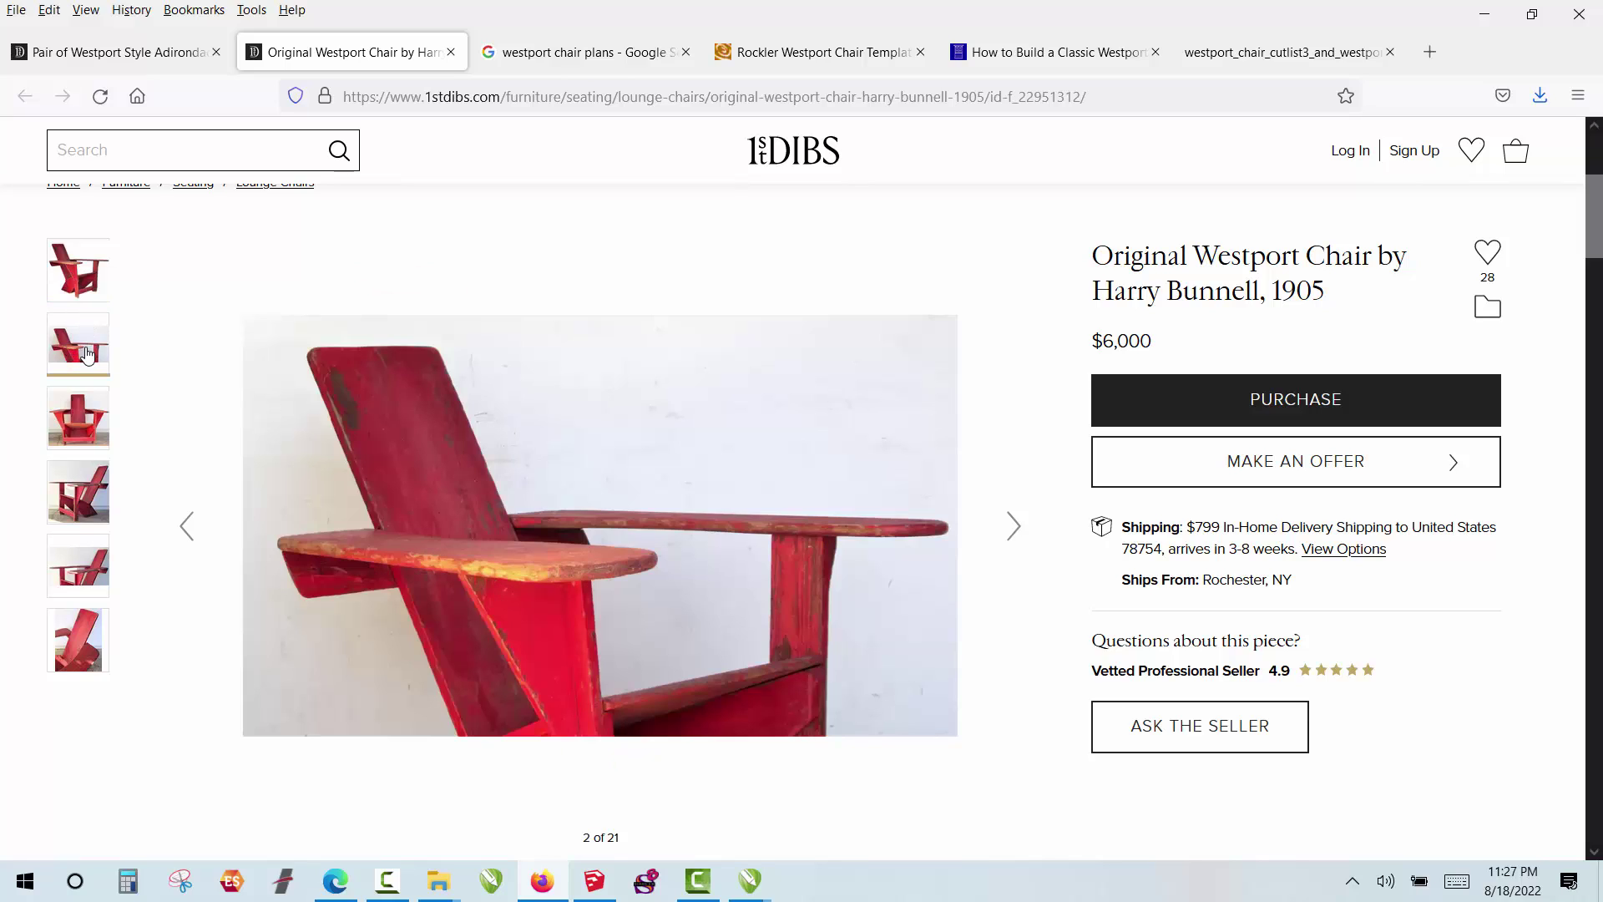
pyautogui.click(95, 420)
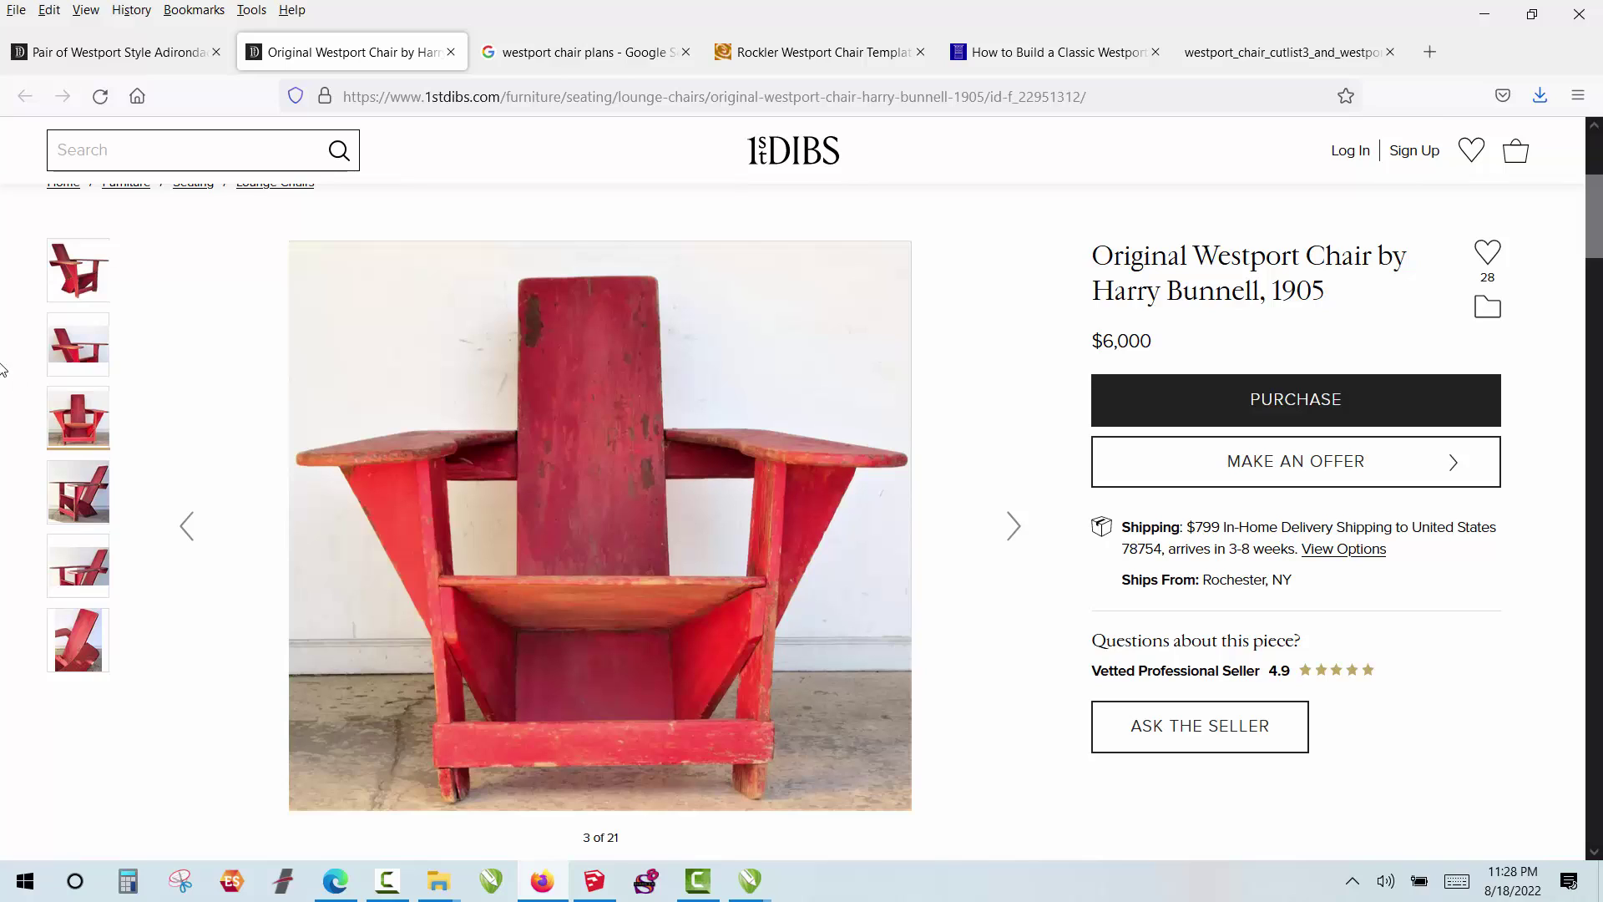
pyautogui.click(77, 506)
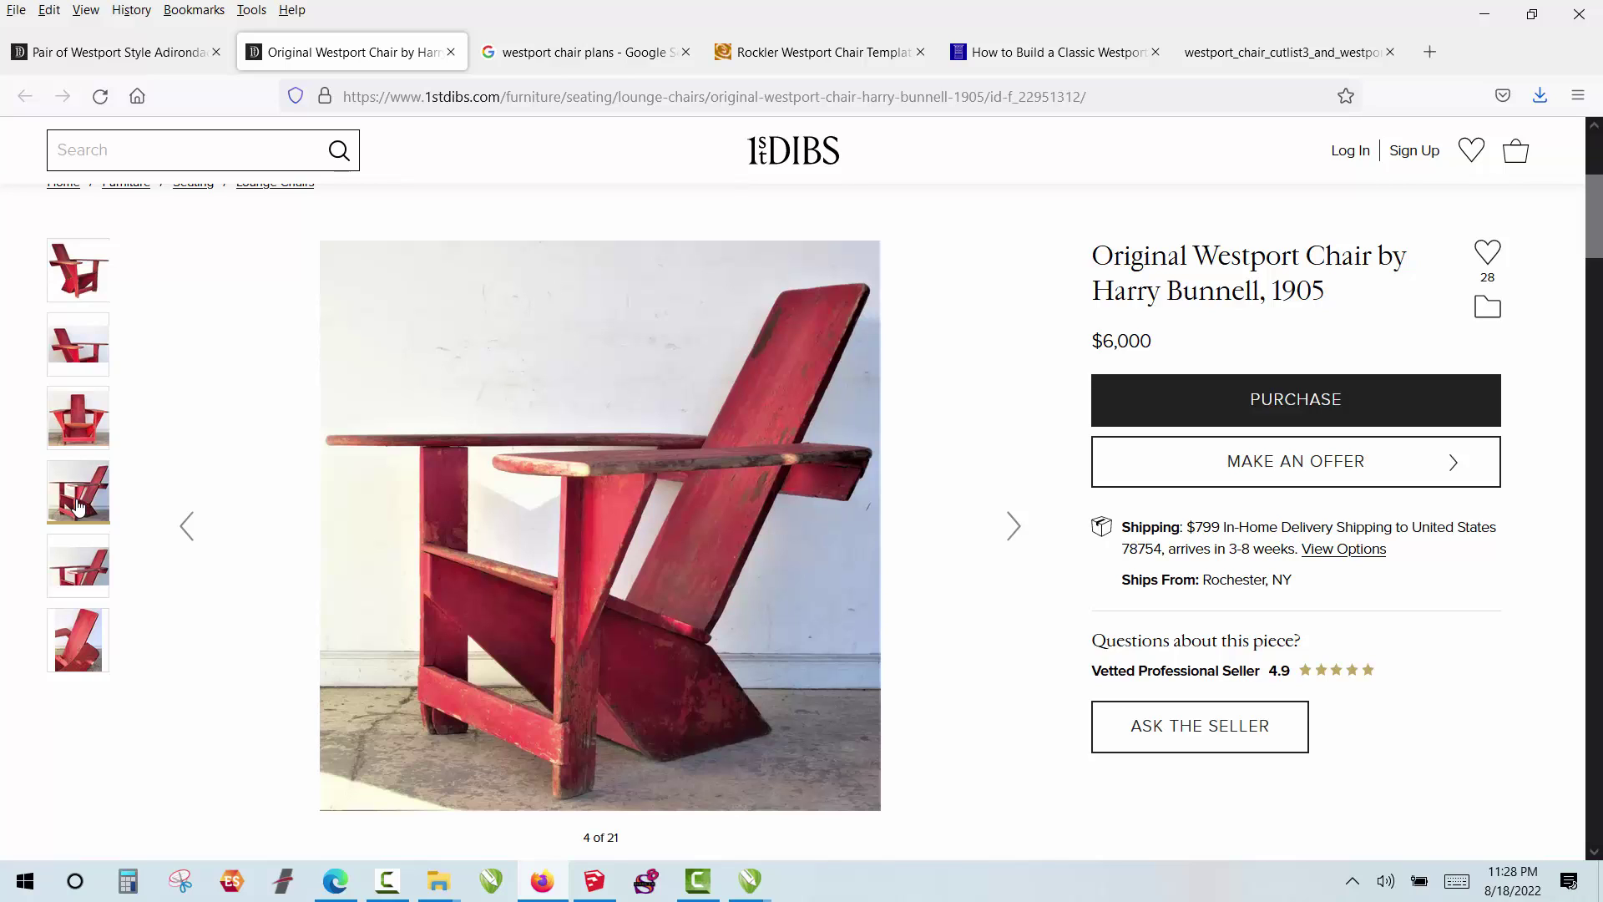
pyautogui.click(90, 563)
pyautogui.click(89, 639)
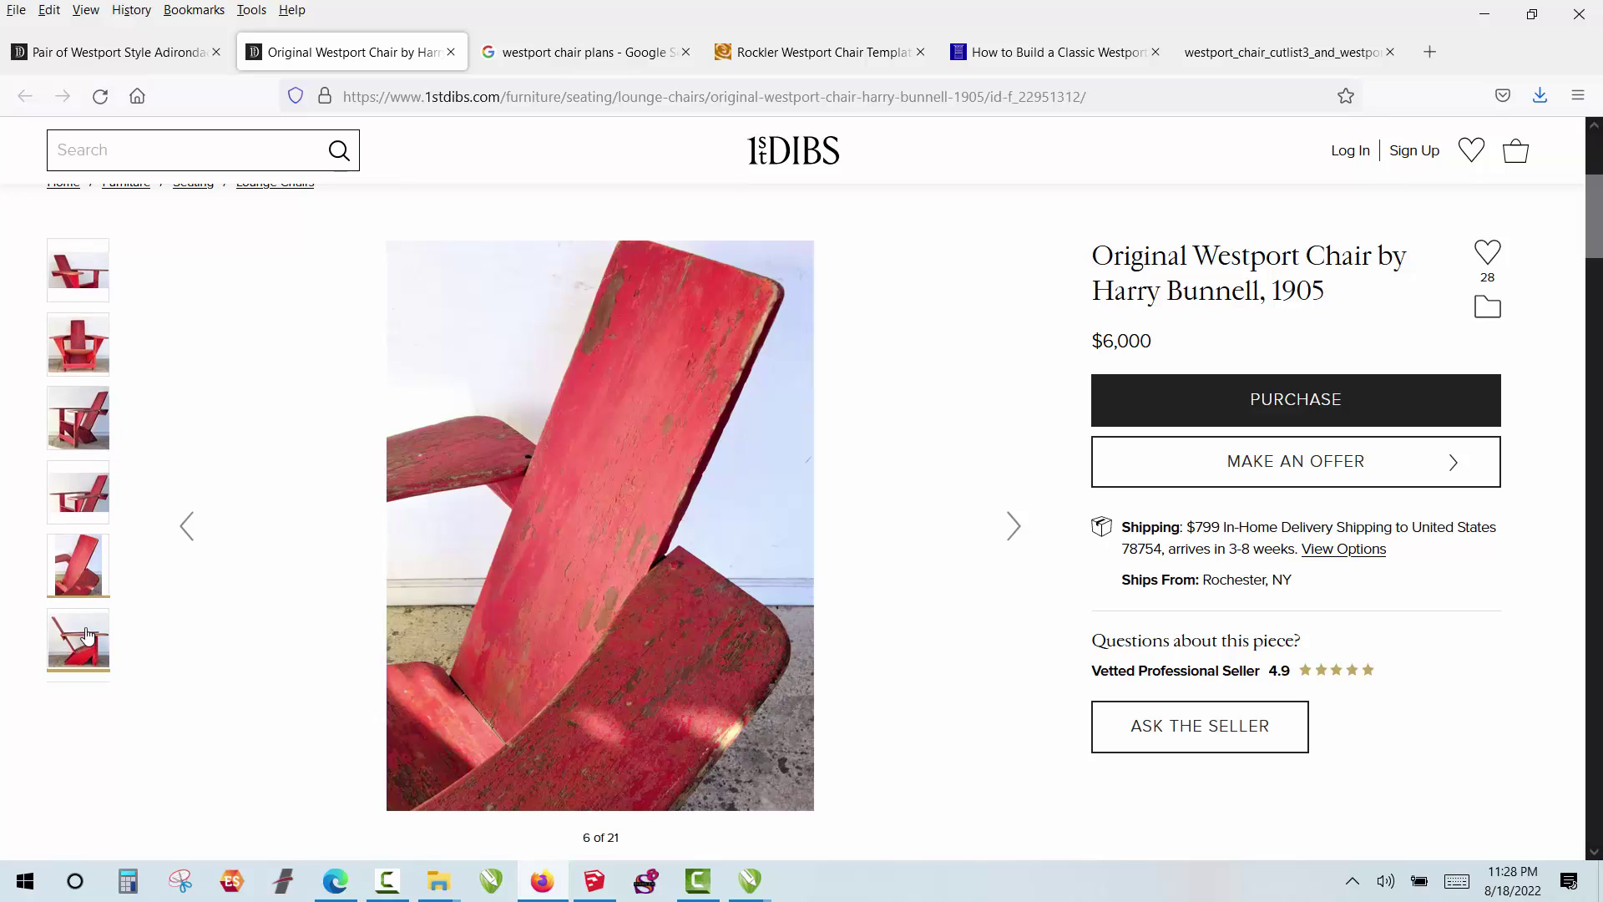
# Step: Continue through the red chair's gallery from the side view to the rear close-up, photo 12
pyautogui.scroll(-2, 75, 617)
pyautogui.click(59, 499)
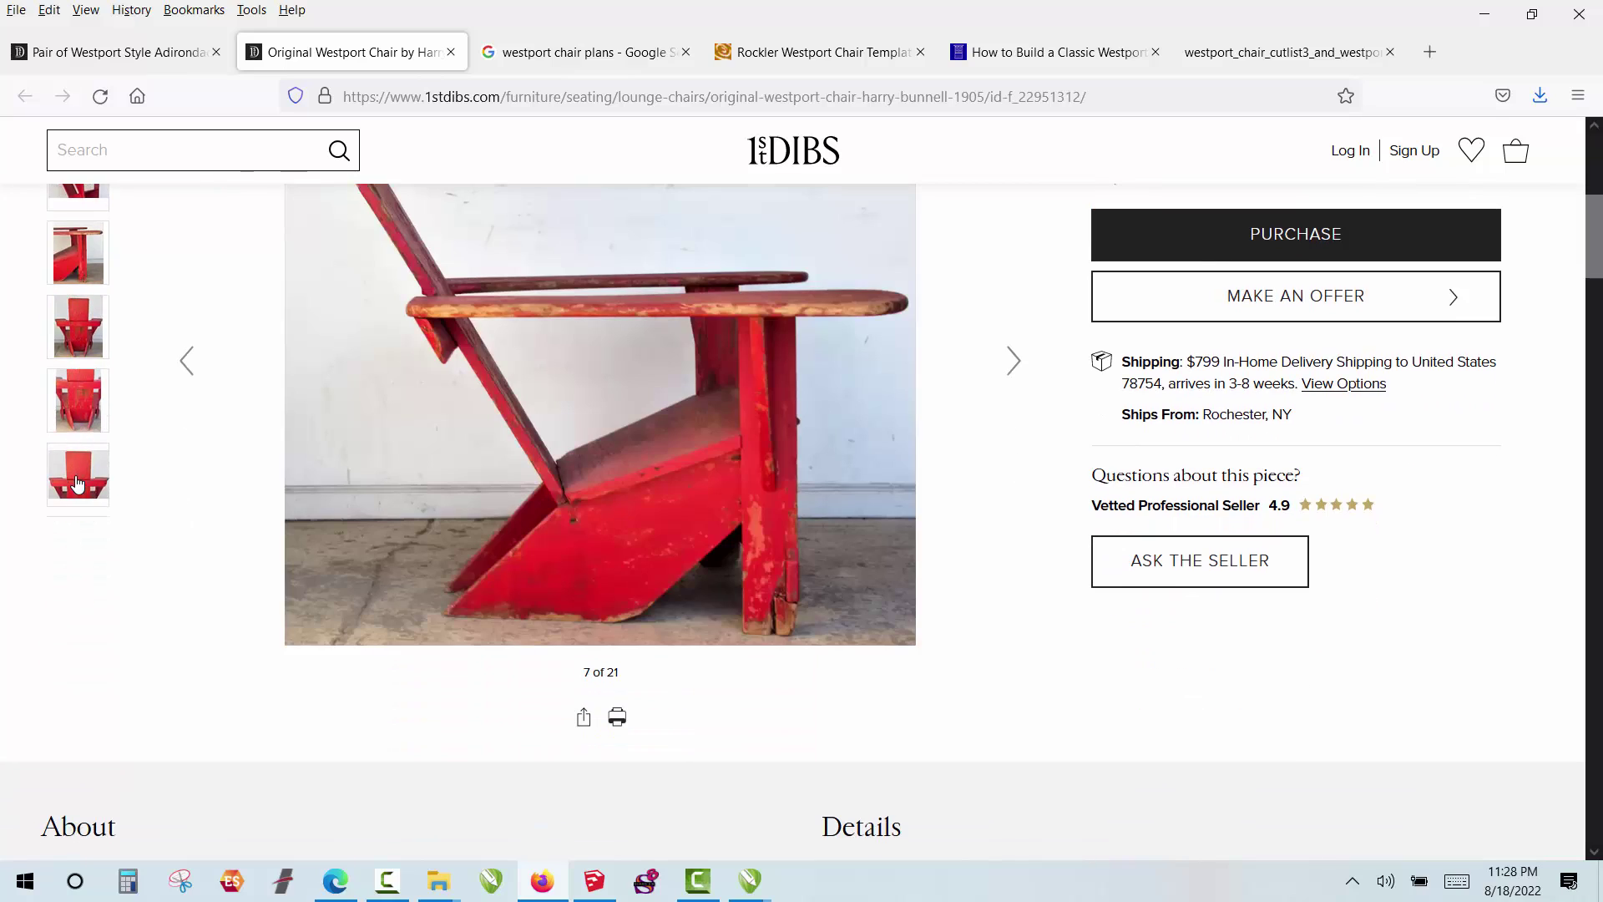
pyautogui.click(73, 457)
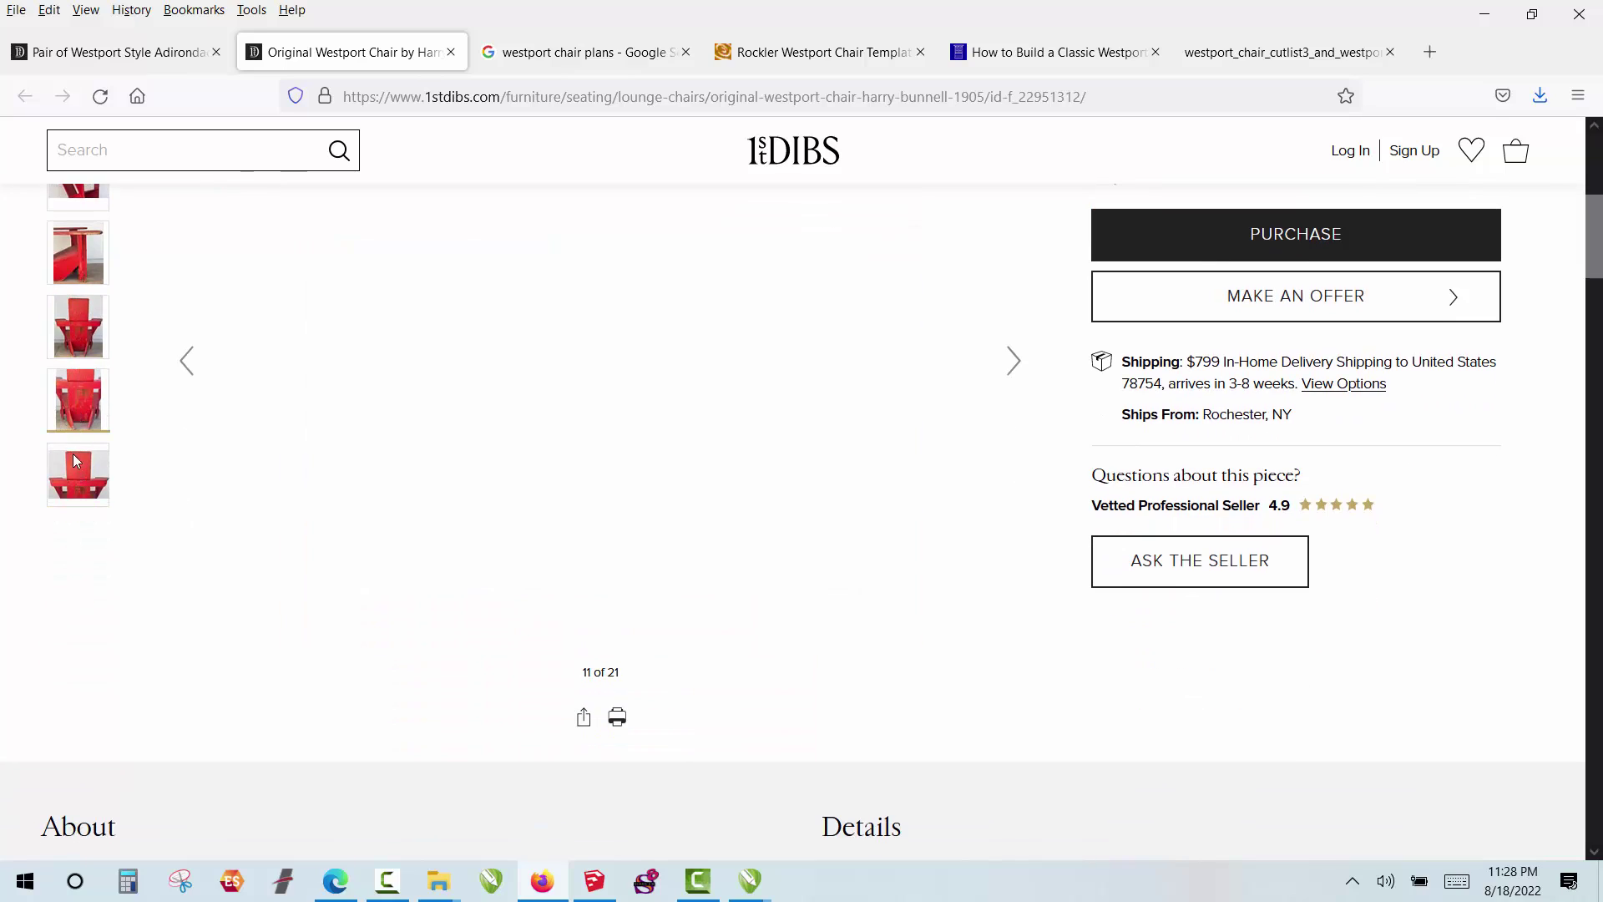
pyautogui.click(87, 493)
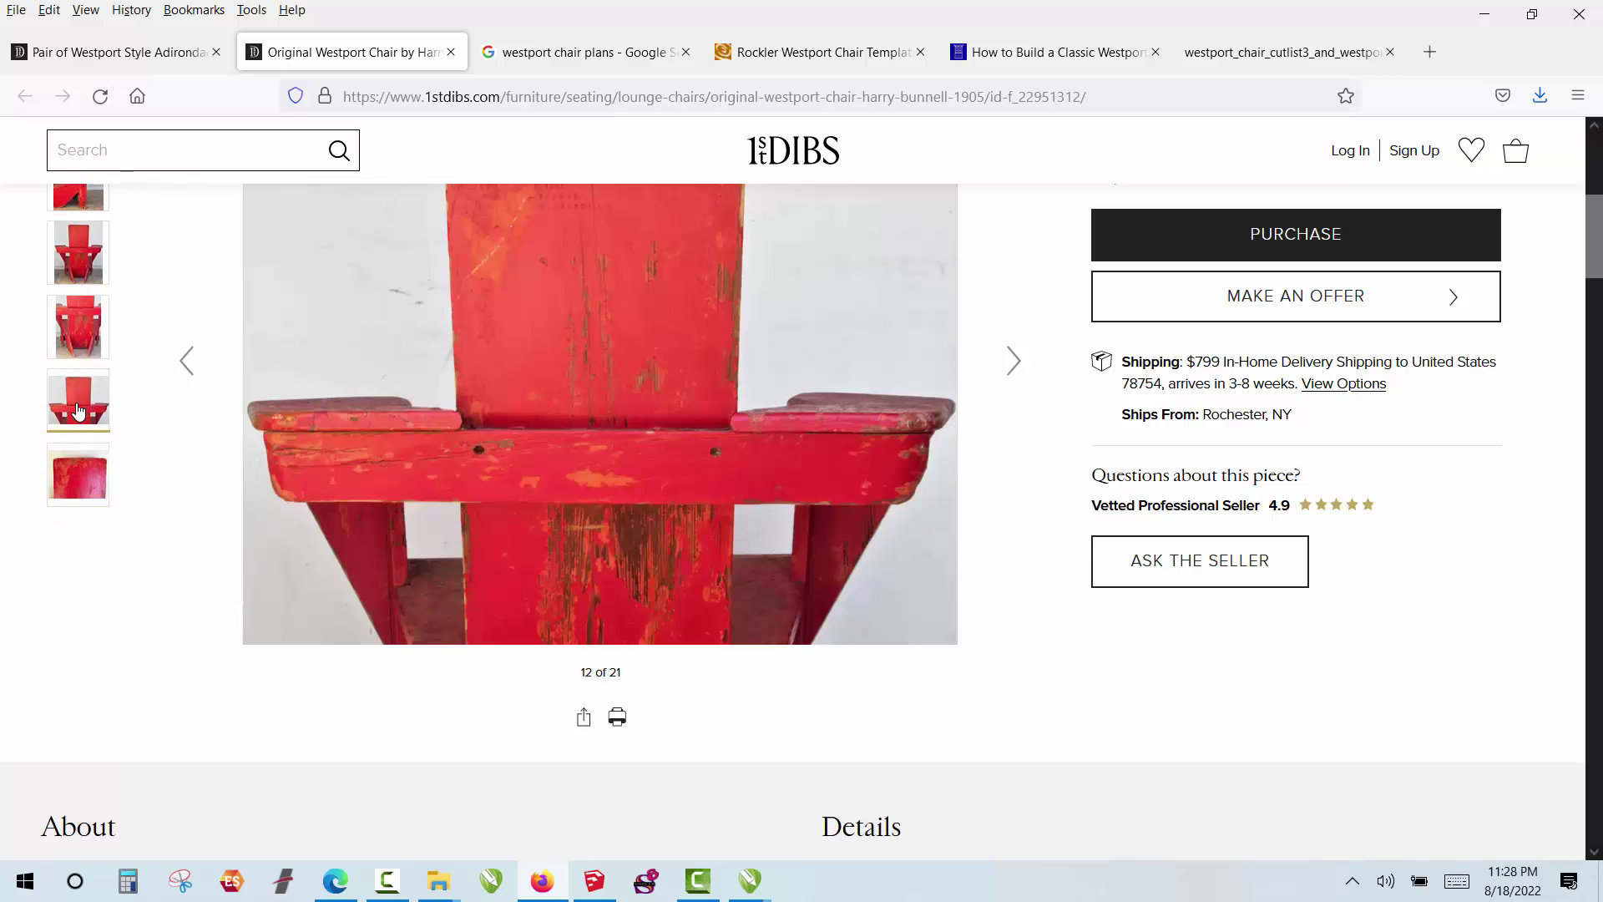
# Step: Go back through the red chair's gallery to its first photo
pyautogui.scroll(6, 78, 409)
pyautogui.scroll(-2, 77, 462)
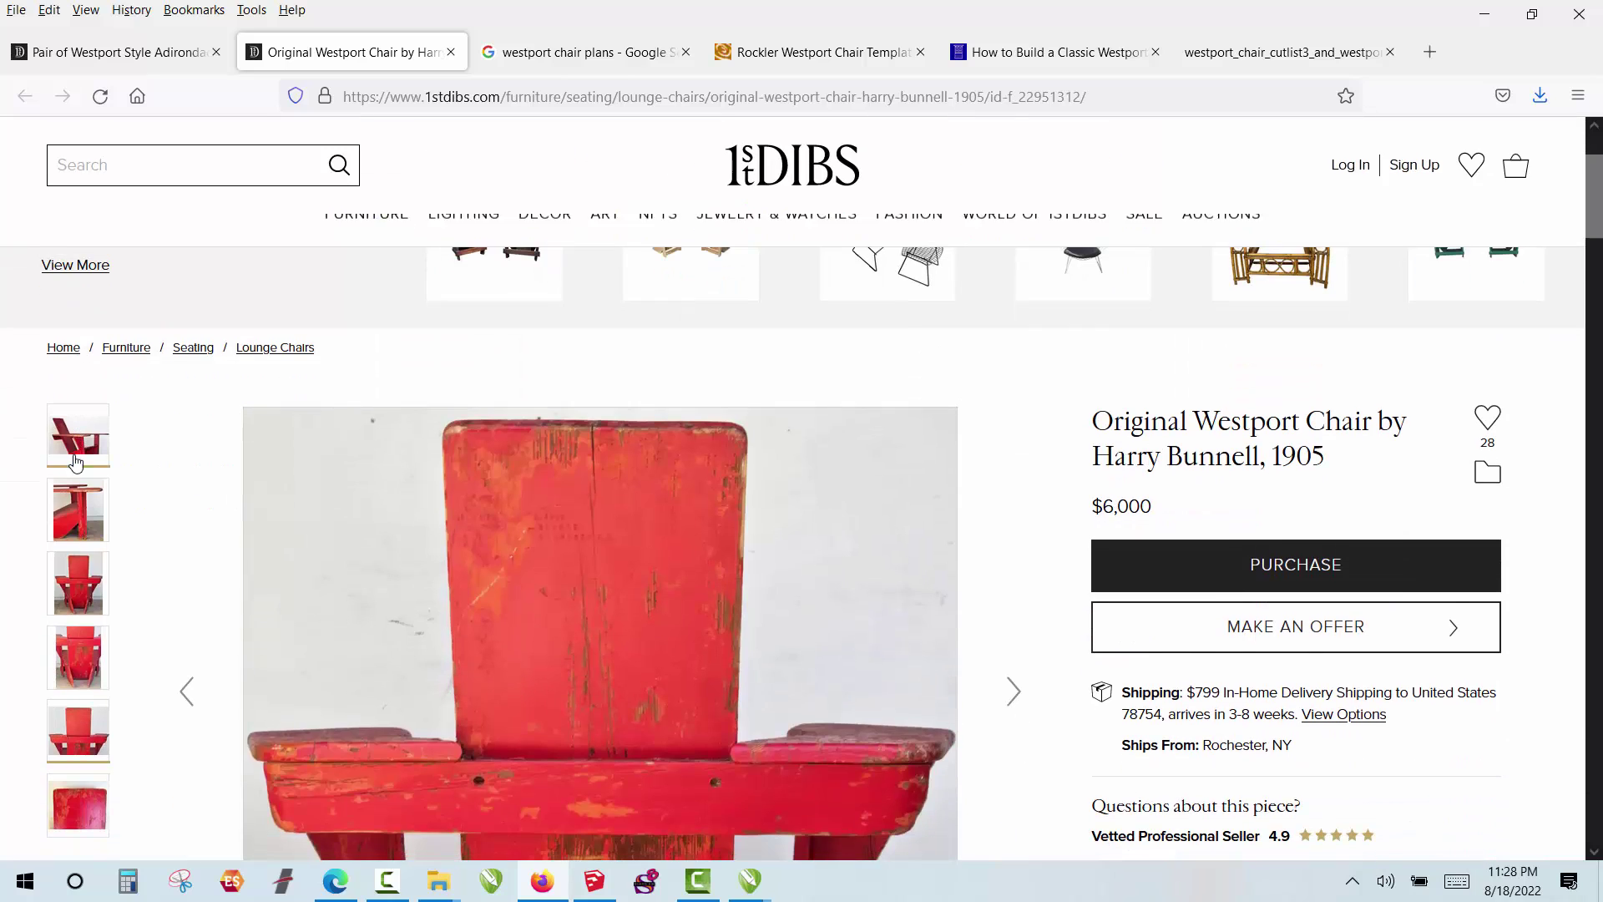
pyautogui.scroll(2, 79, 447)
pyautogui.scroll(-4, 84, 359)
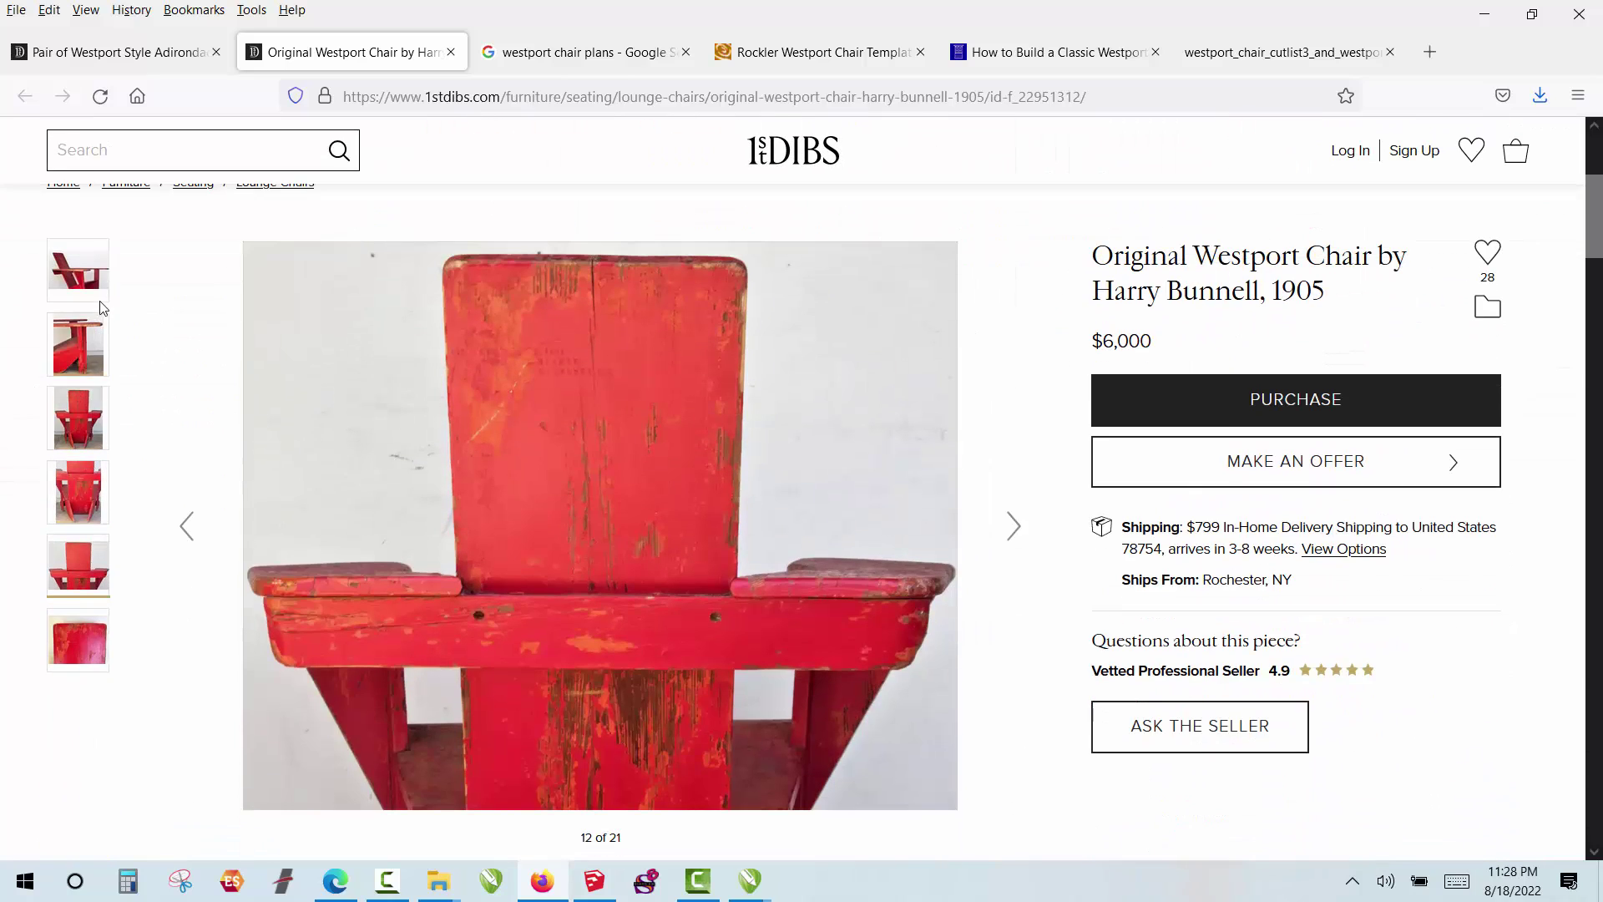
pyautogui.click(96, 292)
pyautogui.click(90, 289)
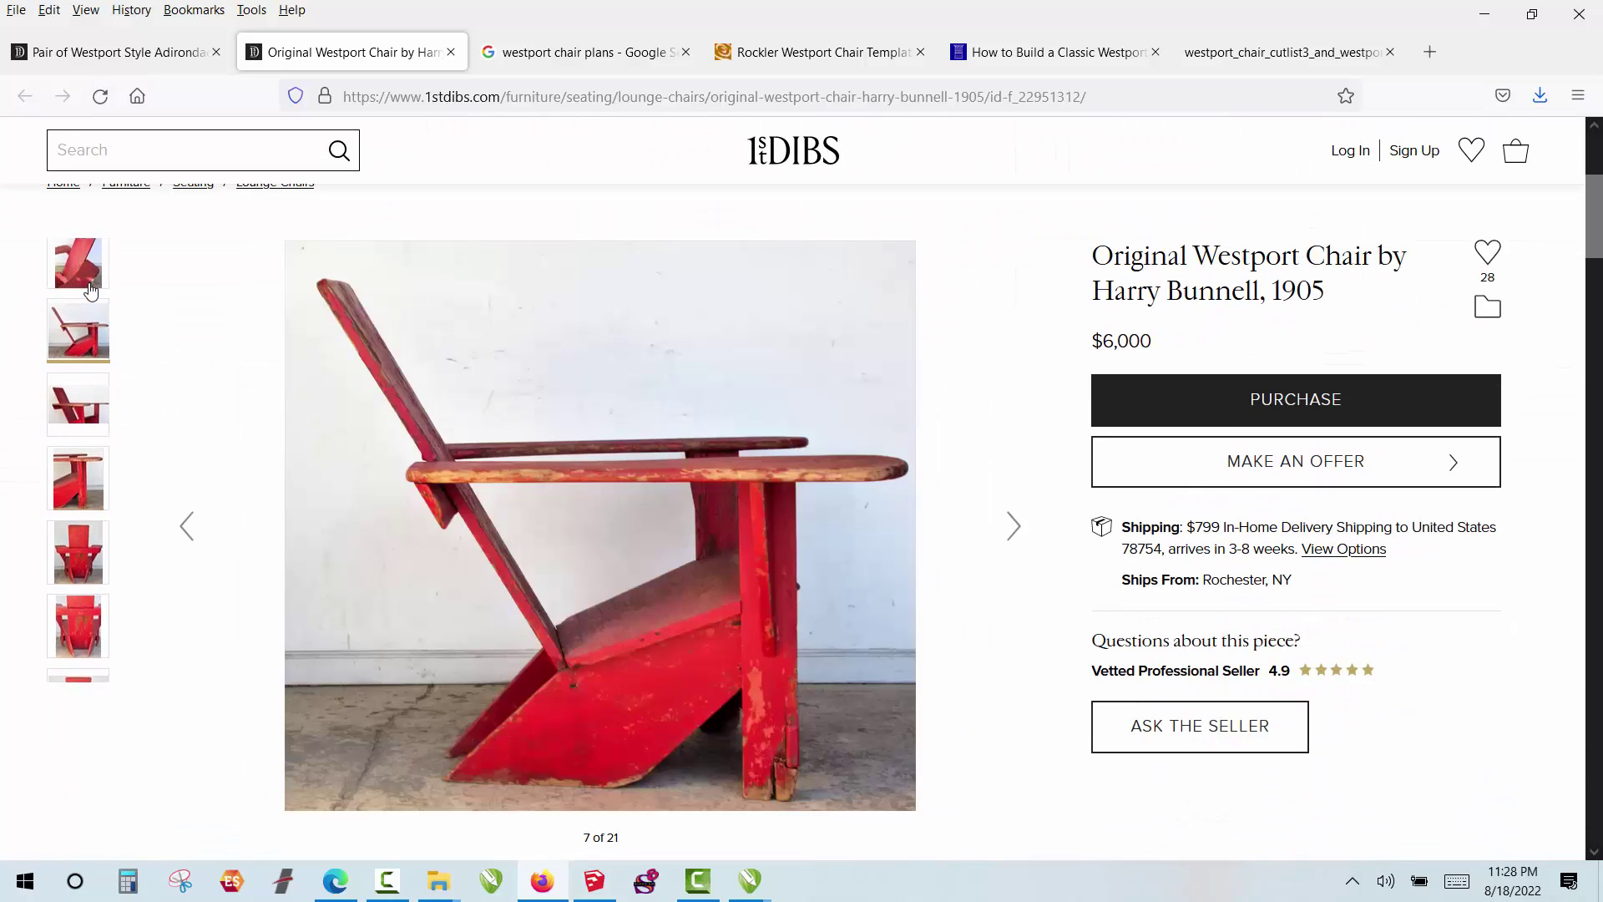
pyautogui.click(89, 292)
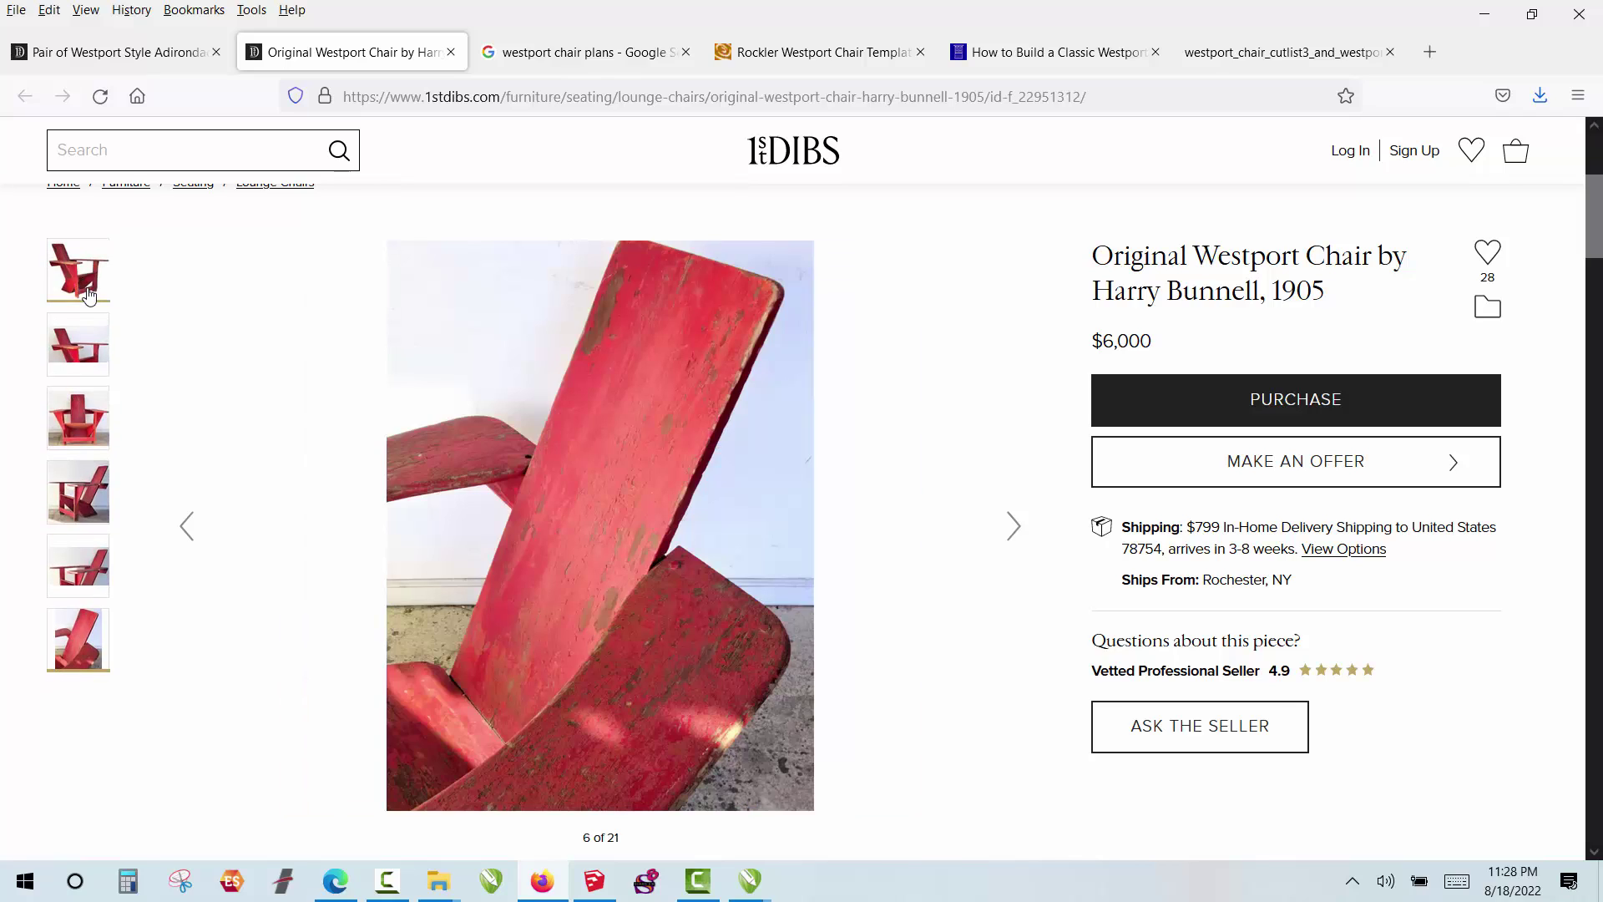
pyautogui.click(89, 292)
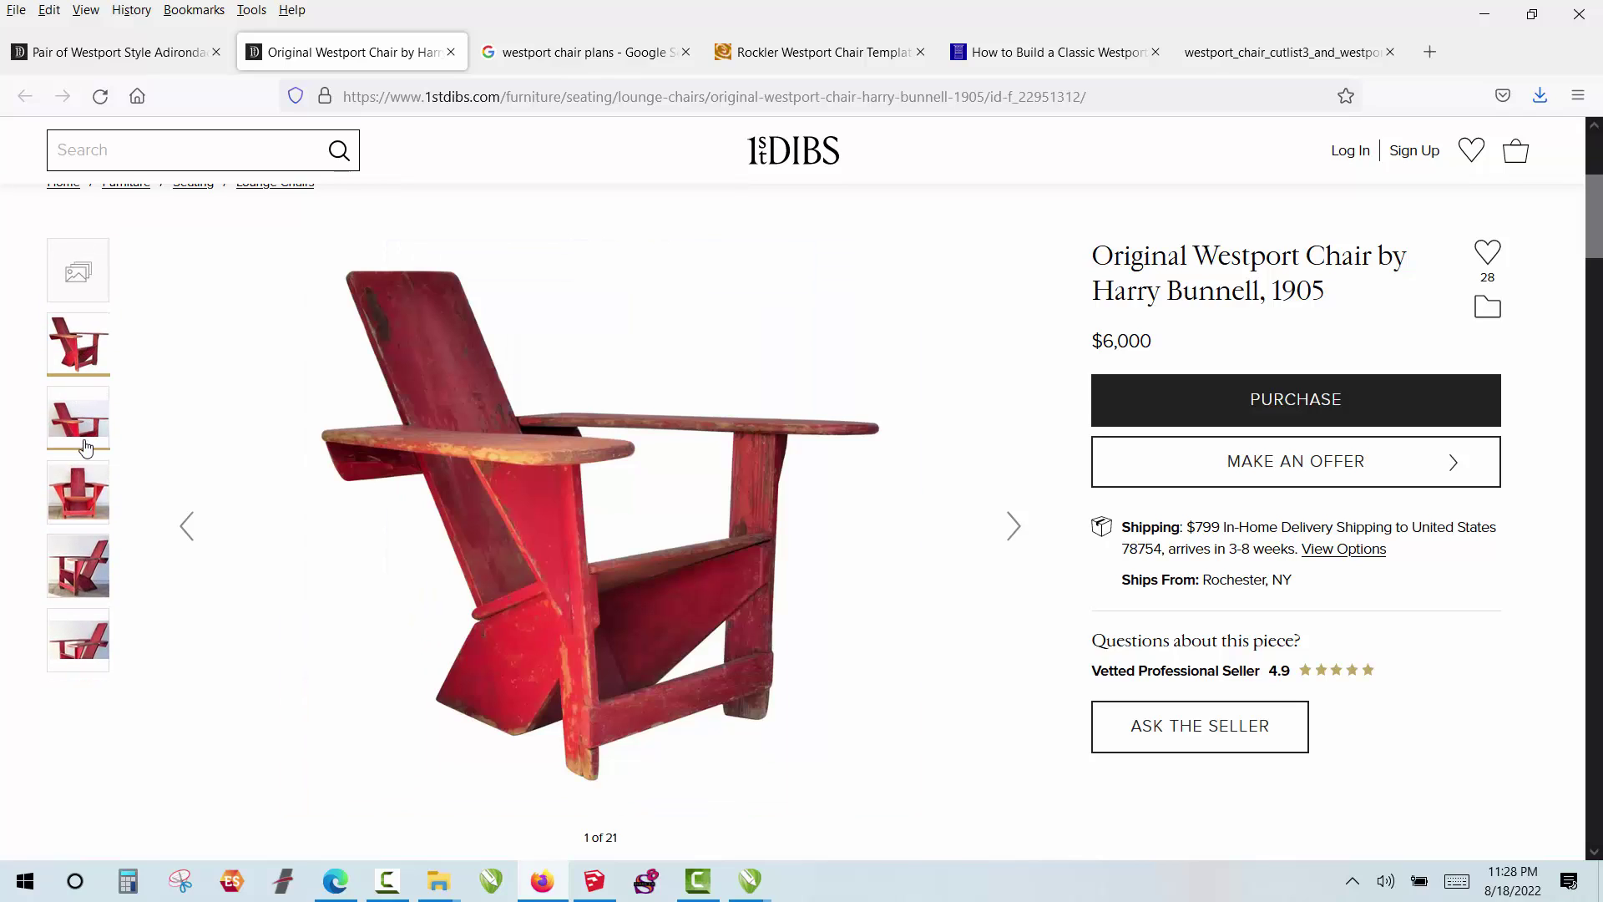
# Step: Examine the red chair's front, side and rear photos, the close-up of the backrest top, and side photo 18
pyautogui.click(87, 488)
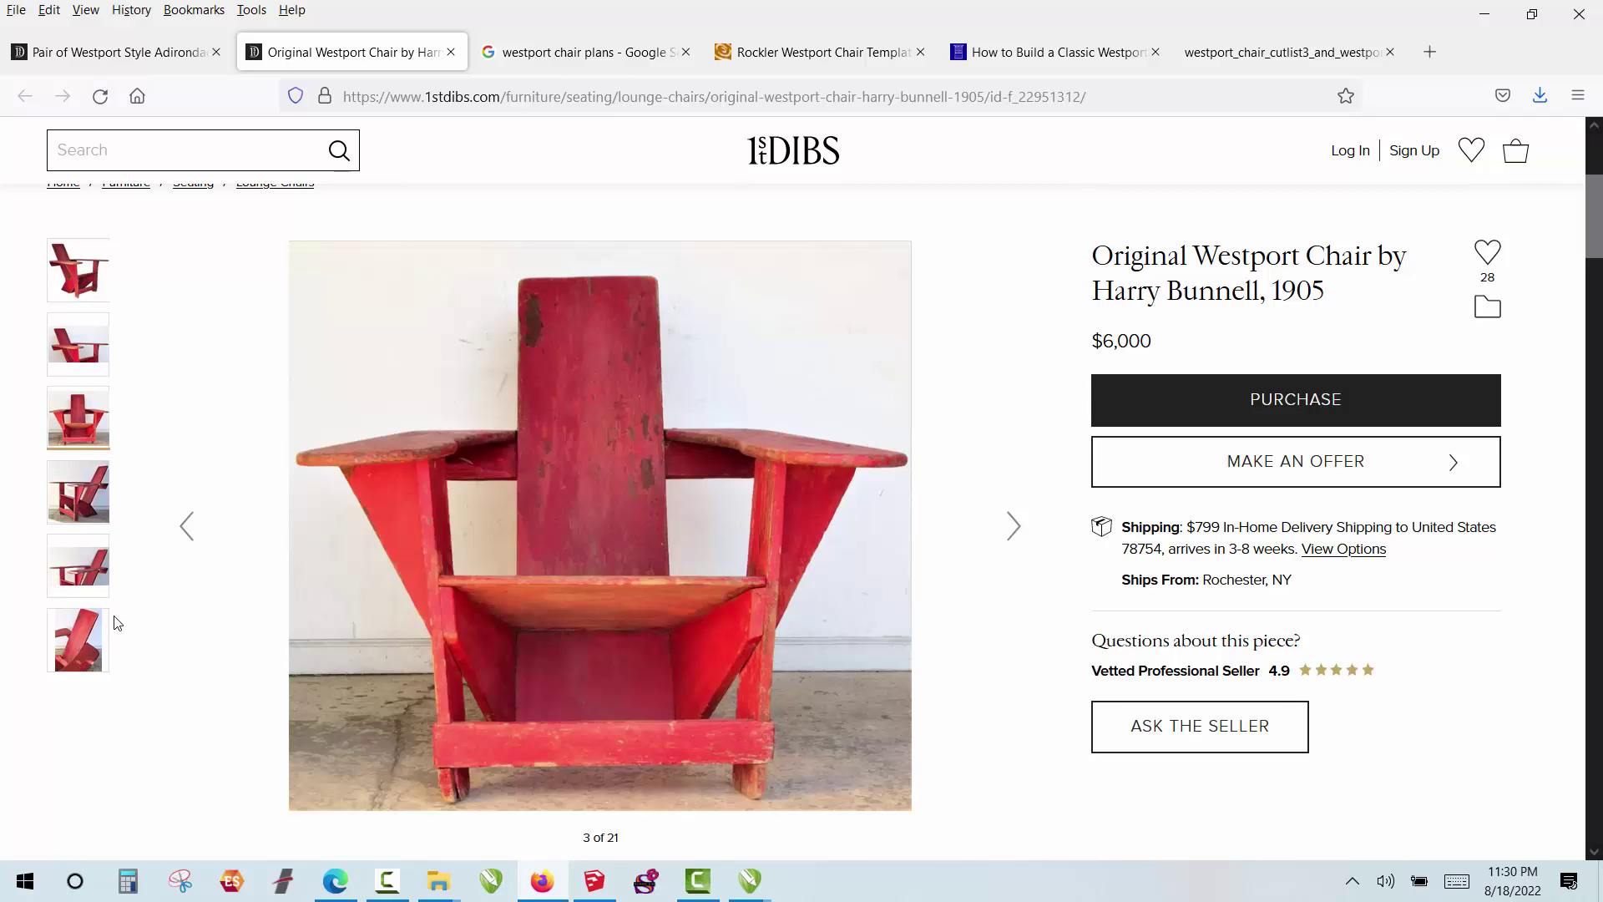
pyautogui.scroll(-4, 100, 608)
pyautogui.scroll(4, 82, 462)
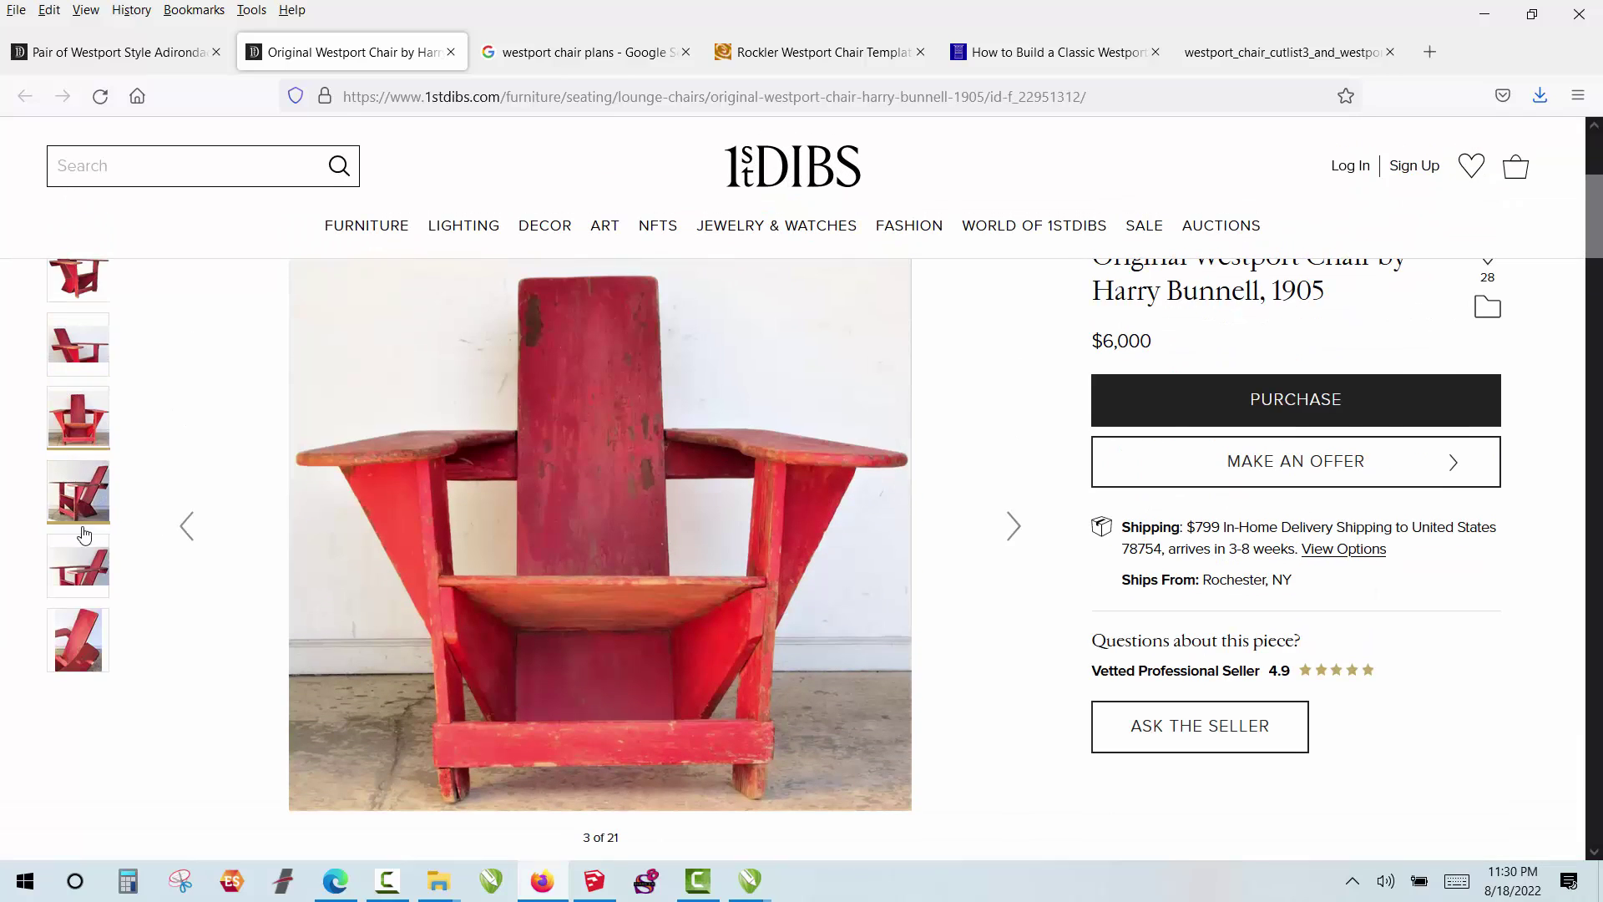
pyautogui.click(79, 636)
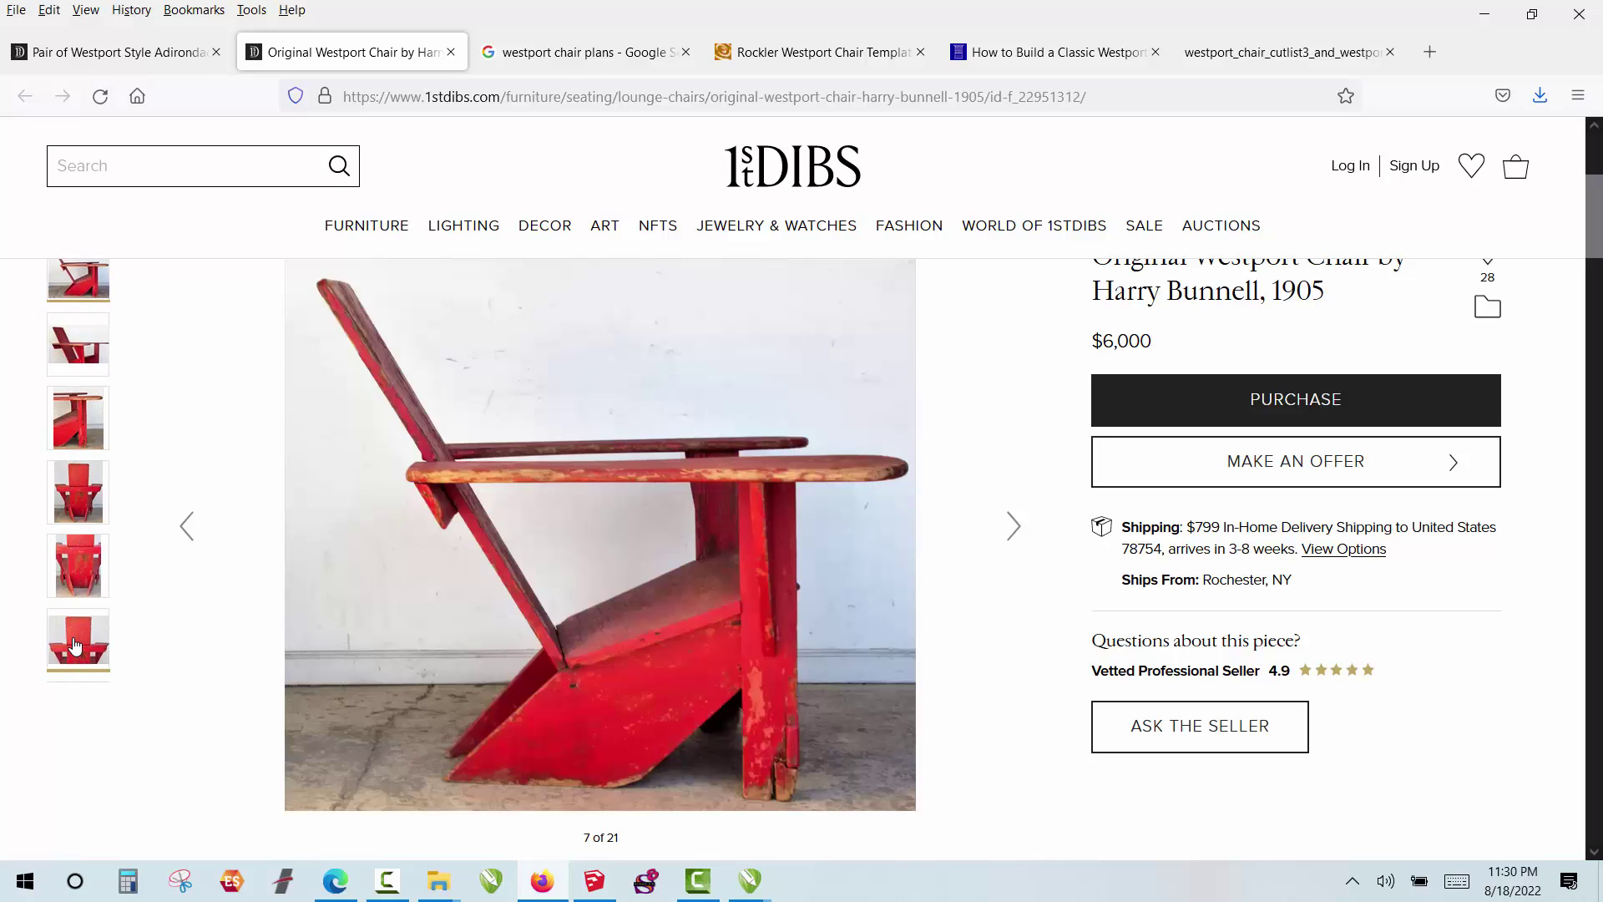
pyautogui.click(80, 644)
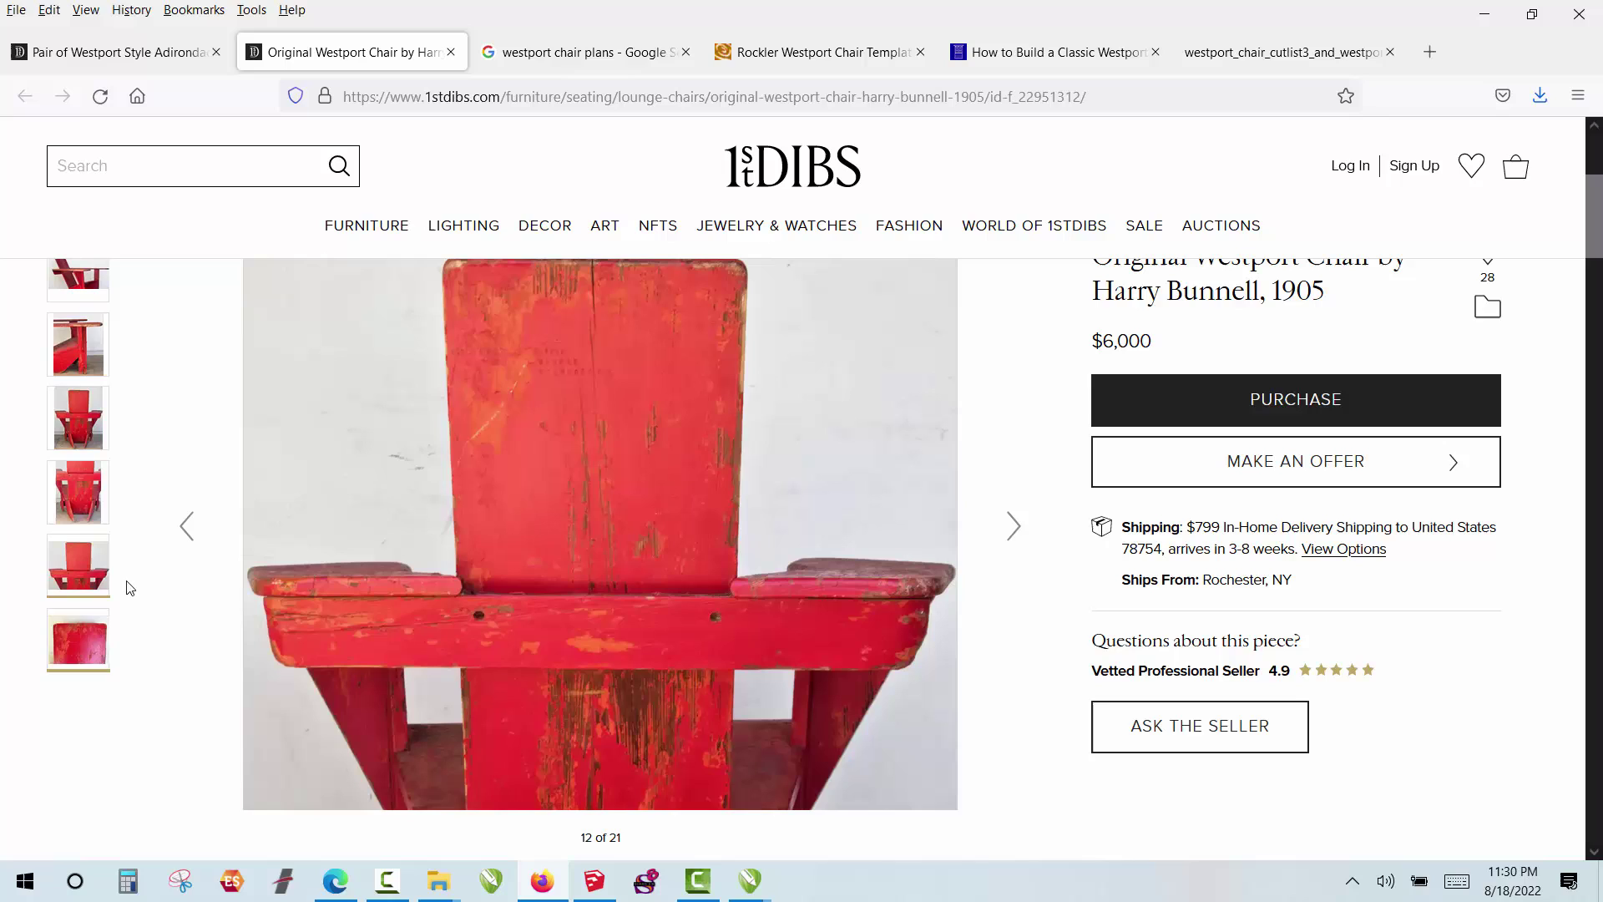
pyautogui.click(90, 639)
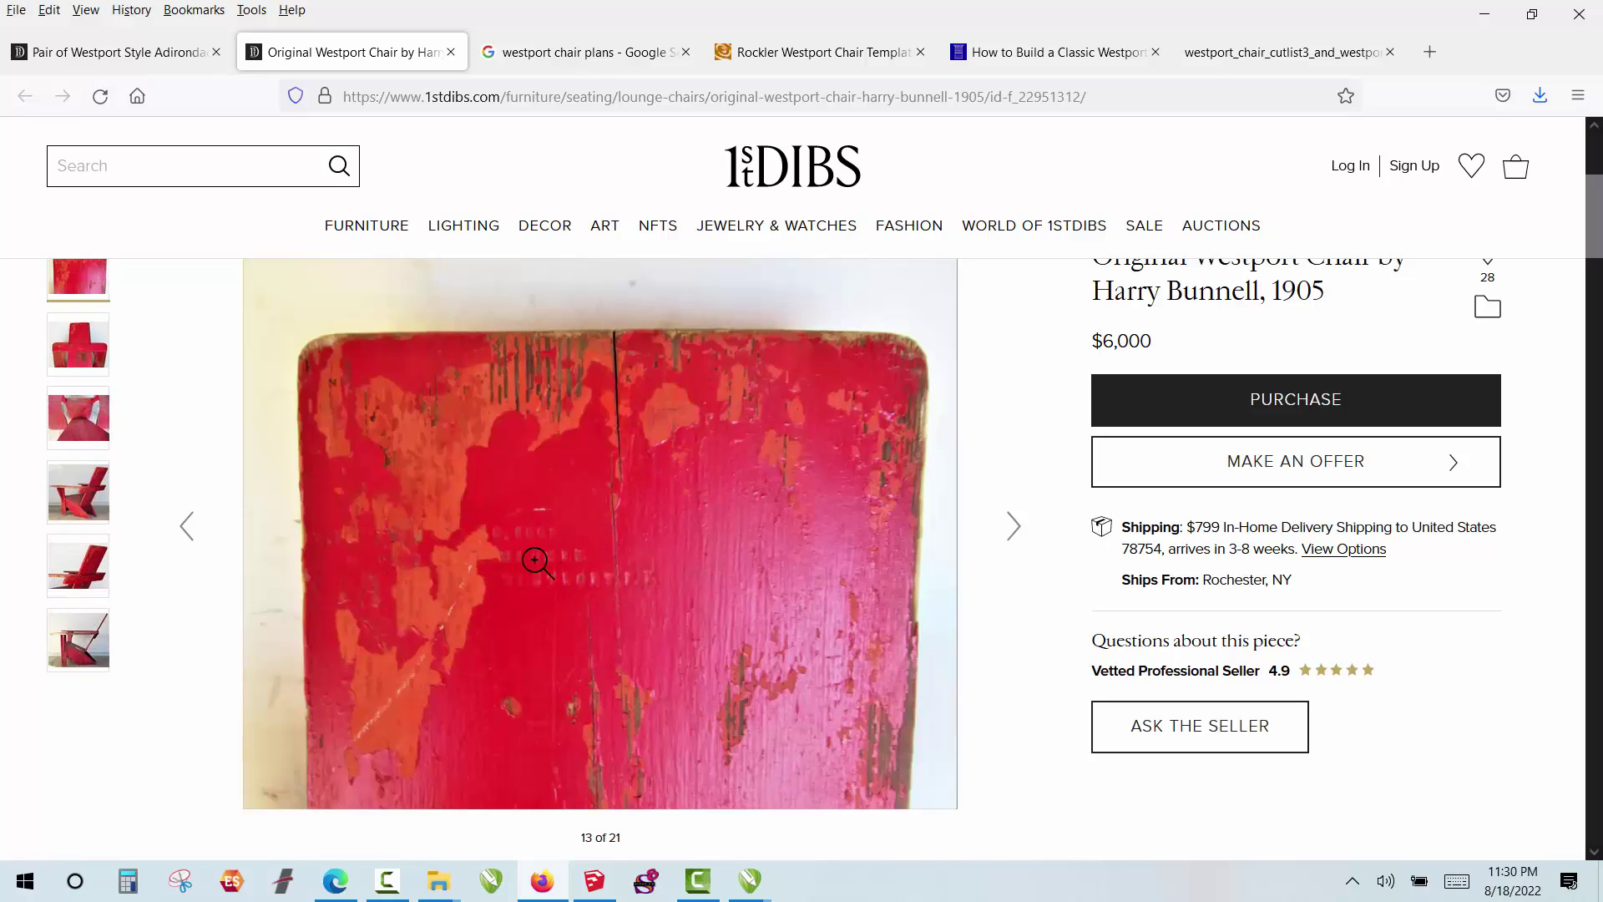
pyautogui.click(87, 635)
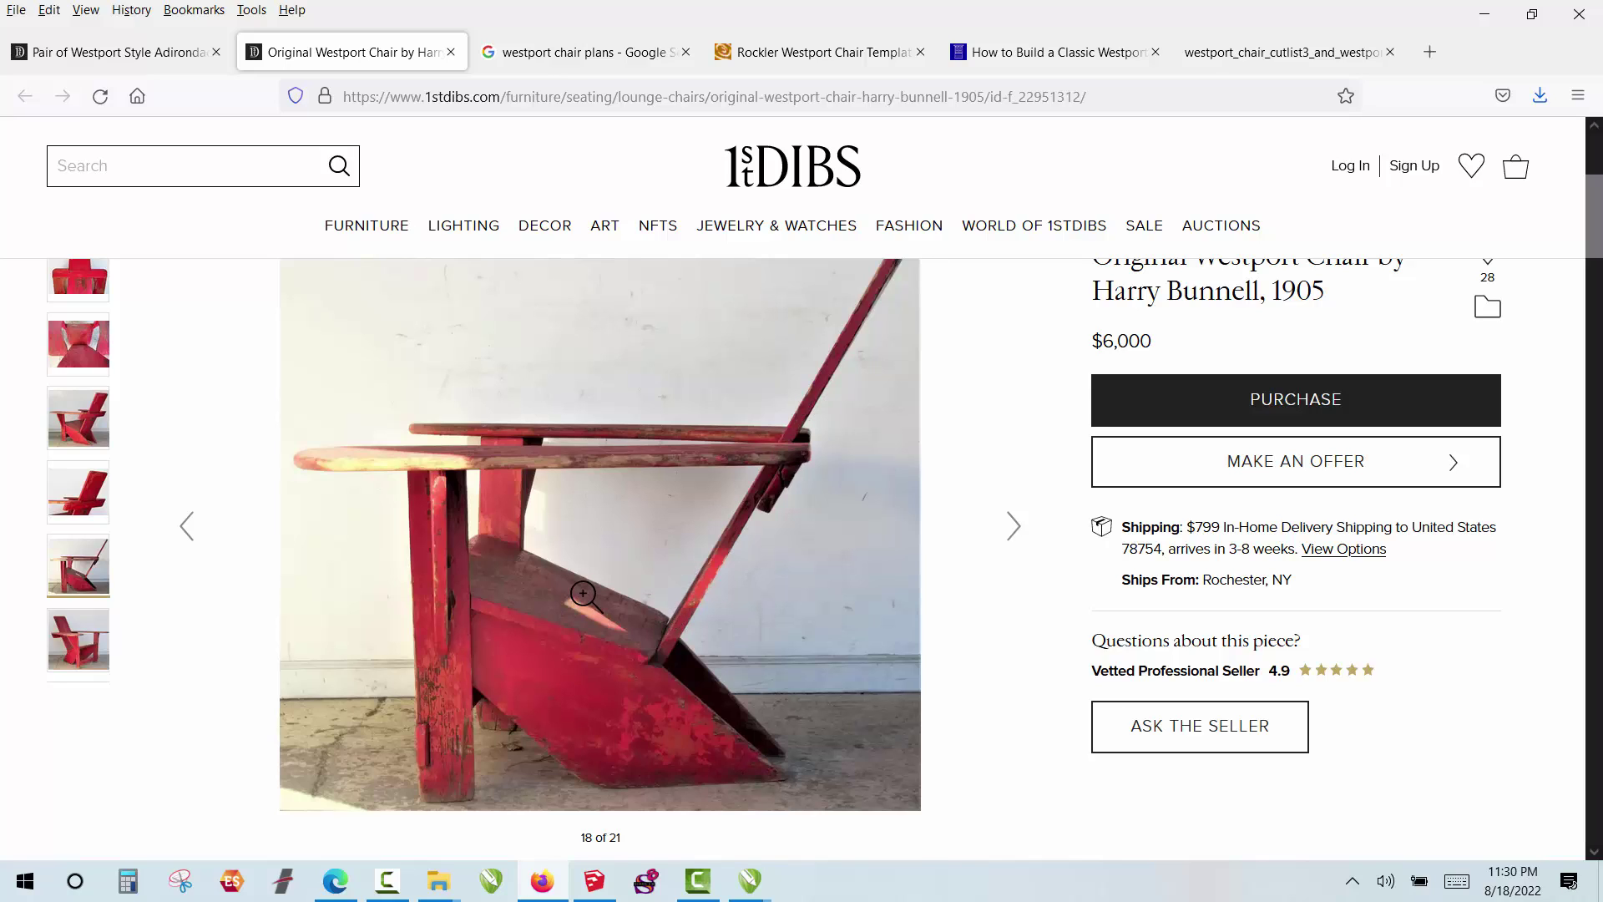
# Step: Return from photo 18 to the gallery's first photo, viewing the backrest, rear and side shots on the way
pyautogui.click(77, 344)
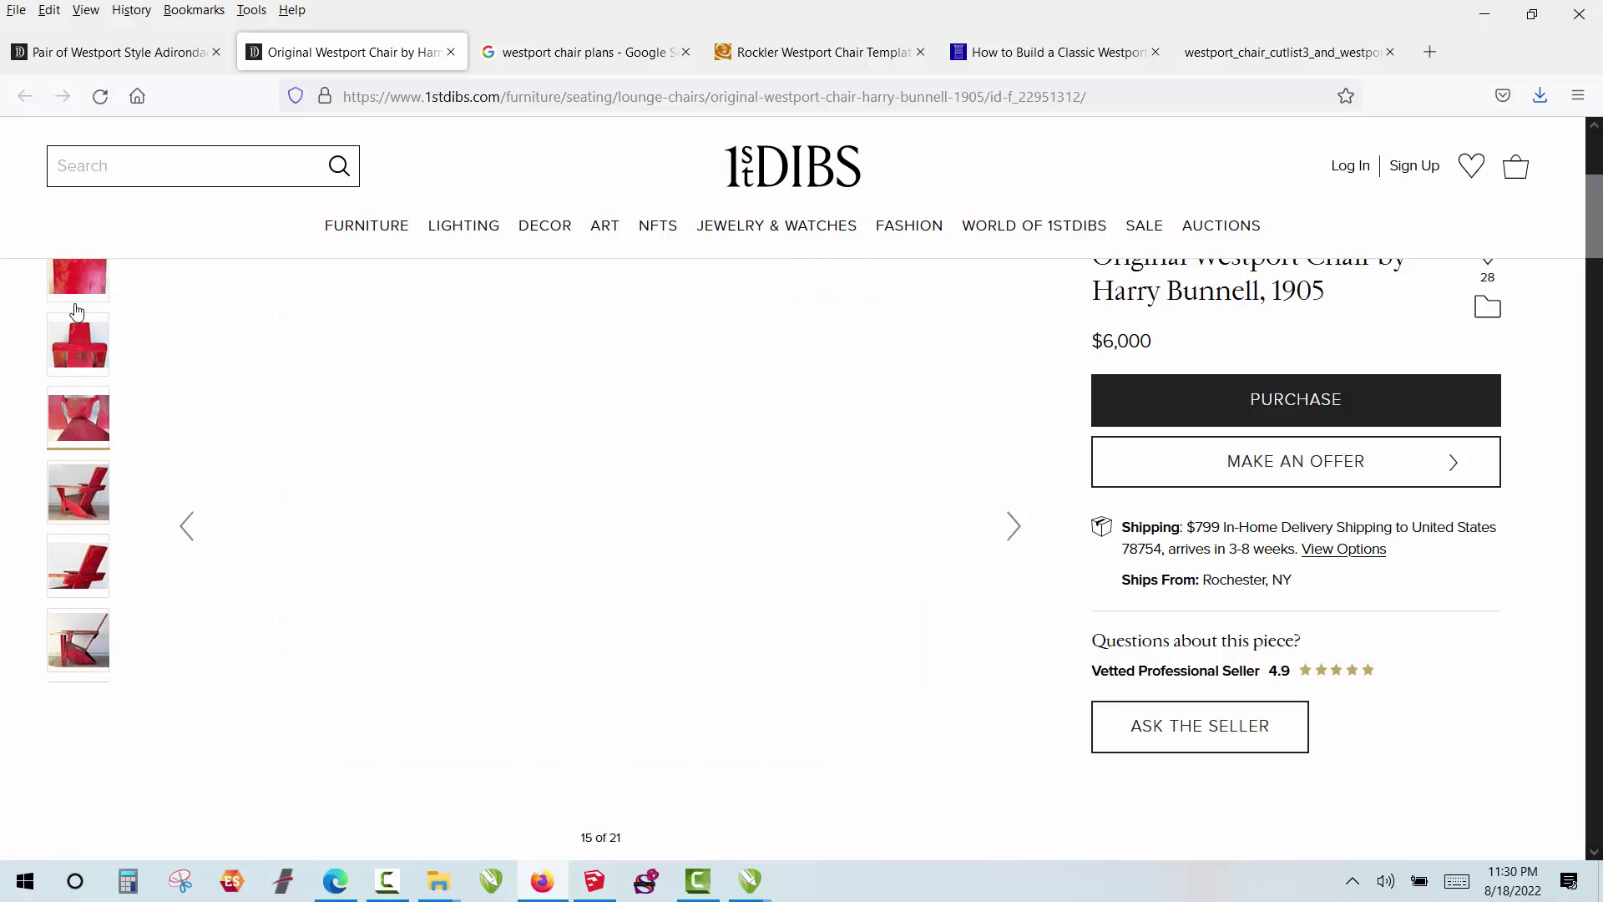
pyautogui.click(80, 297)
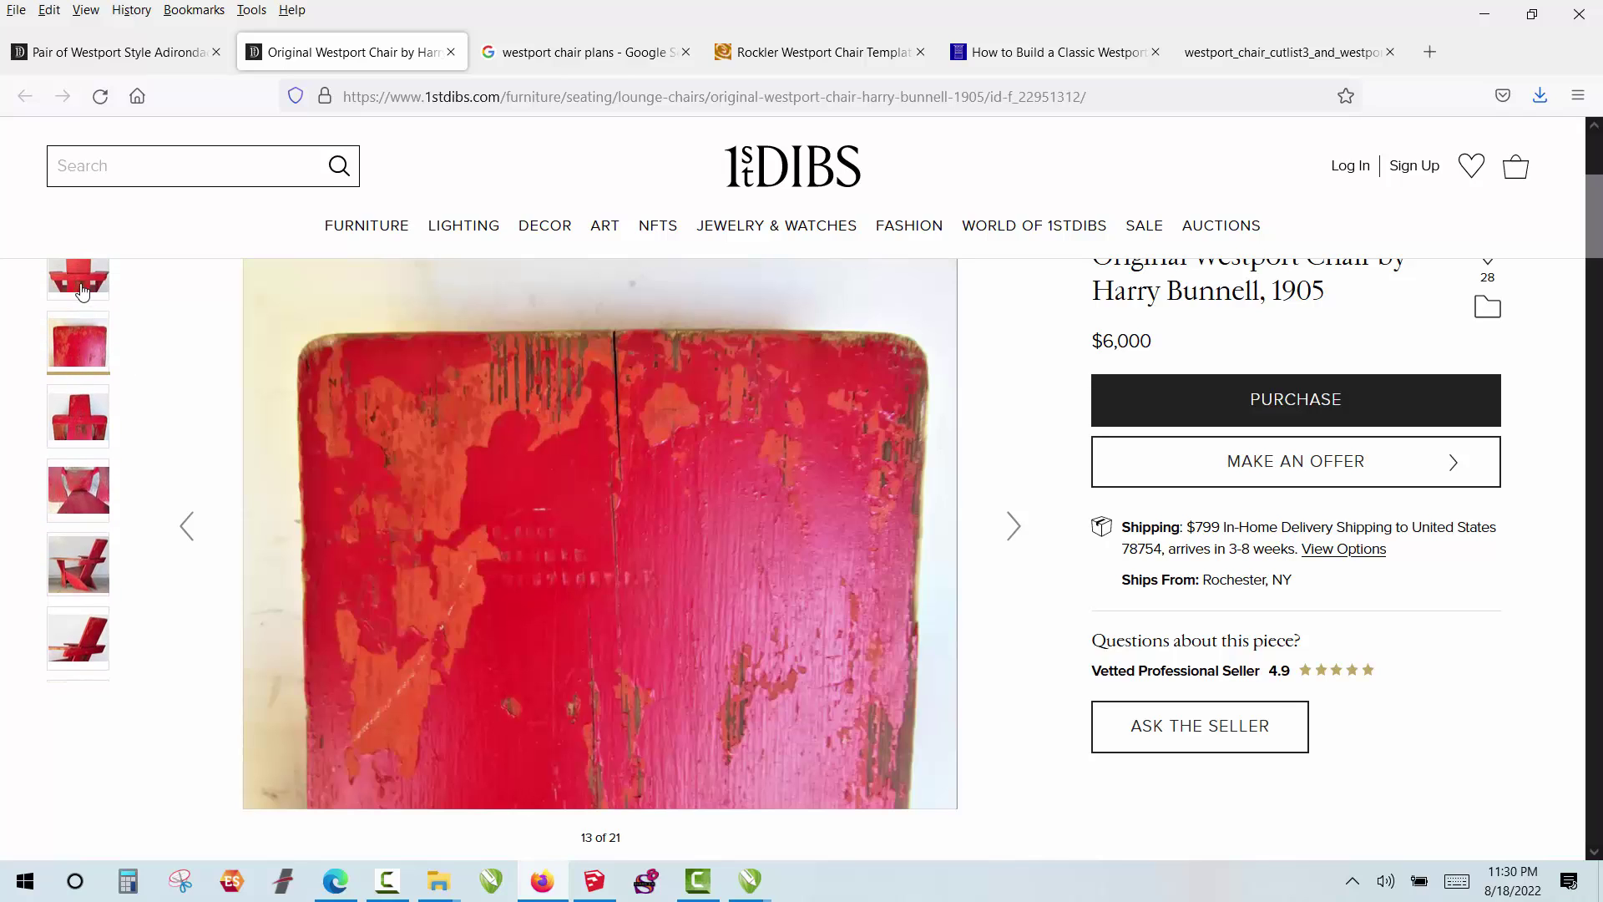
pyautogui.scroll(2, 84, 376)
pyautogui.click(75, 430)
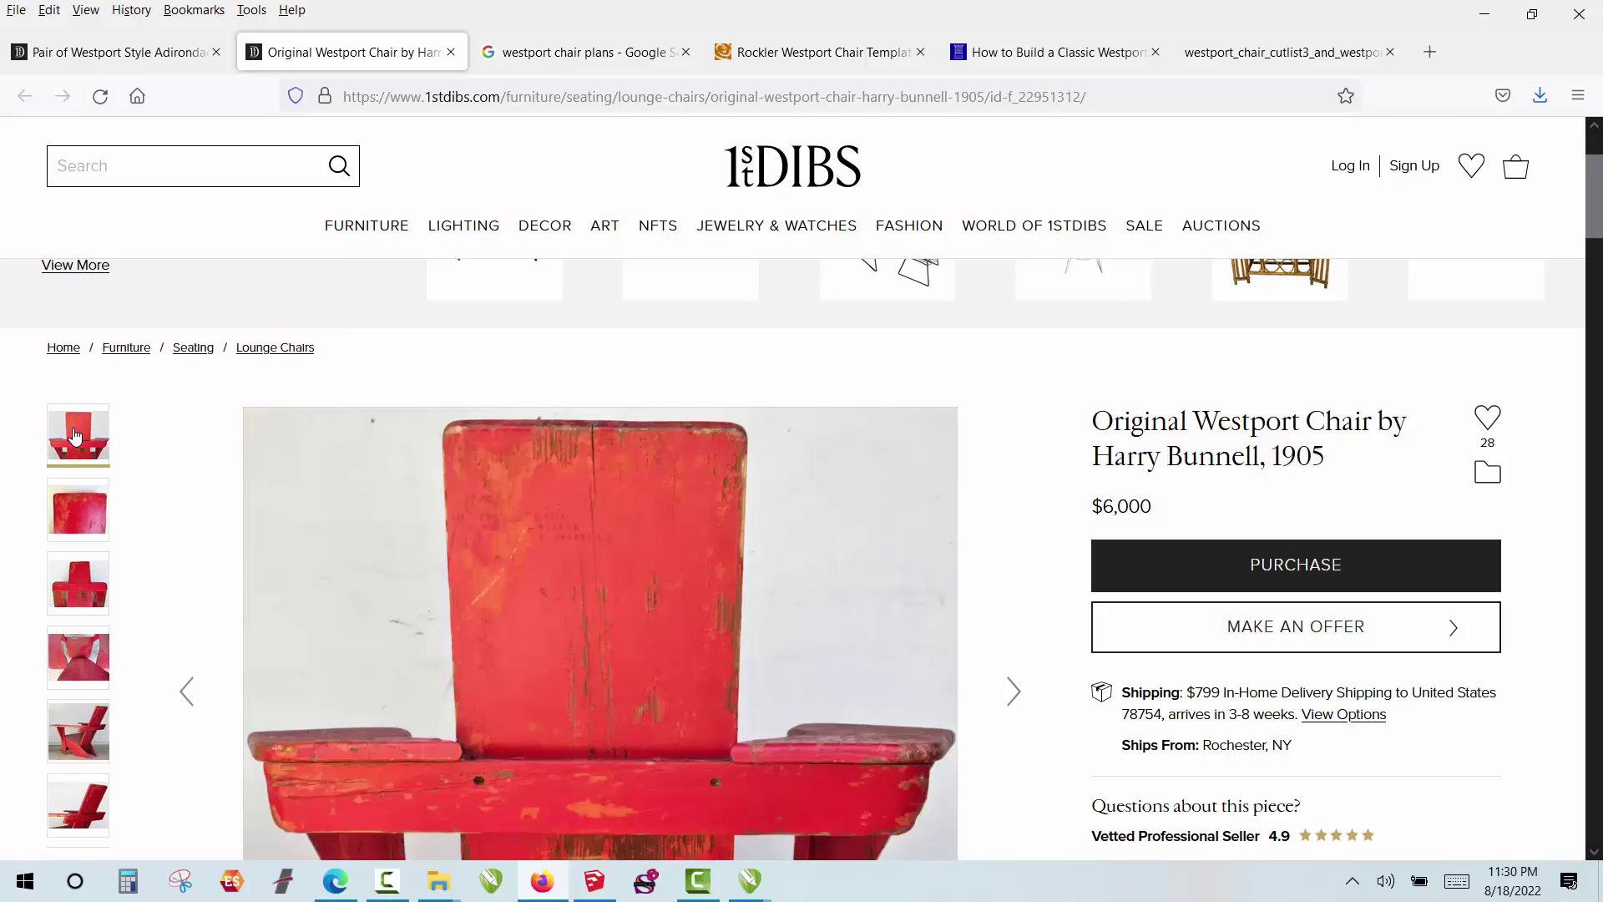
pyautogui.click(76, 435)
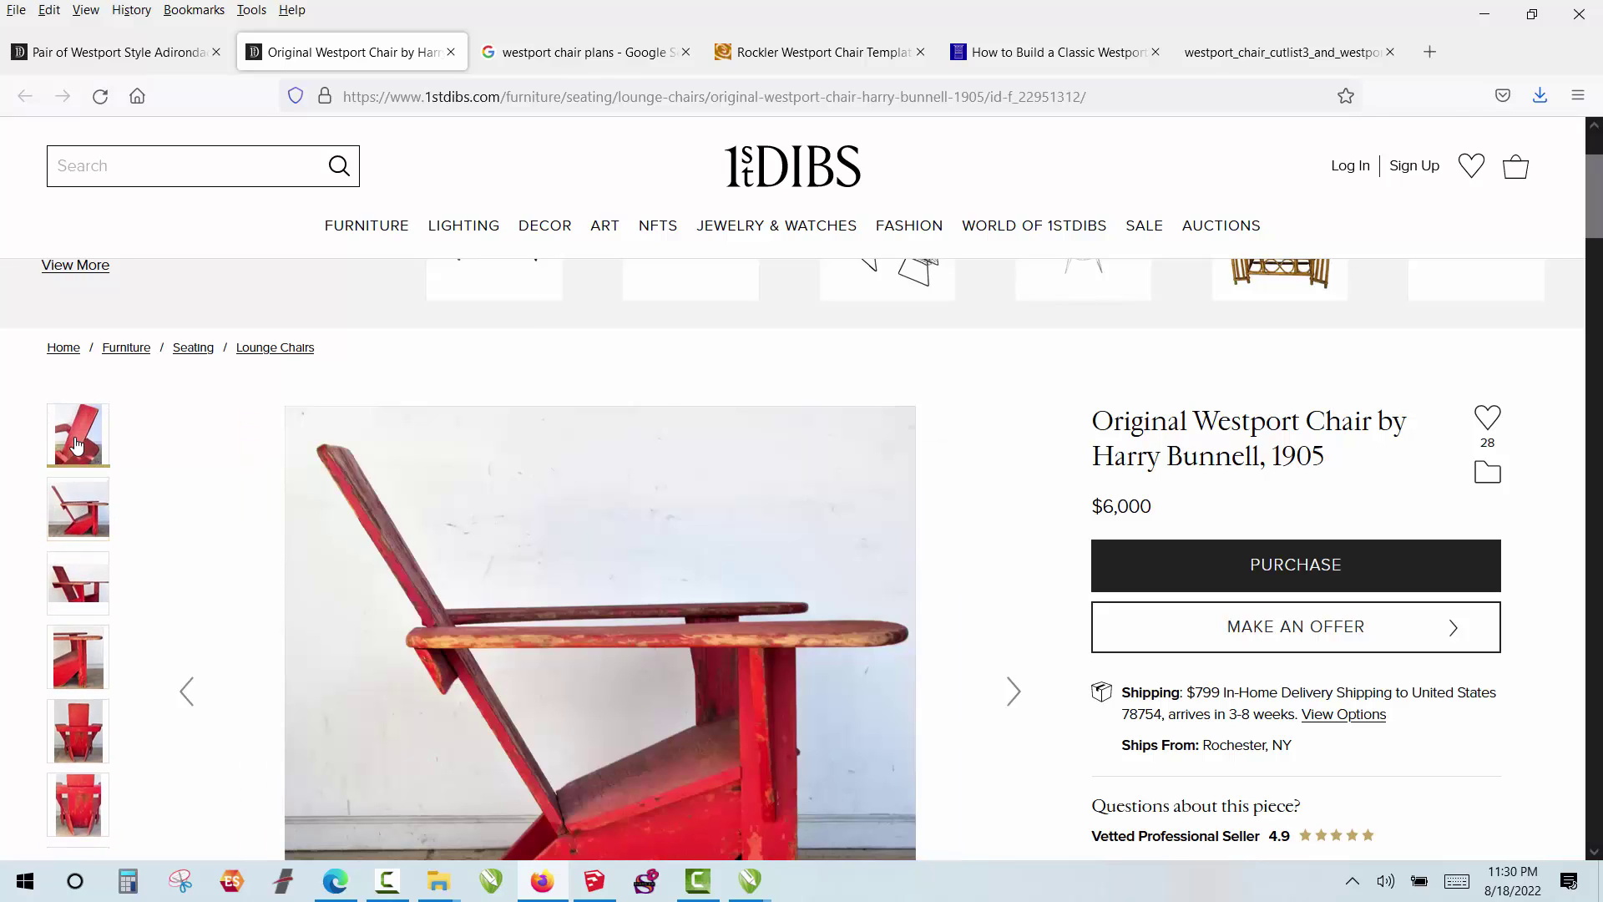
pyautogui.click(76, 439)
pyautogui.click(76, 442)
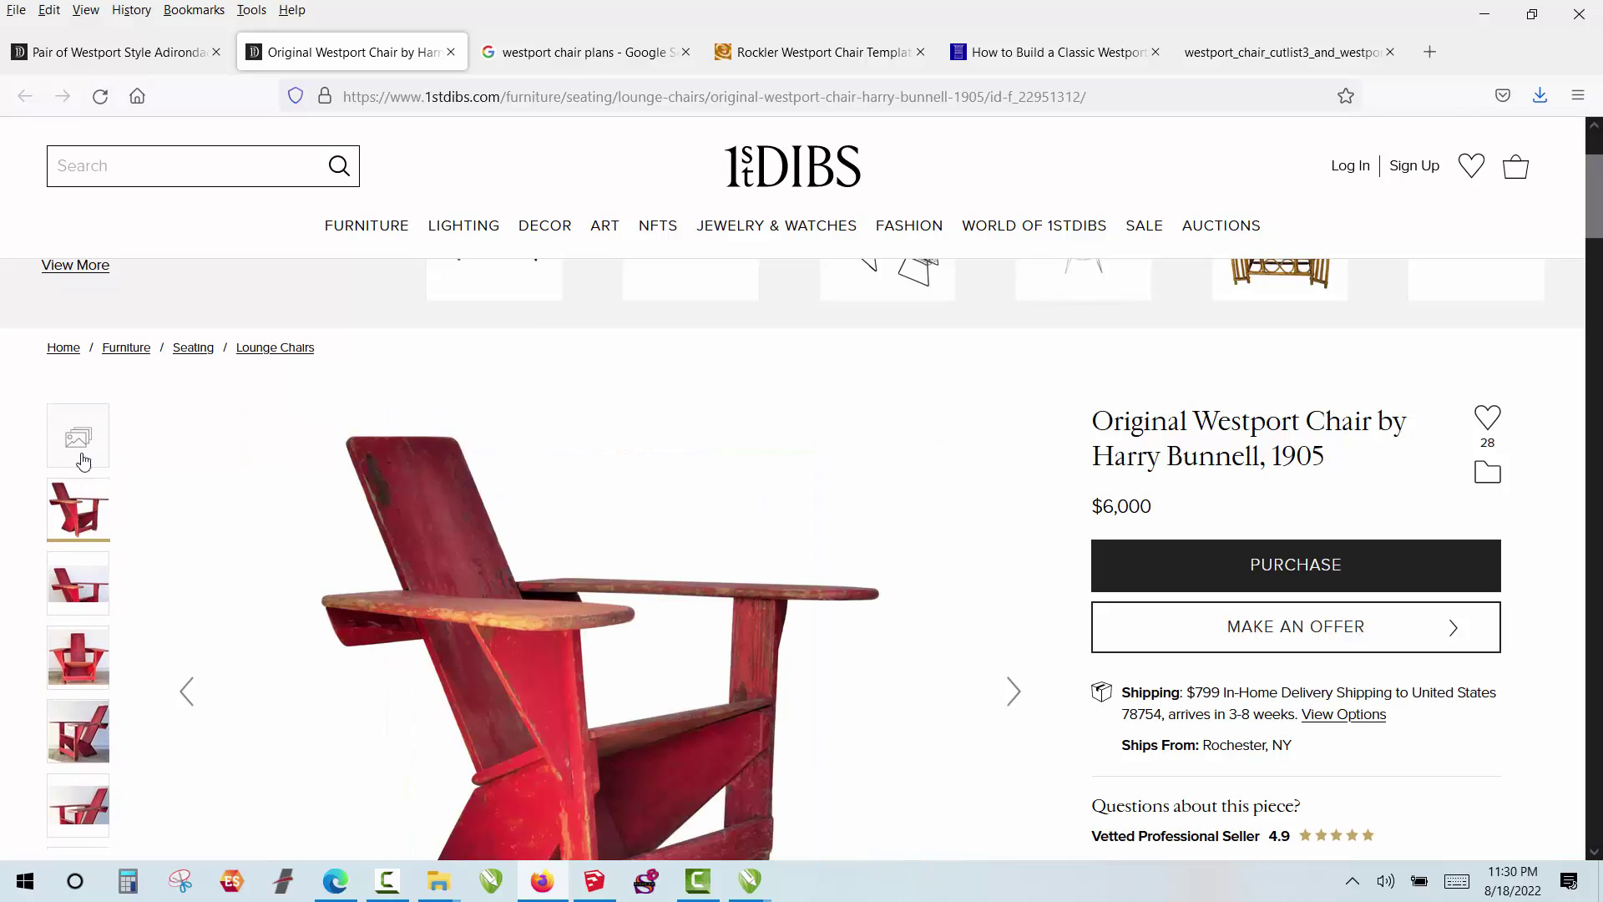
# Step: Display the red chair's front-view photo, photo 3, in full
pyautogui.click(80, 664)
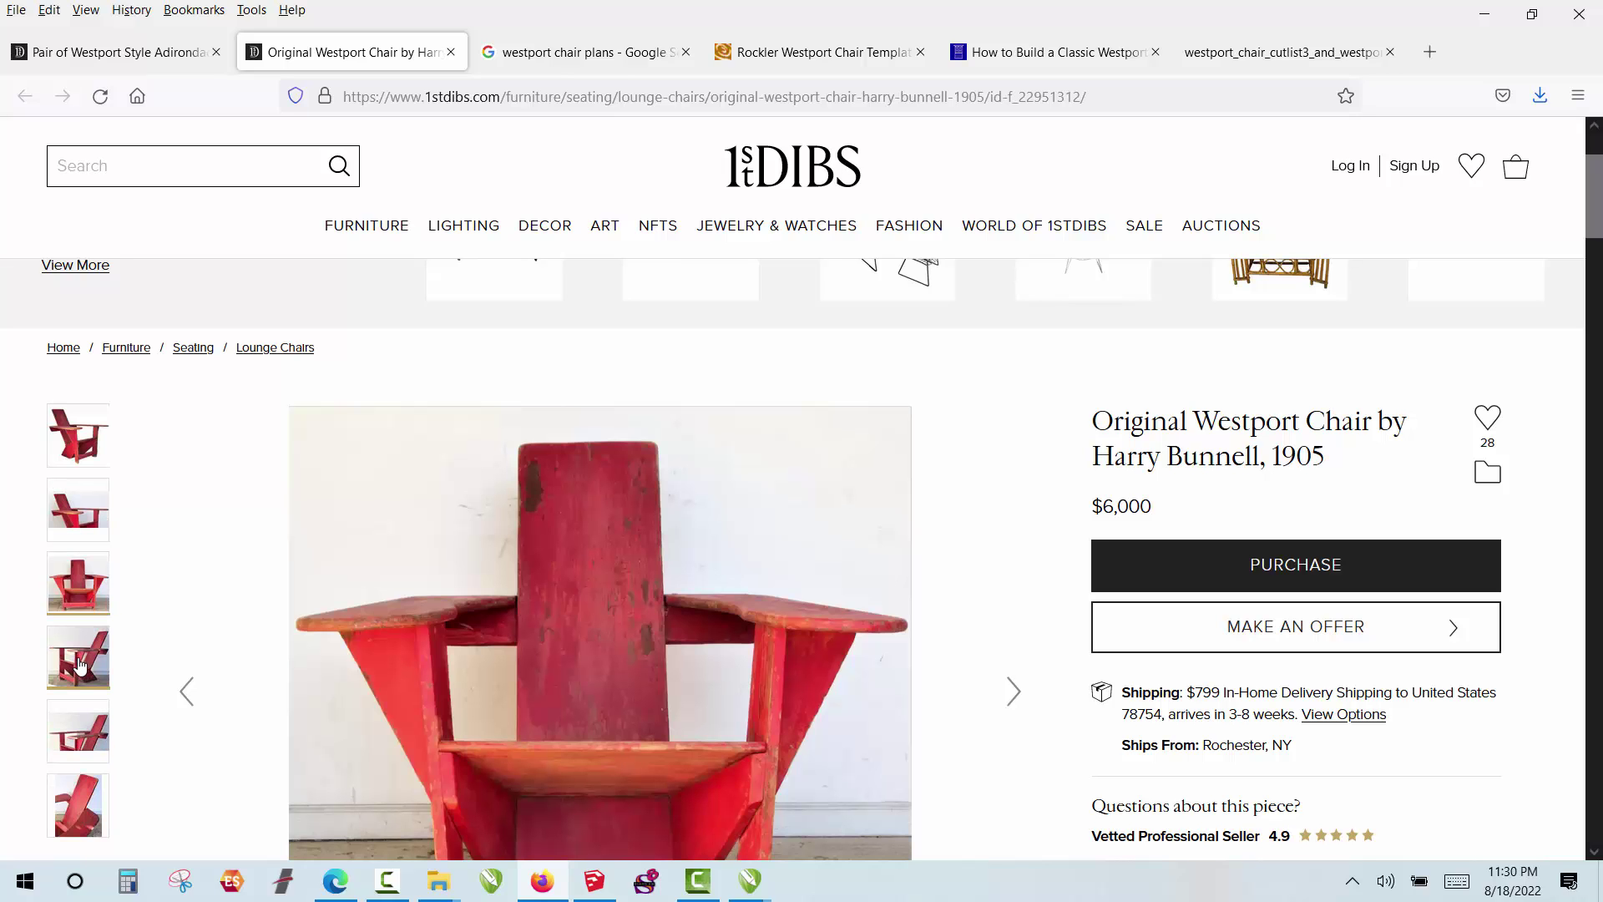
pyautogui.scroll(-4, 201, 576)
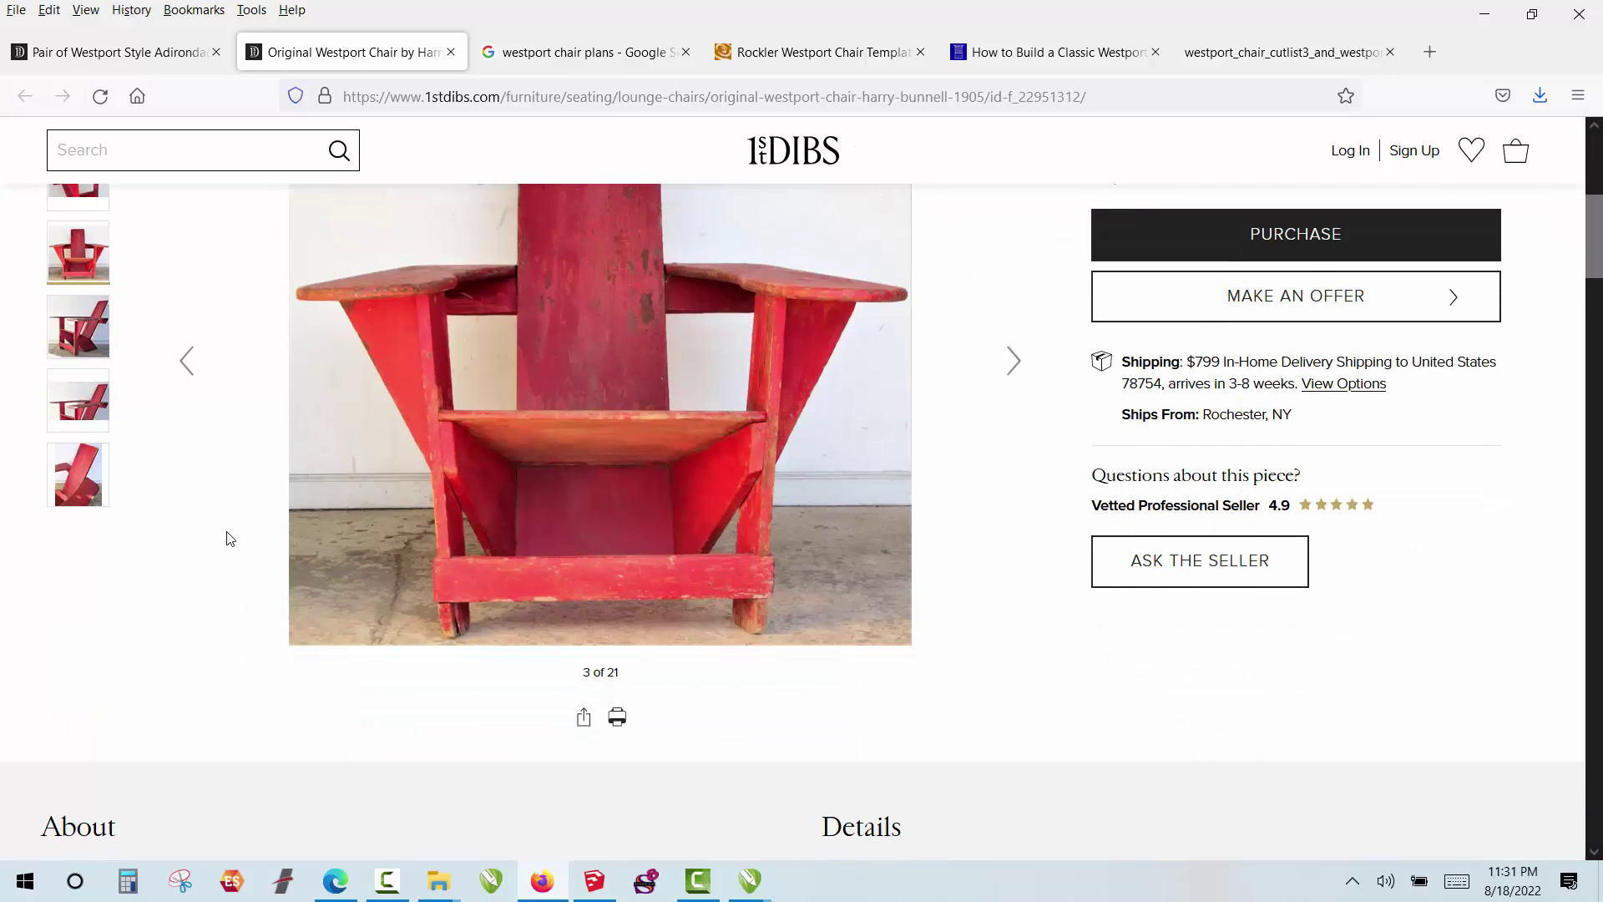
pyautogui.scroll(2, 230, 538)
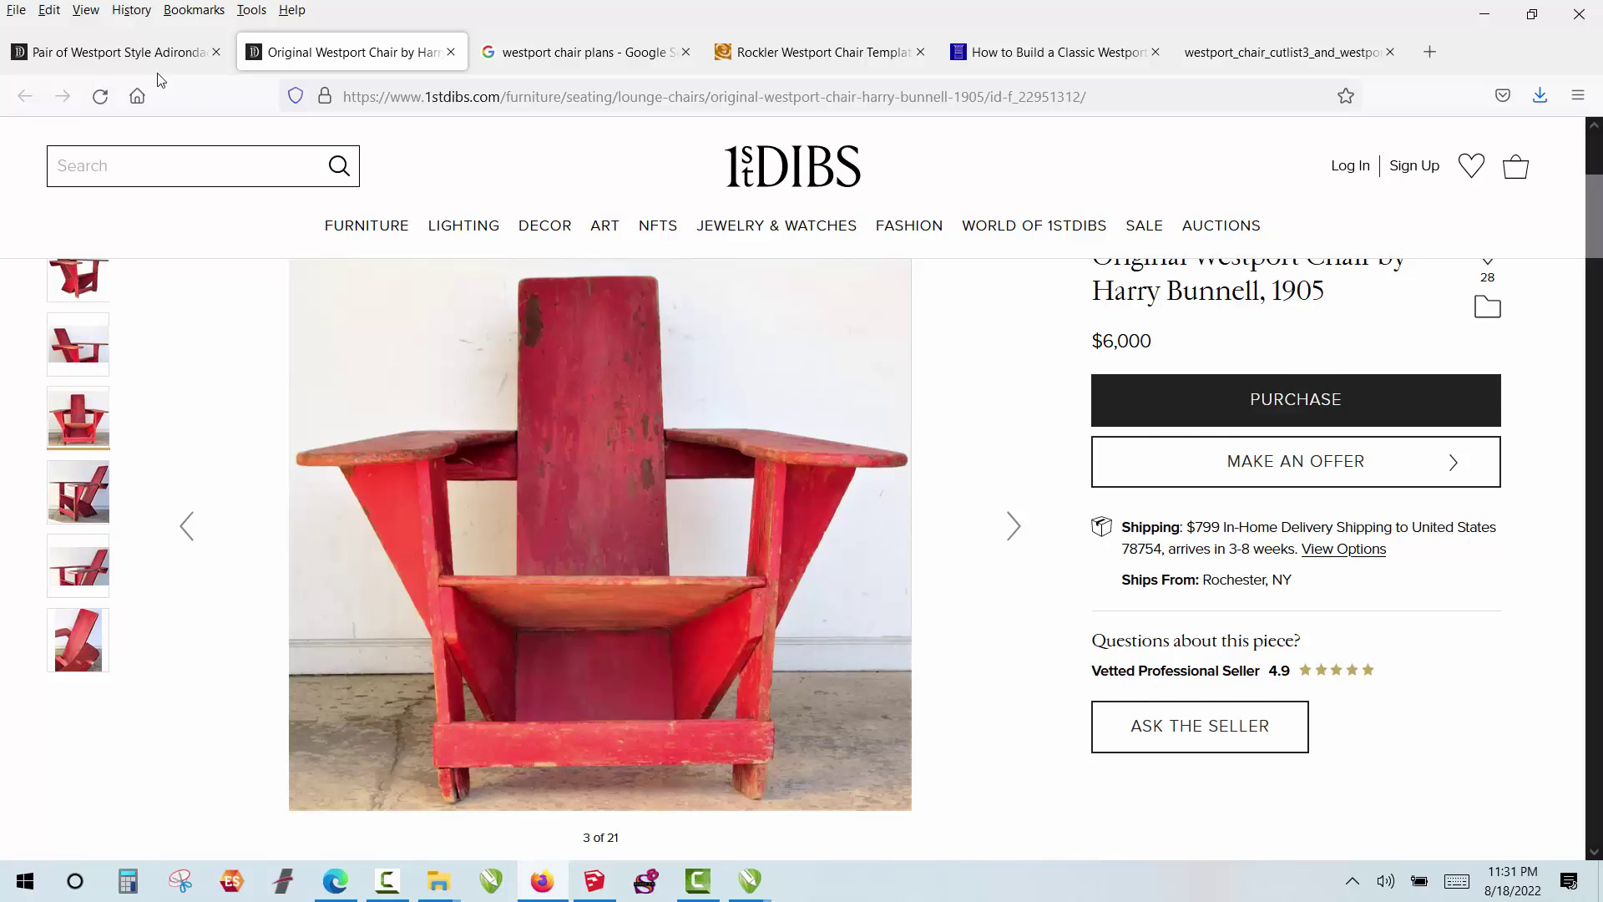
# Step: Examine the armrest close-up, rear detail and side-view photos in the Pair of Westport Style Adirondack Chairs listing
pyautogui.click(141, 53)
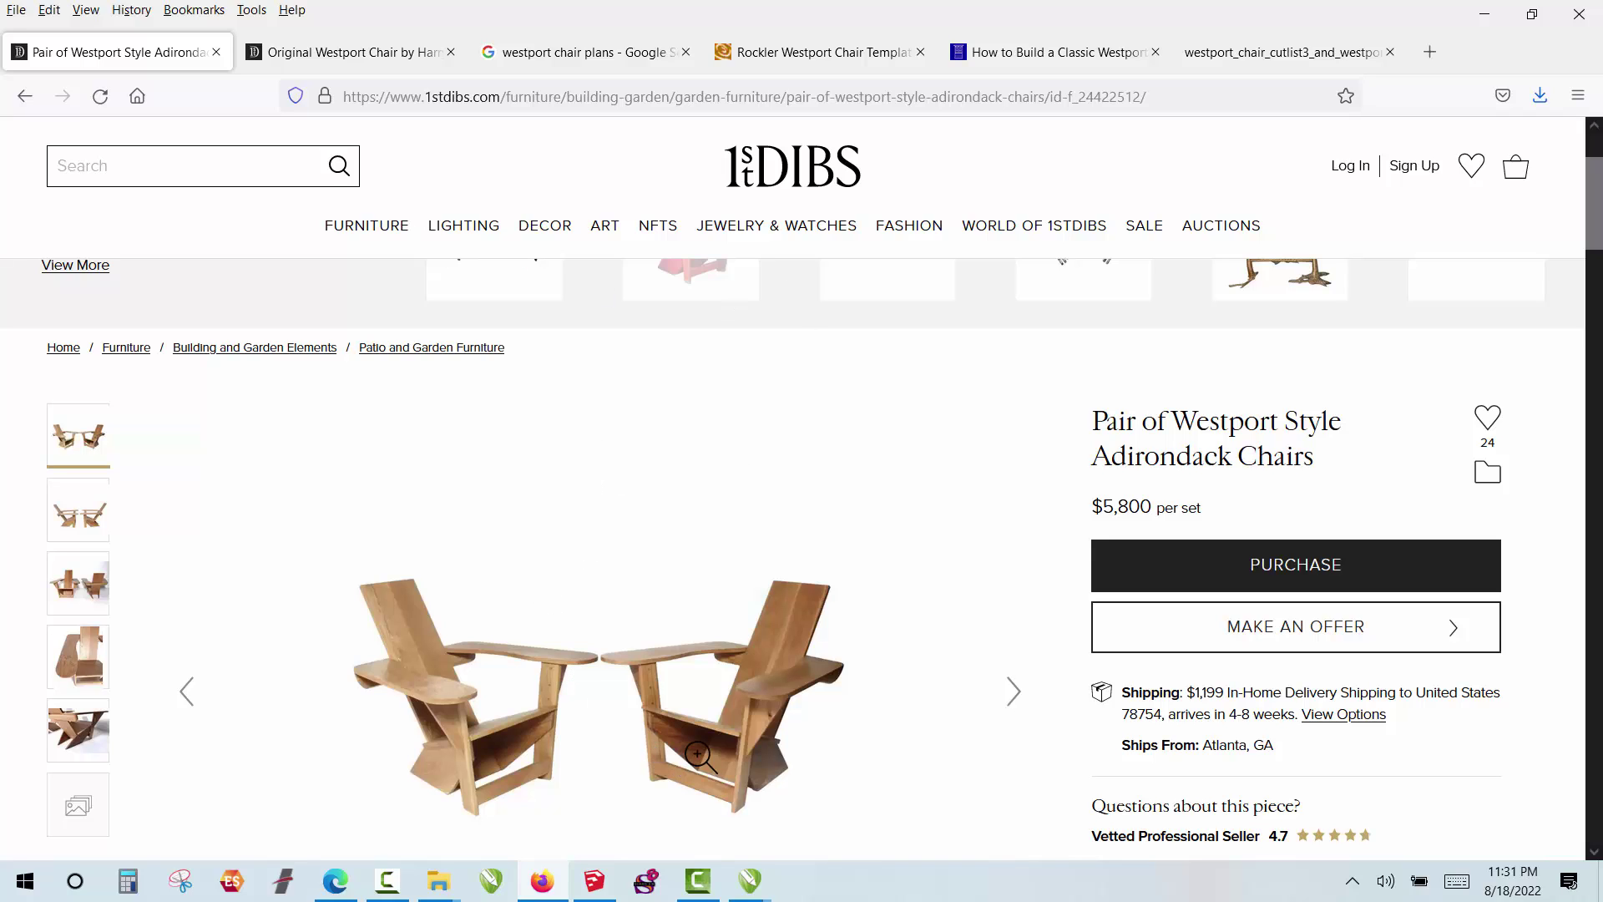
pyautogui.scroll(-2, 656, 581)
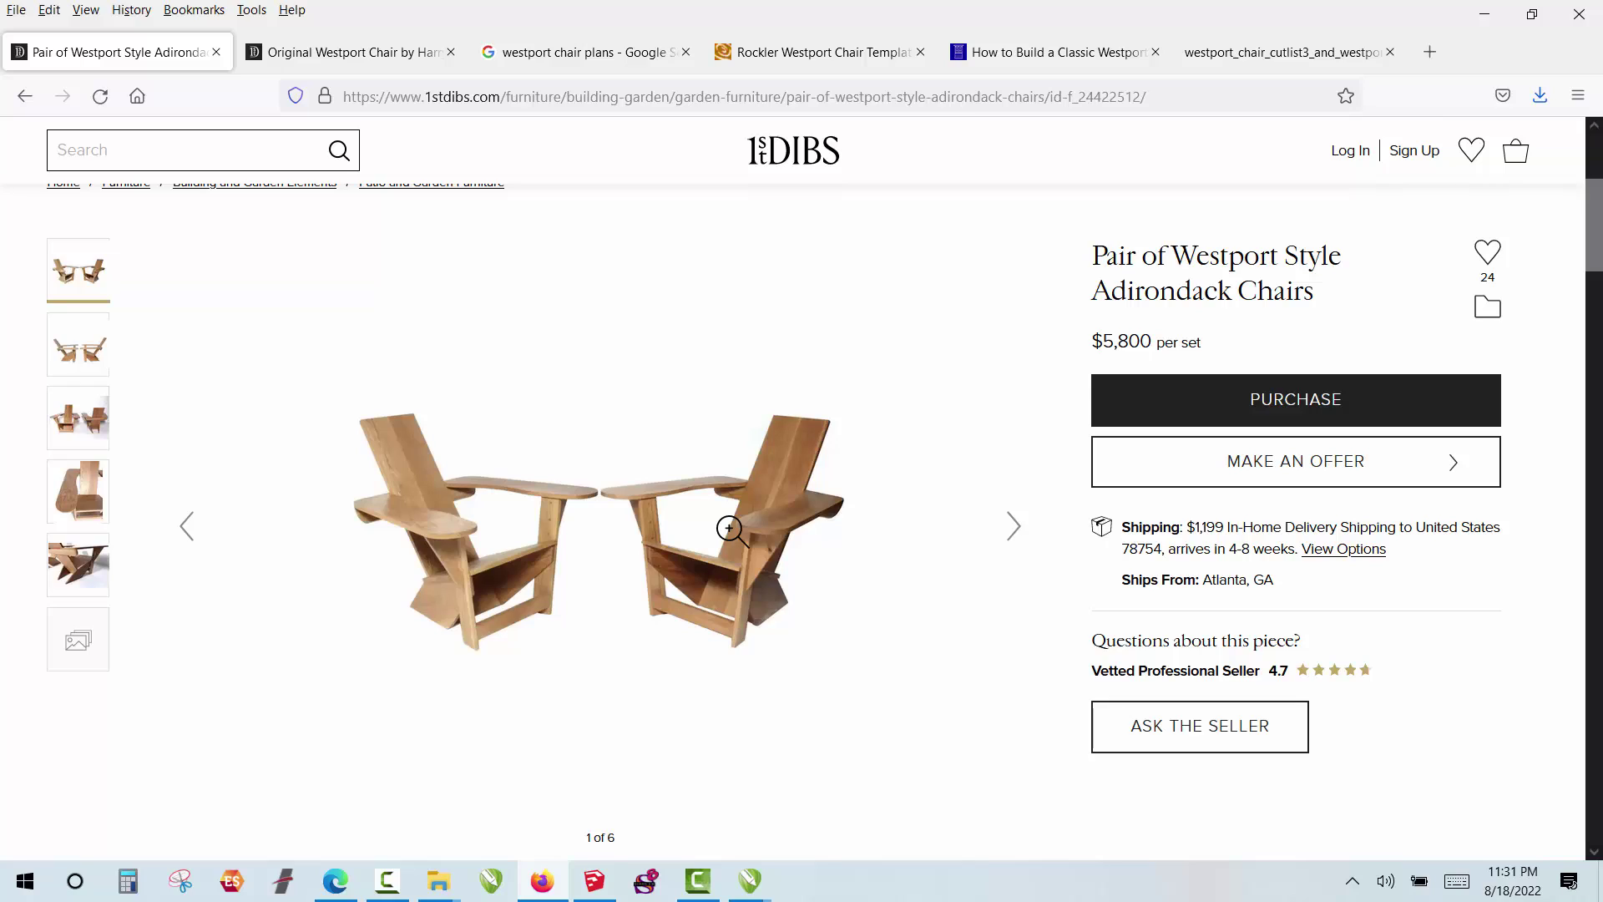
pyautogui.click(92, 498)
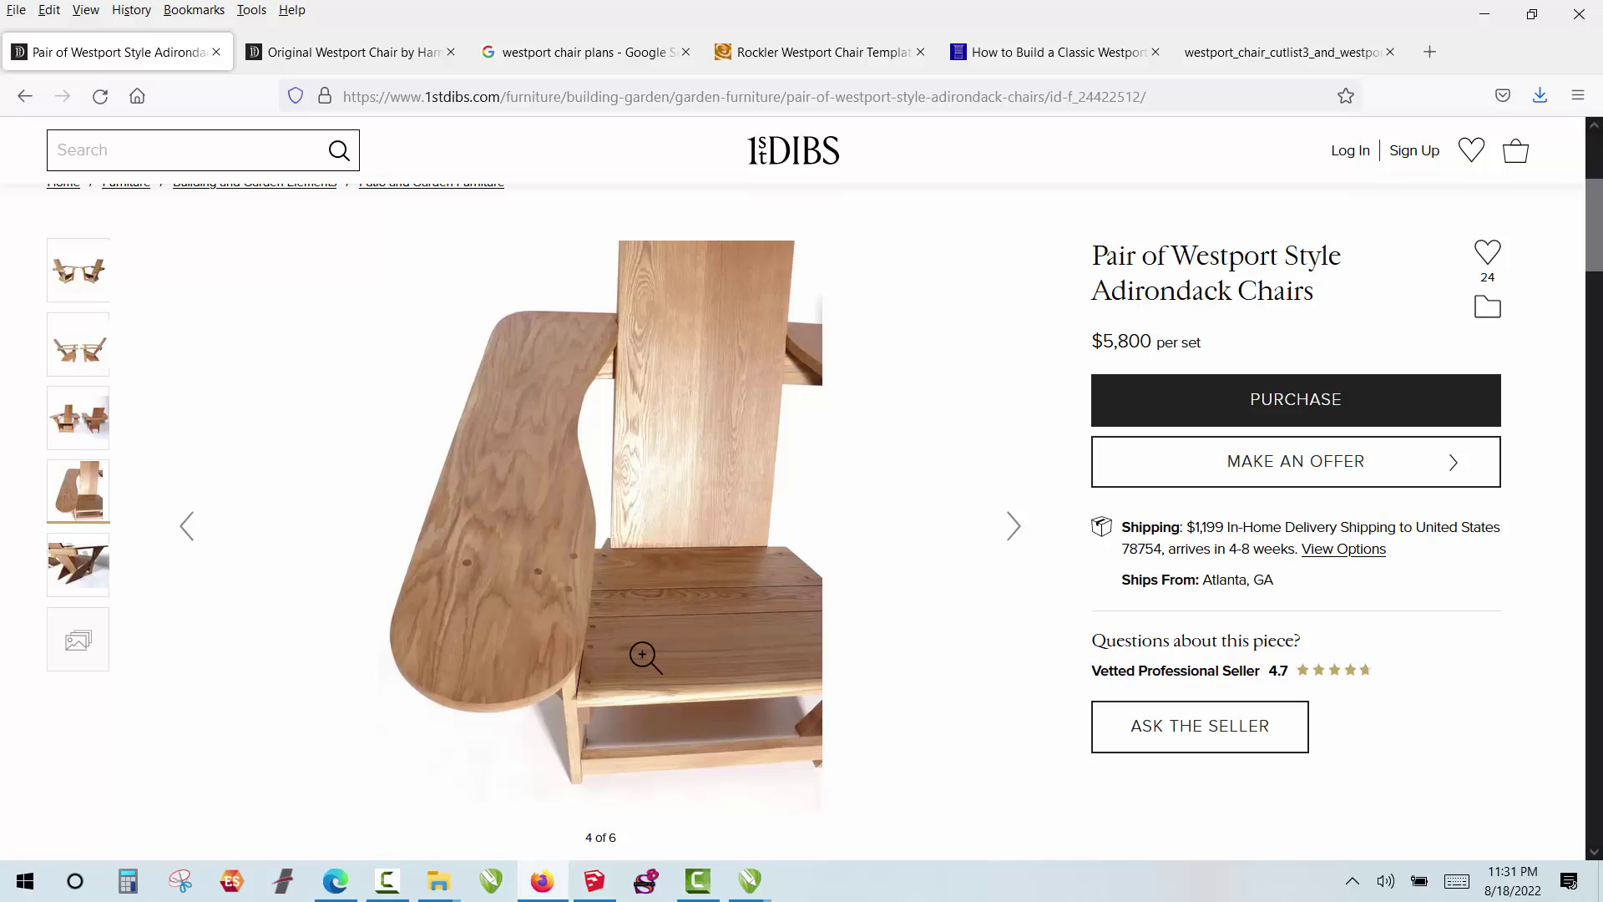
pyautogui.click(90, 558)
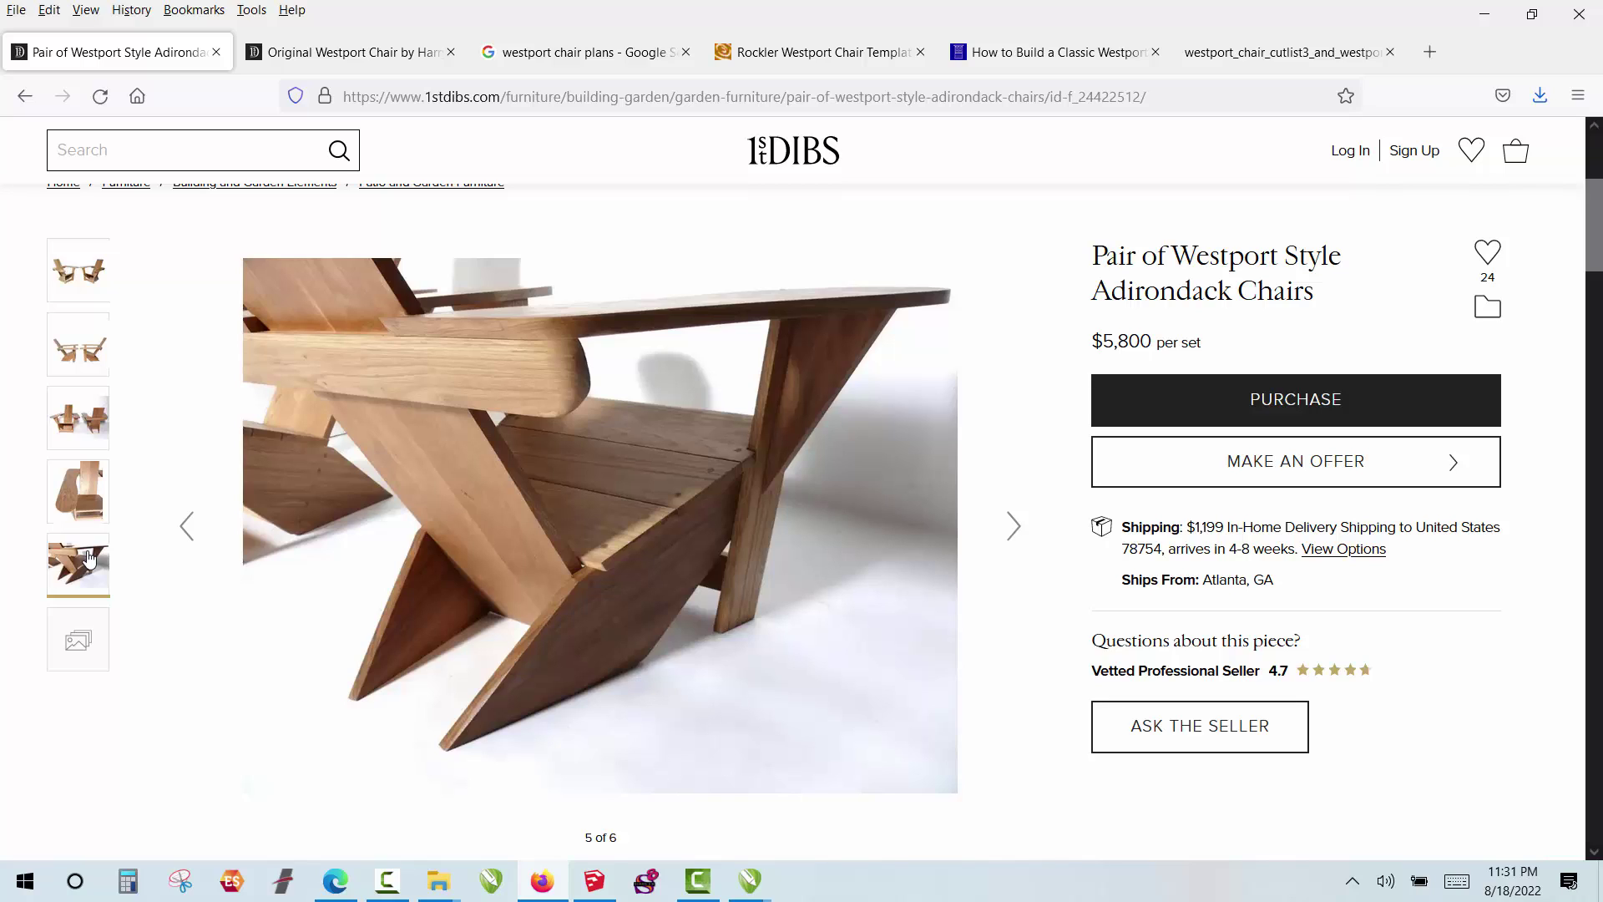
pyautogui.click(89, 355)
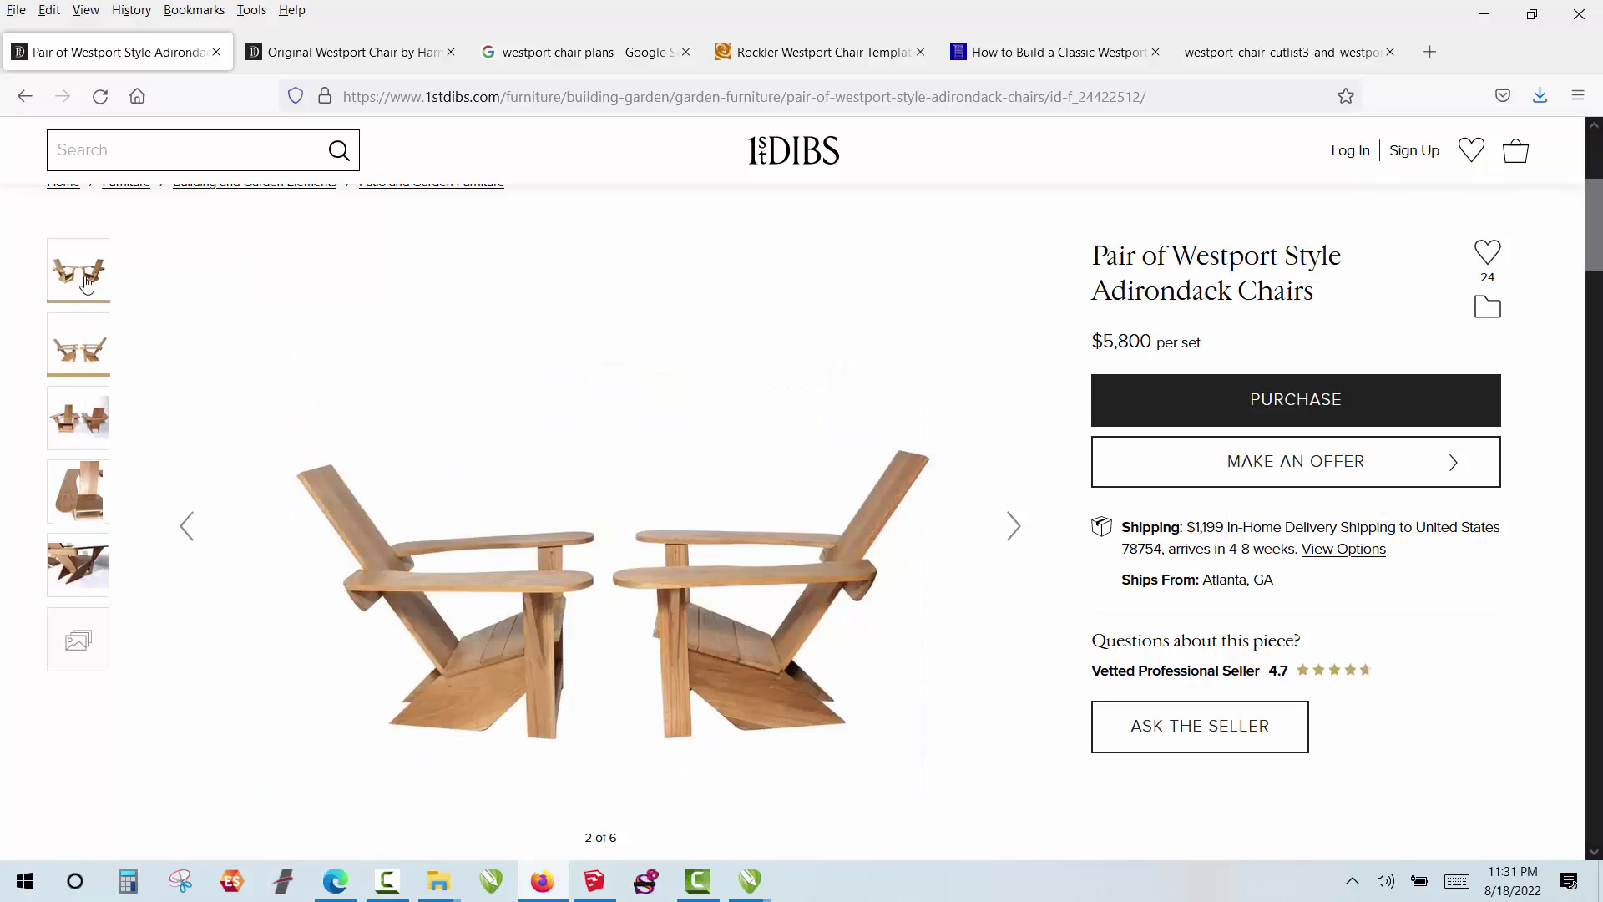
# Step: Return to the first photo of the chair pair and check the set's price in the listing
pyautogui.click(87, 284)
pyautogui.scroll(-2, 92, 551)
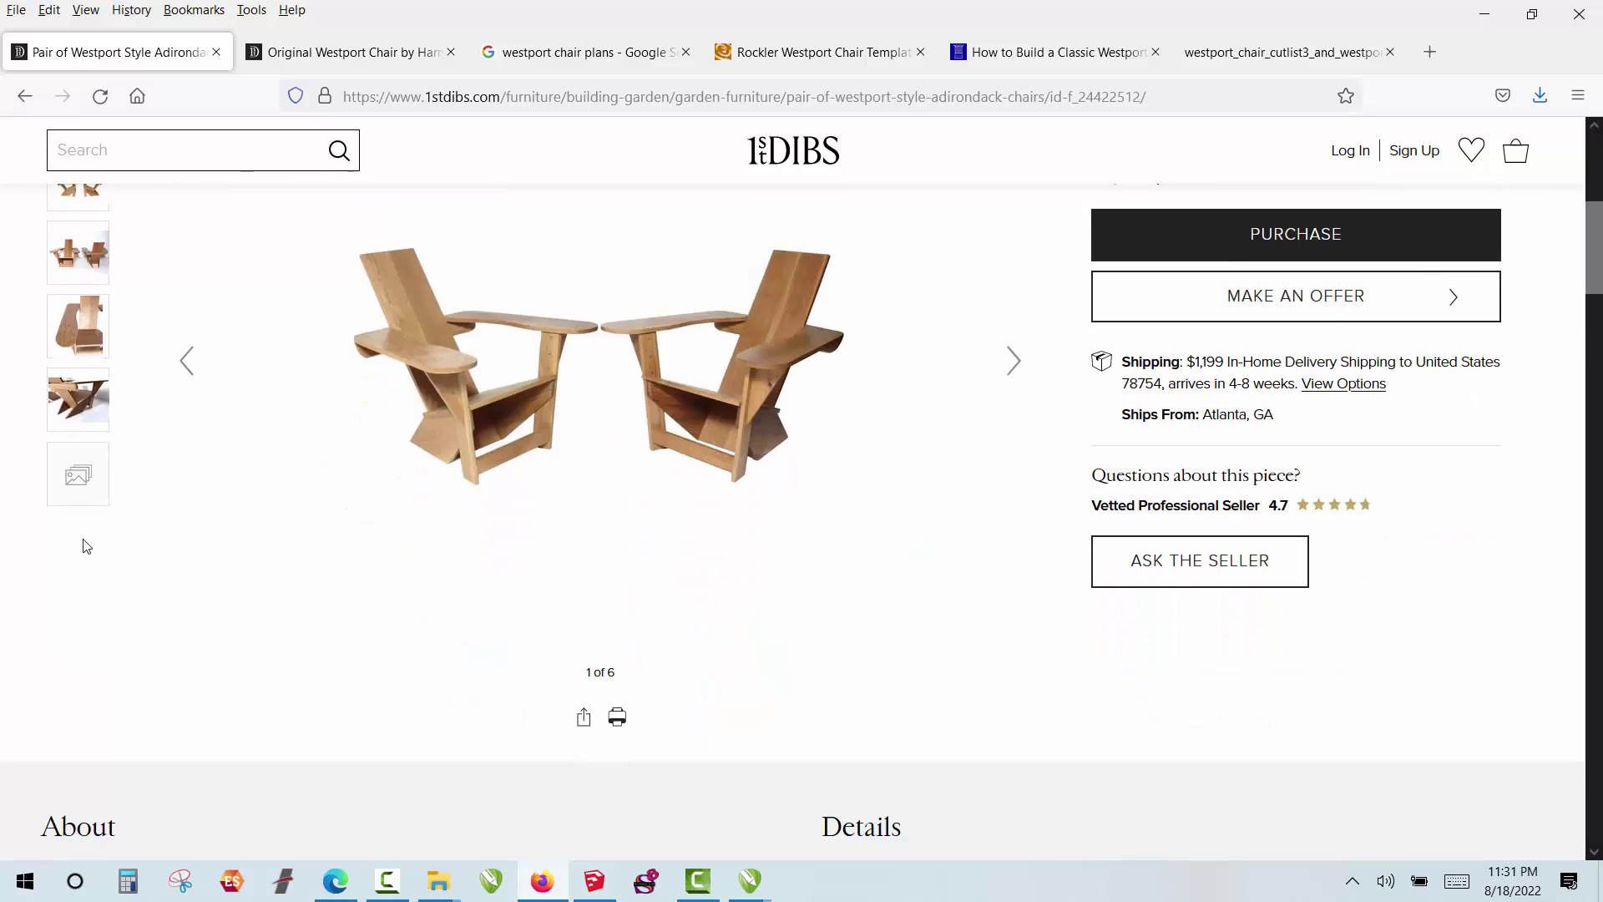
pyautogui.scroll(5, 87, 546)
pyautogui.scroll(-3, 84, 545)
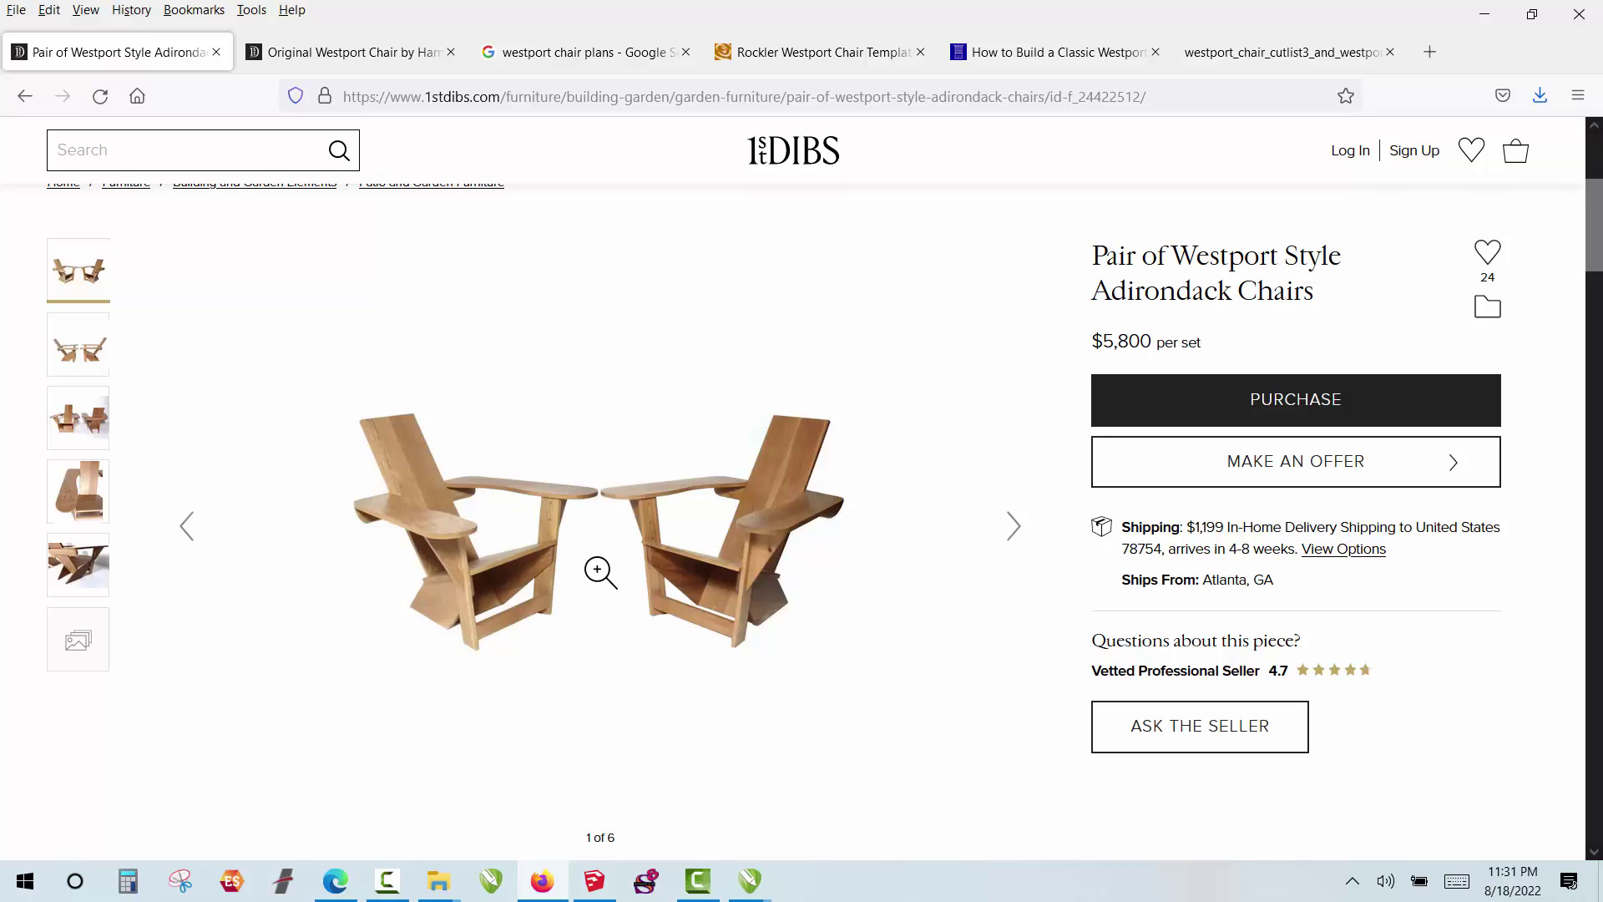
pyautogui.scroll(2, 600, 569)
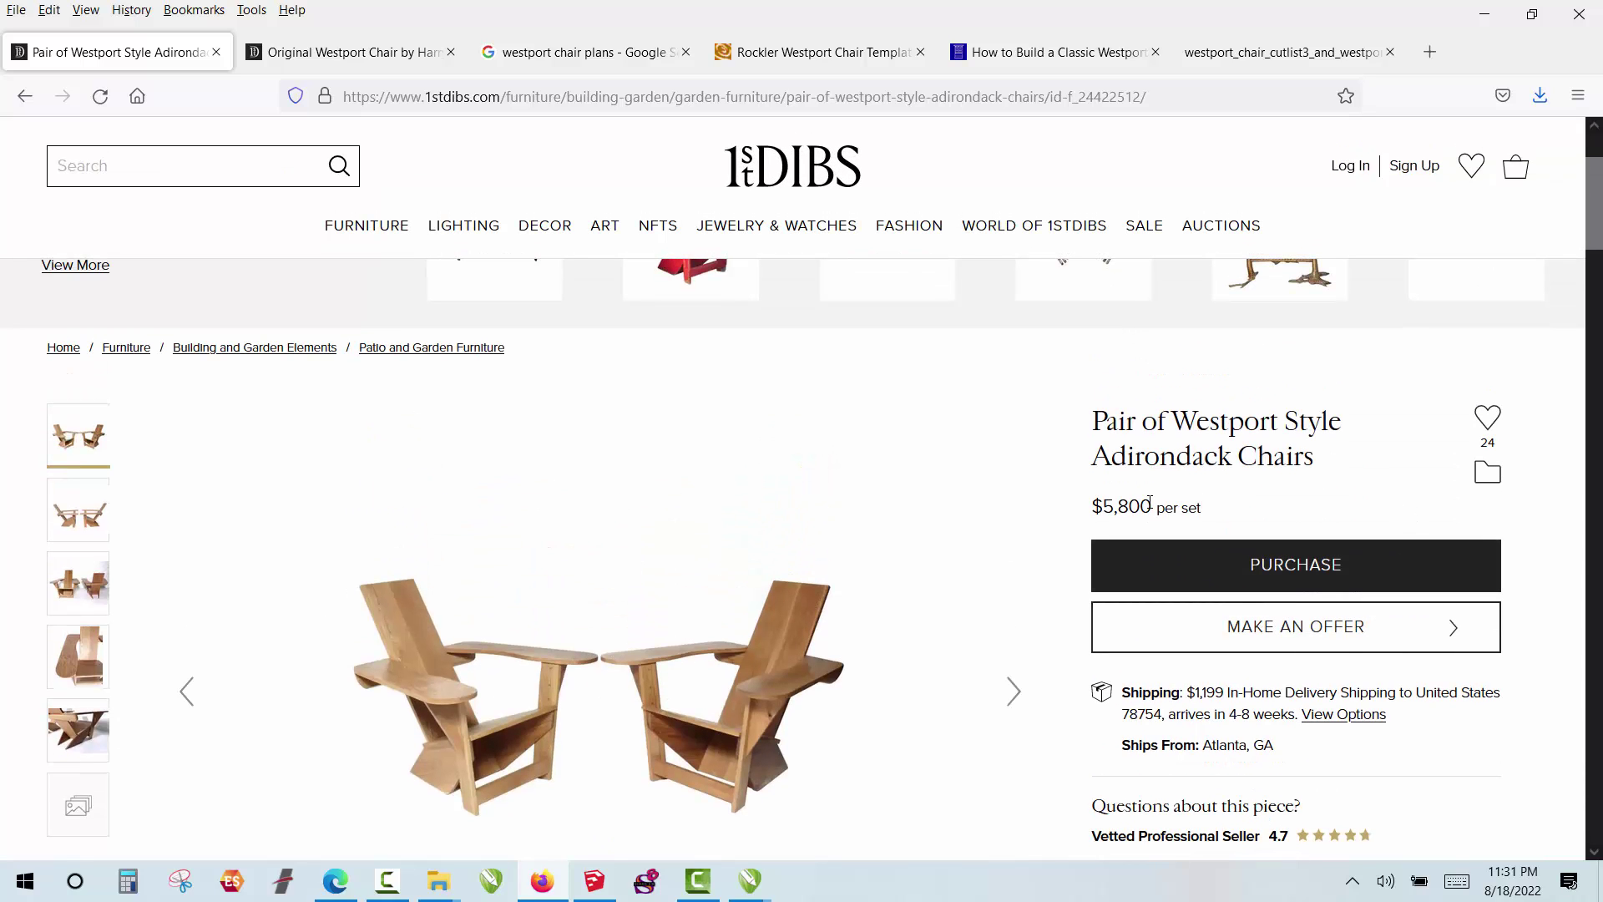
# Step: Examine the shopping ads in the Google results for westport chair plans, including the Loll Designs, 1stdibs and Rockler offers
pyautogui.click(625, 58)
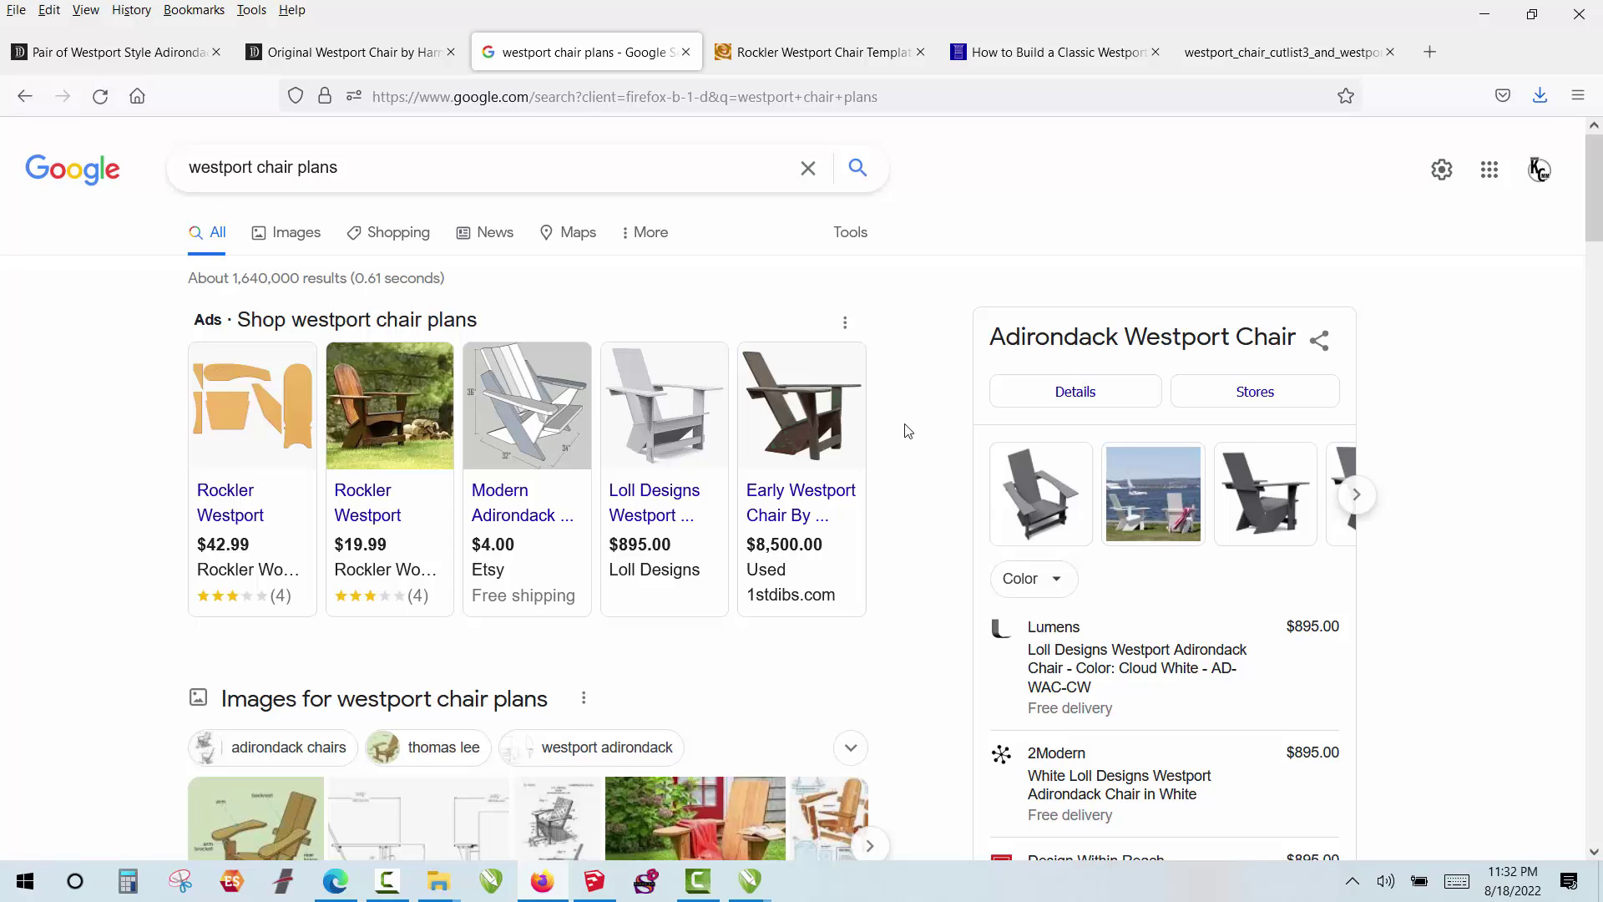
pyautogui.moveTo(630, 487)
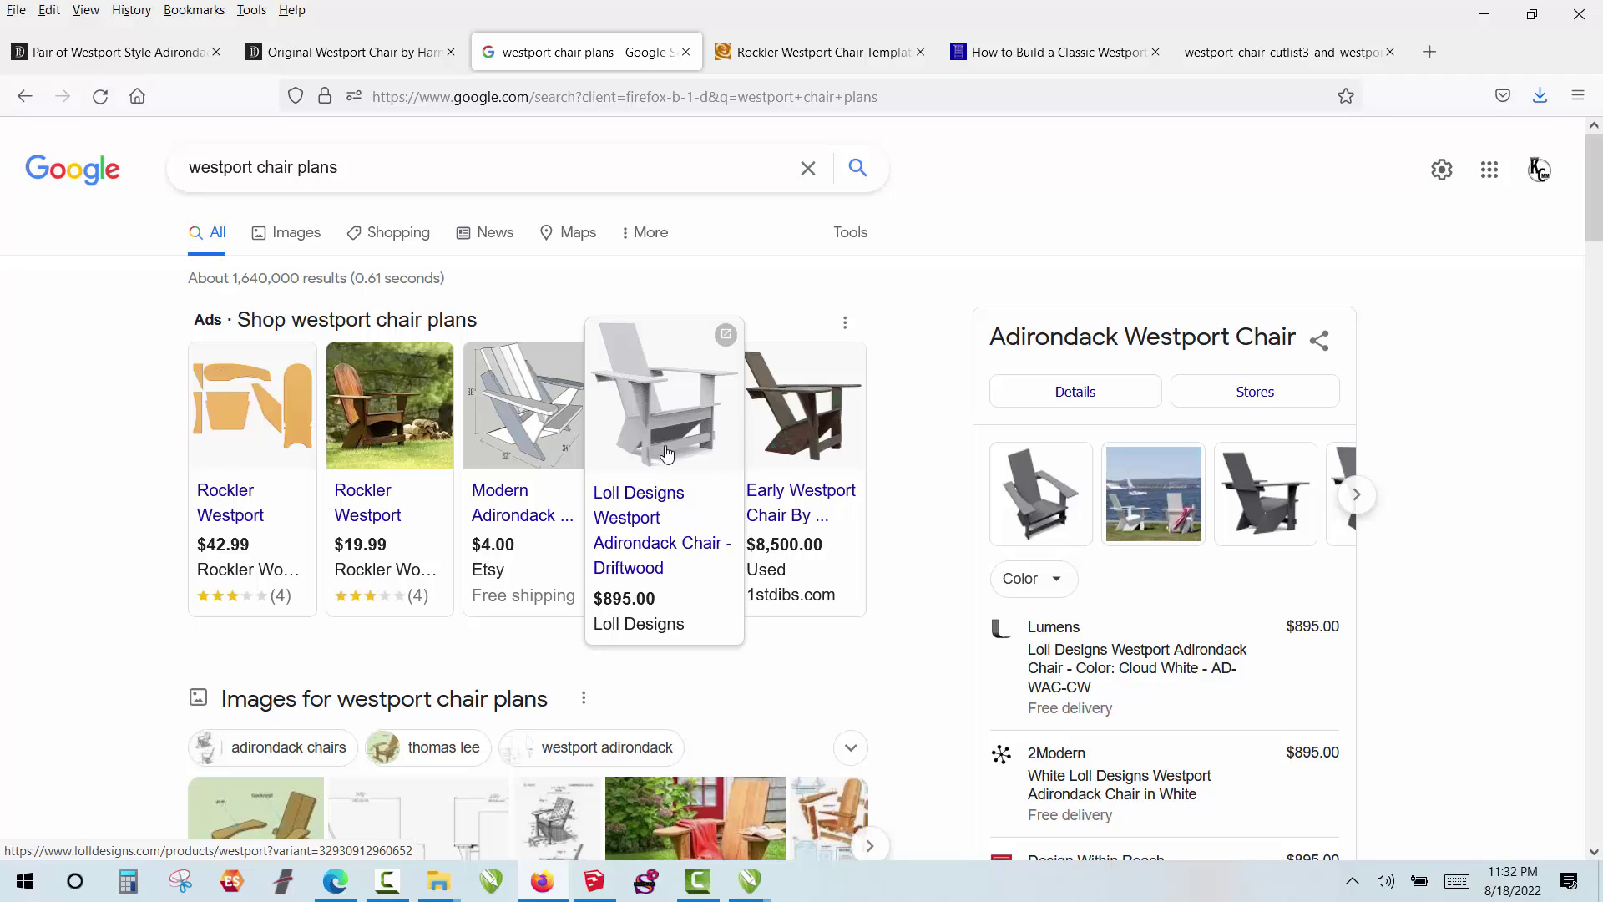
pyautogui.moveTo(821, 456)
pyautogui.moveTo(668, 423)
pyautogui.moveTo(417, 499)
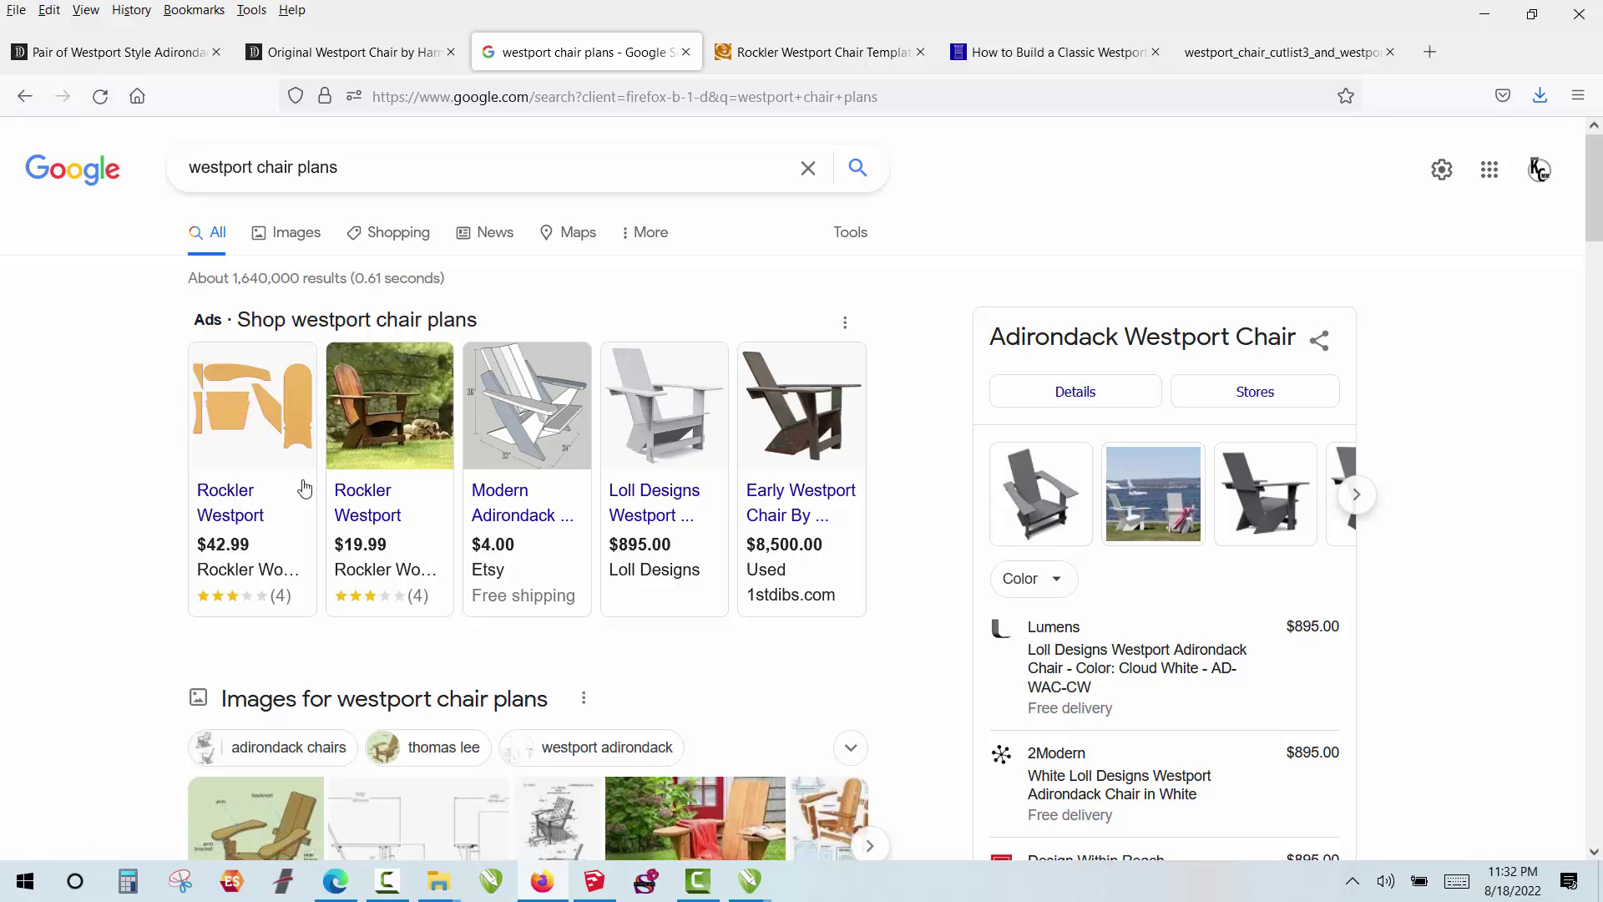
pyautogui.moveTo(274, 498)
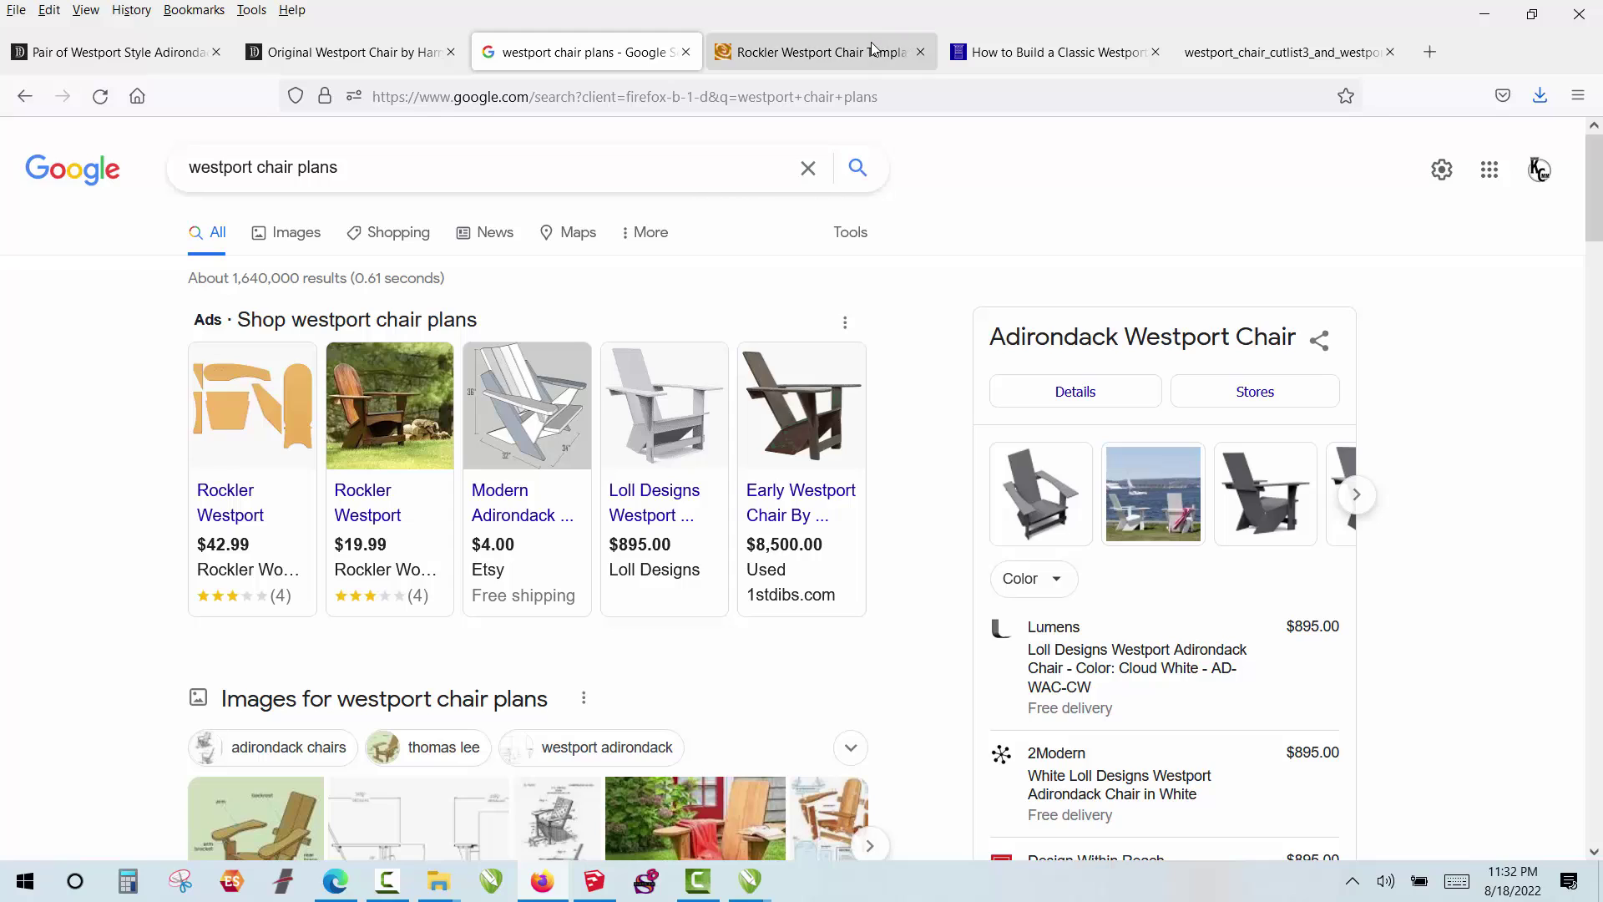
# Step: Dismiss the promotional pop-up on Rockler's Westport chair plan page and compare its chair with the original red 1905 chair
pyautogui.click(831, 55)
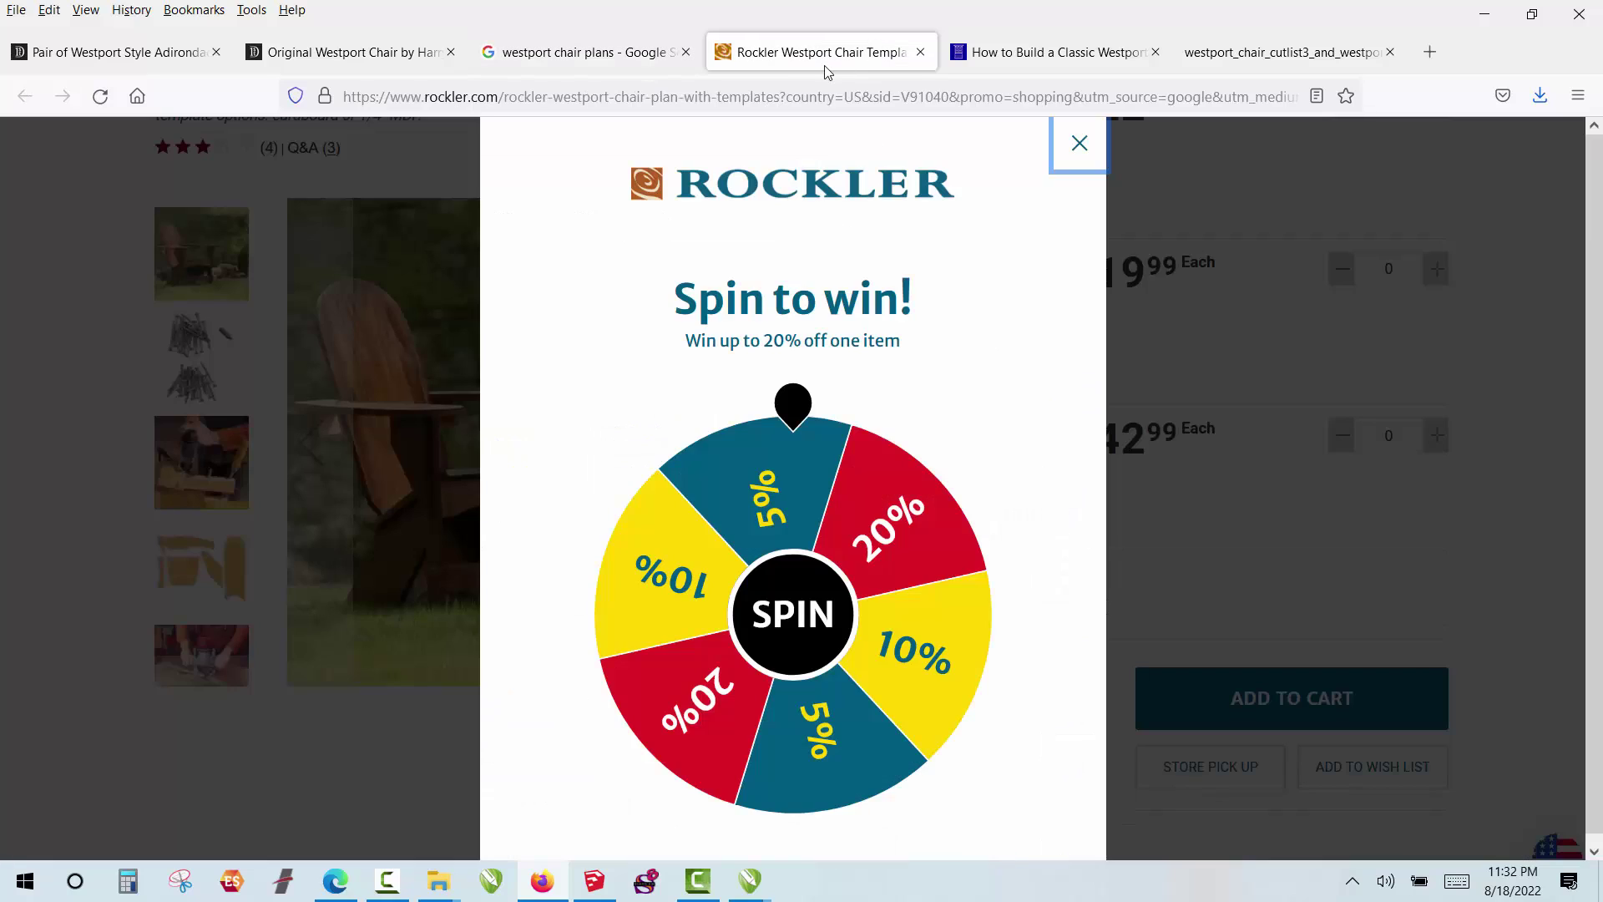
pyautogui.click(1078, 142)
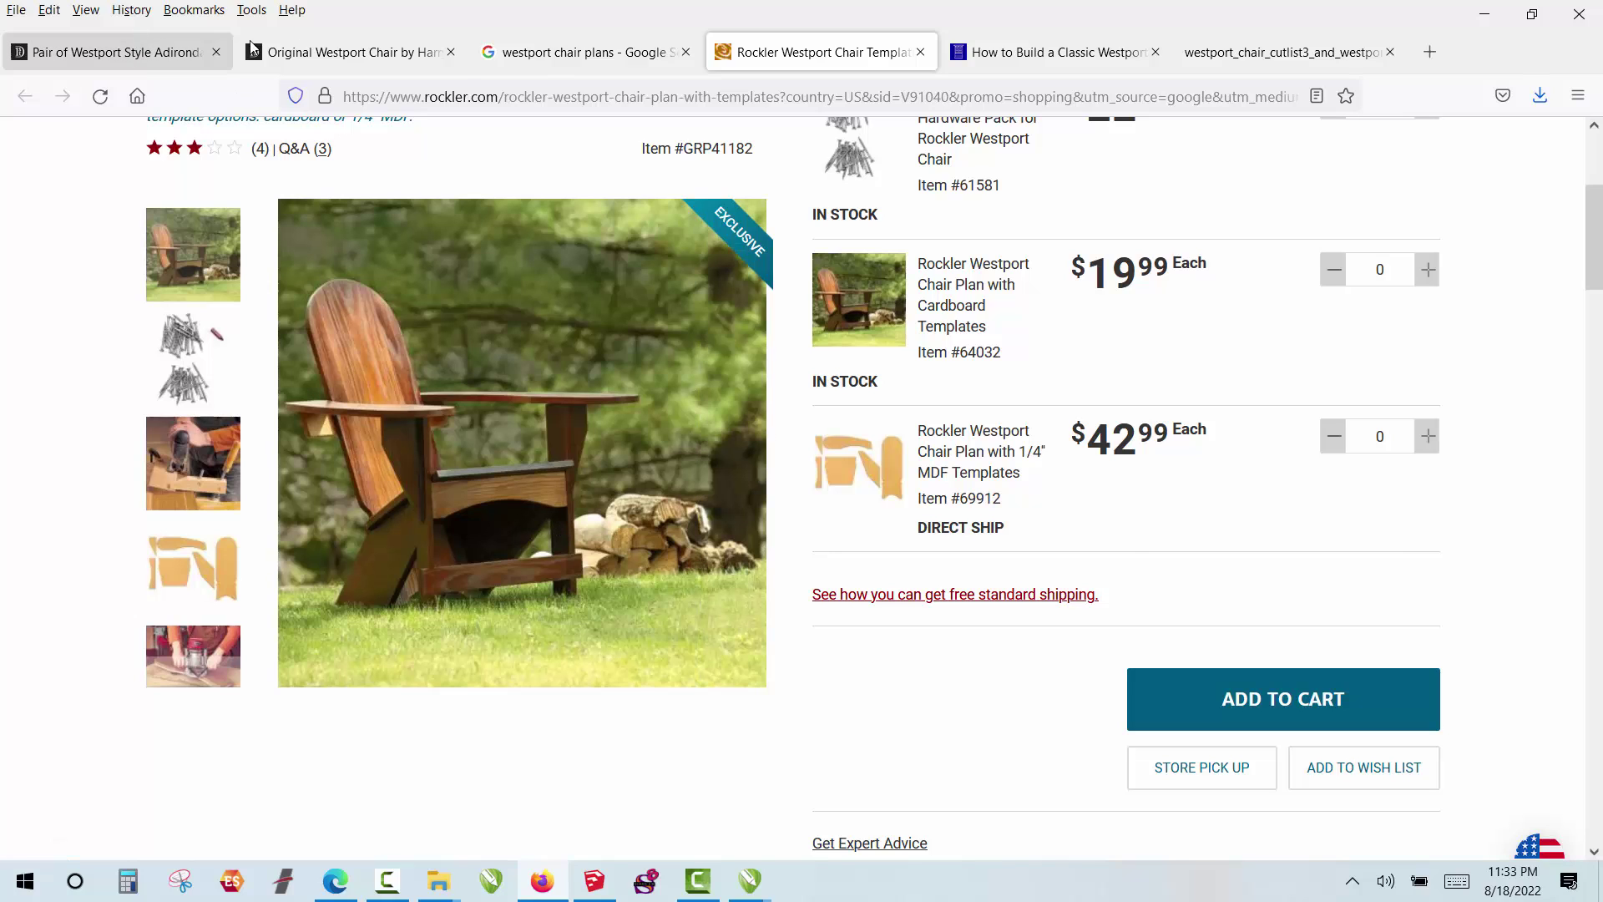
pyautogui.click(329, 50)
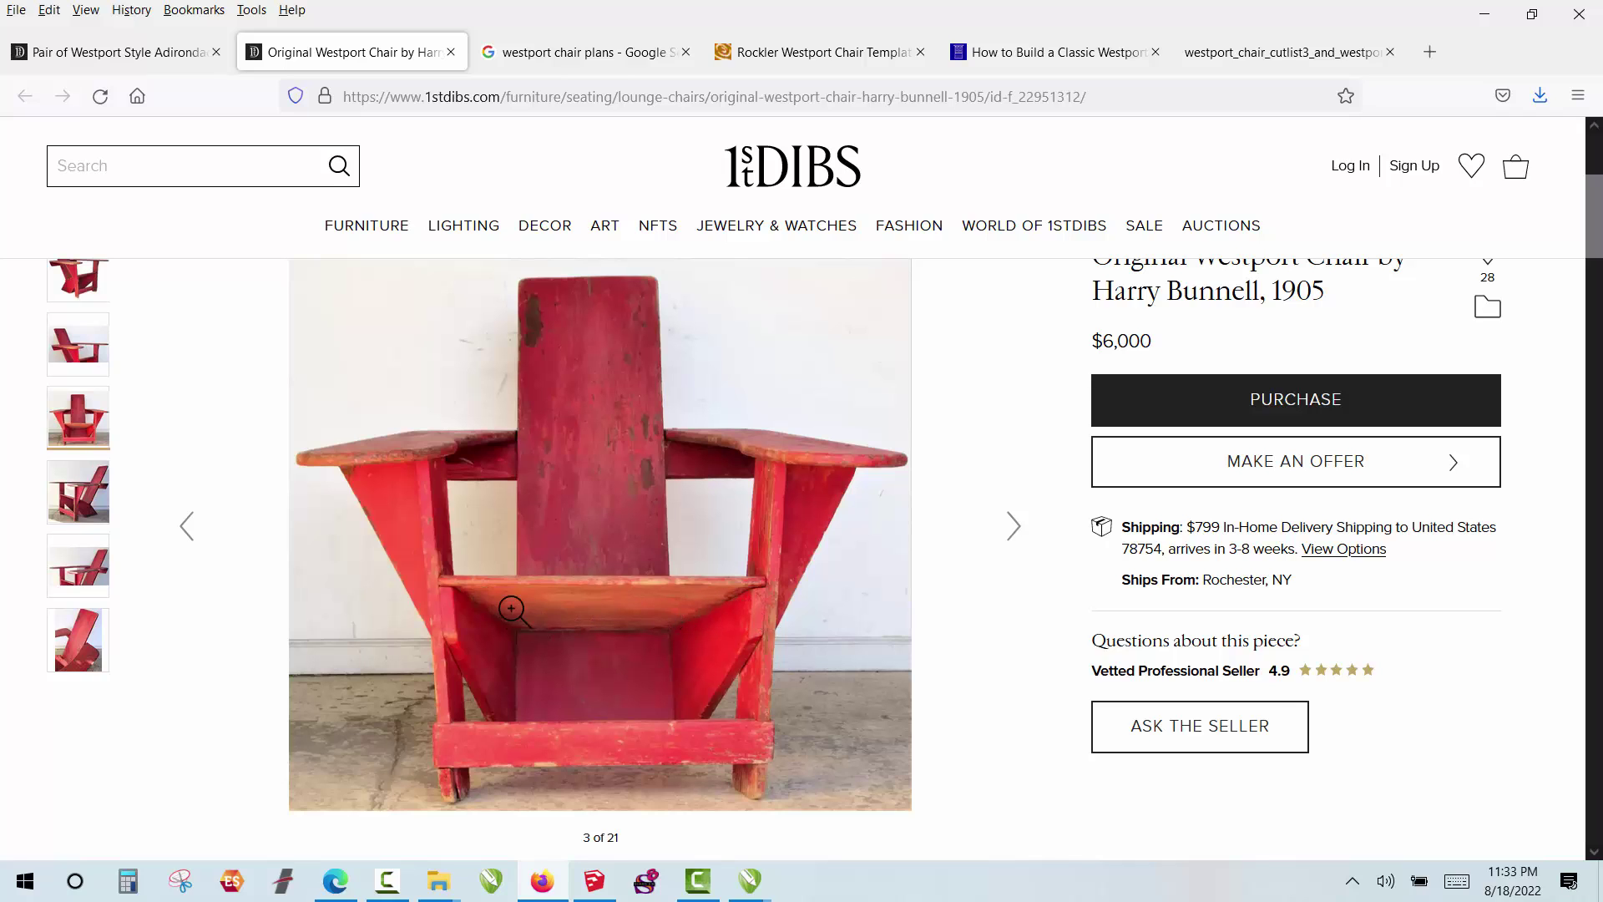
pyautogui.click(764, 58)
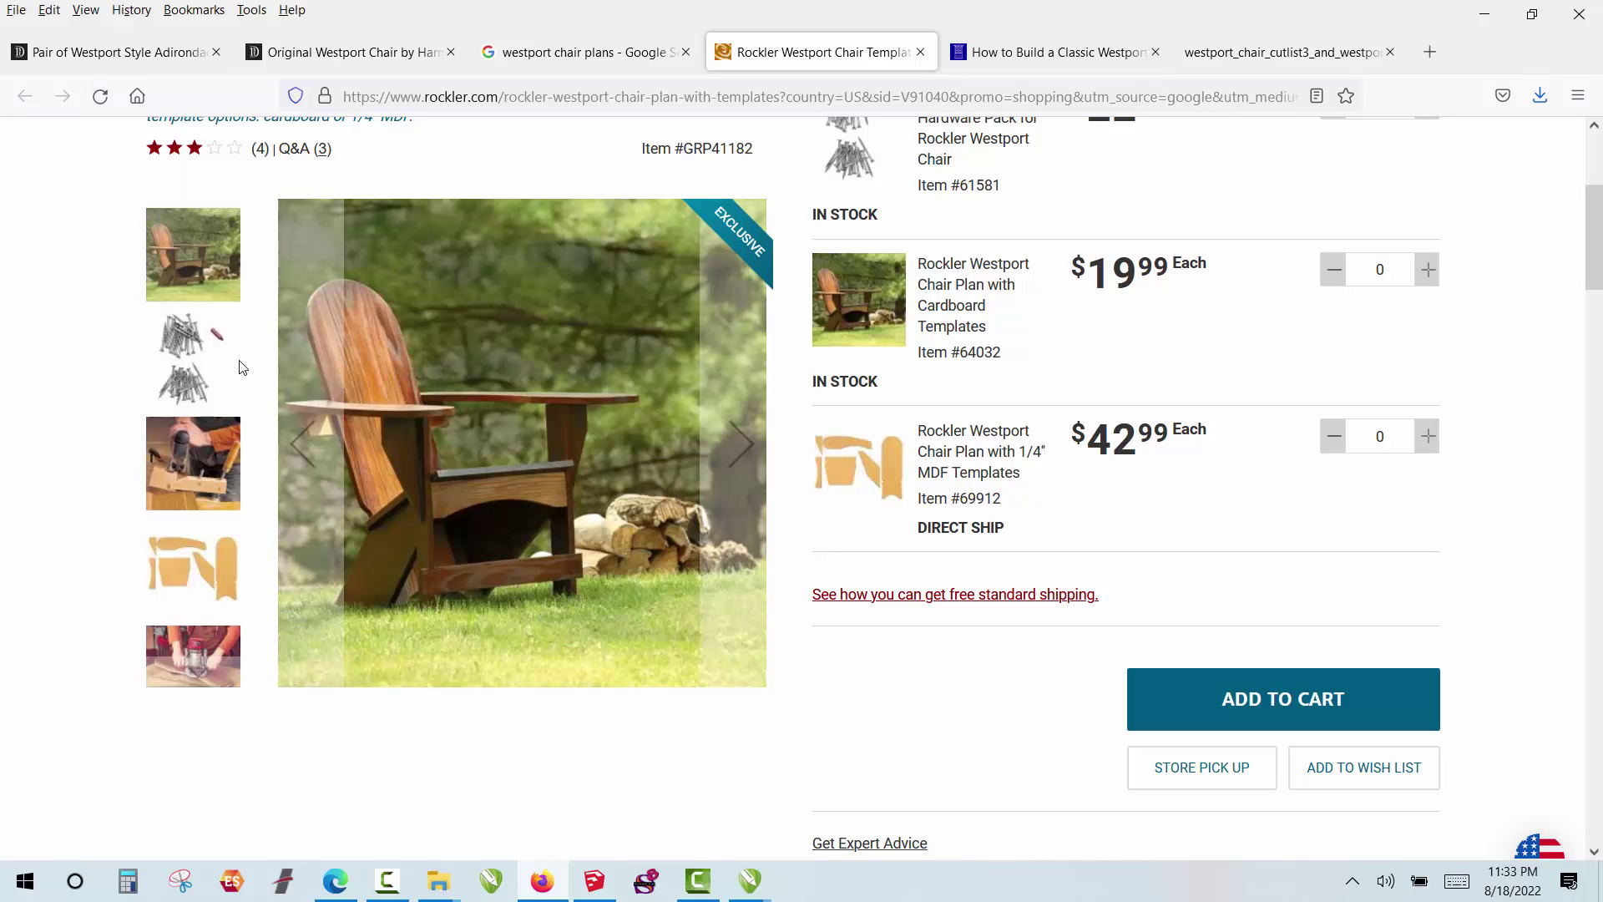
# Step: Open This Old House's How to Build a Classic Westport Chair article and review its video and its skill, cost and time table
pyautogui.click(1064, 62)
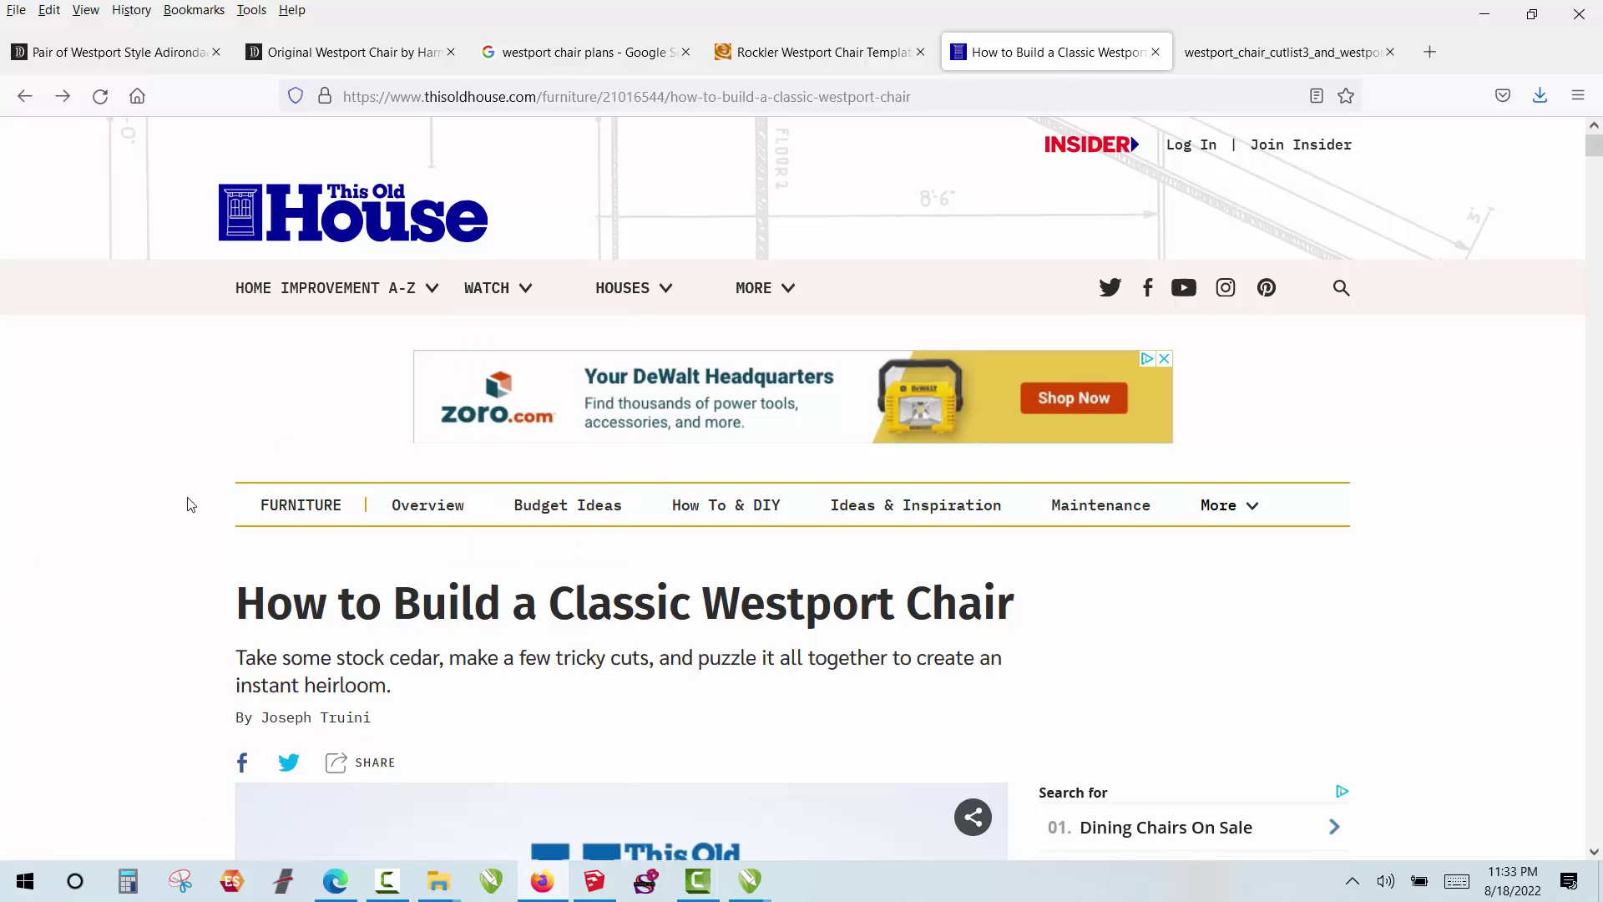
pyautogui.scroll(-4, 165, 522)
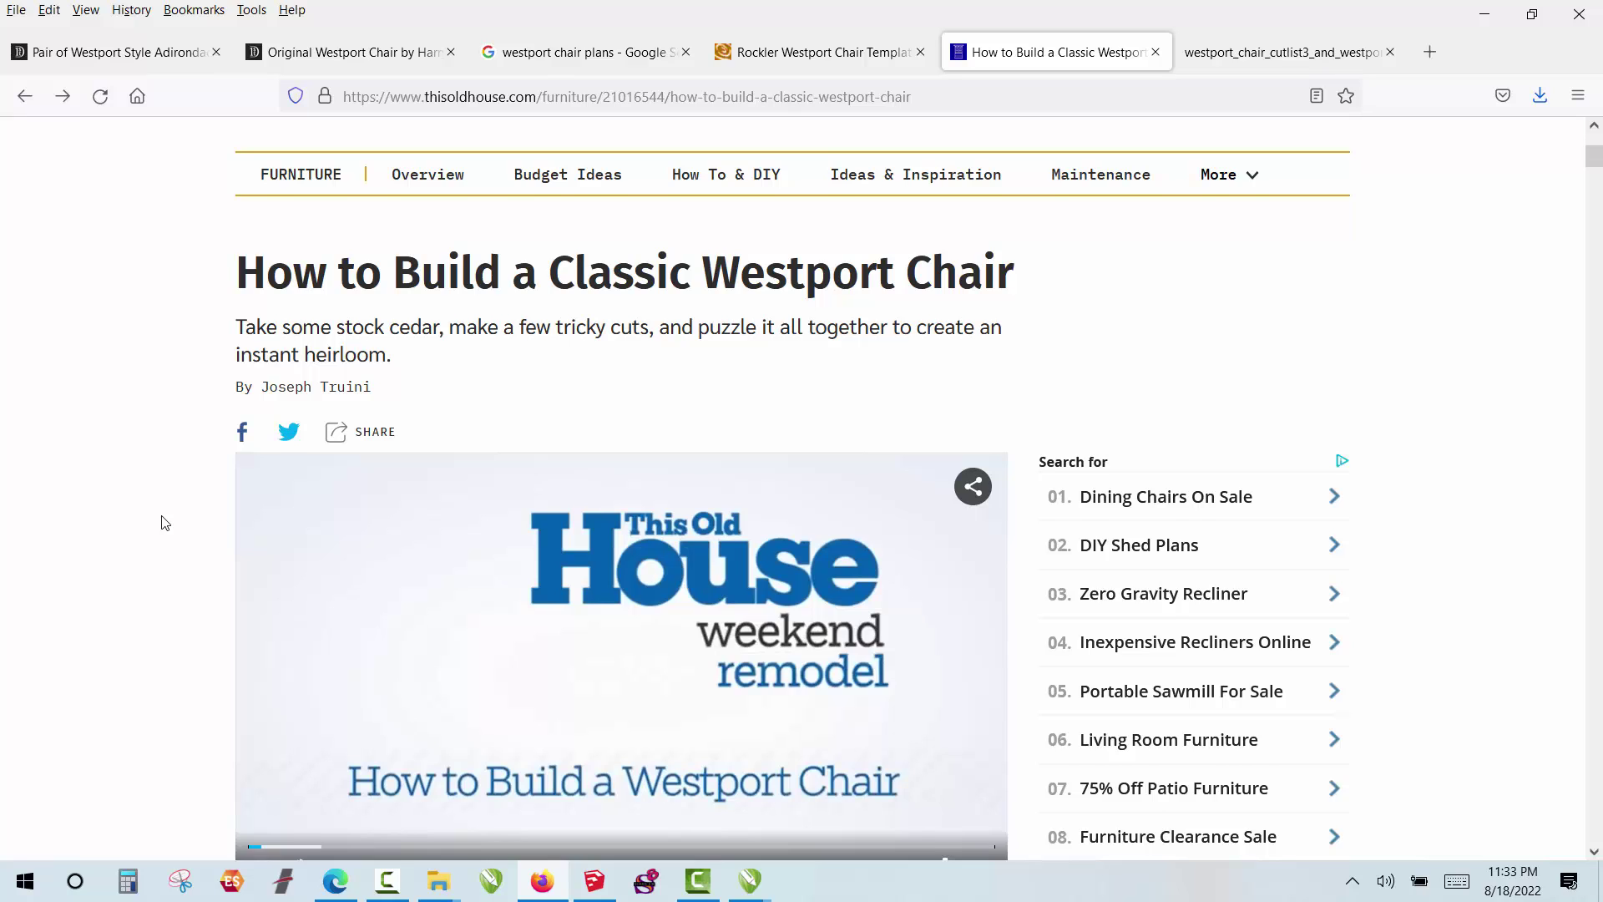
pyautogui.scroll(-2, 165, 523)
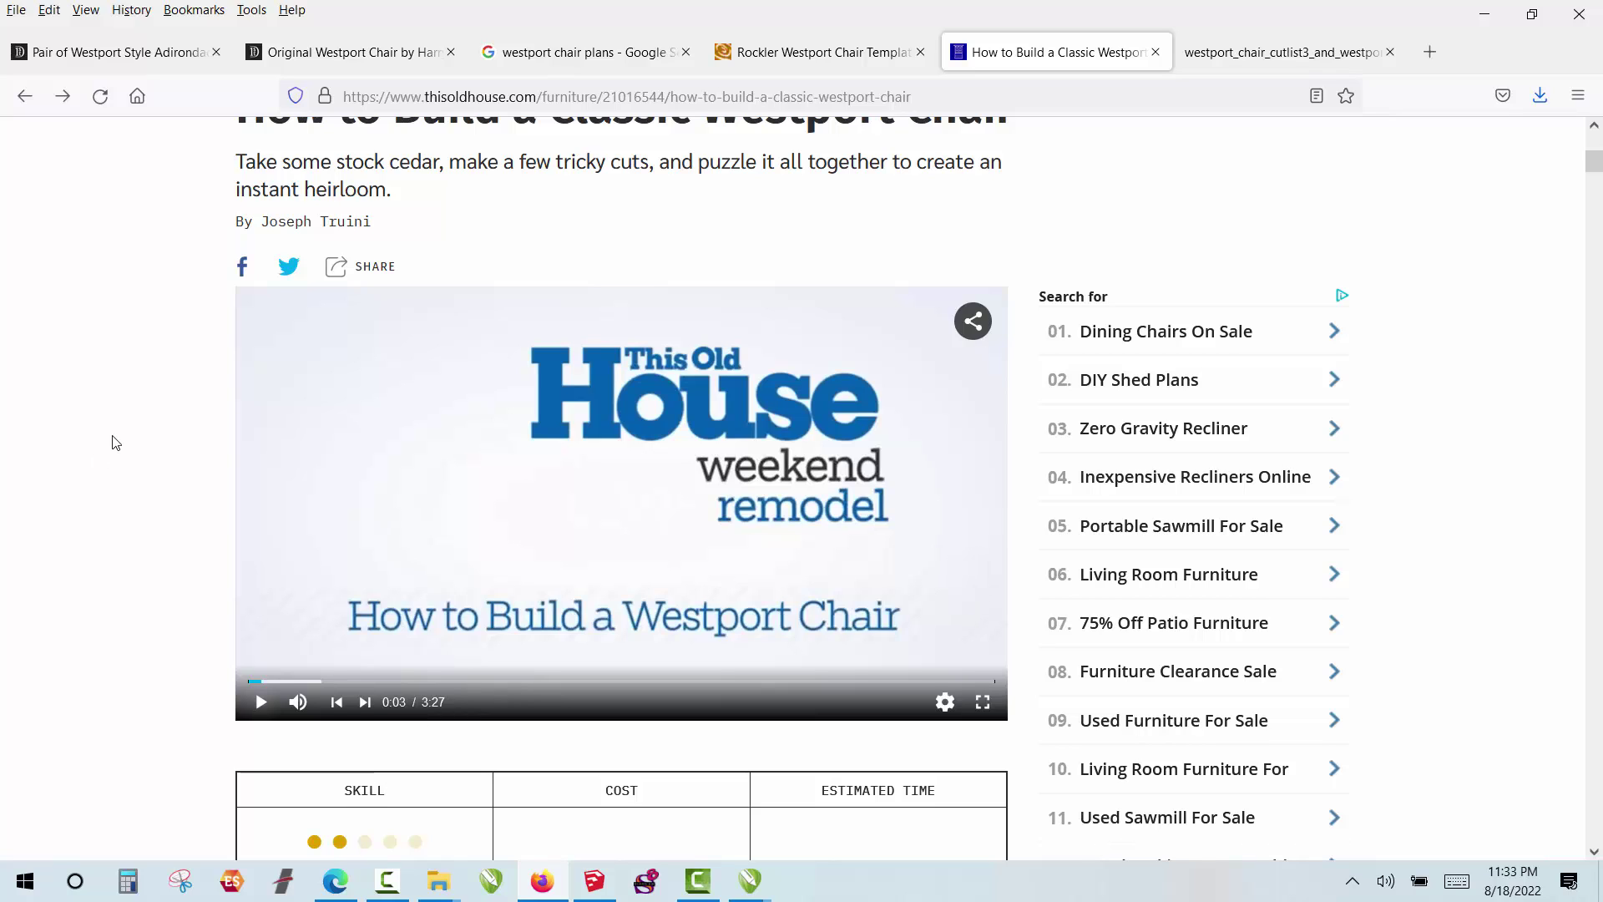
pyautogui.scroll(-2, 116, 442)
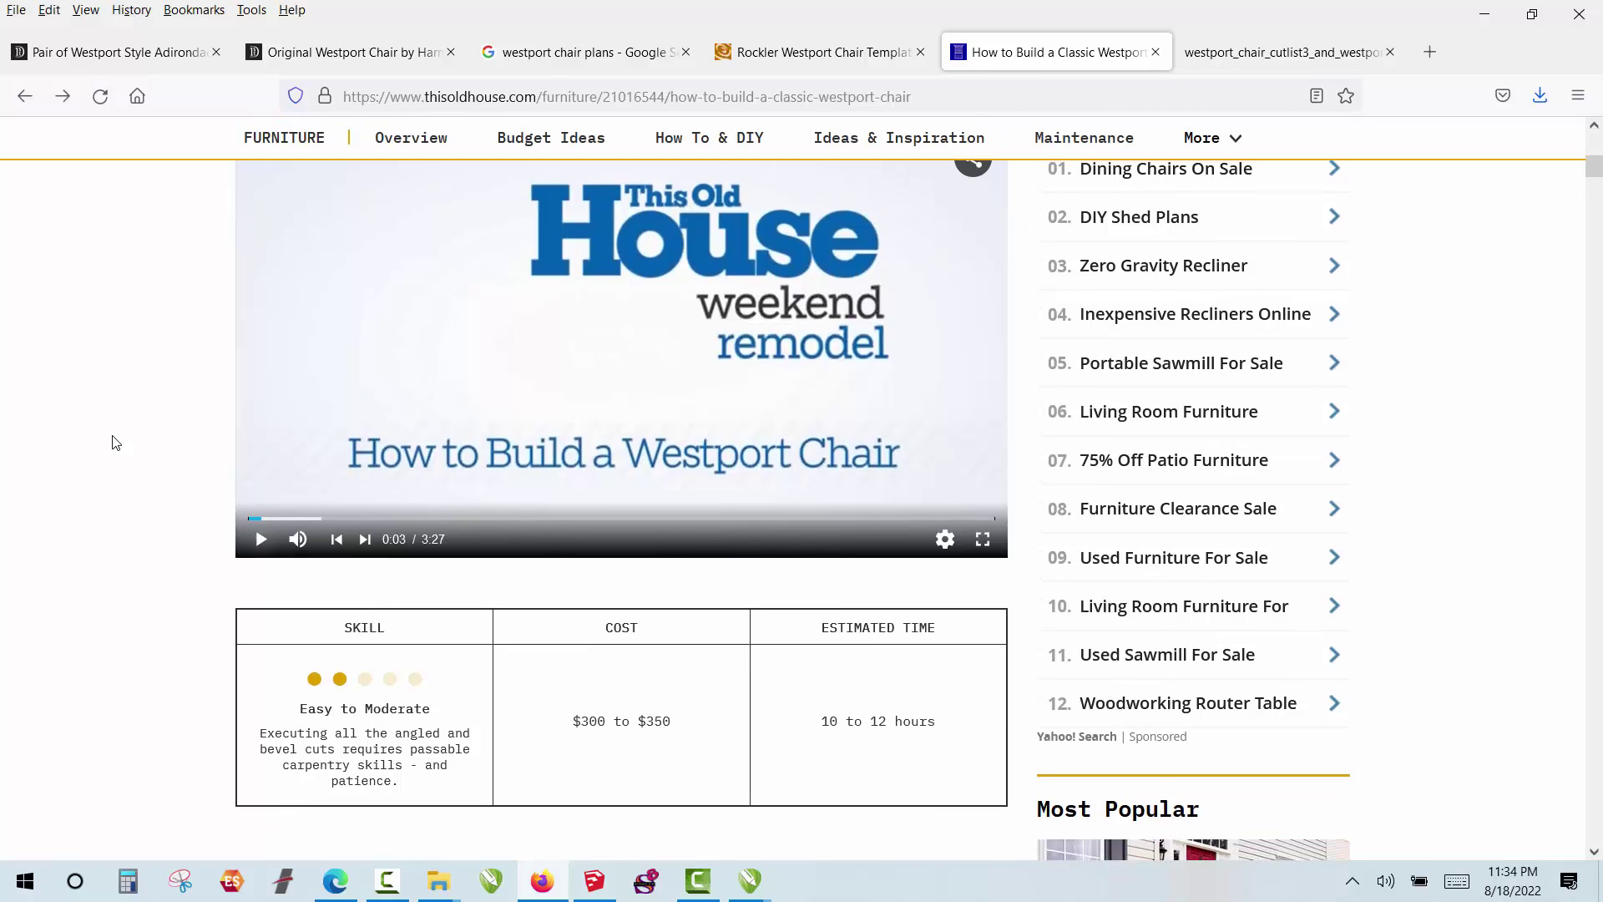
pyautogui.scroll(2, 116, 442)
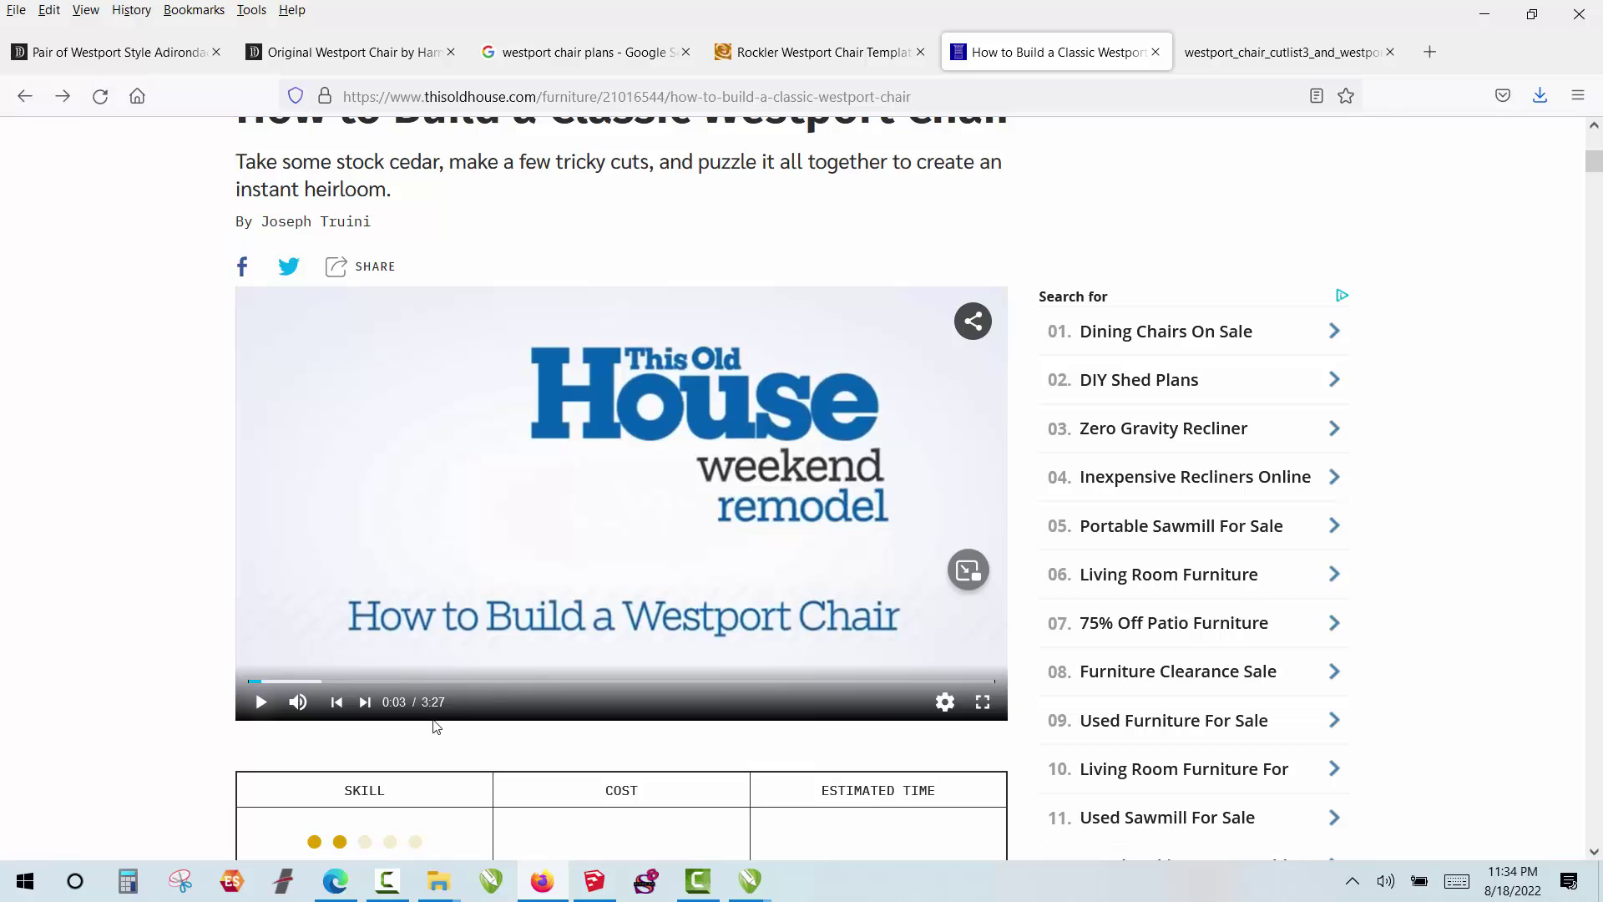
pyautogui.scroll(-2, 194, 600)
pyautogui.scroll(-1, 194, 600)
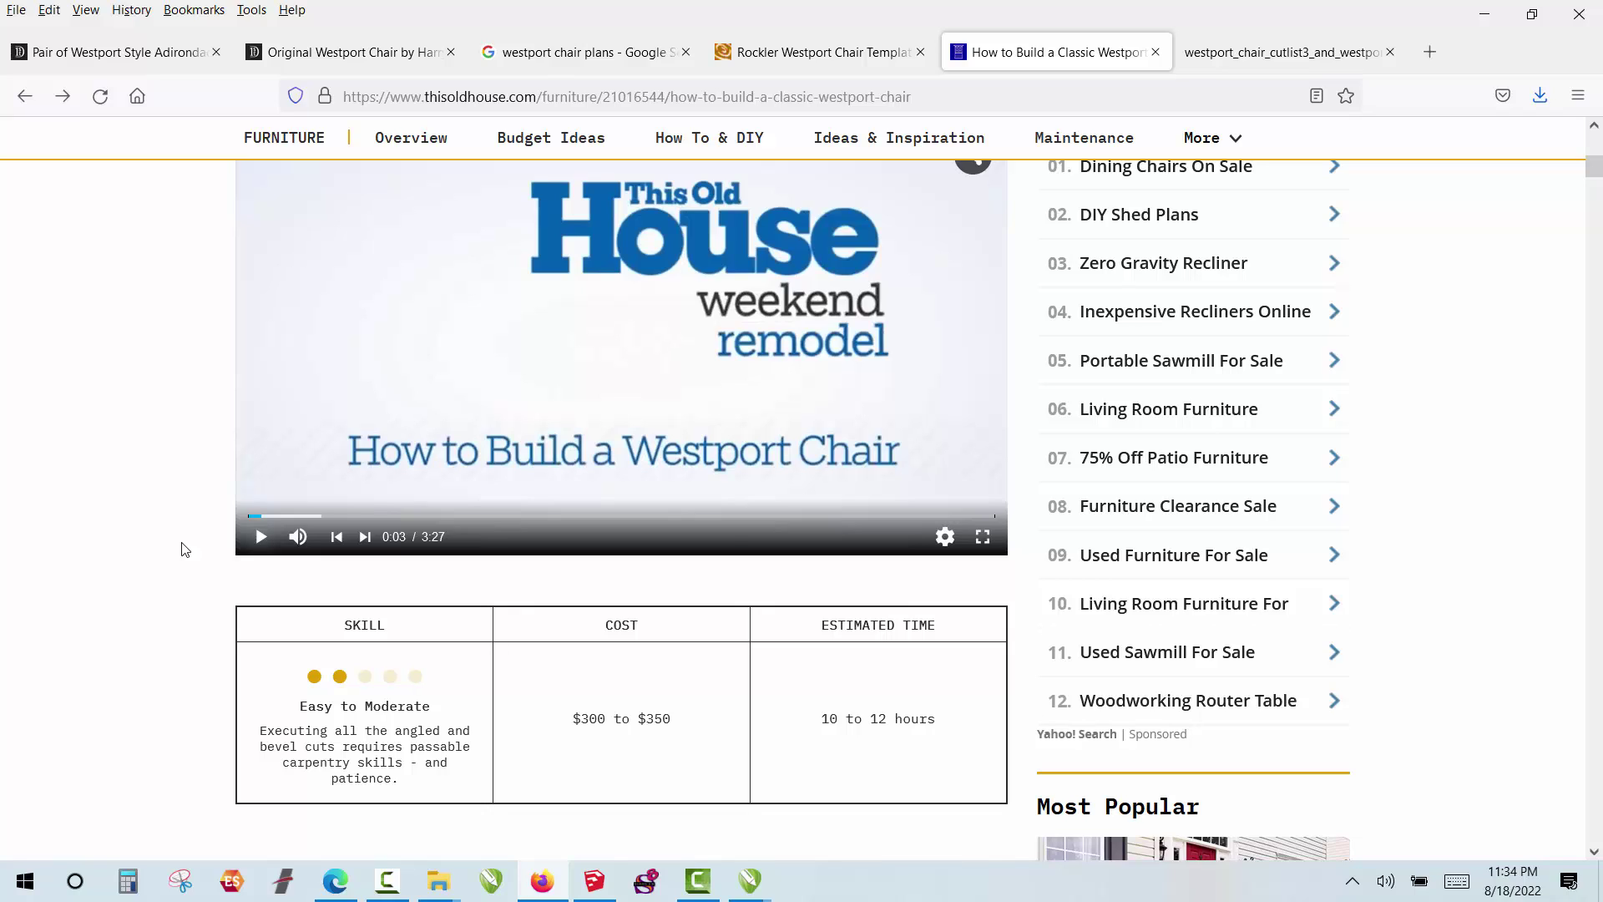
# Step: Continue through the This Old House article to the introductory text on the Westport chair's history below the skill table
pyautogui.press('F5')
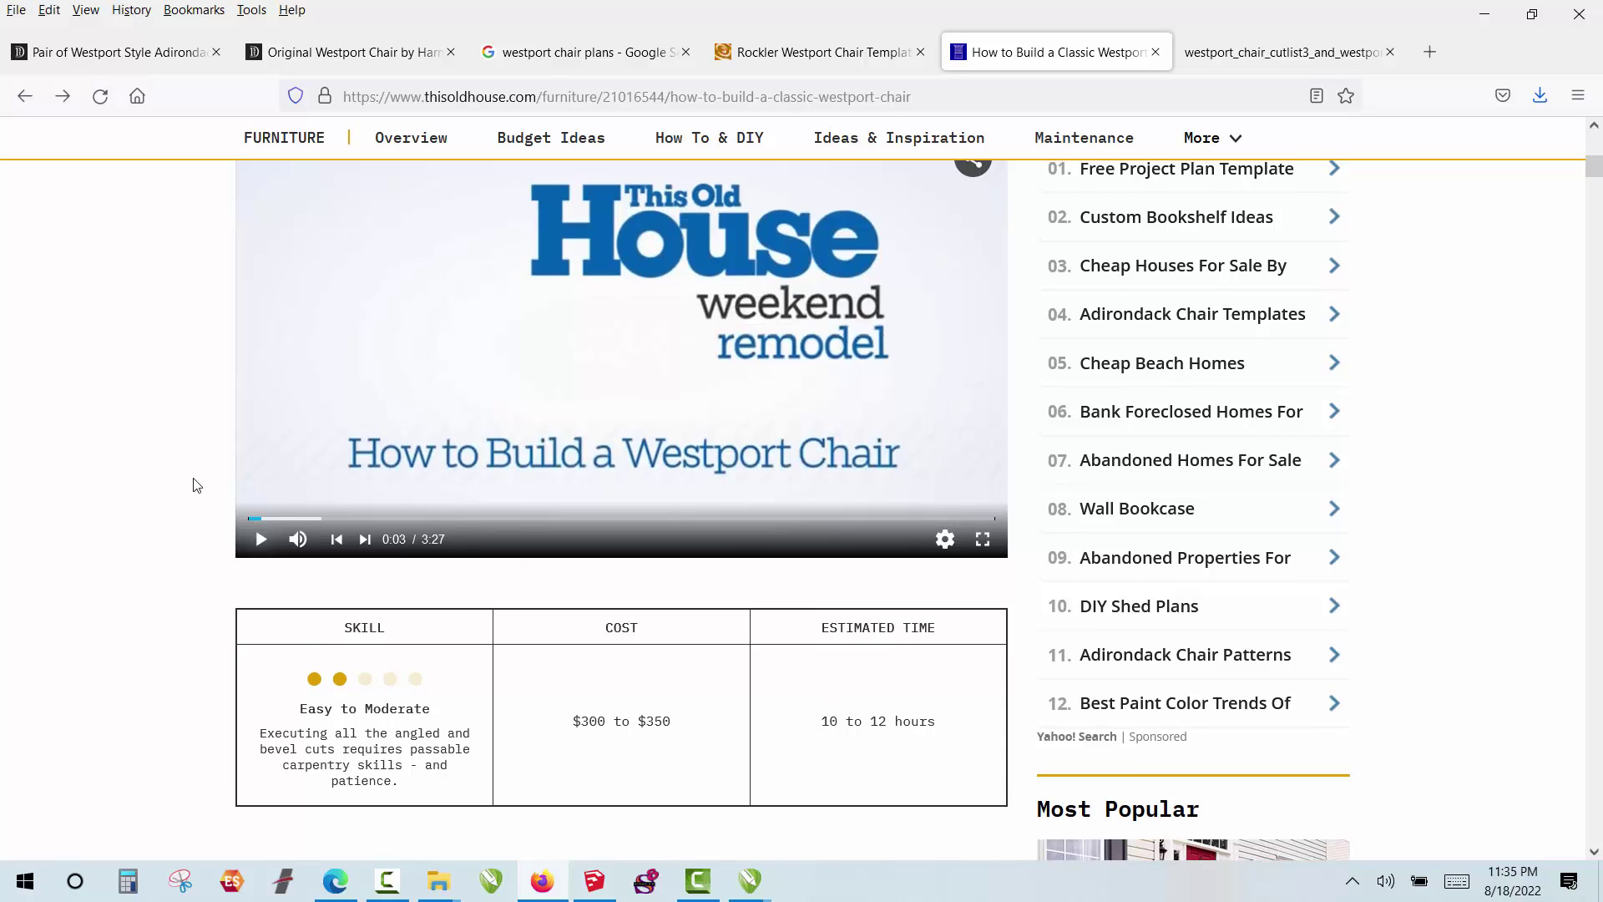
pyautogui.scroll(3, 194, 483)
pyautogui.scroll(-3, 200, 493)
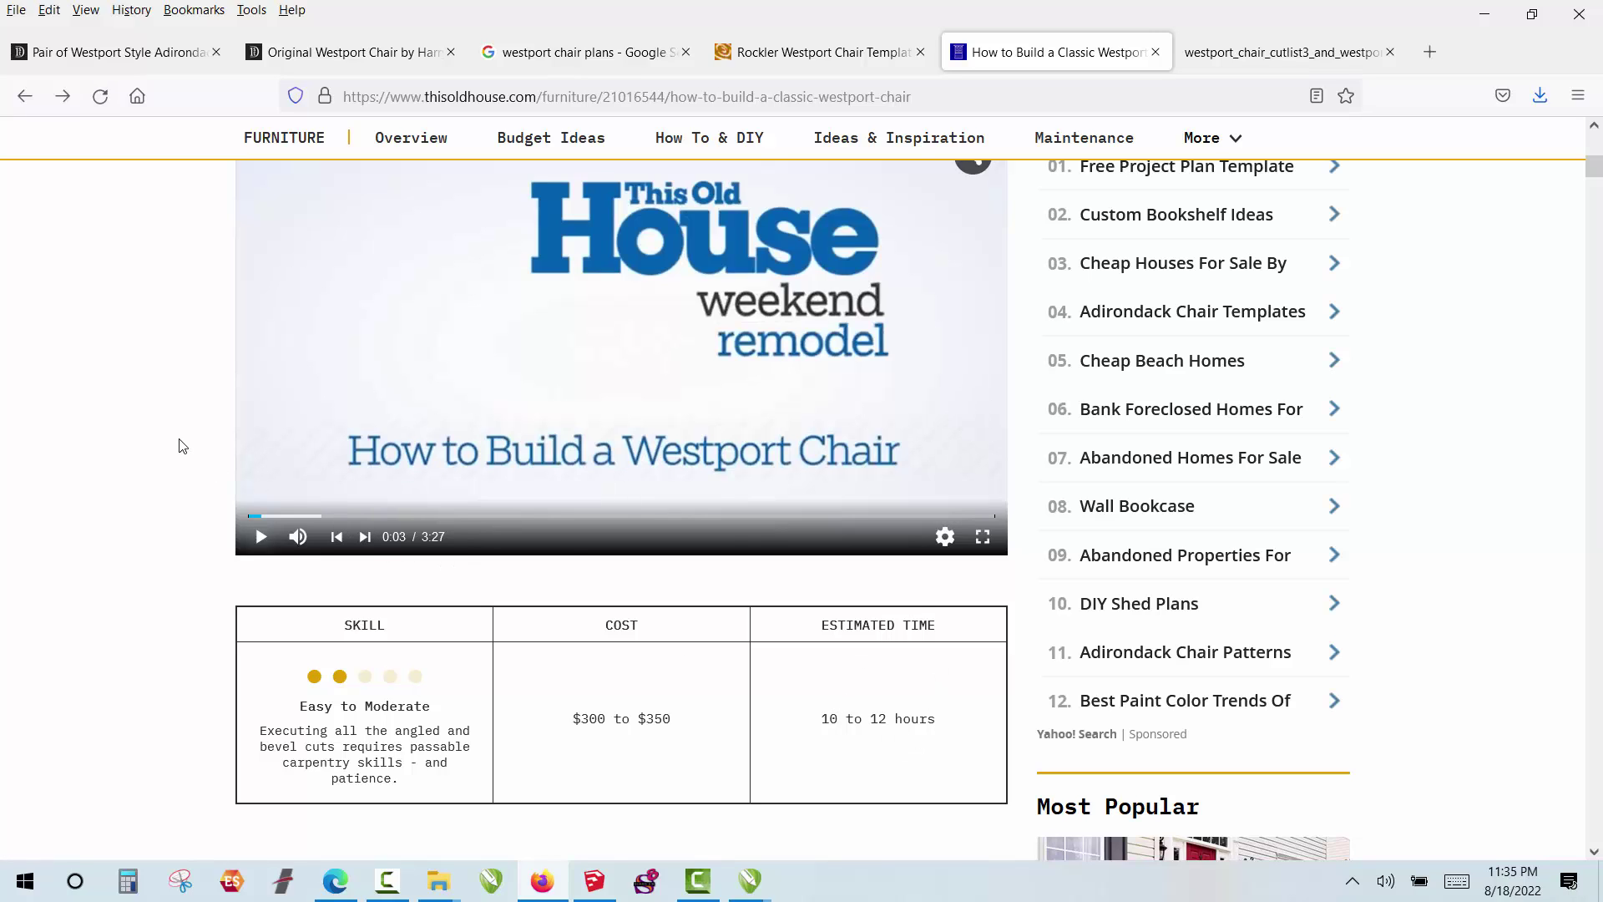
pyautogui.scroll(-4, 181, 445)
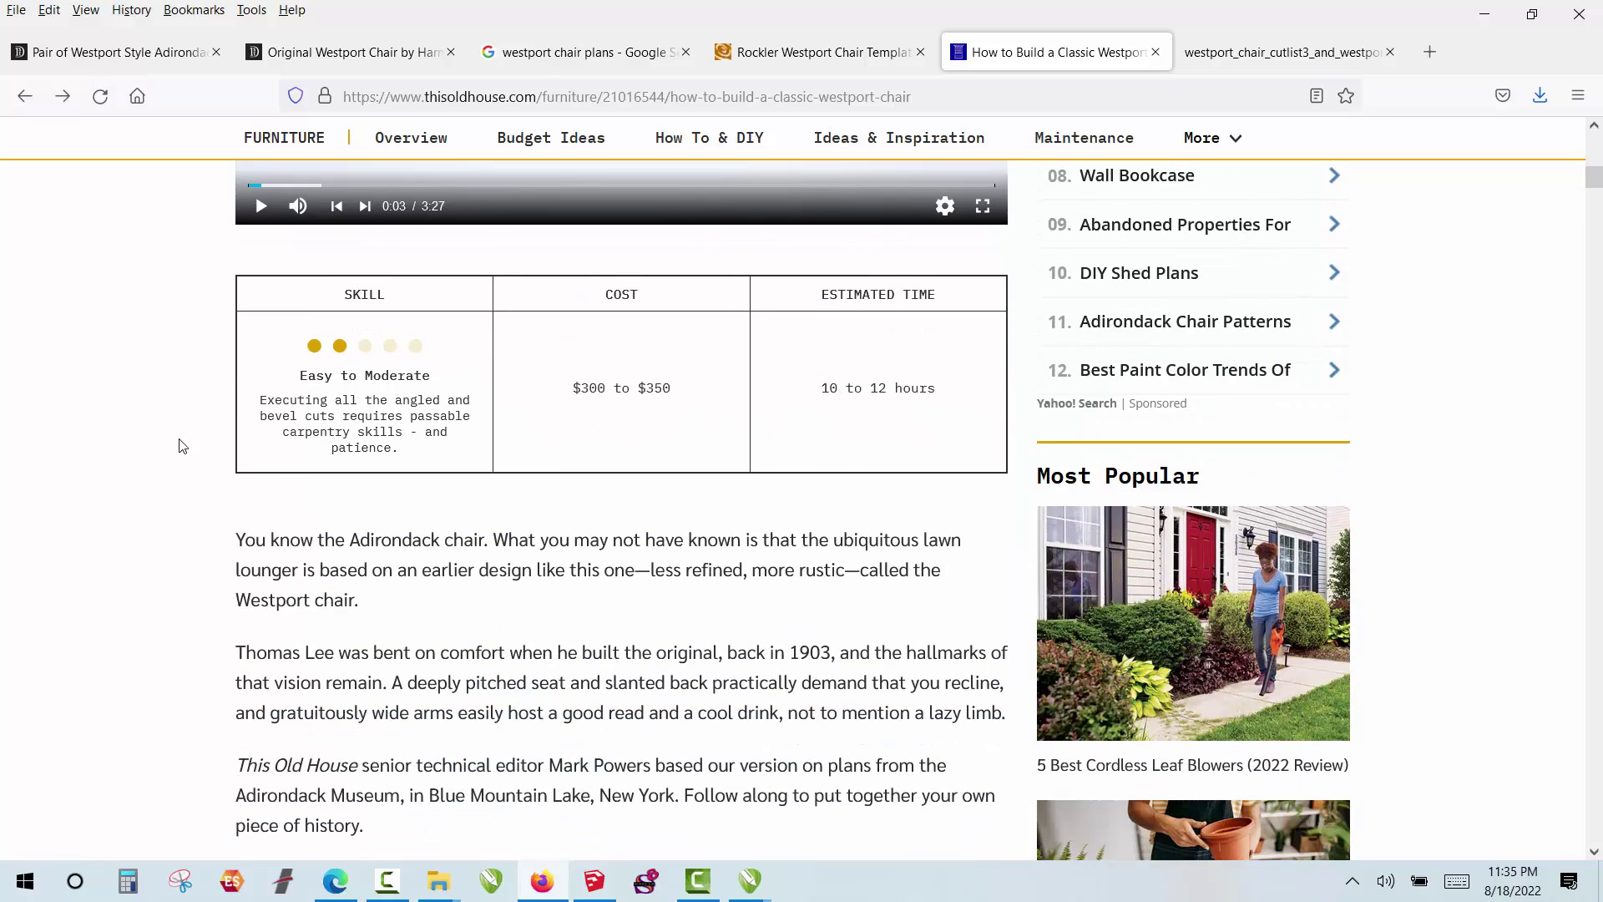
# Step: Open the westport_chair_cutlist3 PDF and read through the cut list for parts A to I
pyautogui.click(1192, 52)
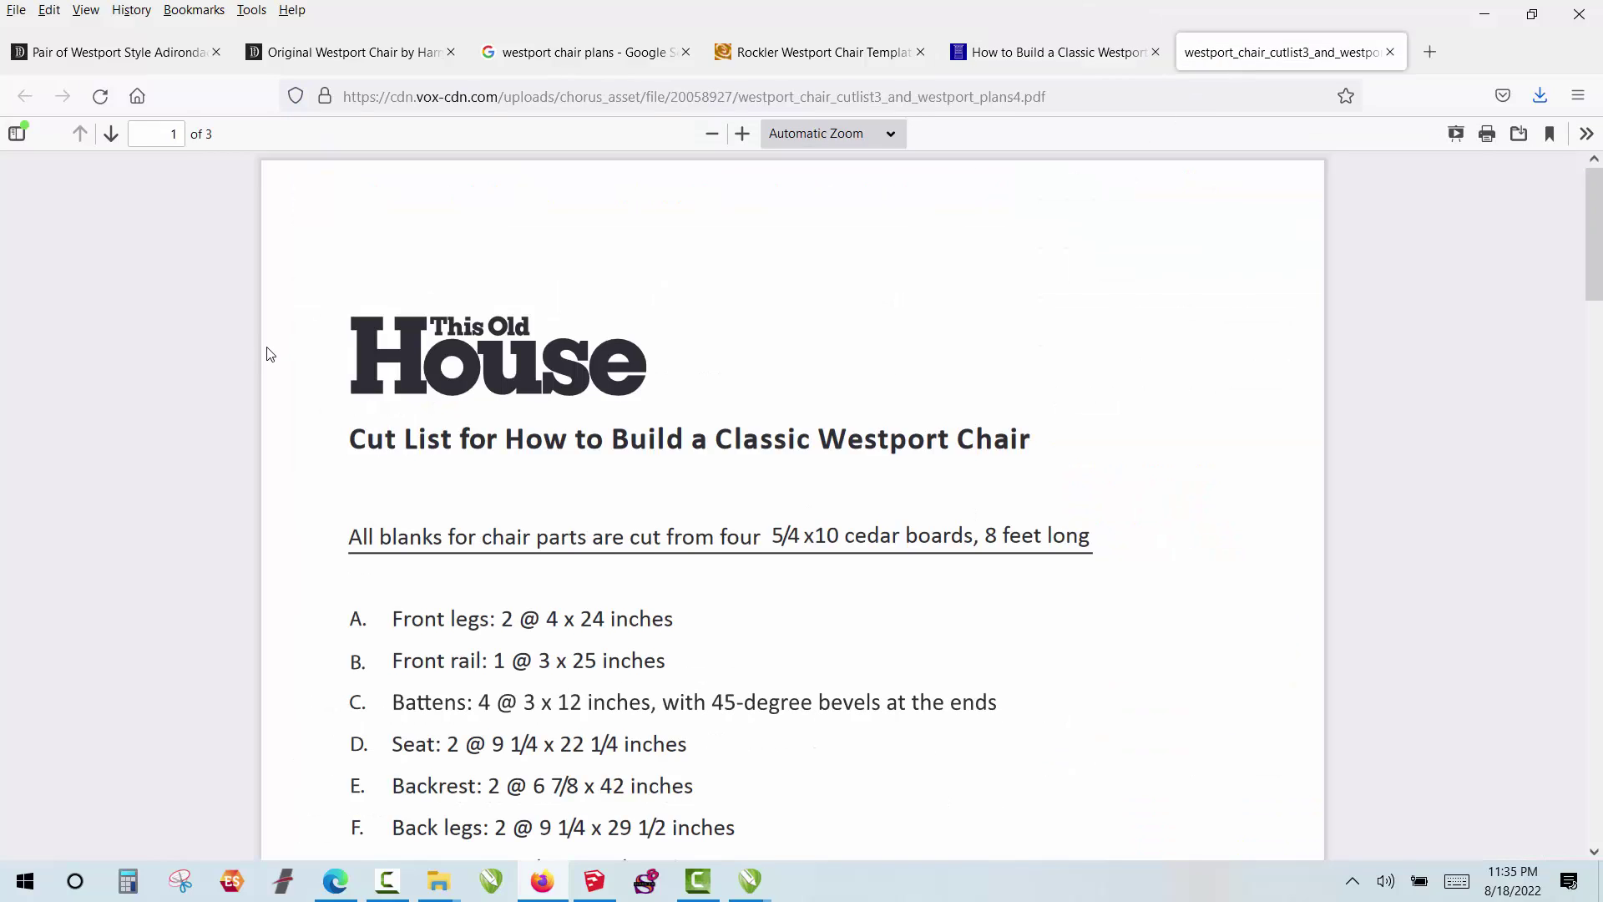
pyautogui.scroll(-3, 267, 354)
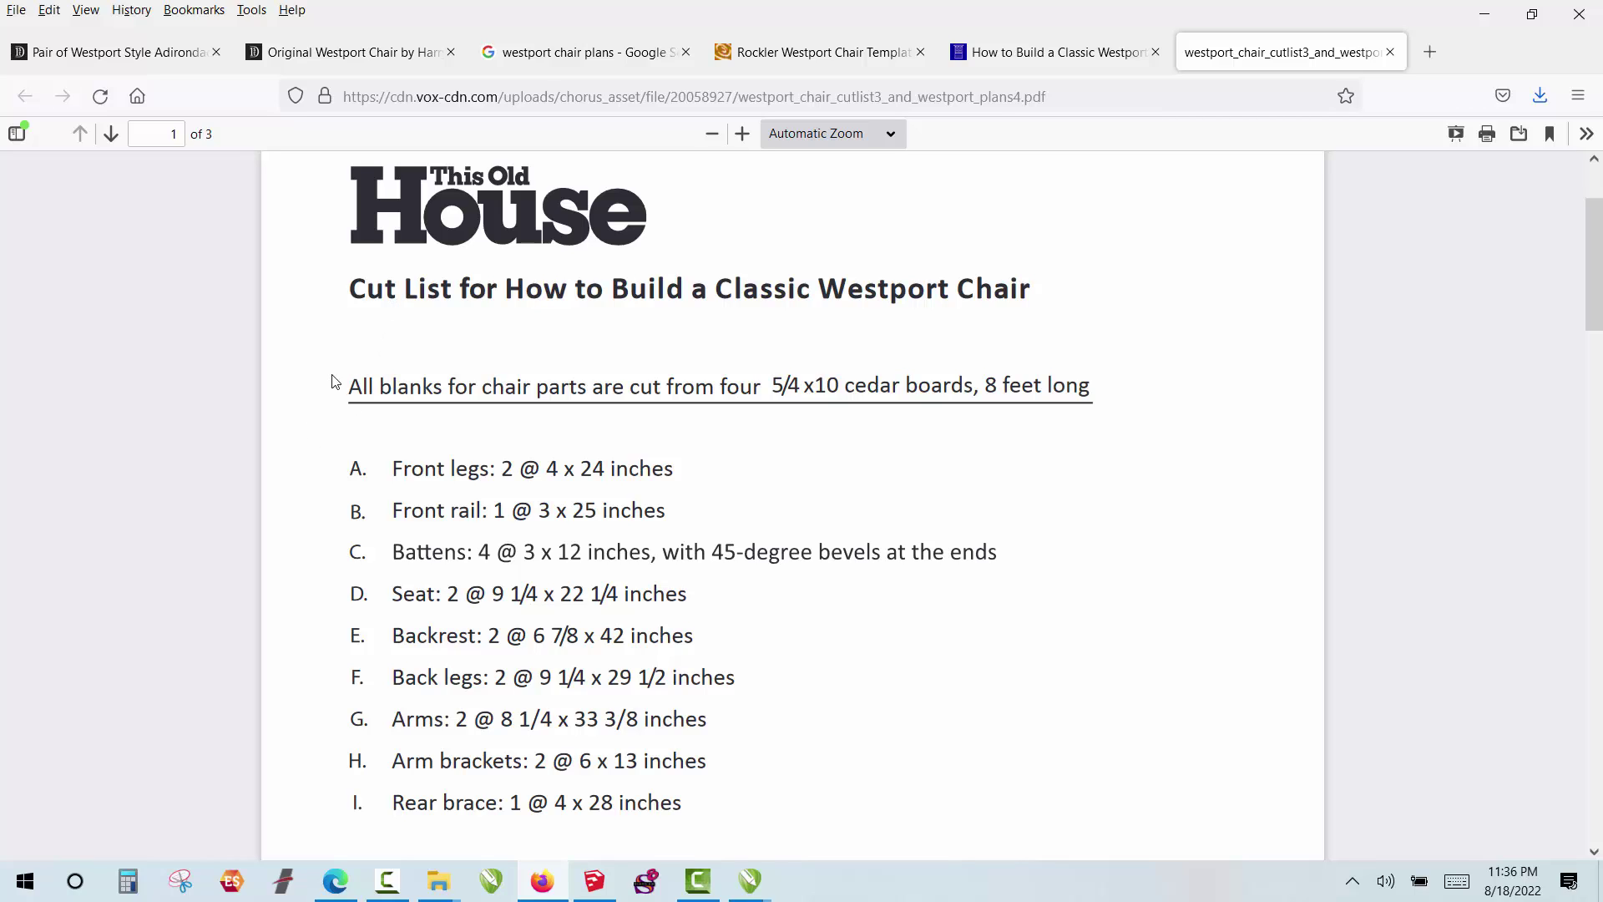
pyautogui.scroll(-3, 332, 381)
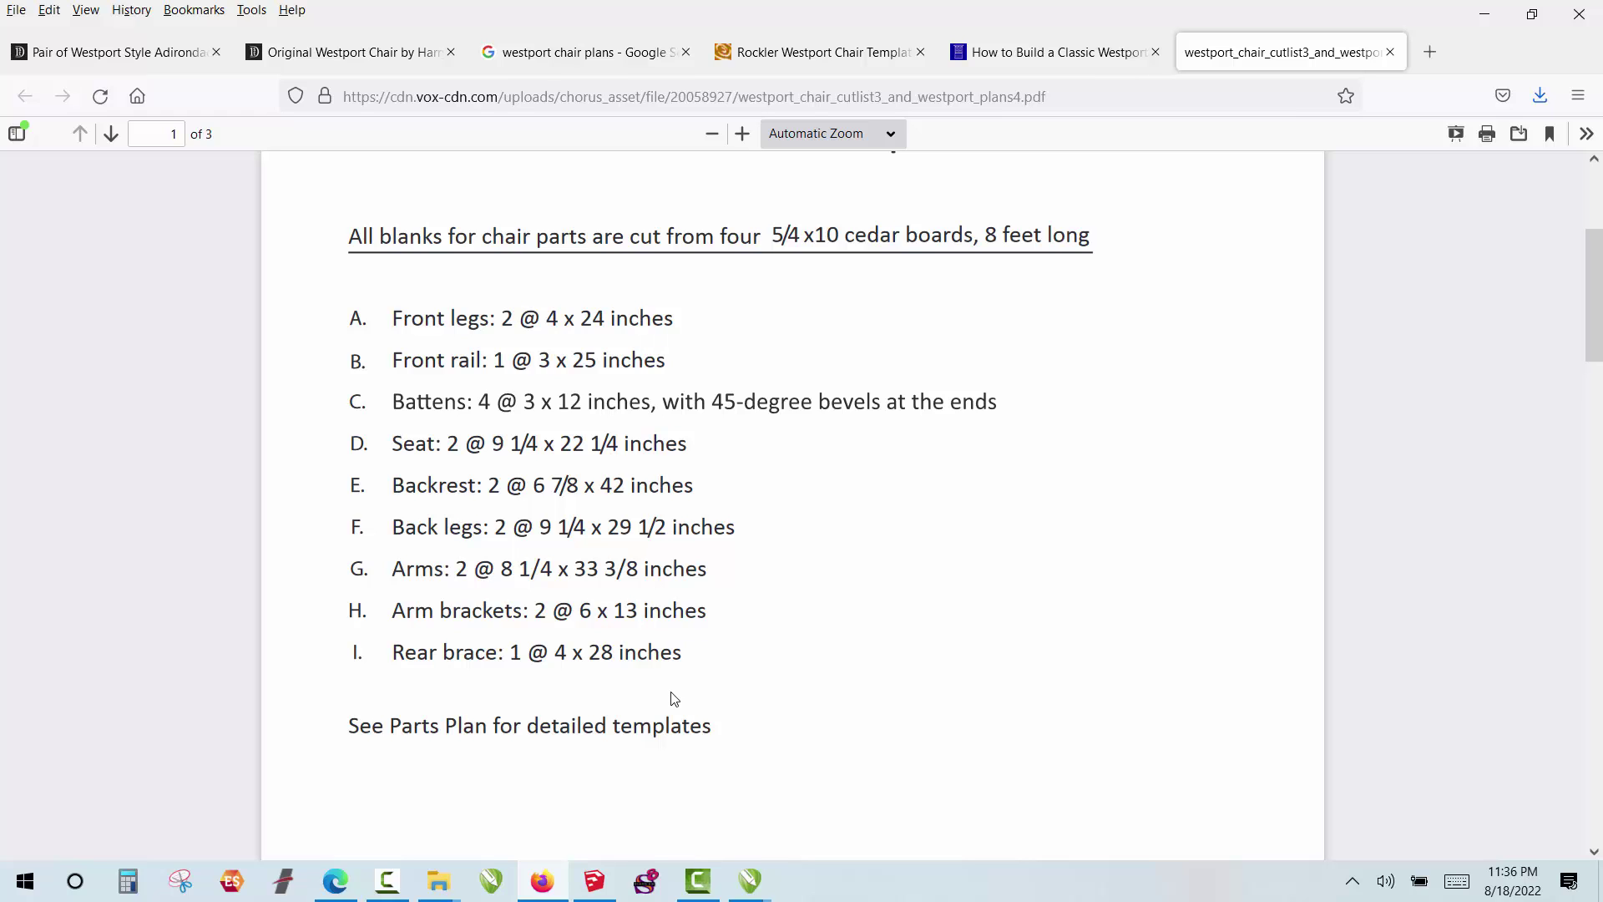
pyautogui.scroll(-2, 664, 697)
pyautogui.scroll(-2, 574, 552)
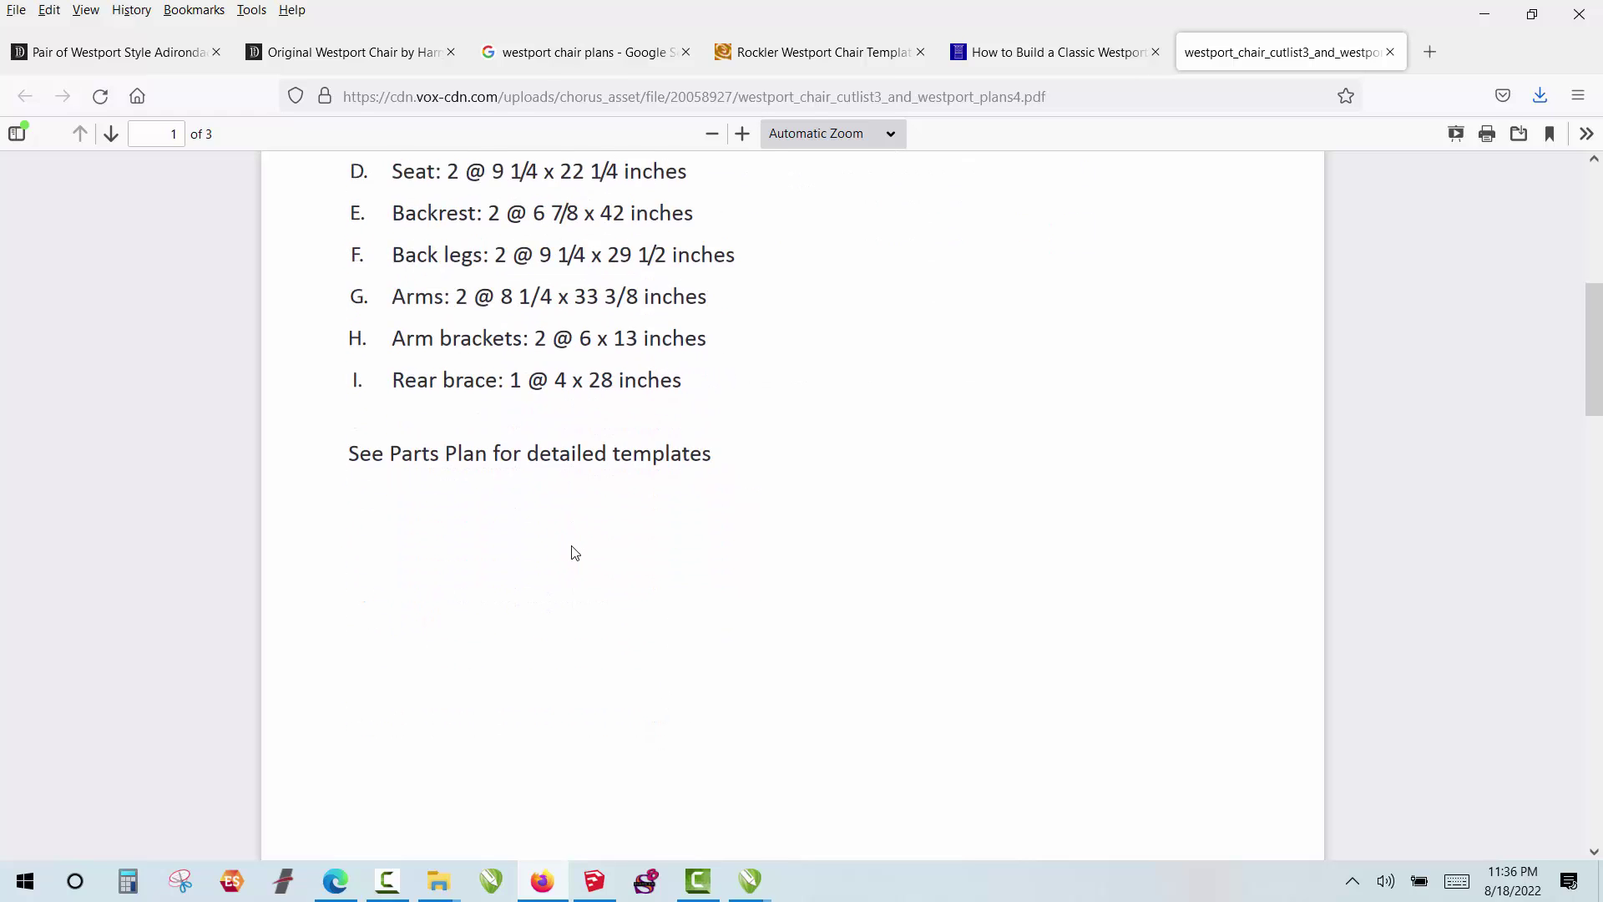
# Step: Examine page 1 of the parts plan, covering parts A to D and the bevel key
pyautogui.scroll(-8, 574, 552)
pyautogui.scroll(-3, 572, 551)
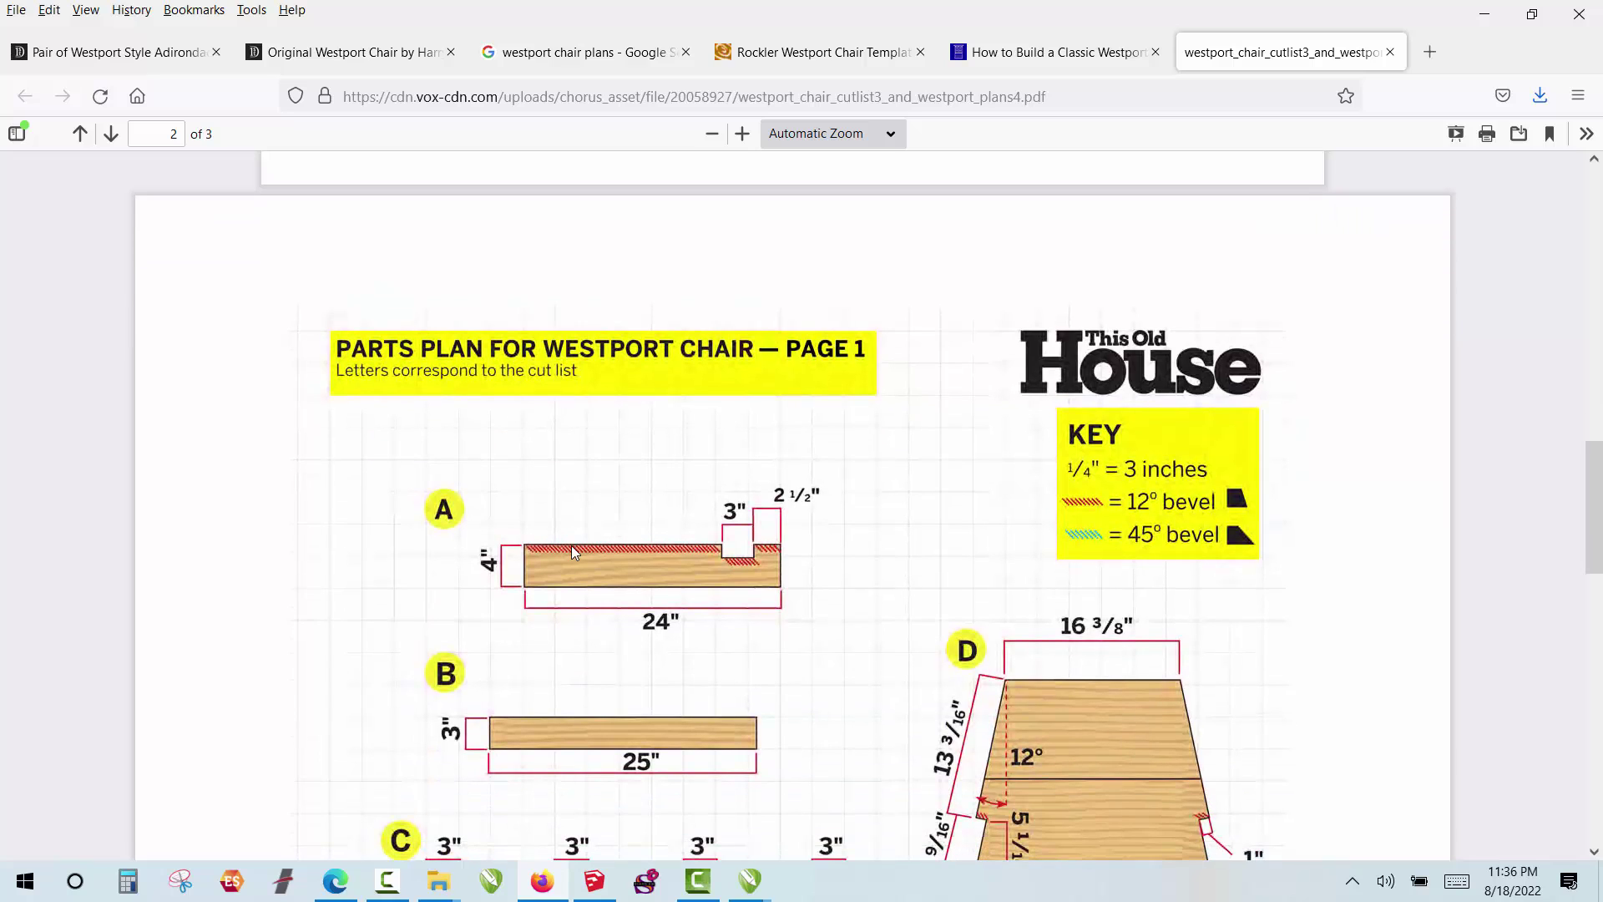
pyautogui.scroll(-3, 571, 544)
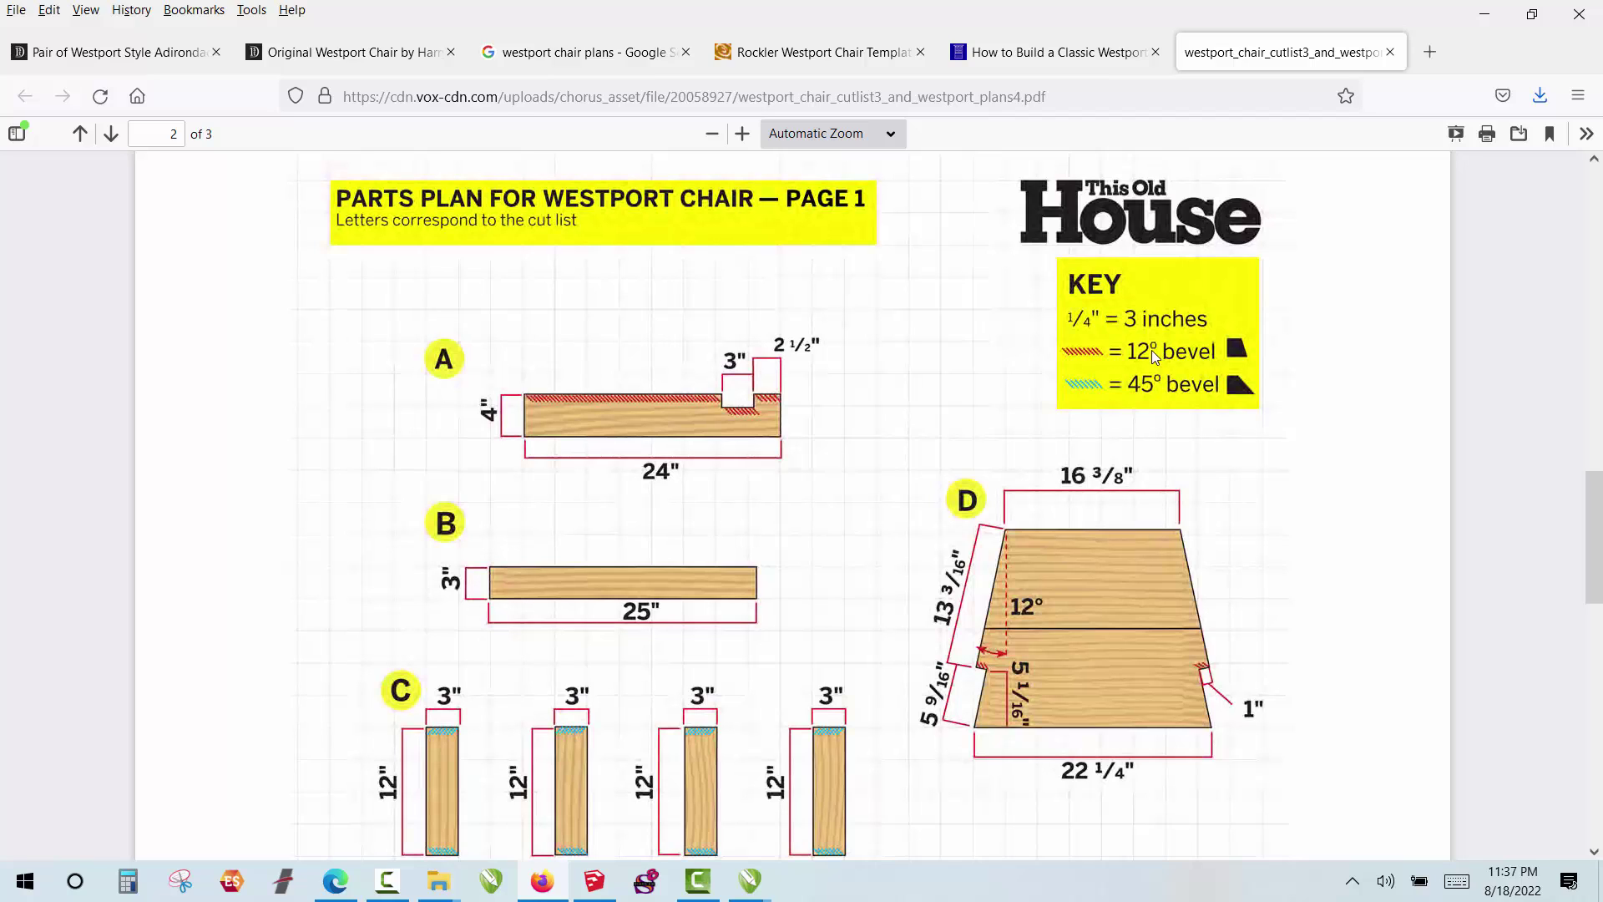
pyautogui.scroll(-2, 885, 402)
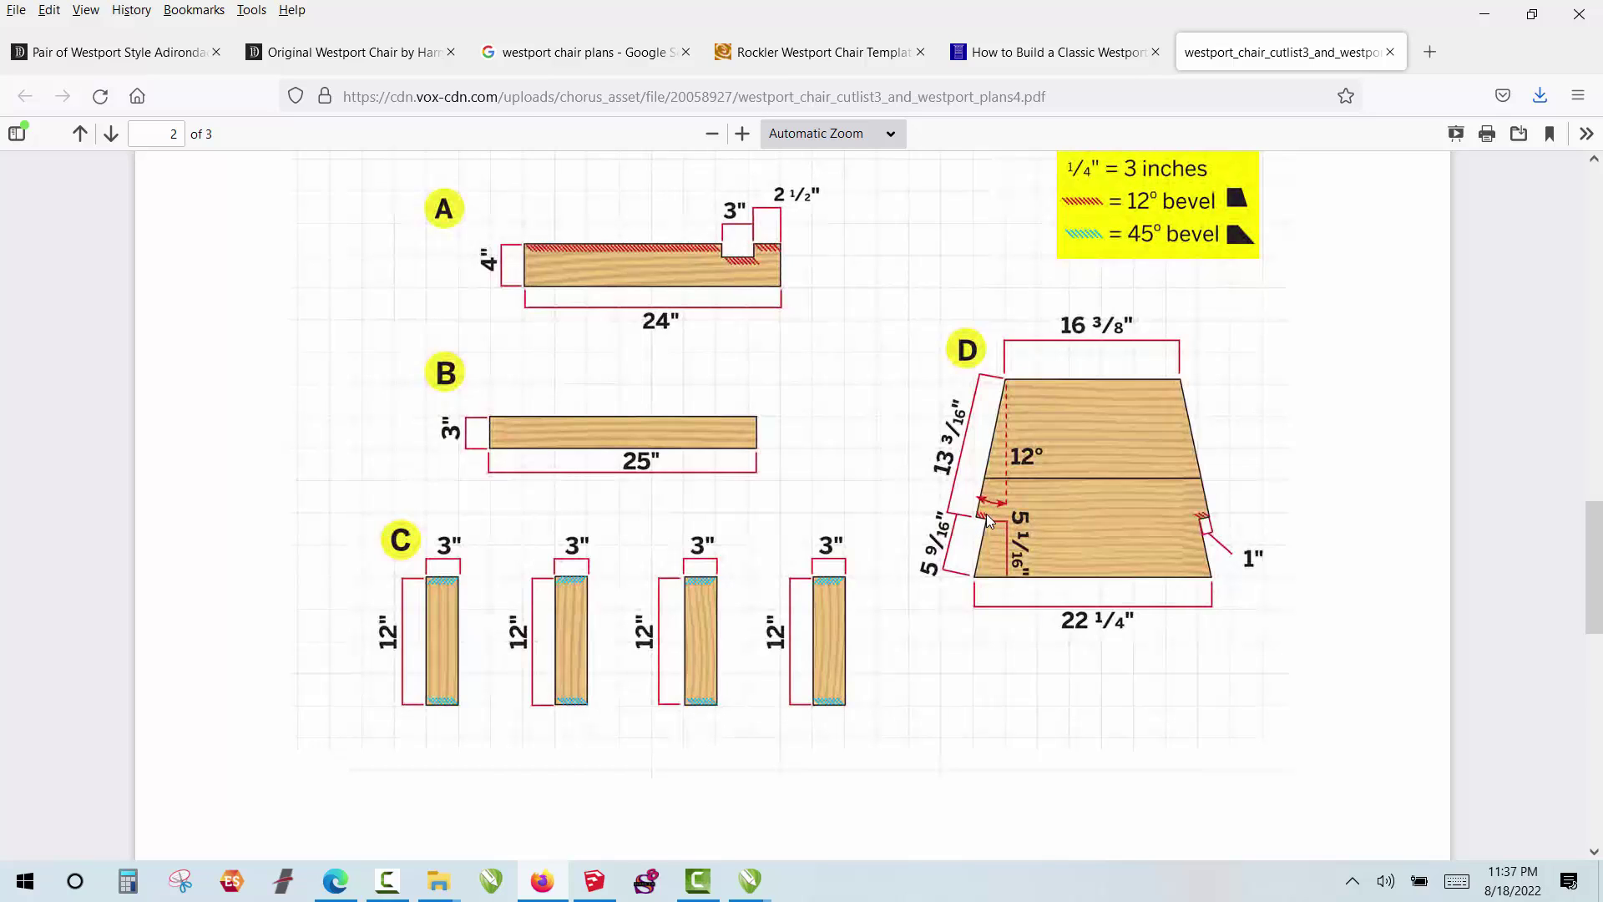
# Step: Examine page 2 of the parts plan, covering the dimensions and bevels of parts E to I
pyautogui.scroll(-7, 986, 518)
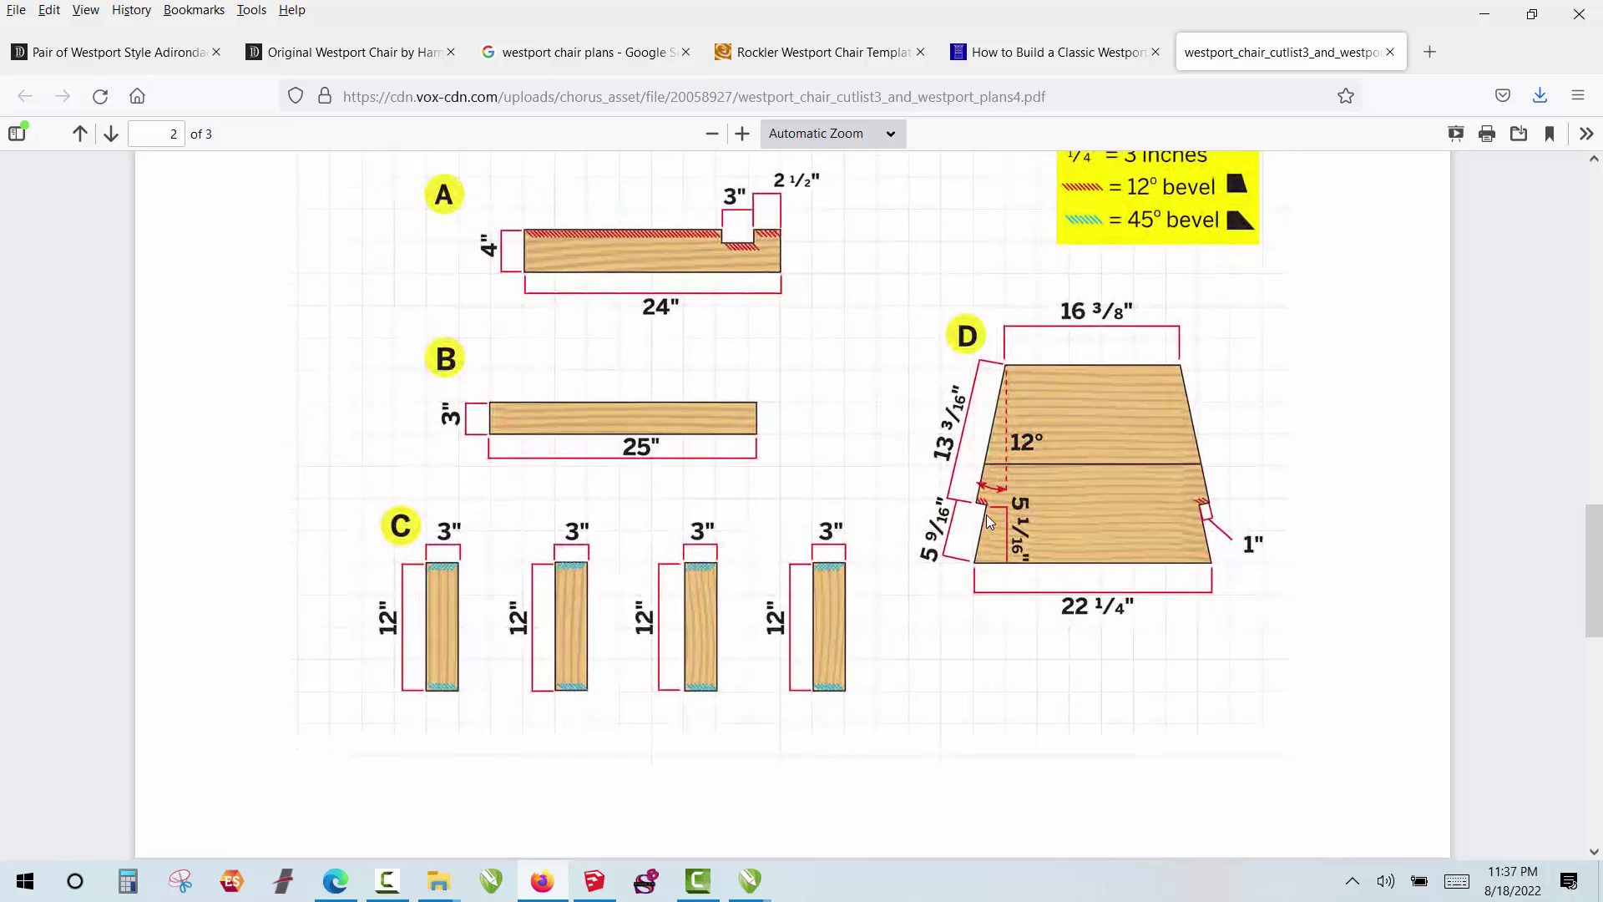
pyautogui.scroll(-3, 986, 518)
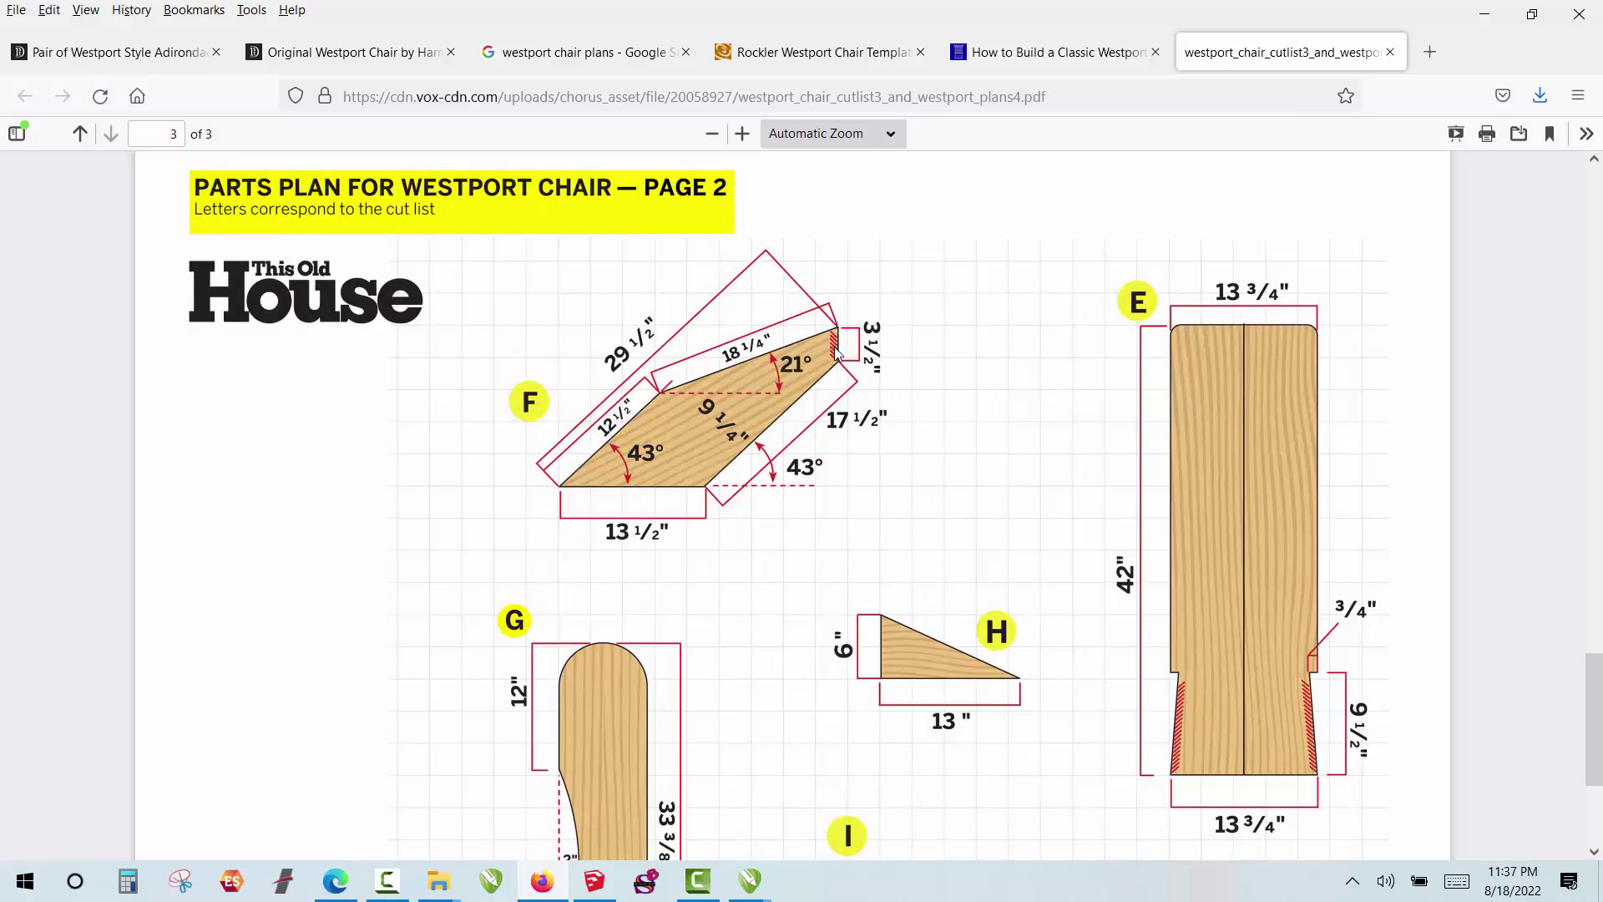
pyautogui.scroll(-3, 837, 352)
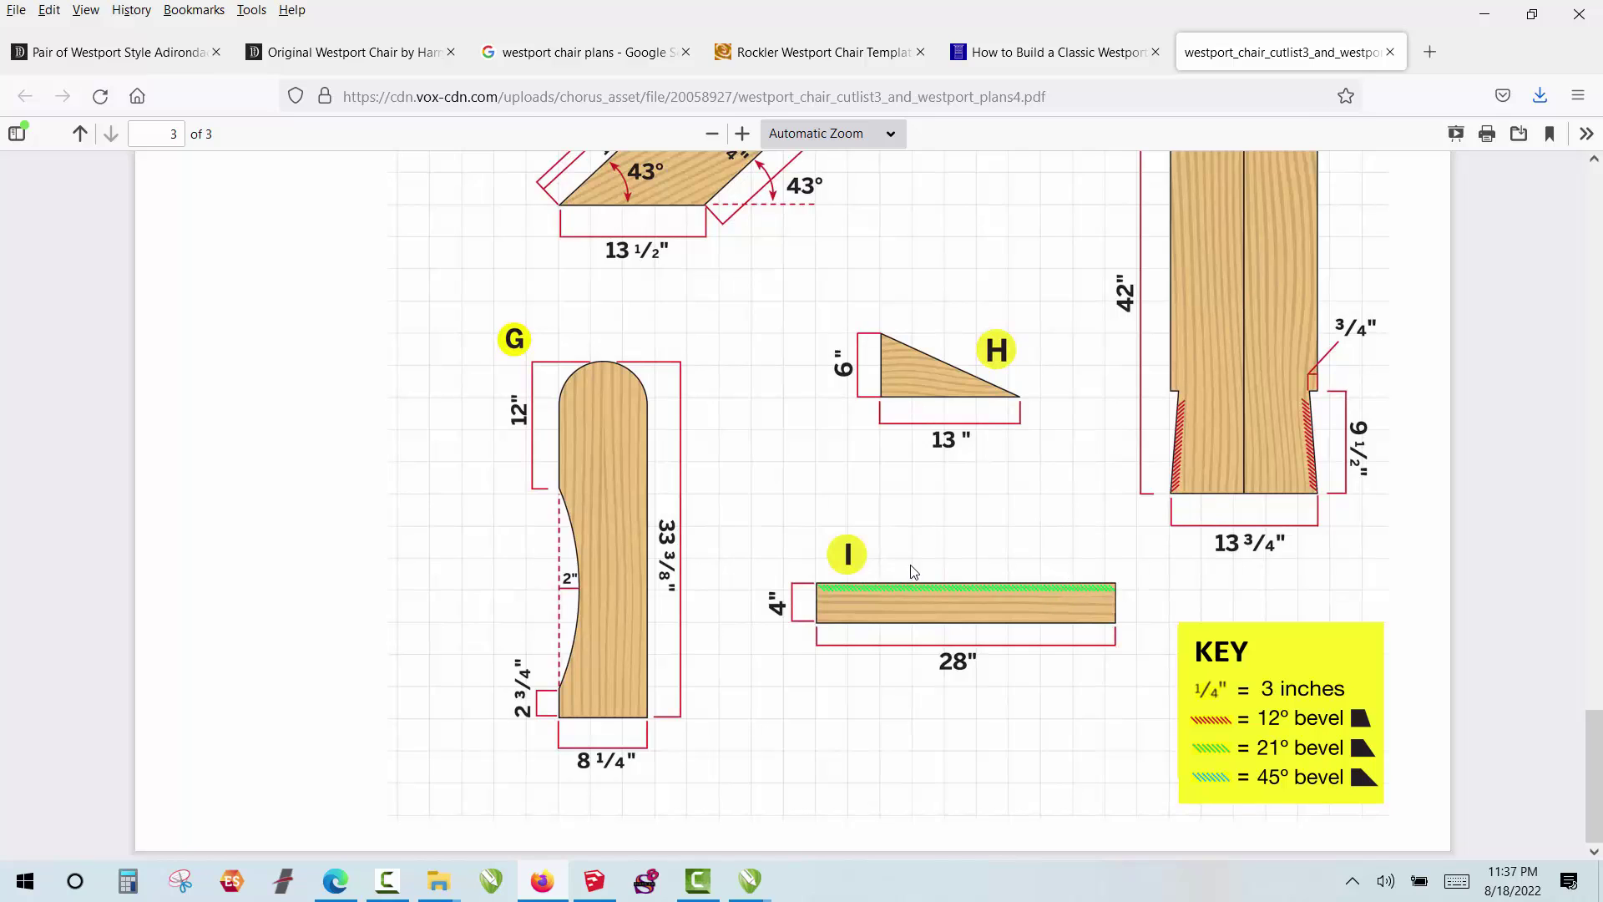
# Step: Re-examine the Westport chair parts plan, from parts E to I on page 2 back to parts A to D on page 1
pyautogui.scroll(3, 913, 571)
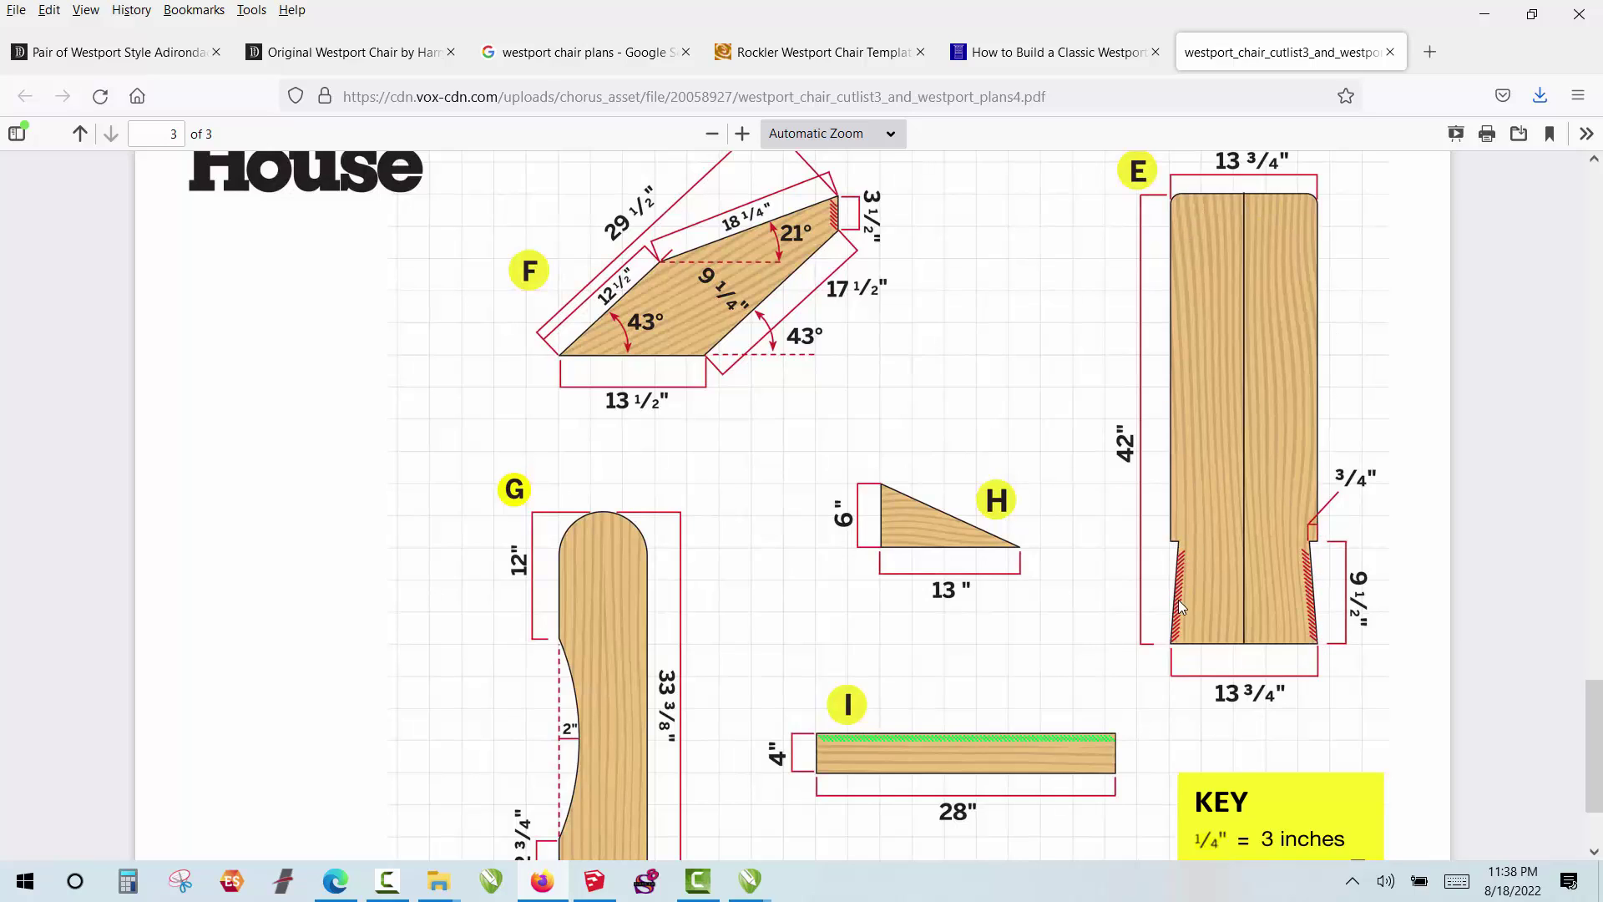
pyautogui.scroll(-3, 1046, 548)
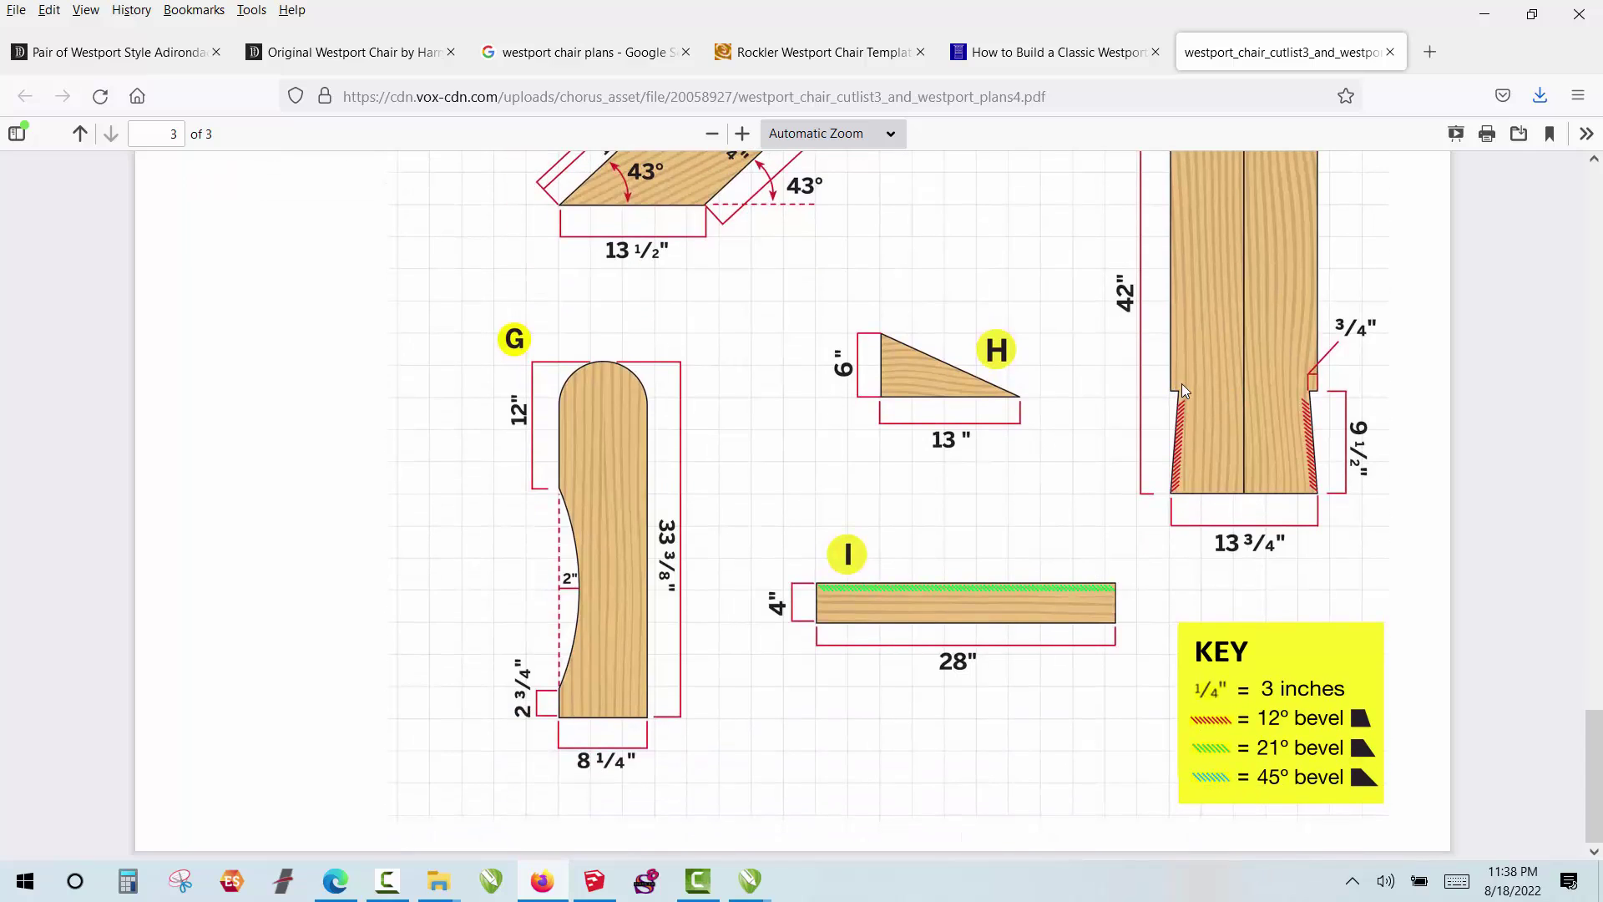
pyautogui.scroll(13, 1224, 418)
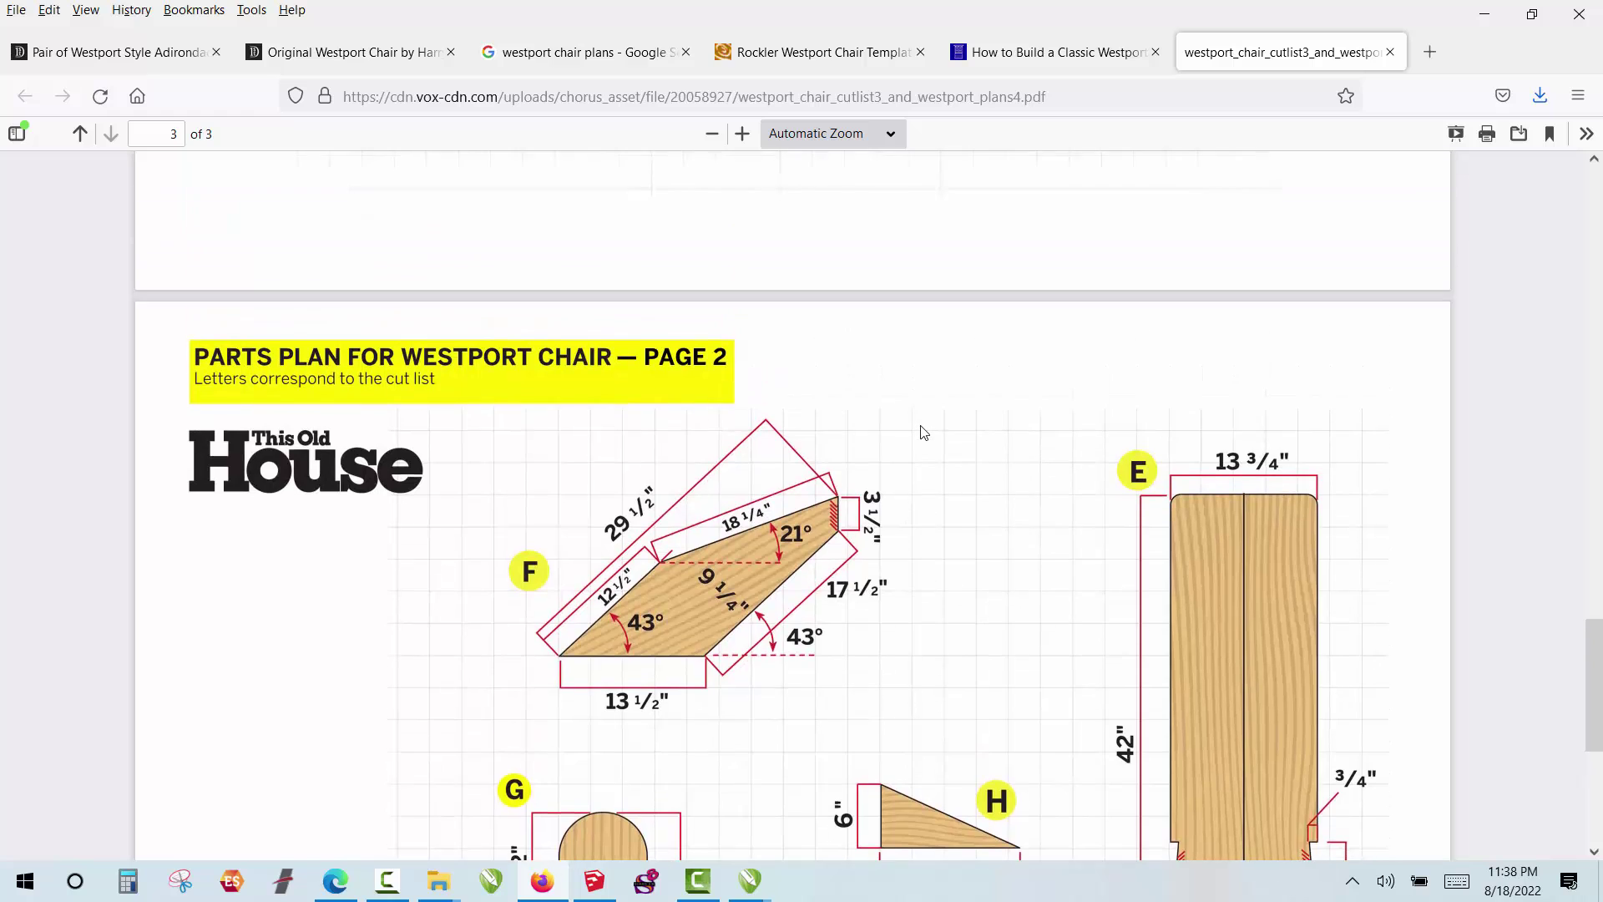
pyautogui.scroll(4, 924, 432)
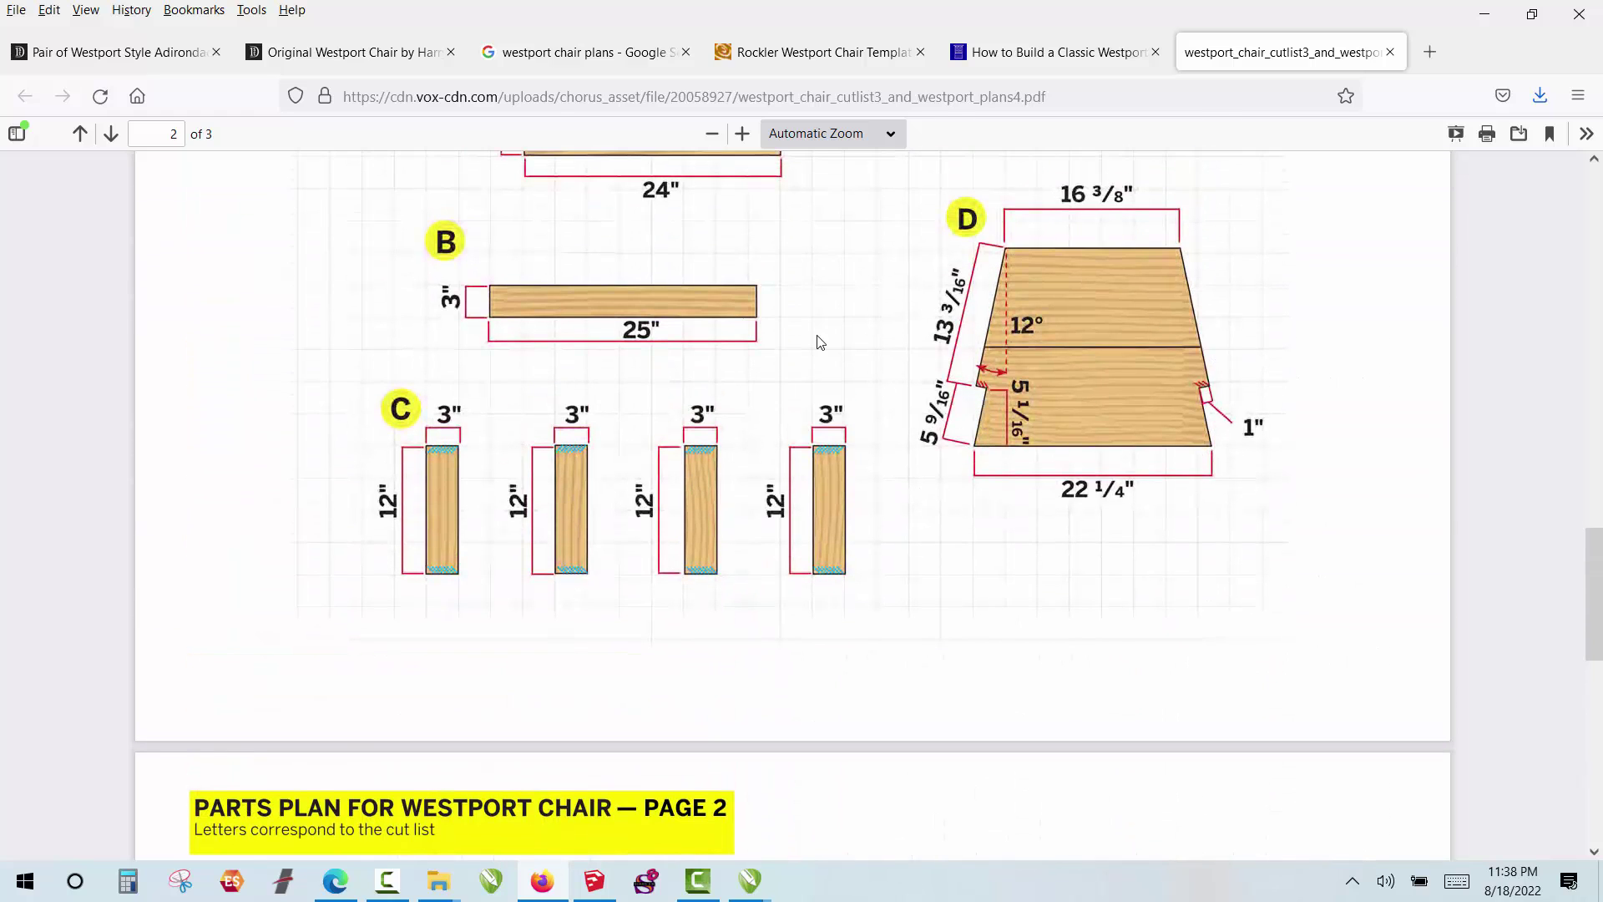
pyautogui.scroll(2, 824, 350)
pyautogui.scroll(3, 827, 355)
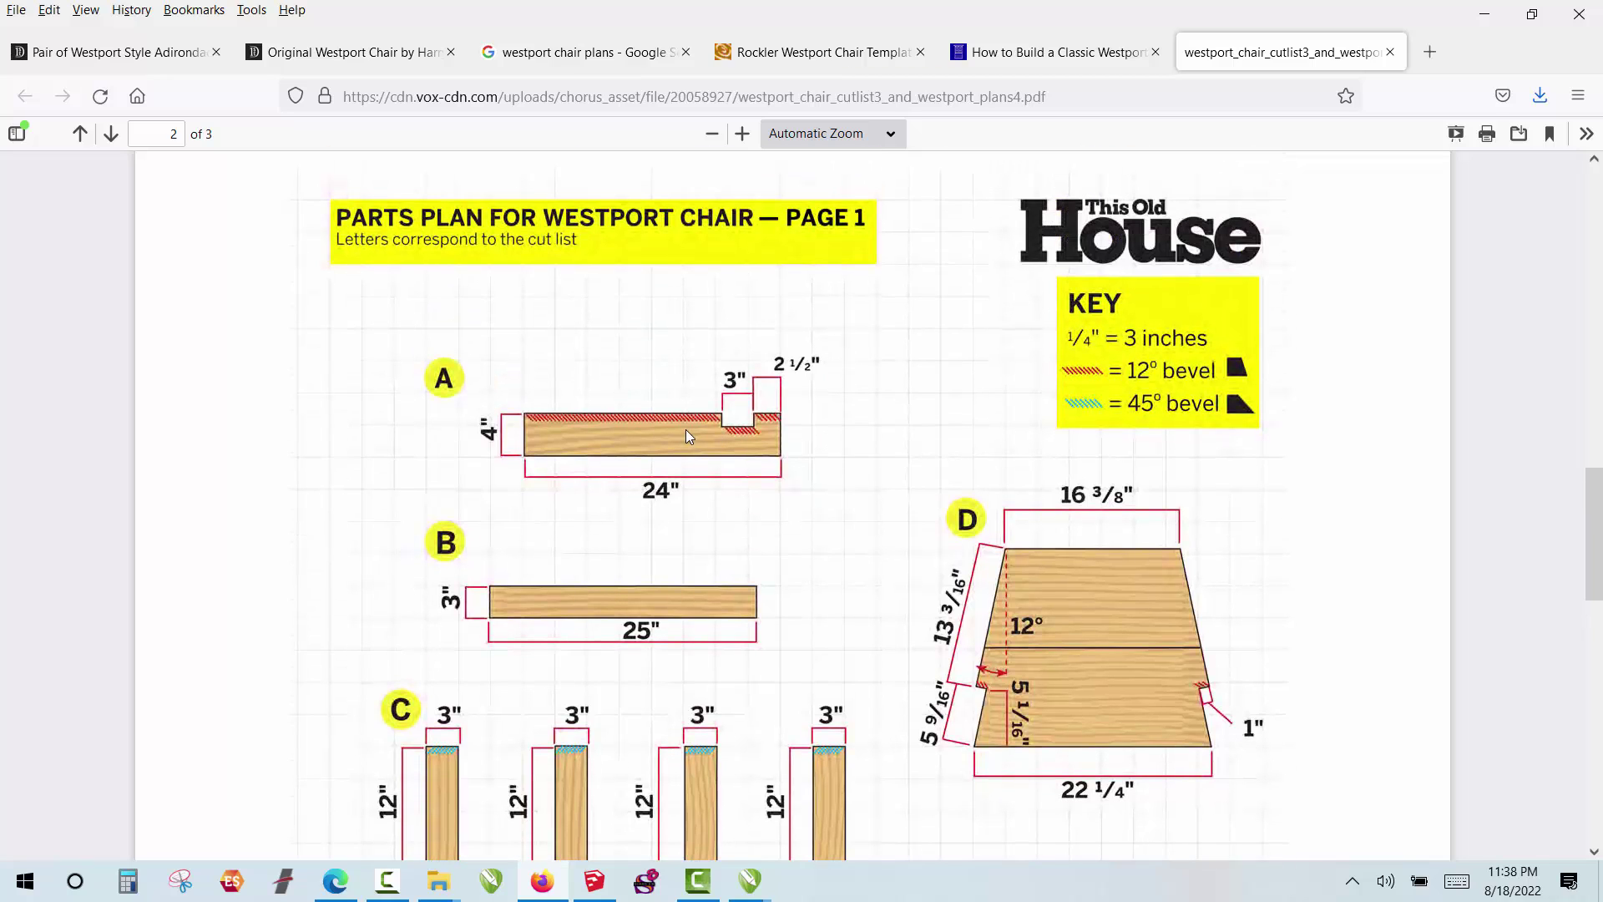
# Step: Return to the cut list on the PDF's first page and look over the sizes of parts A to I again
pyautogui.scroll(12, 686, 434)
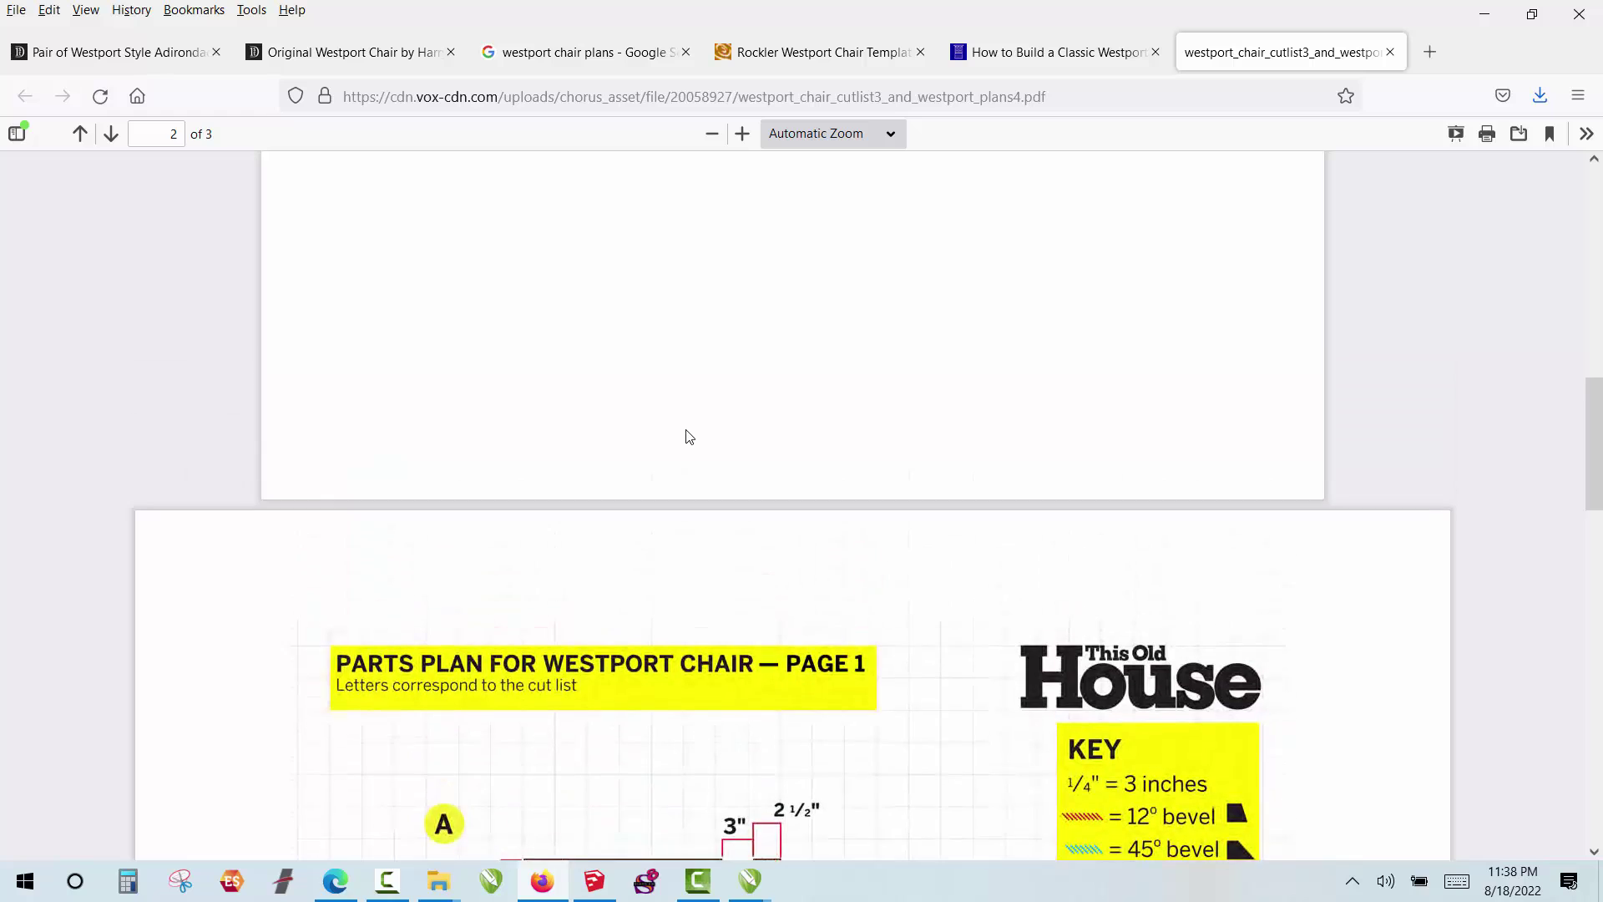
pyautogui.scroll(10, 693, 437)
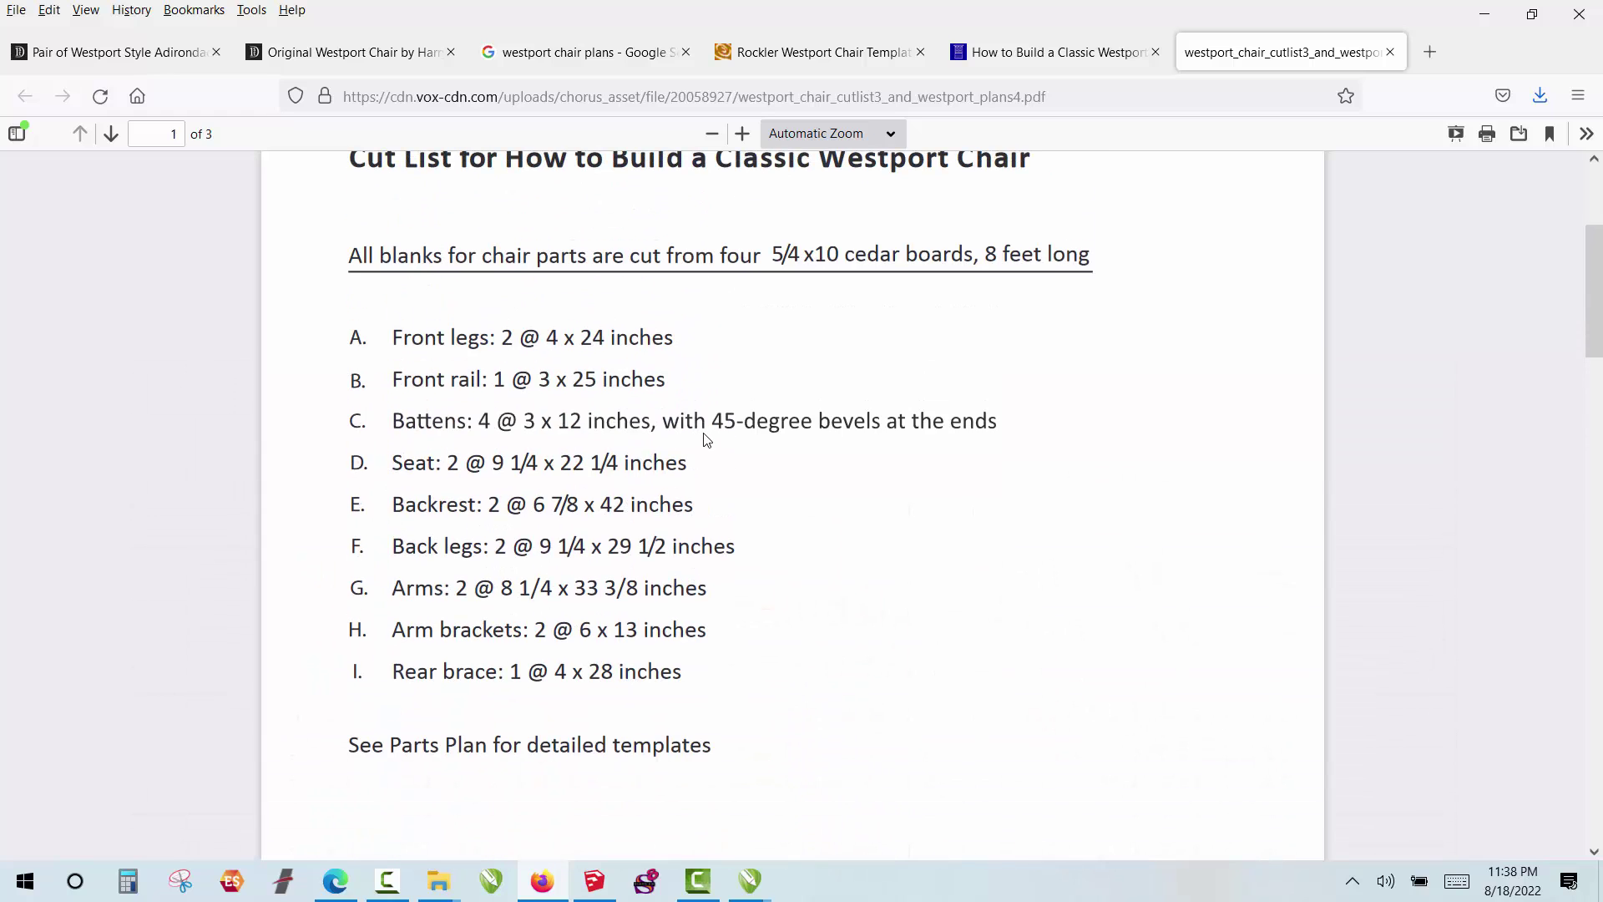
pyautogui.scroll(2, 706, 440)
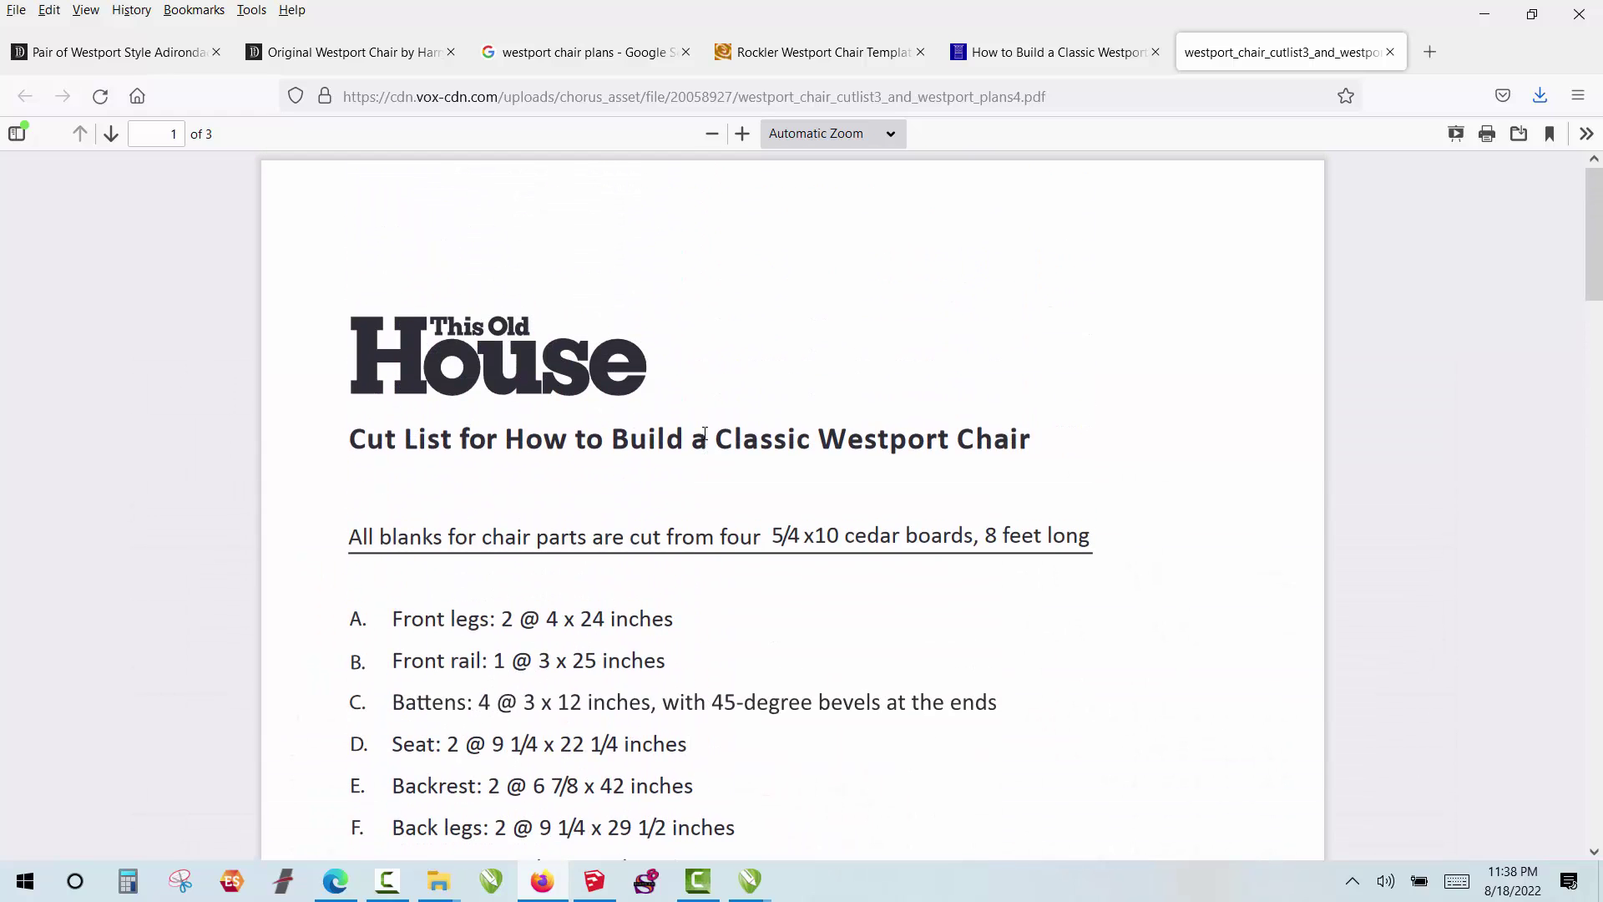
pyautogui.scroll(-5, 705, 434)
pyautogui.scroll(5, 706, 440)
pyautogui.scroll(-7, 705, 430)
pyautogui.scroll(-5, 705, 430)
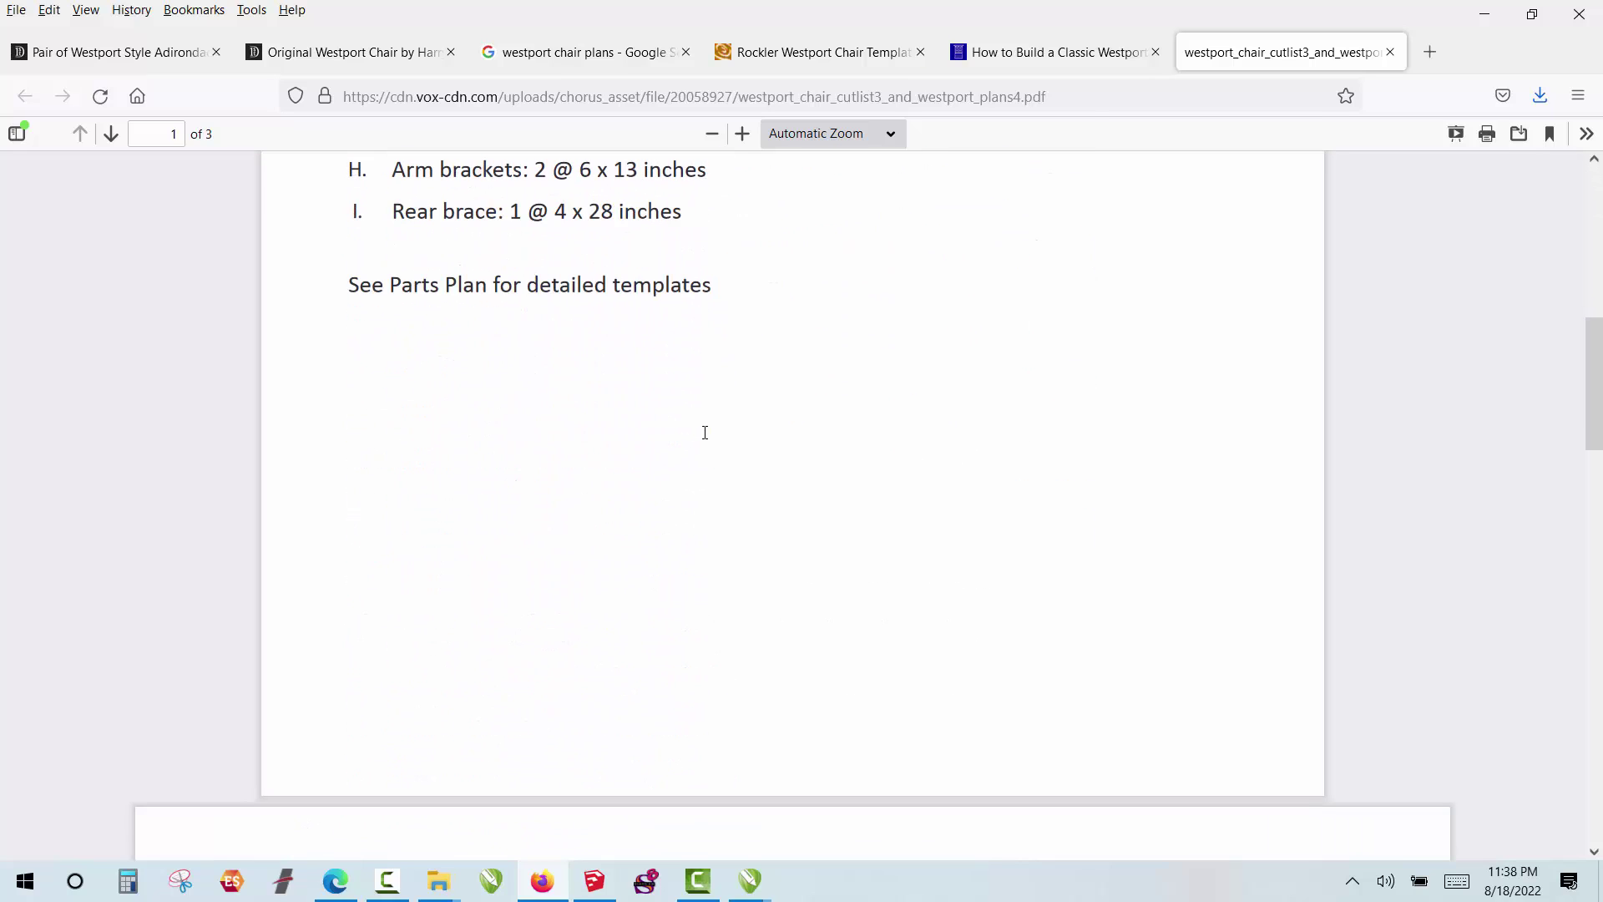
# Step: Return to the This Old House article and examine the labelled Westport Chair Overview diagram
pyautogui.click(1044, 54)
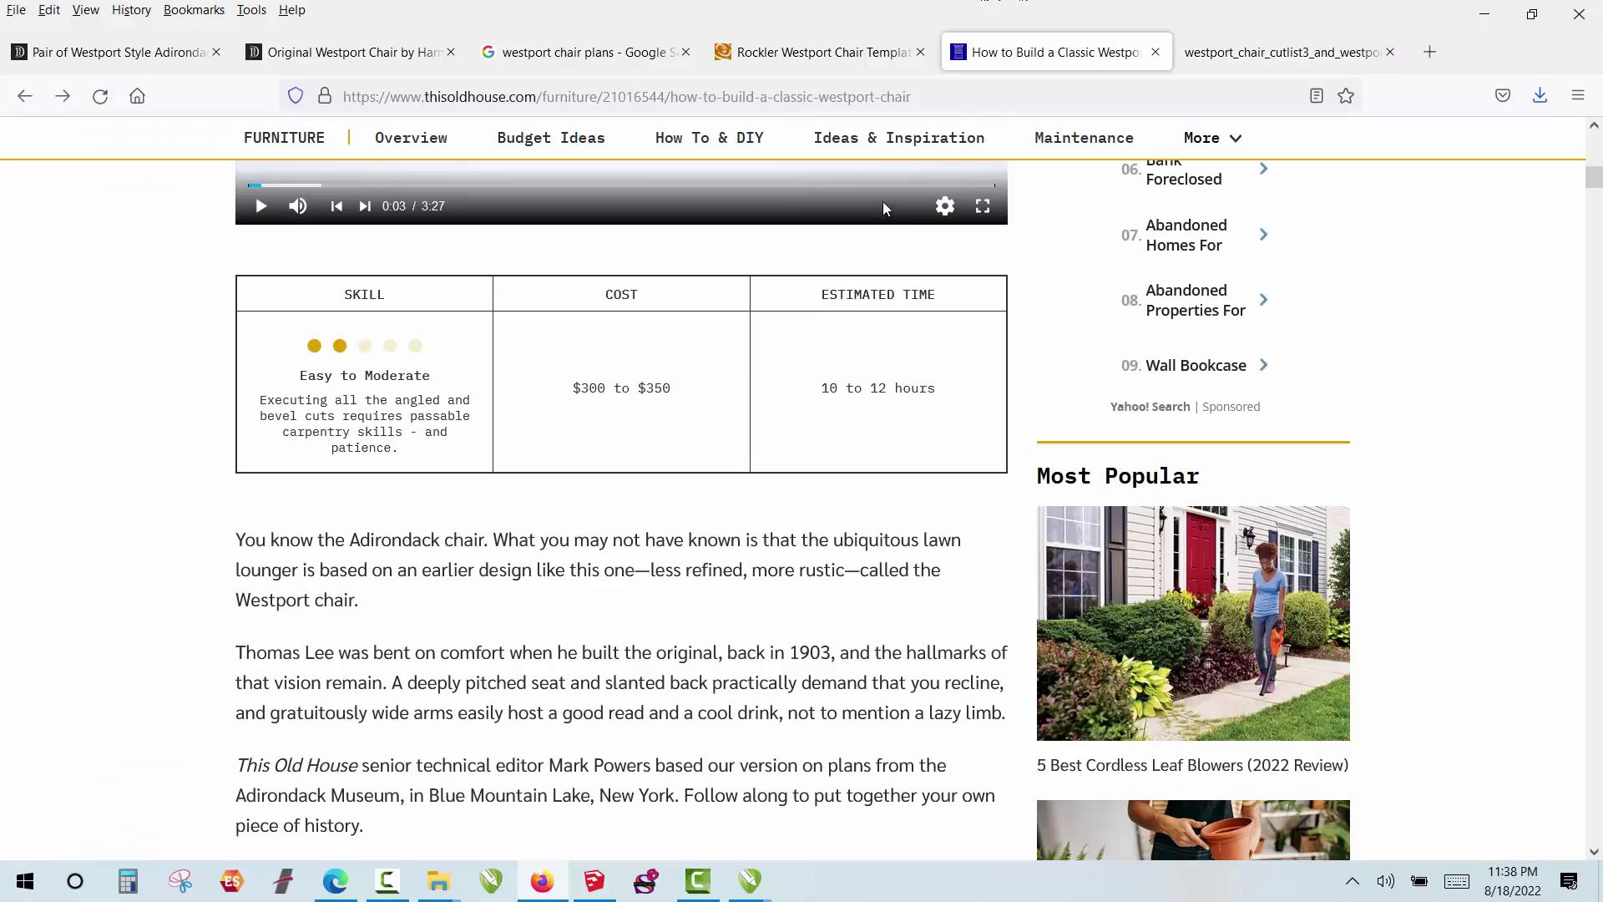
pyautogui.scroll(7, 748, 466)
pyautogui.scroll(-7, 747, 460)
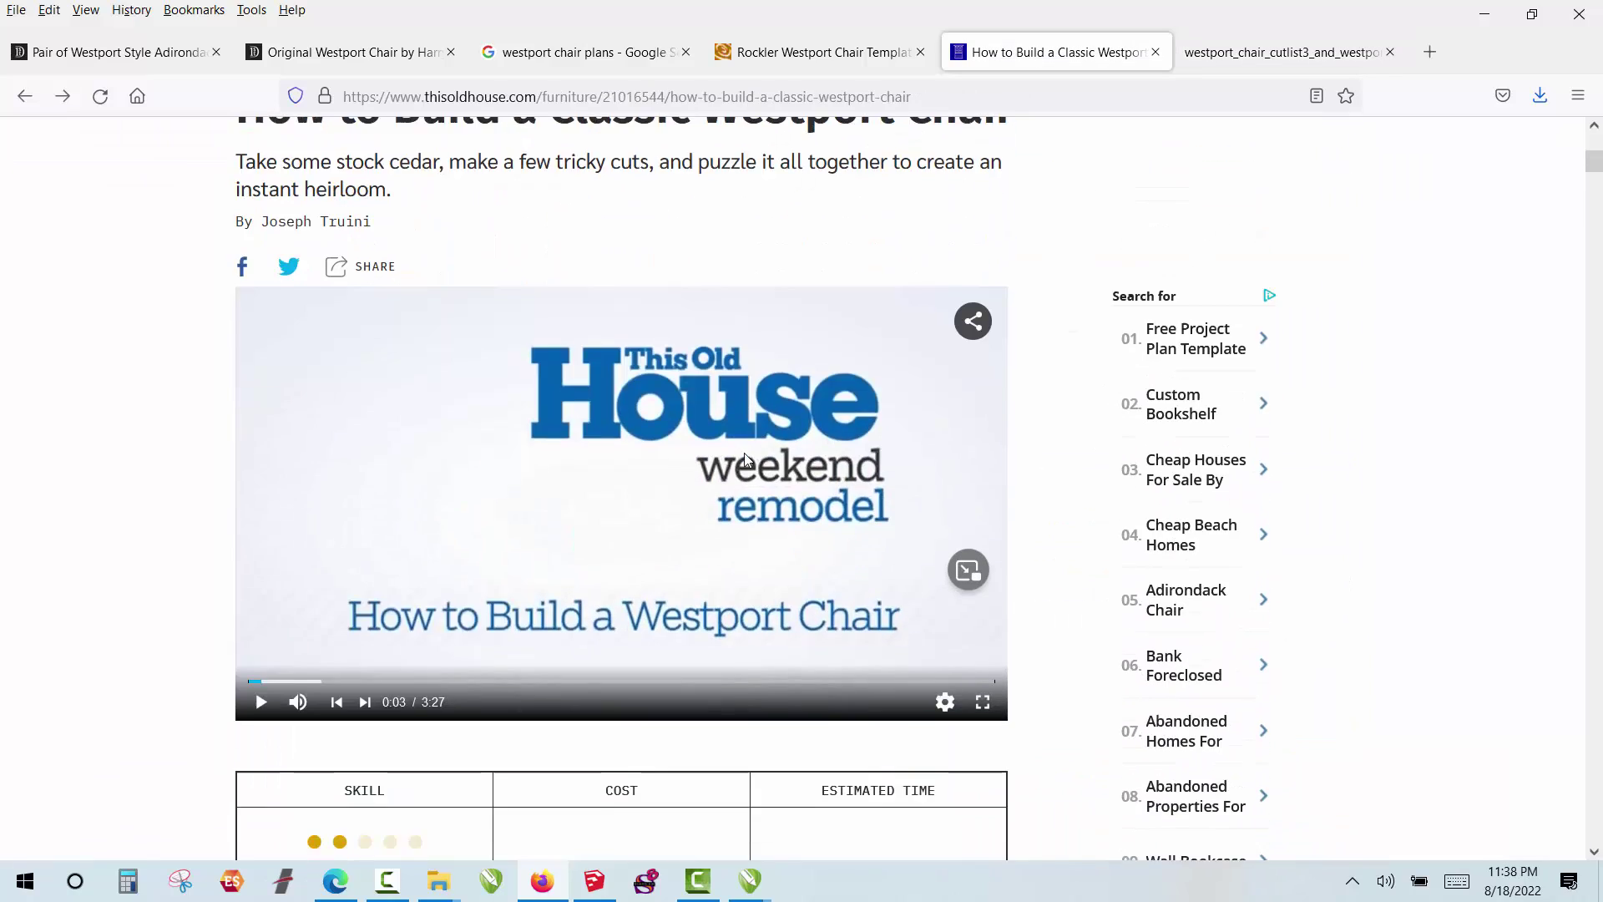
pyautogui.scroll(-8, 746, 459)
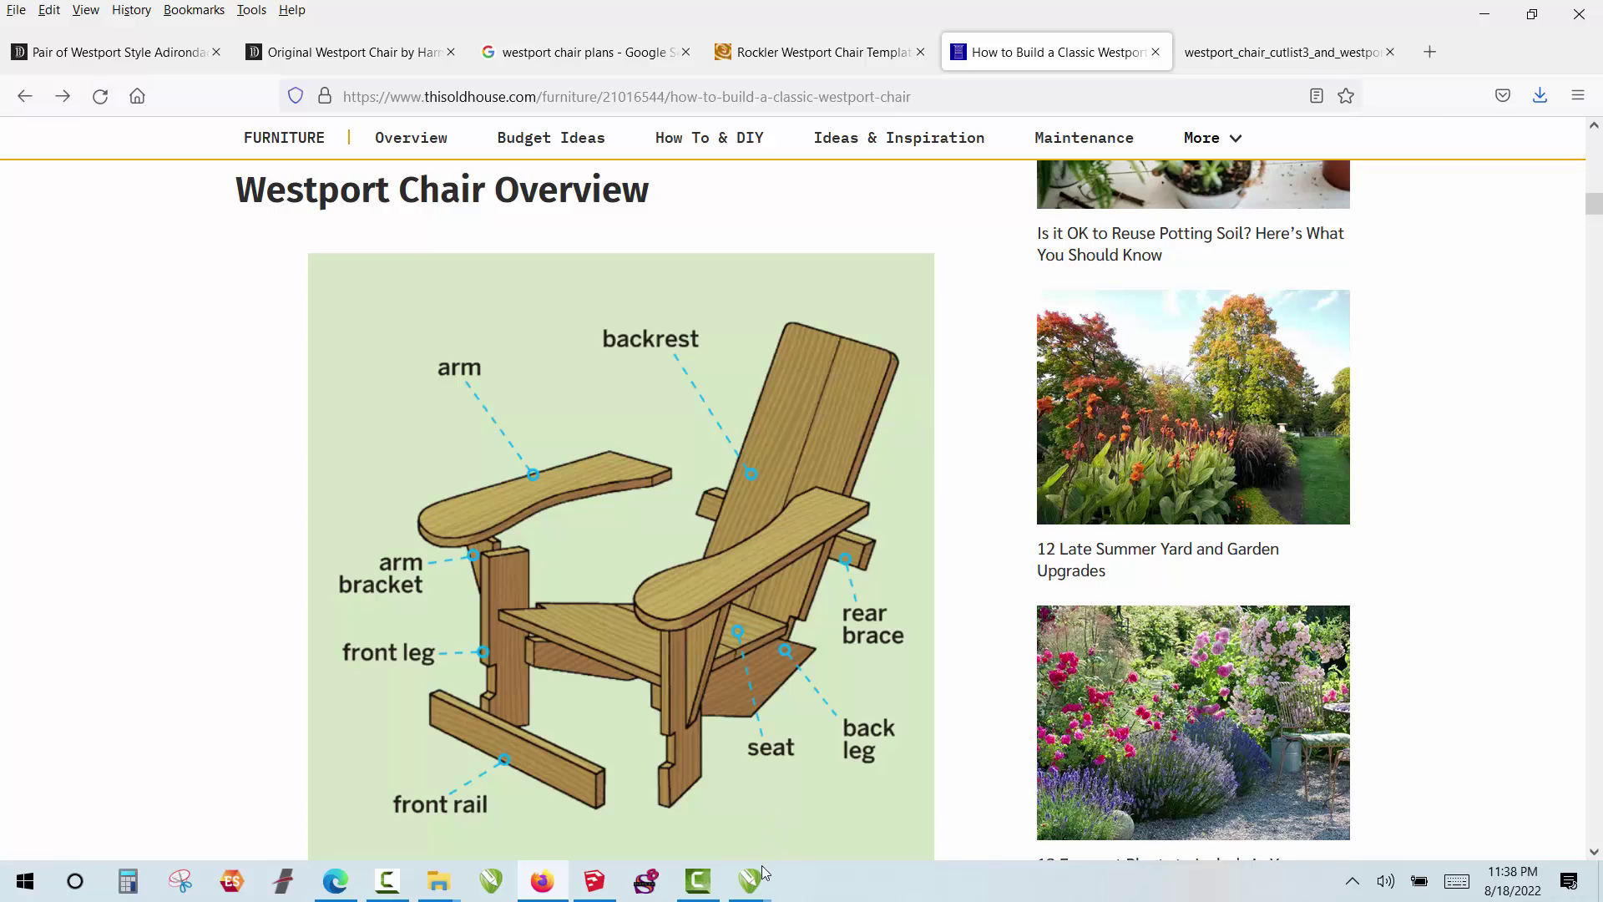
# Step: Switch to CorelDRAW and examine the Modern Westport Chair.cdr views, dimensioned parts and board cutting layouts
pyautogui.moveTo(761, 875)
pyautogui.click(707, 806)
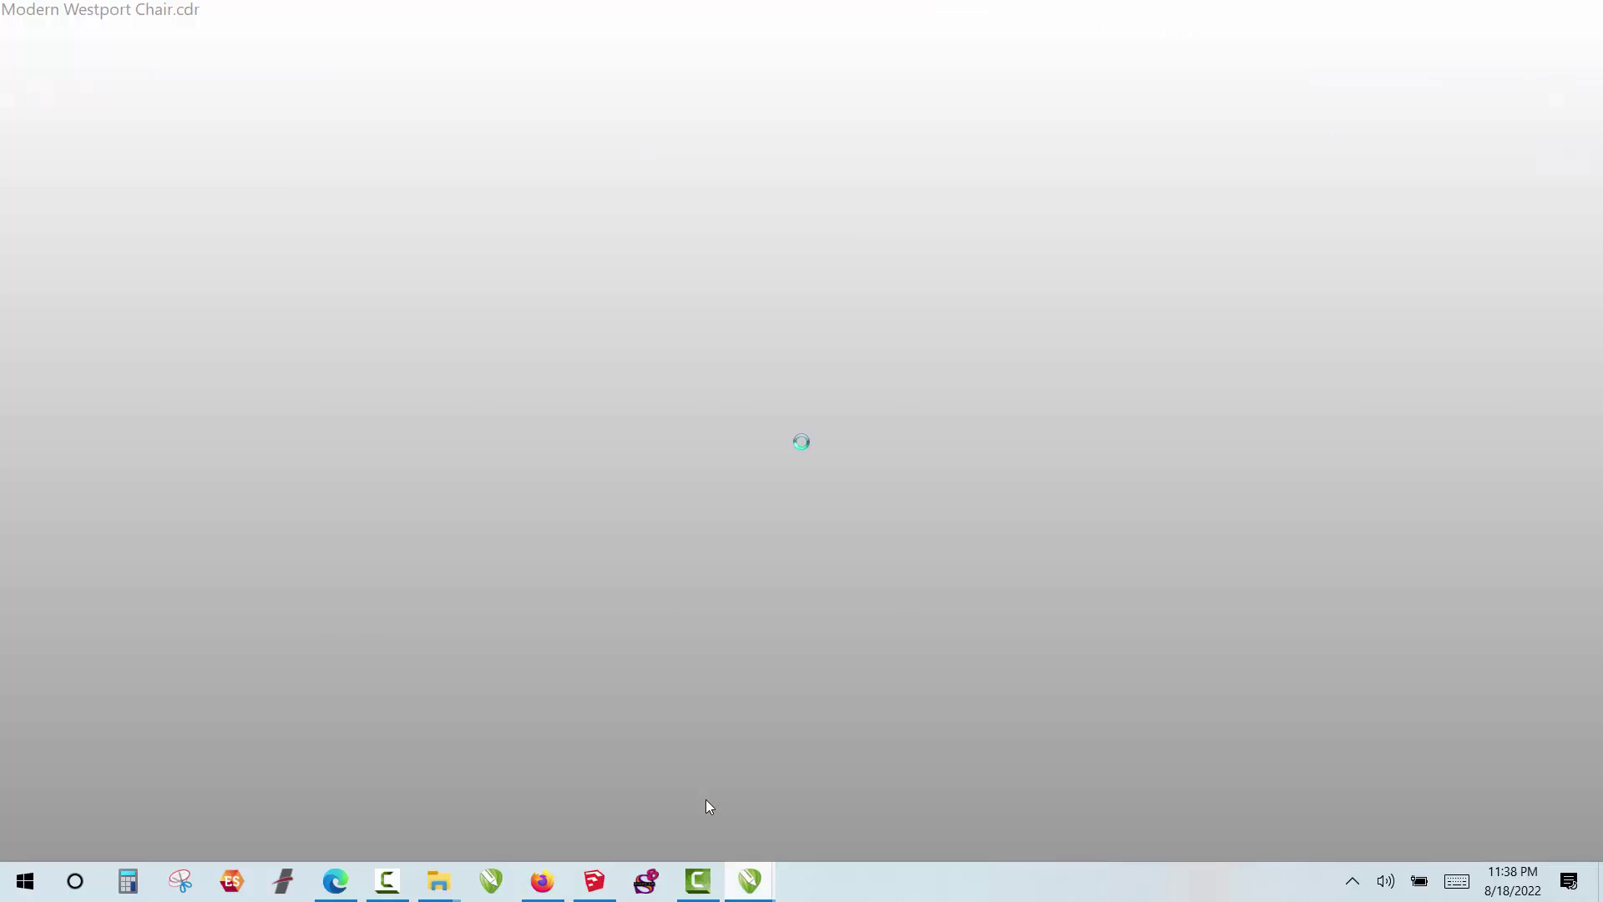
pyautogui.scroll(1, 660, 450)
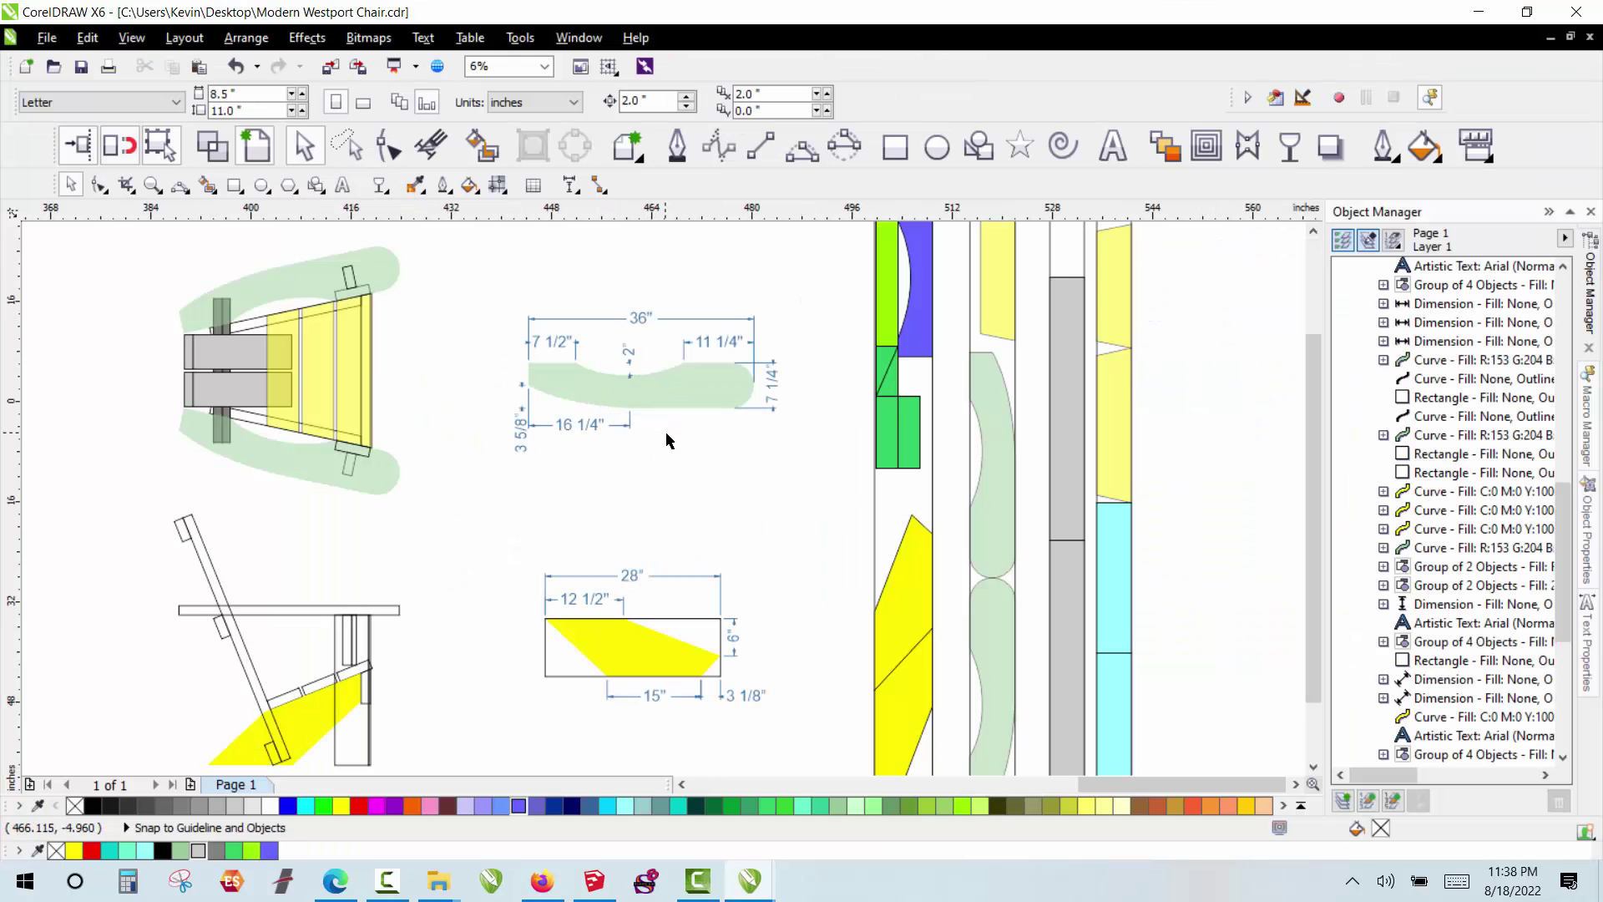
pyautogui.scroll(-1, 666, 440)
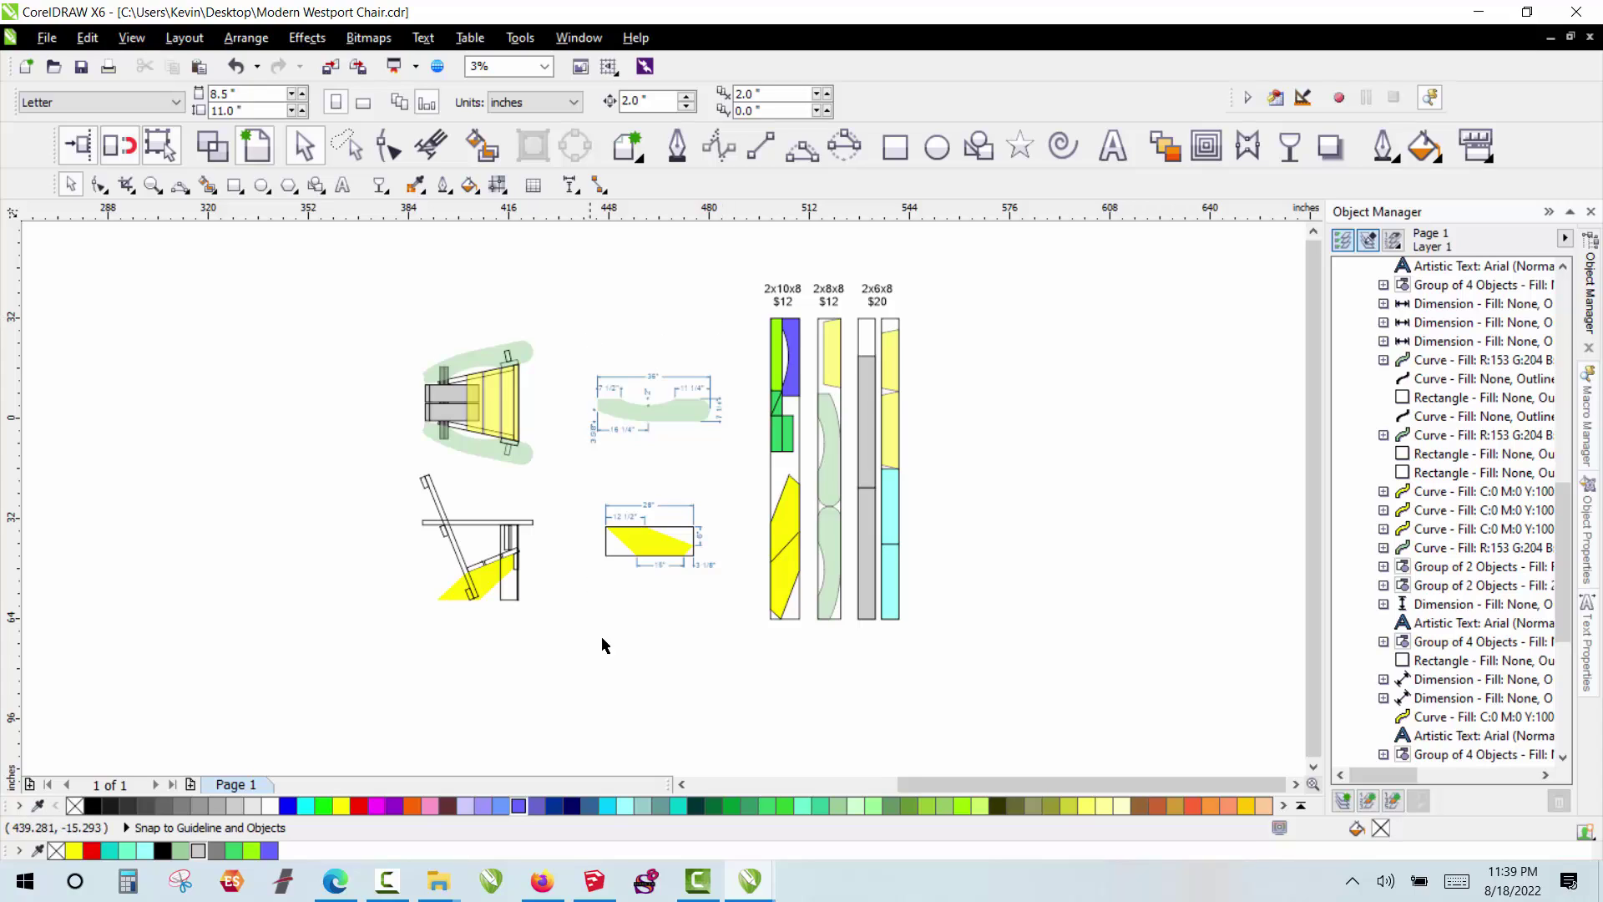
# Step: Switch back to Firefox and compare the red original Westport chair photo with the Pair of Westport Style Adirondack Chairs listing
pyautogui.click(543, 887)
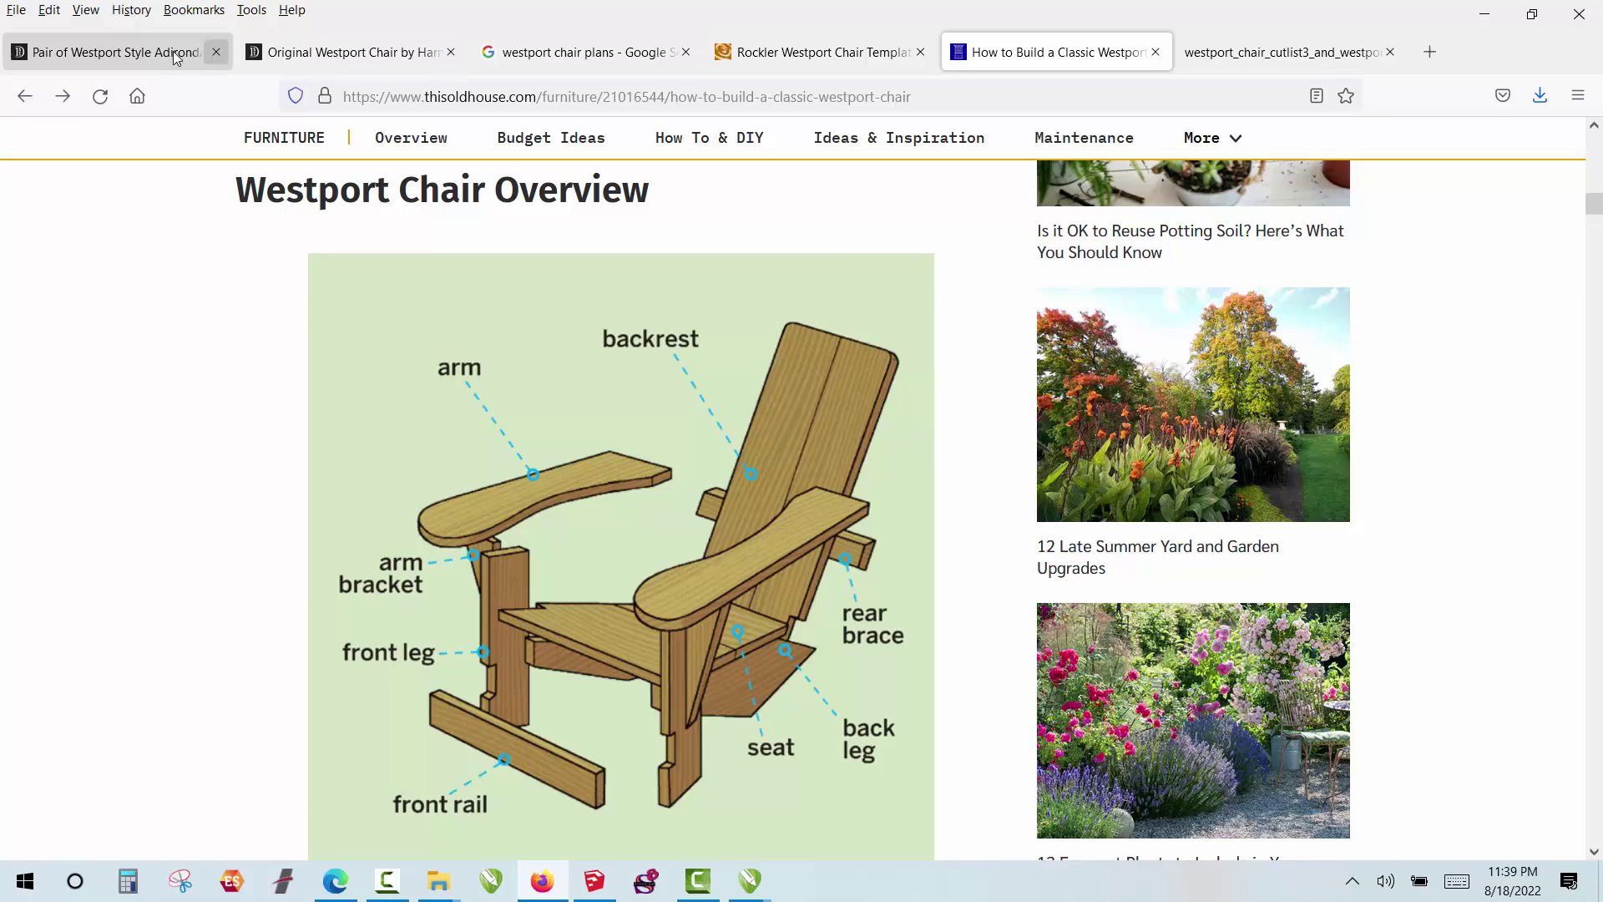
pyautogui.click(425, 63)
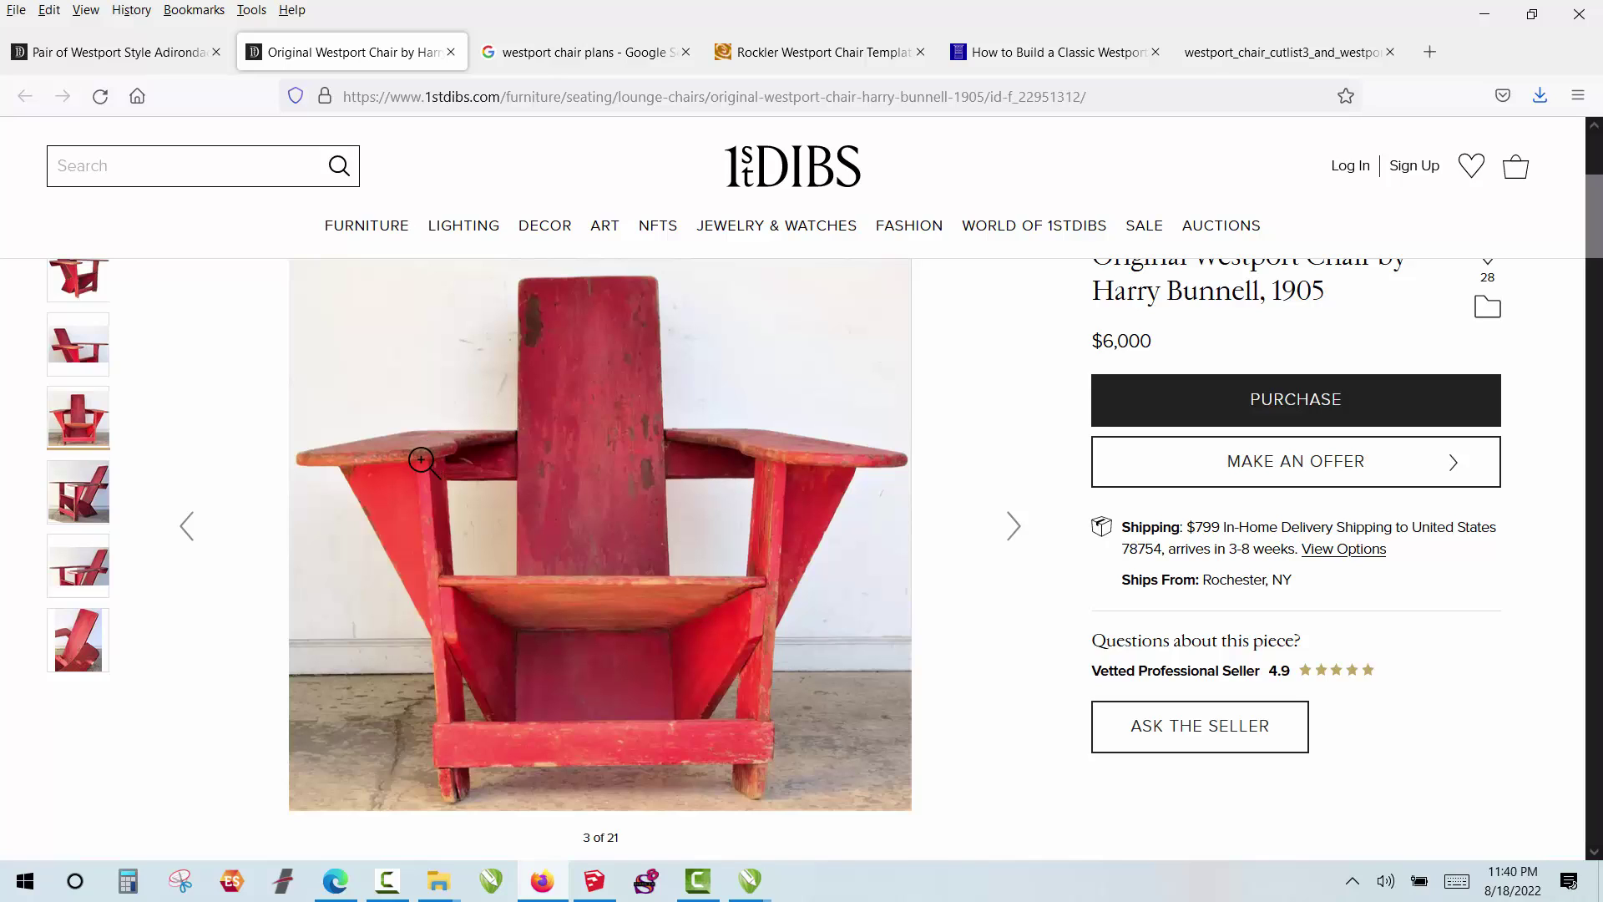
pyautogui.click(144, 55)
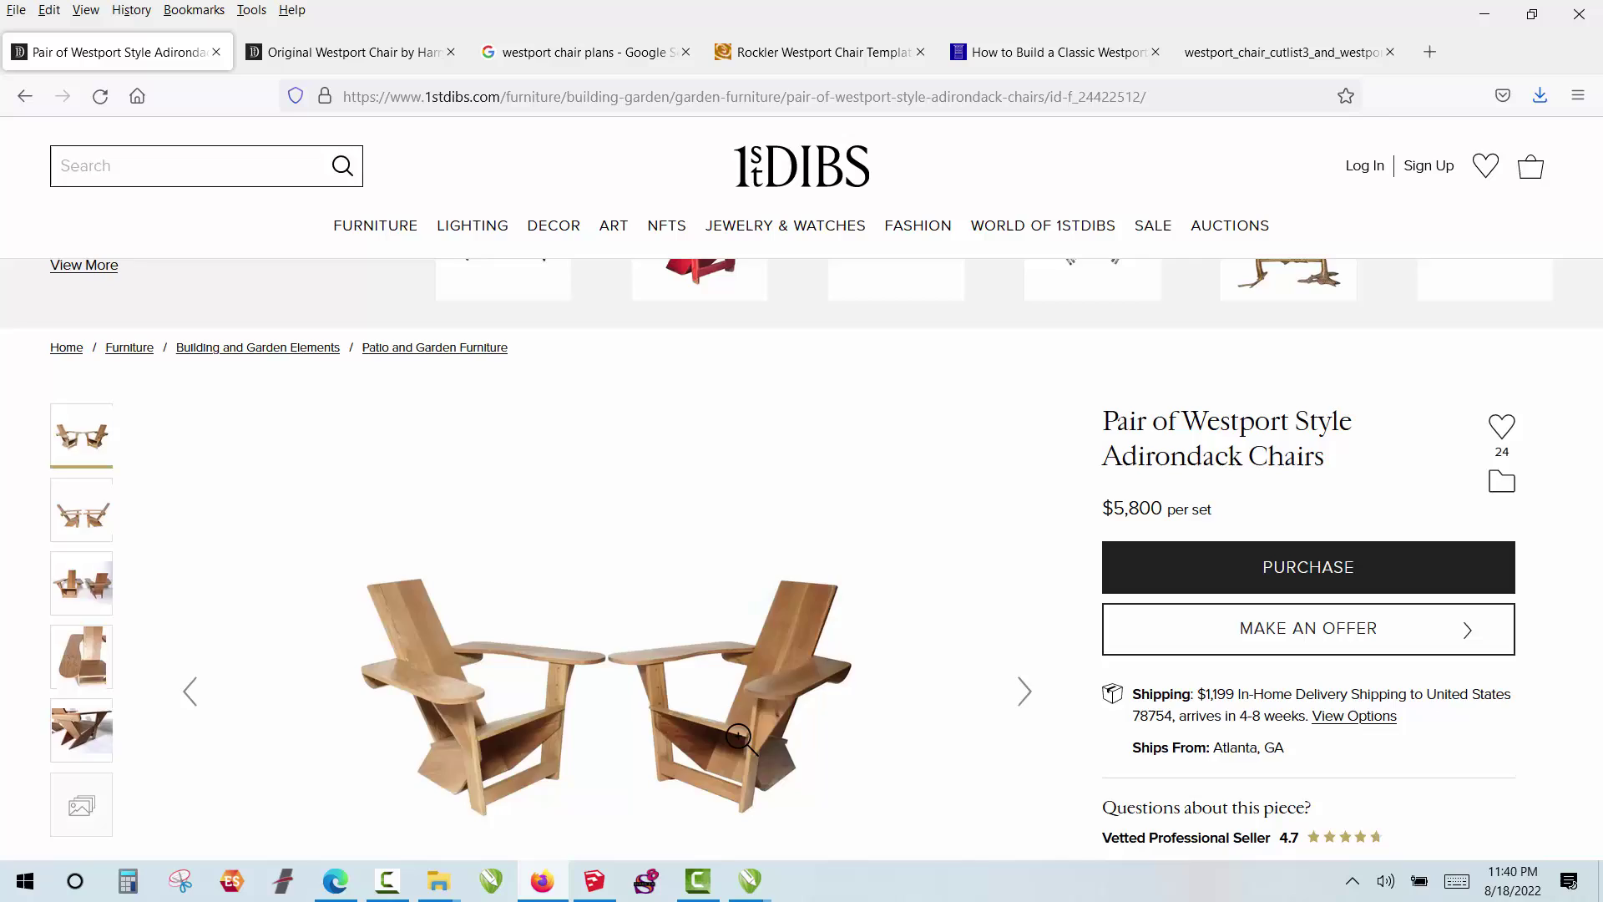
# Step: Enlarge the photo of the paired Westport chairs and examine the arms, seat and legs up close
pyautogui.click(739, 736)
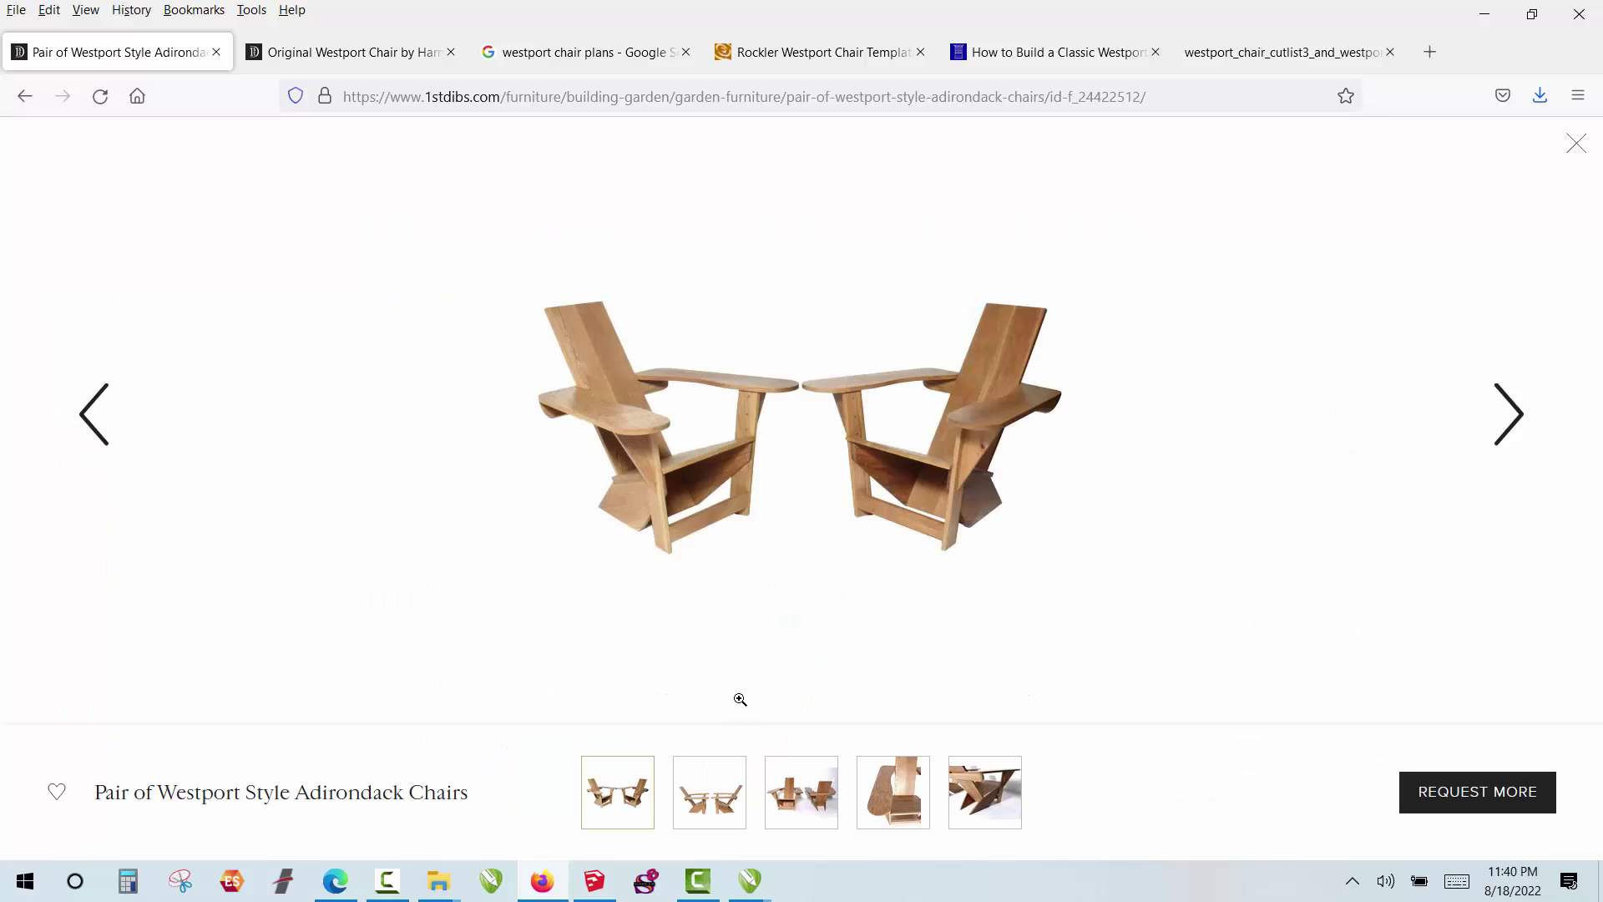
pyautogui.click(881, 457)
pyautogui.click(916, 424)
pyautogui.click(899, 451)
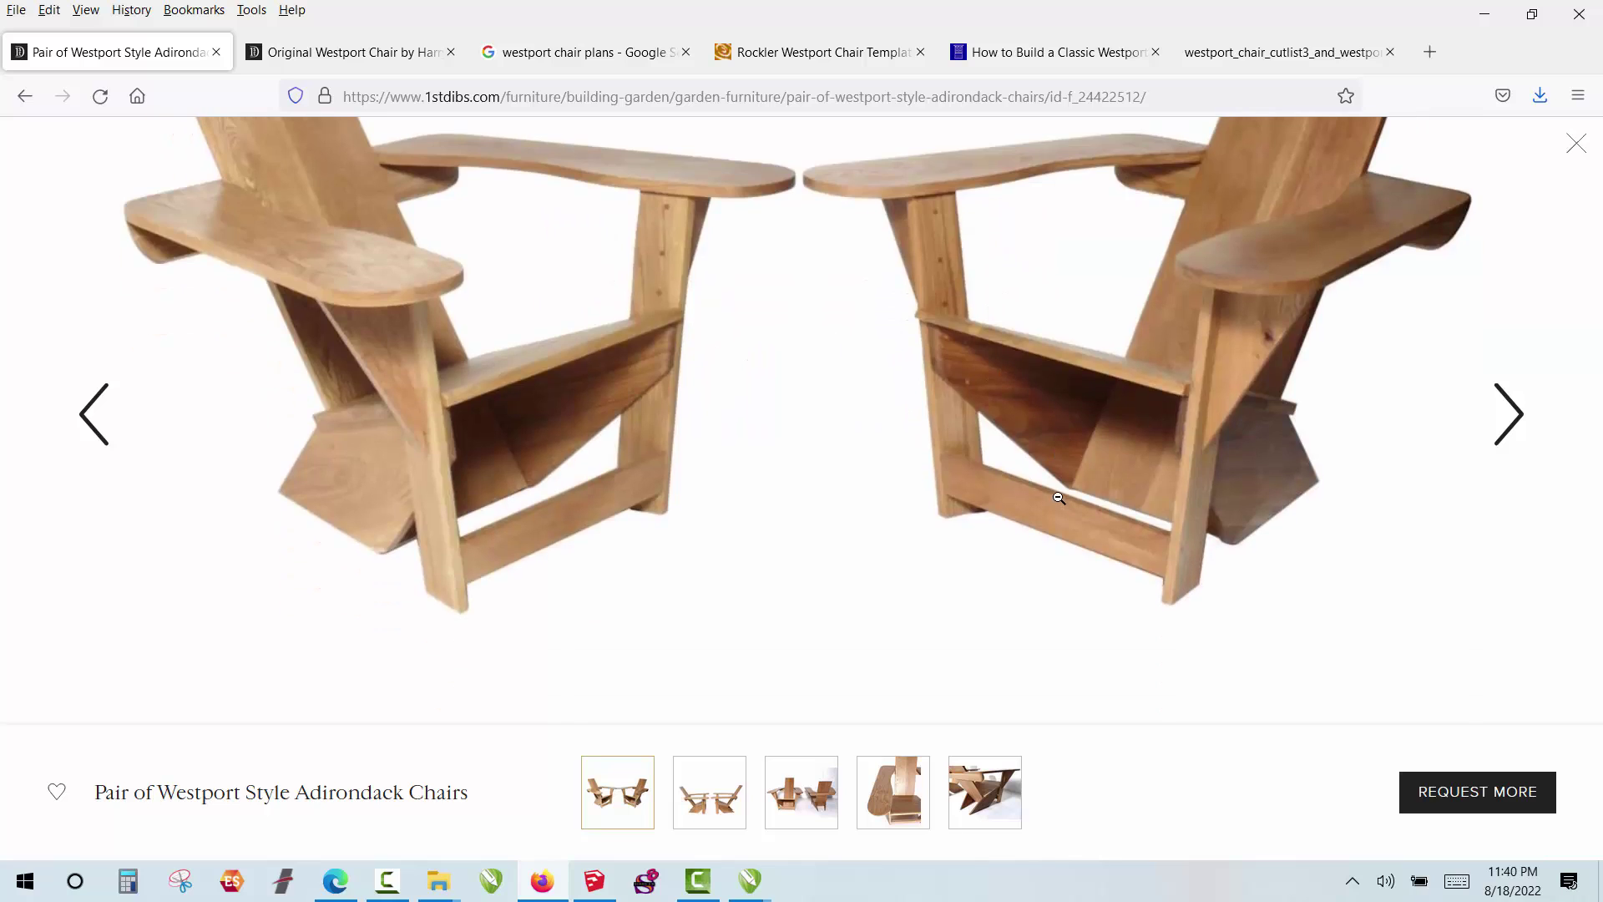
pyautogui.click(1060, 494)
pyautogui.click(1060, 501)
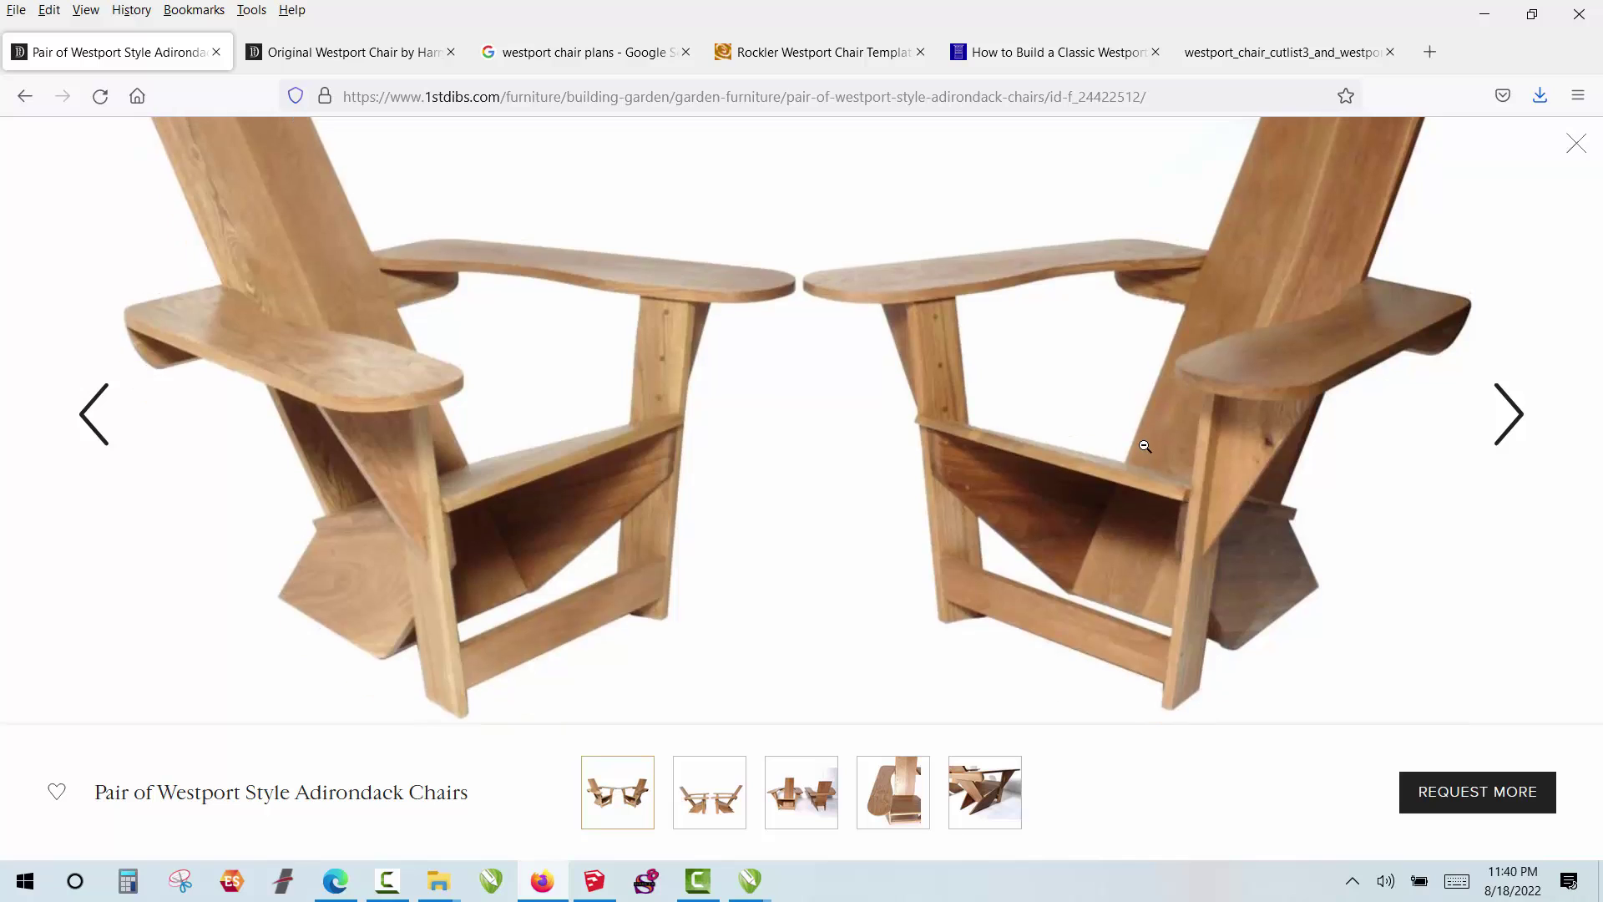
pyautogui.click(1140, 436)
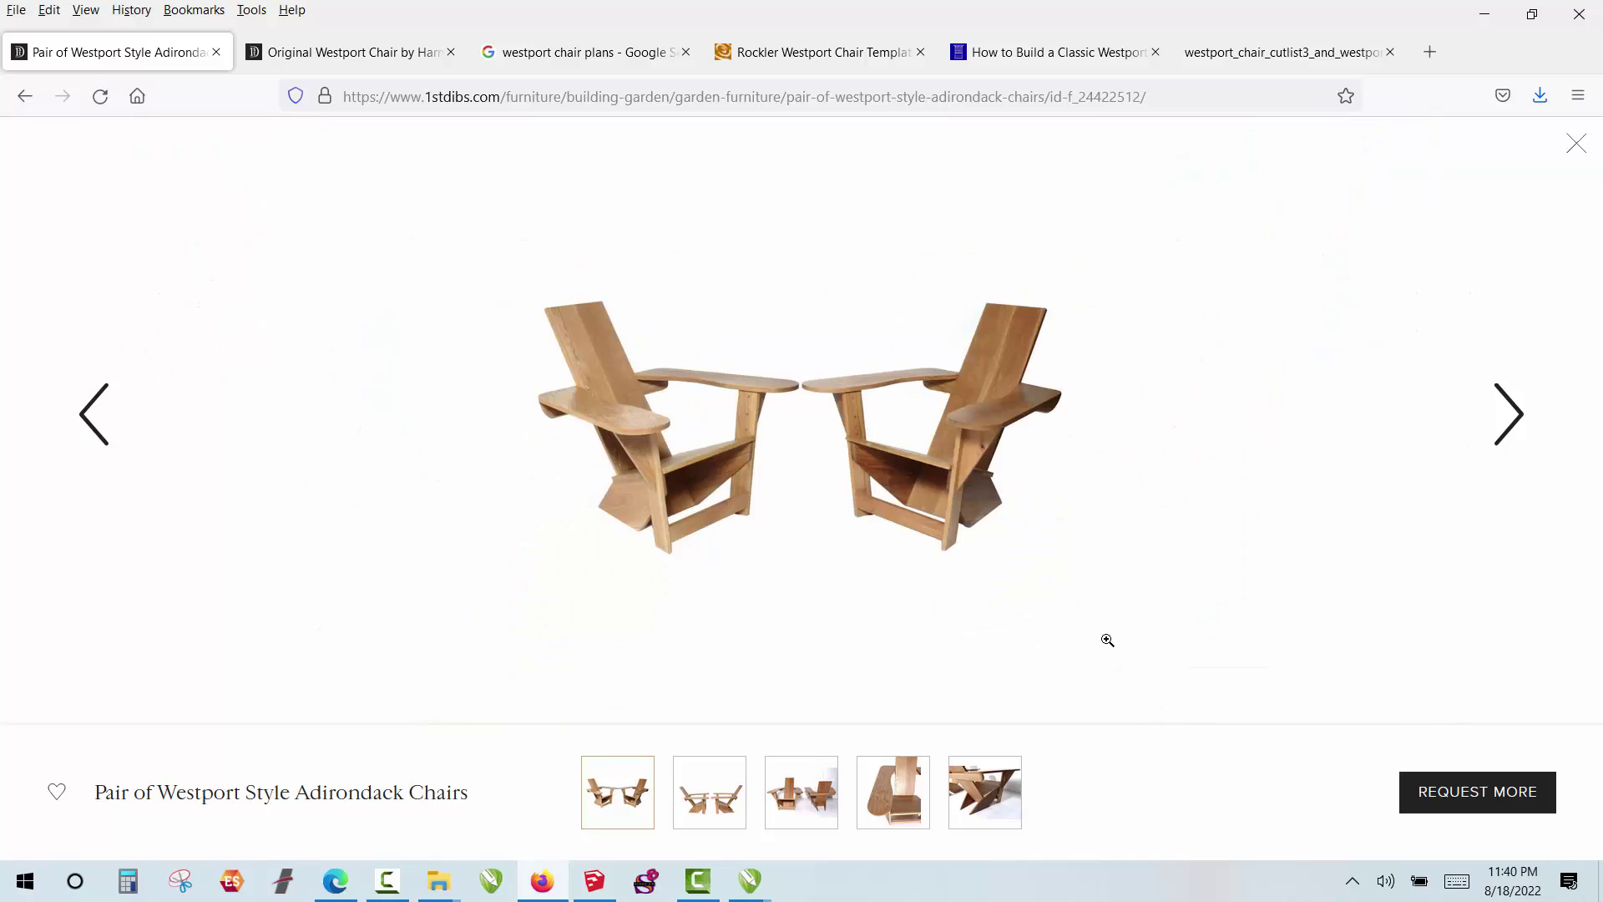
# Step: Go back to the previous 1stDibs listing, reopen Pair of Westport Style Adirondack Chairs, and read its About and Details sections
pyautogui.click(25, 96)
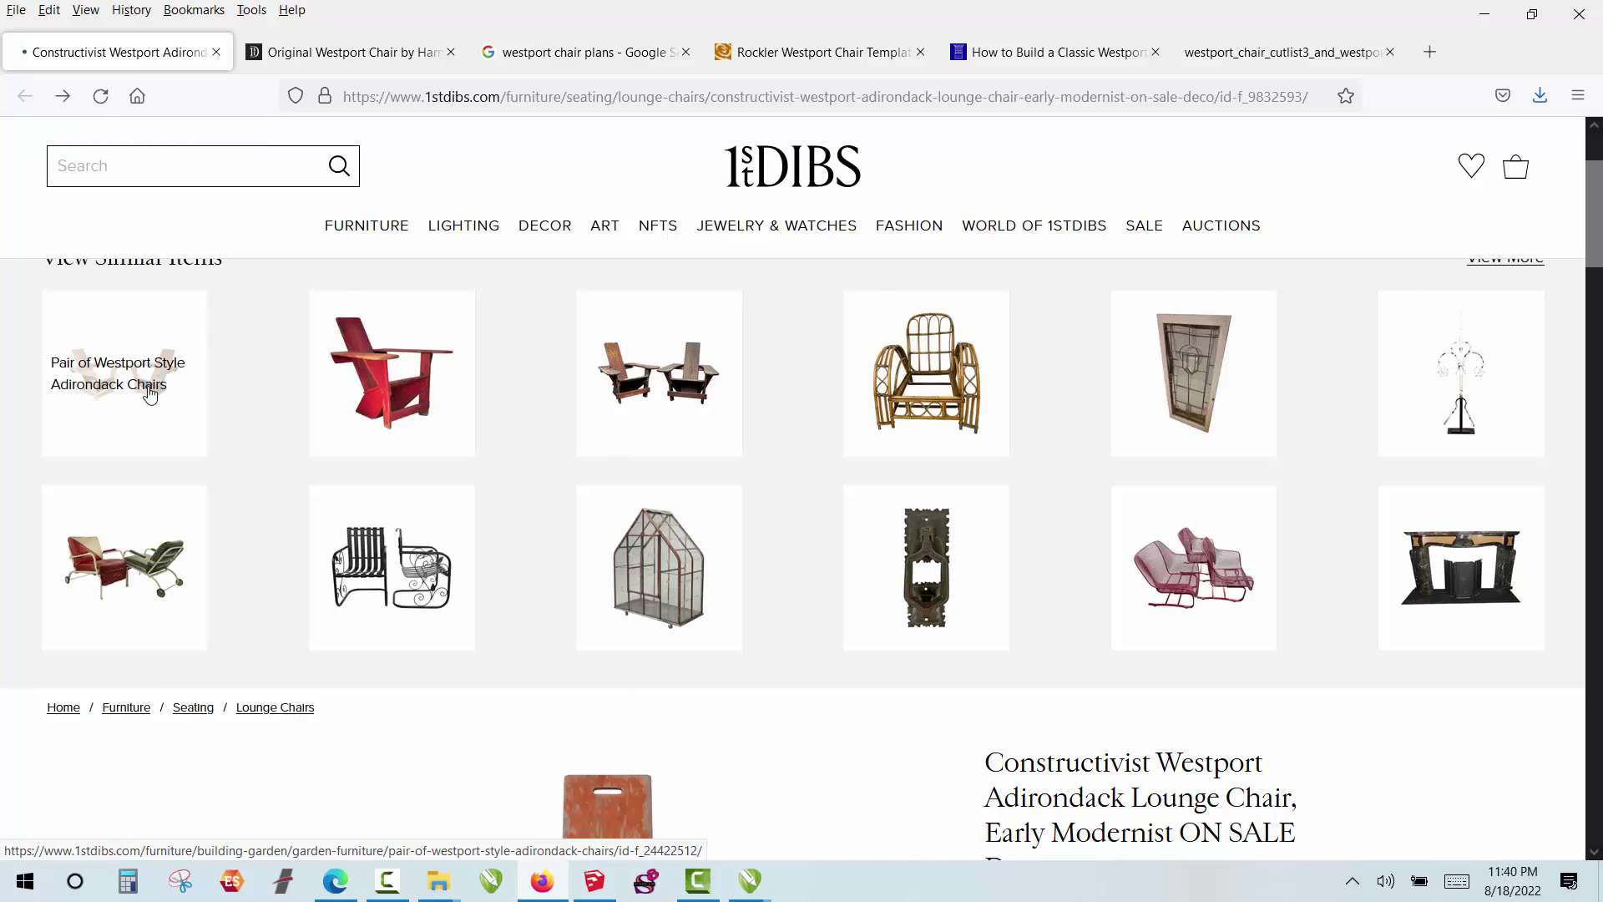
pyautogui.click(124, 386)
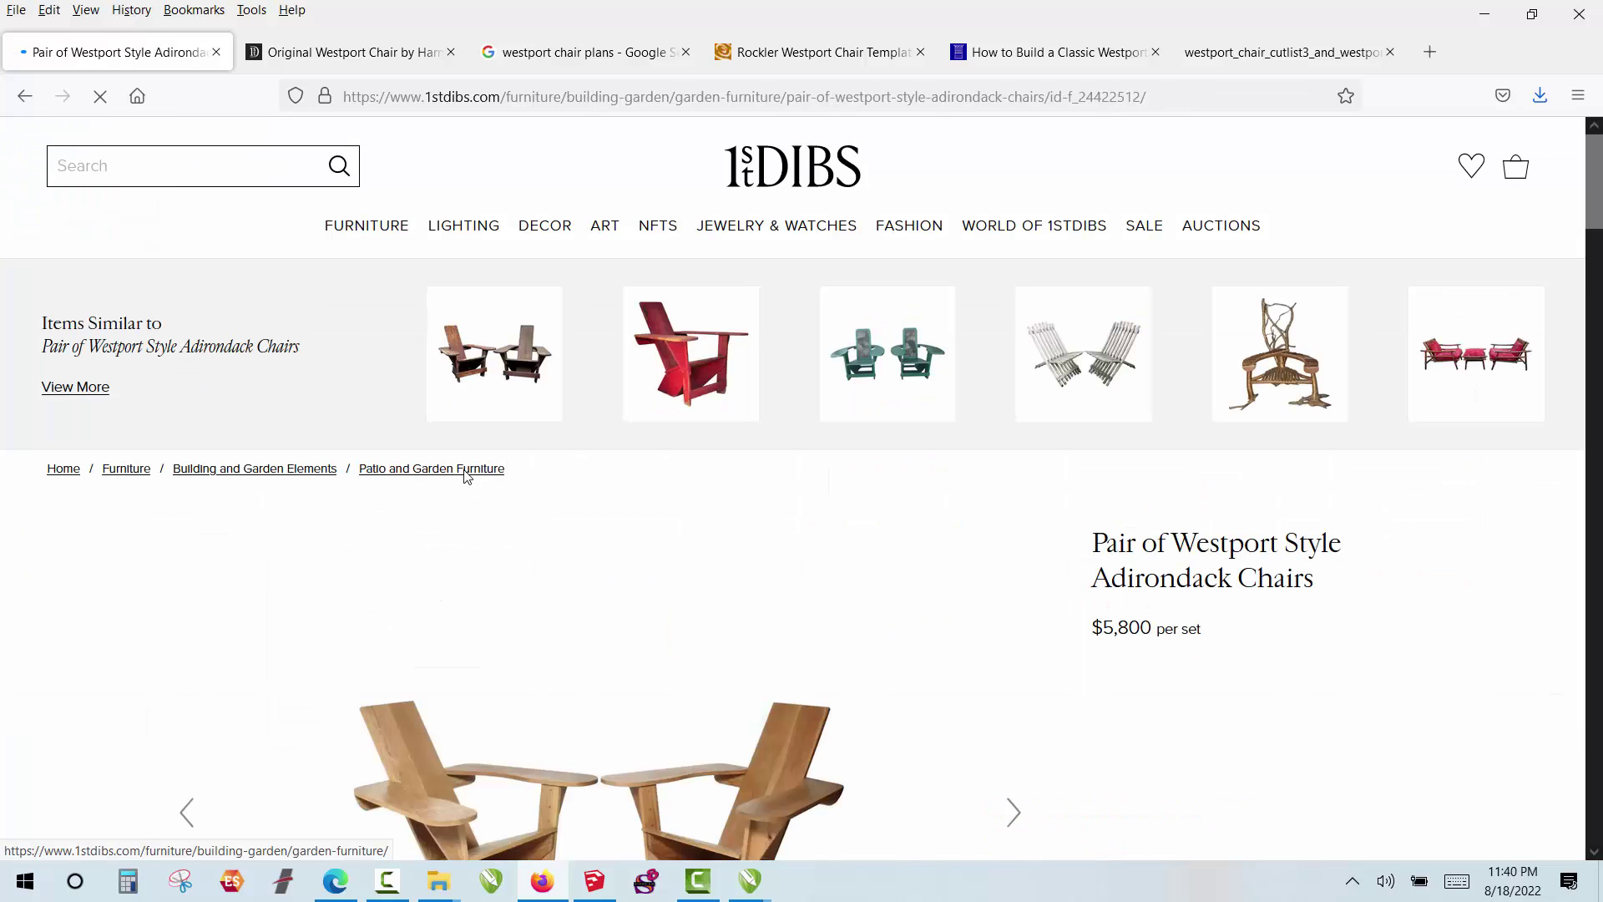
pyautogui.scroll(-2, 468, 476)
pyautogui.scroll(-5, 480, 478)
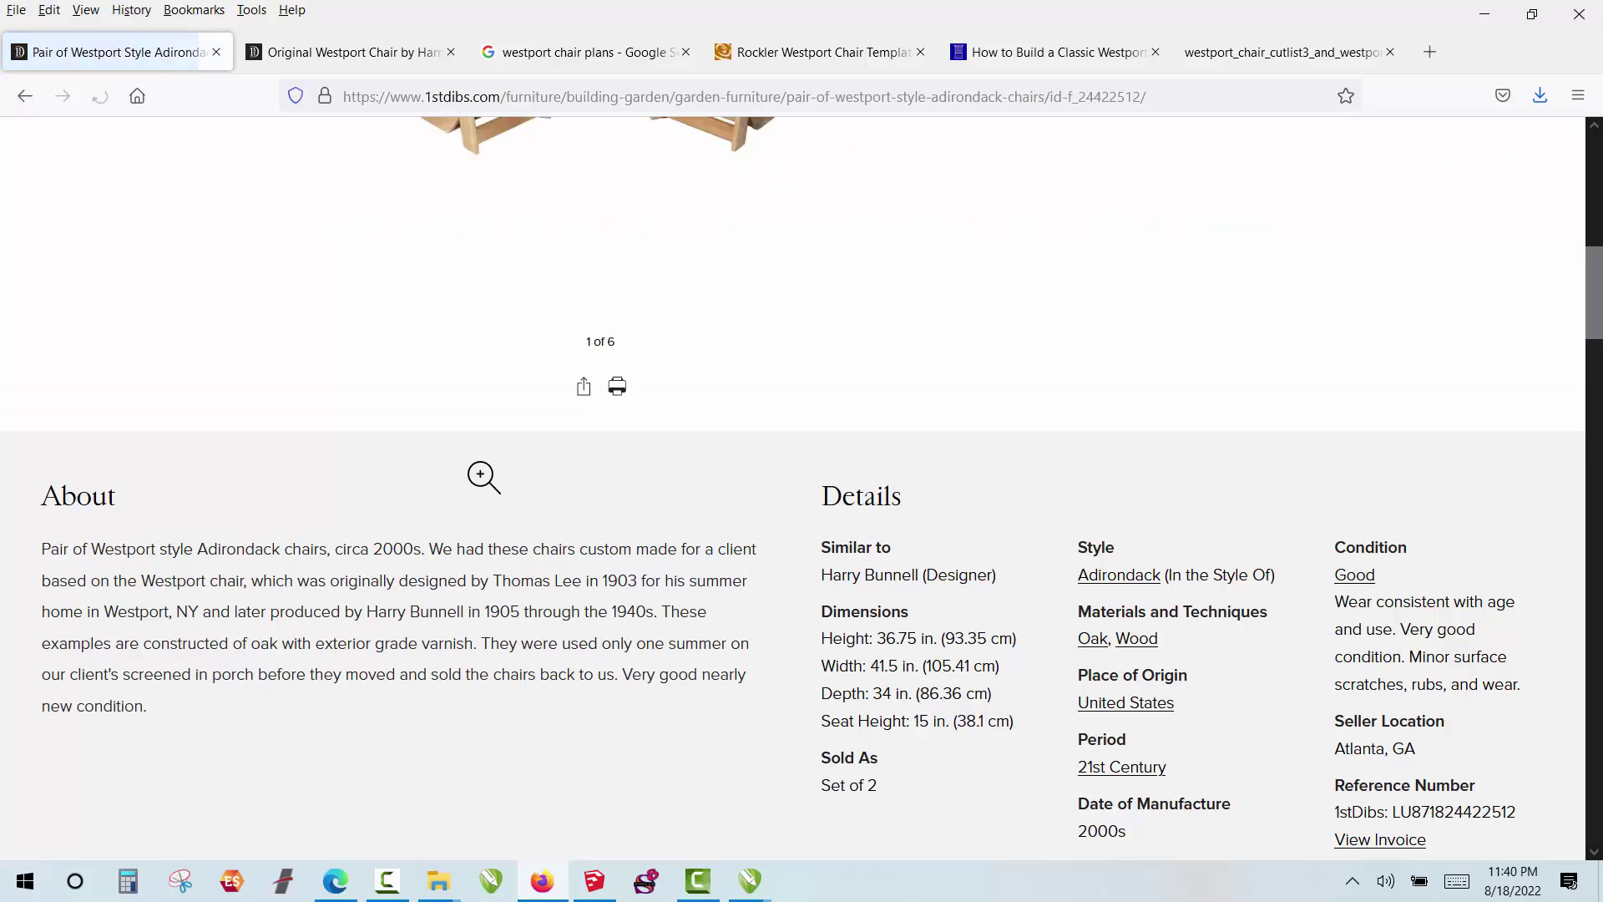
pyautogui.scroll(-2, 467, 468)
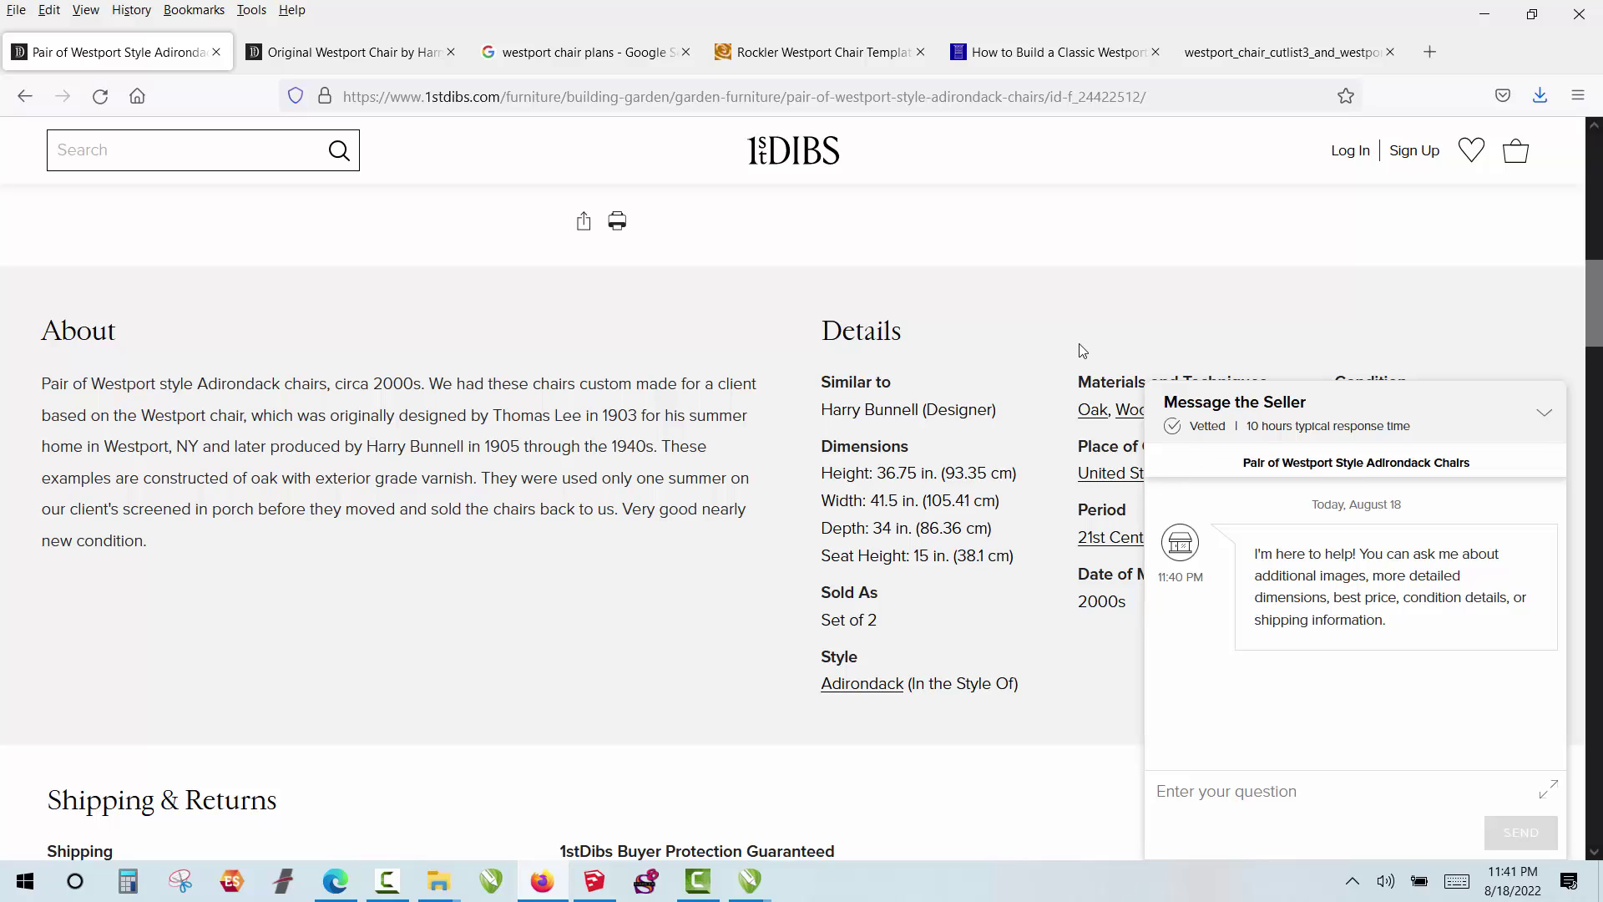
# Step: Read the pair listing through Shipping & Returns and return to the chair dimensions under Details
pyautogui.scroll(-2, 1033, 346)
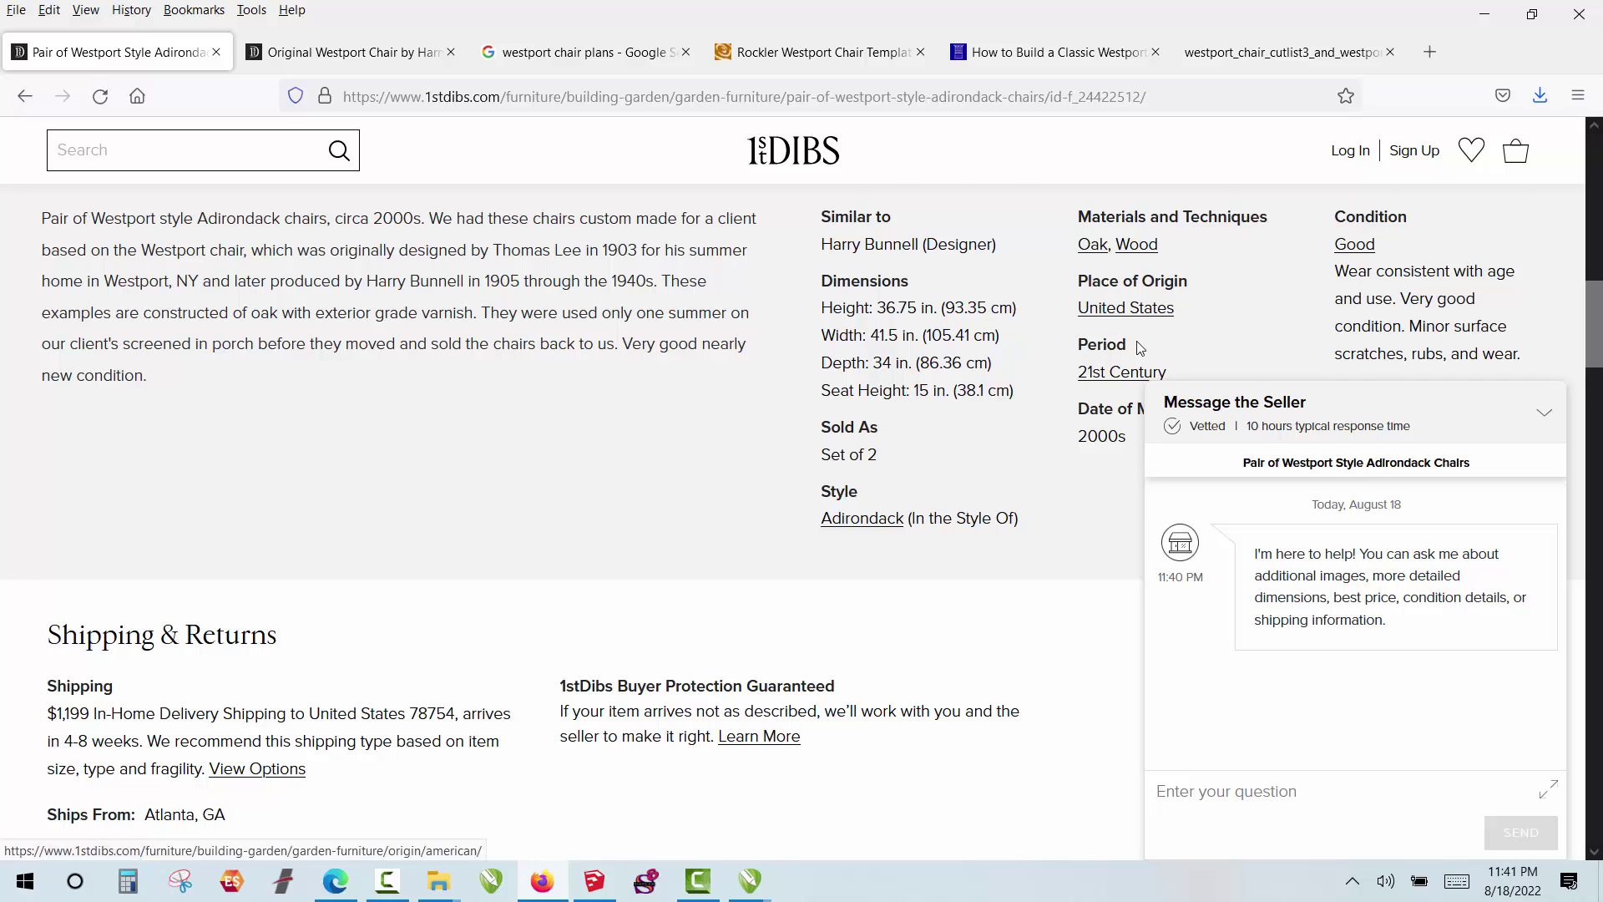
pyautogui.scroll(-2, 1141, 348)
pyautogui.scroll(2, 1140, 348)
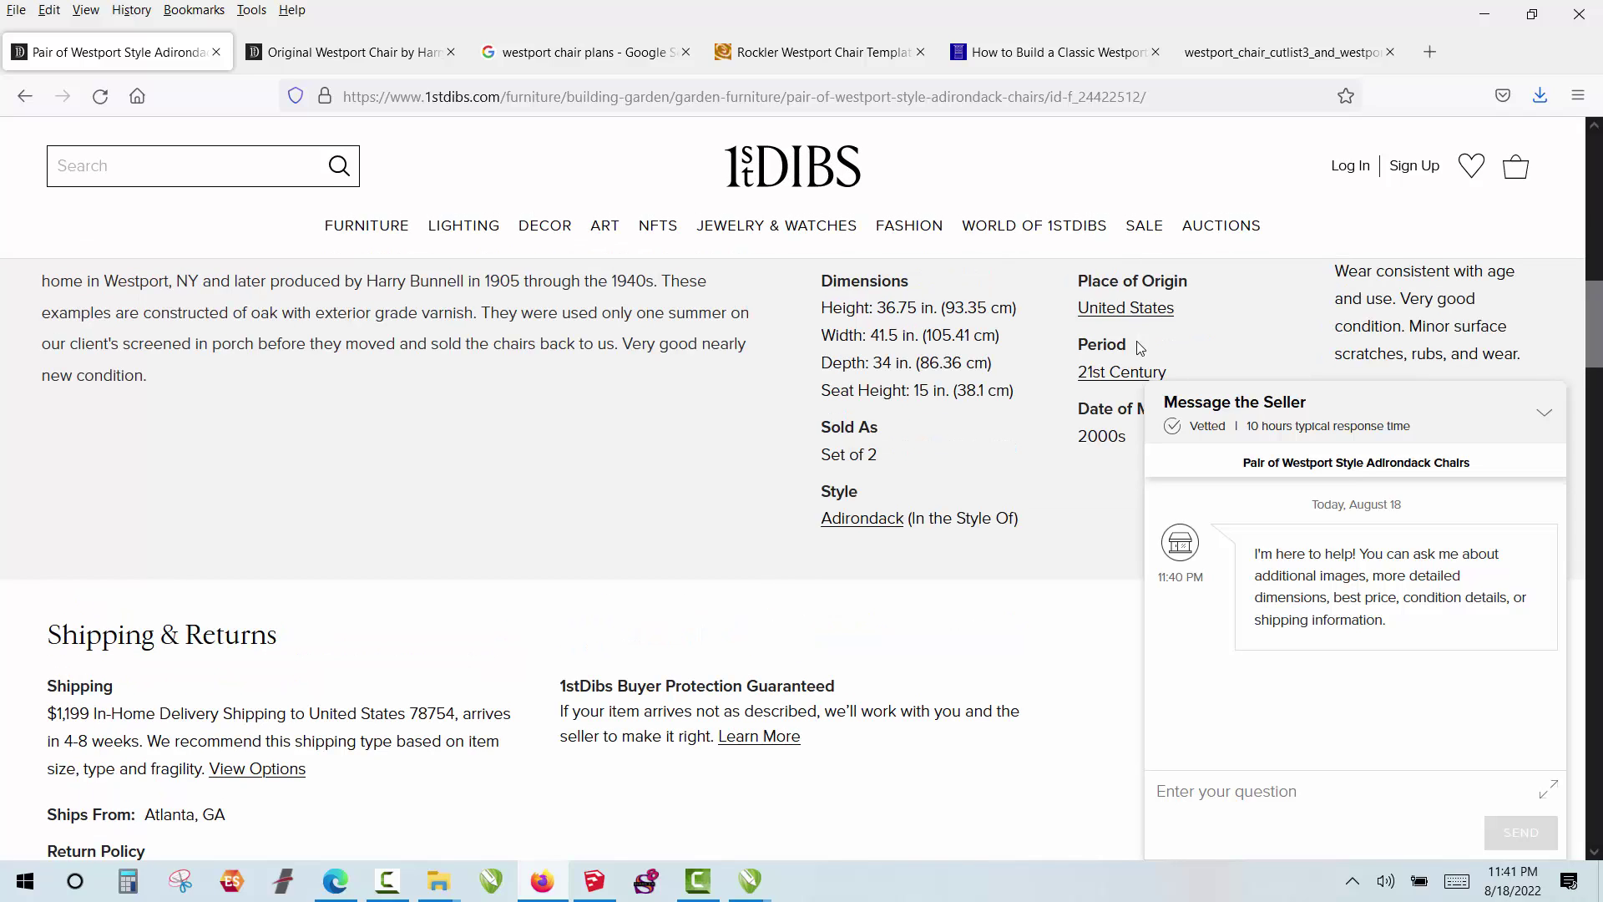
pyautogui.scroll(-2, 1141, 348)
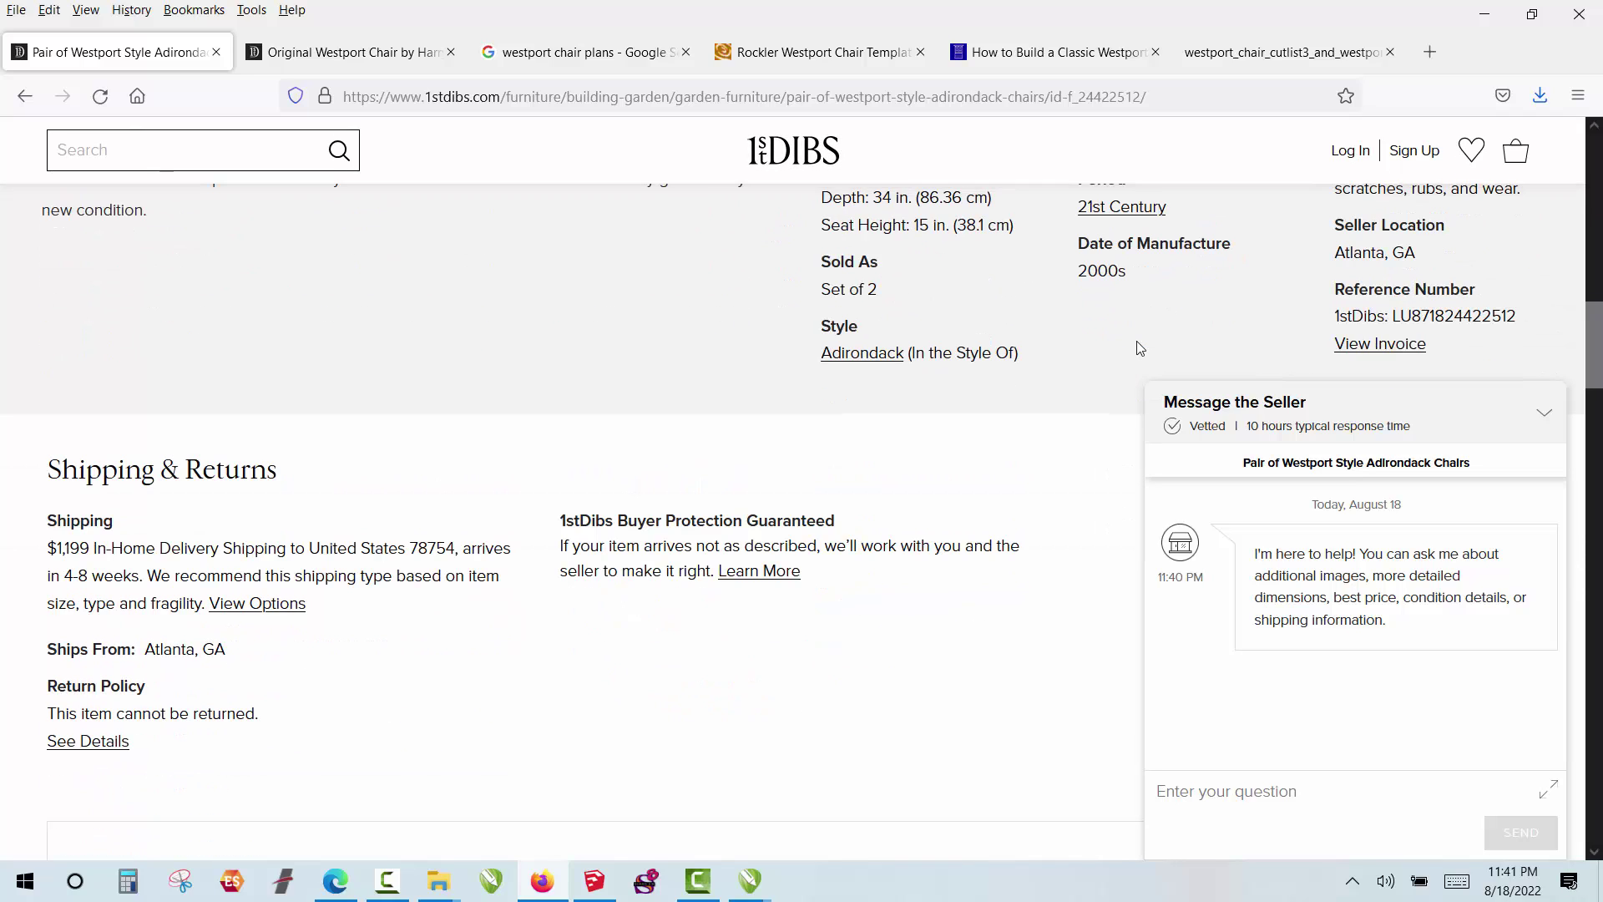
pyautogui.rightClick(1138, 344)
pyautogui.click(1088, 397)
pyautogui.scroll(2, 1088, 397)
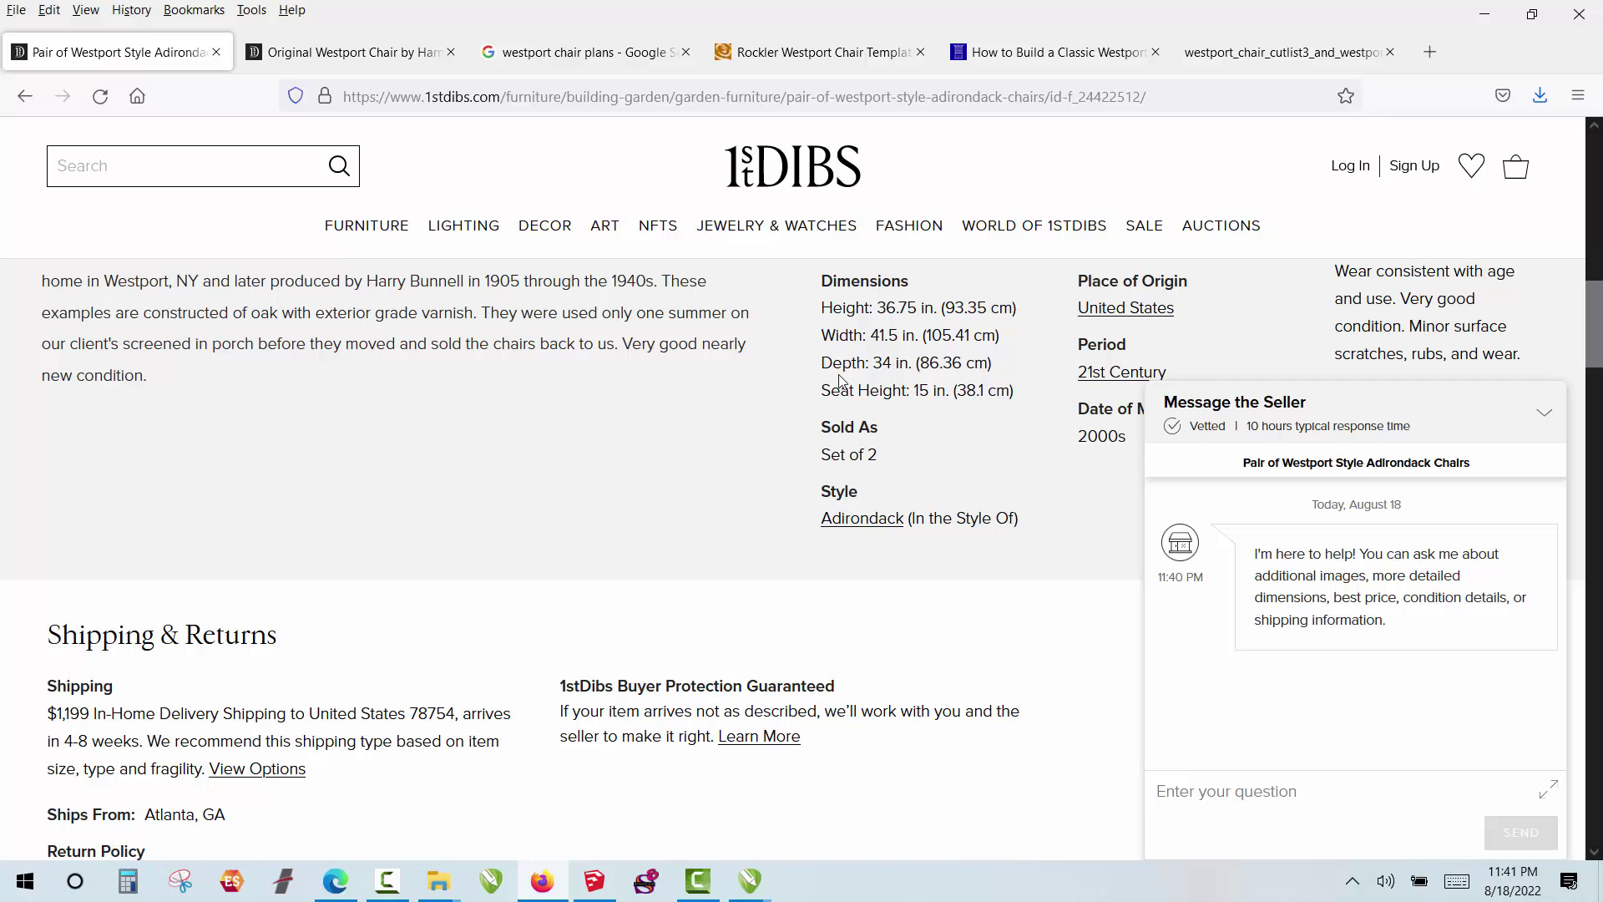
pyautogui.scroll(2, 839, 376)
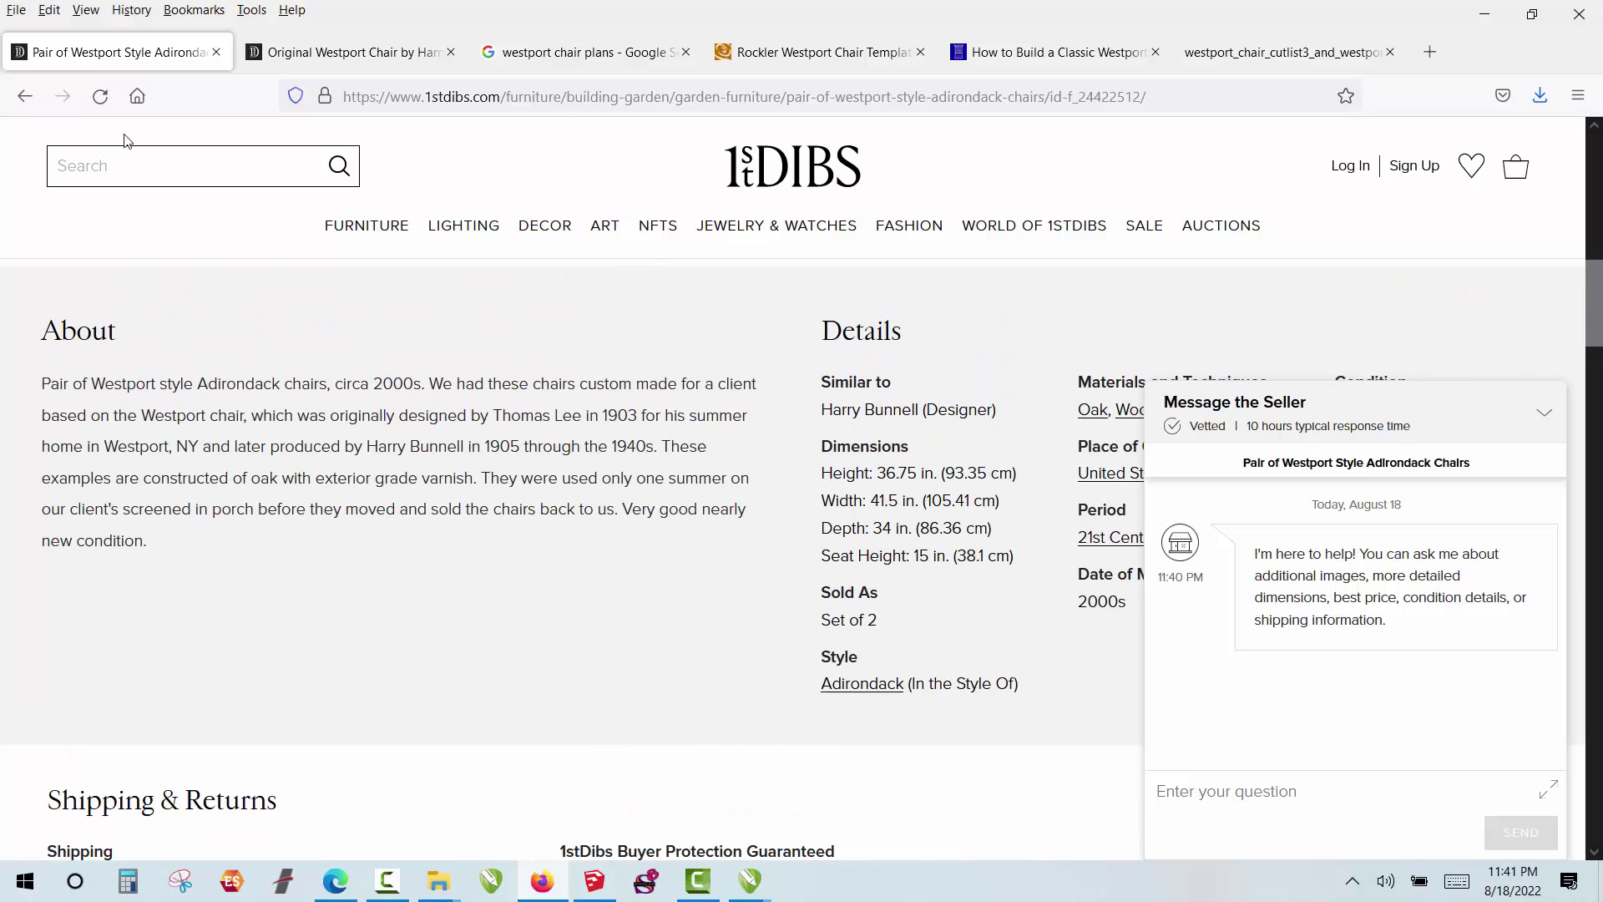
# Step: Compare the enlarged photo of the paired chairs with the original Westport chair listing and the Rockler Westport chair plan photo
pyautogui.scroll(7, 334, 311)
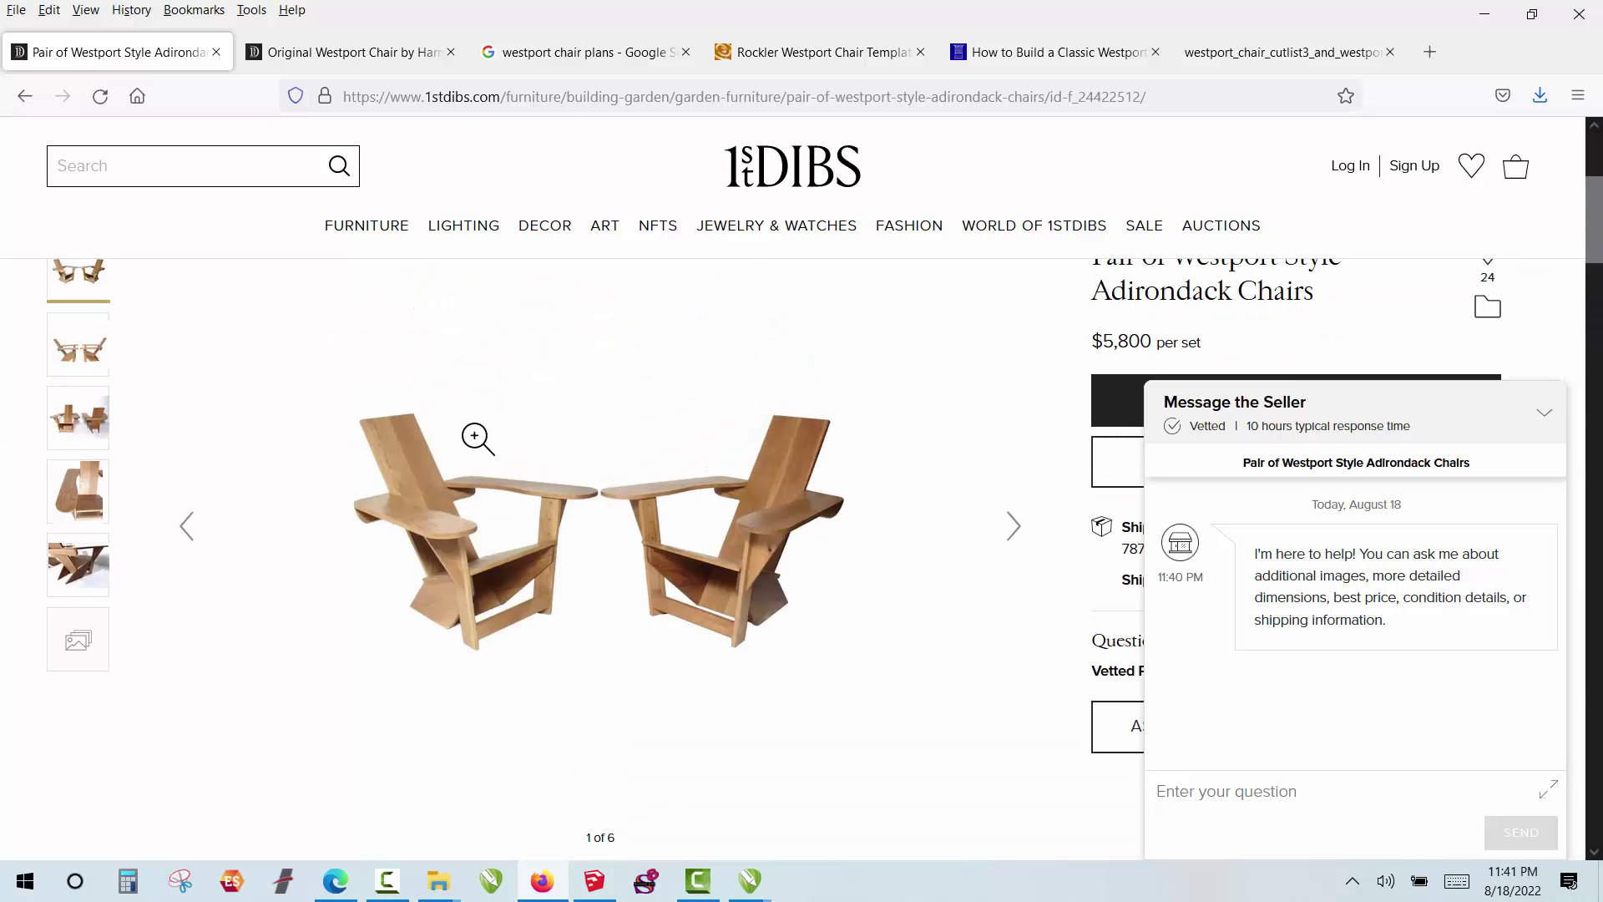
pyautogui.click(484, 518)
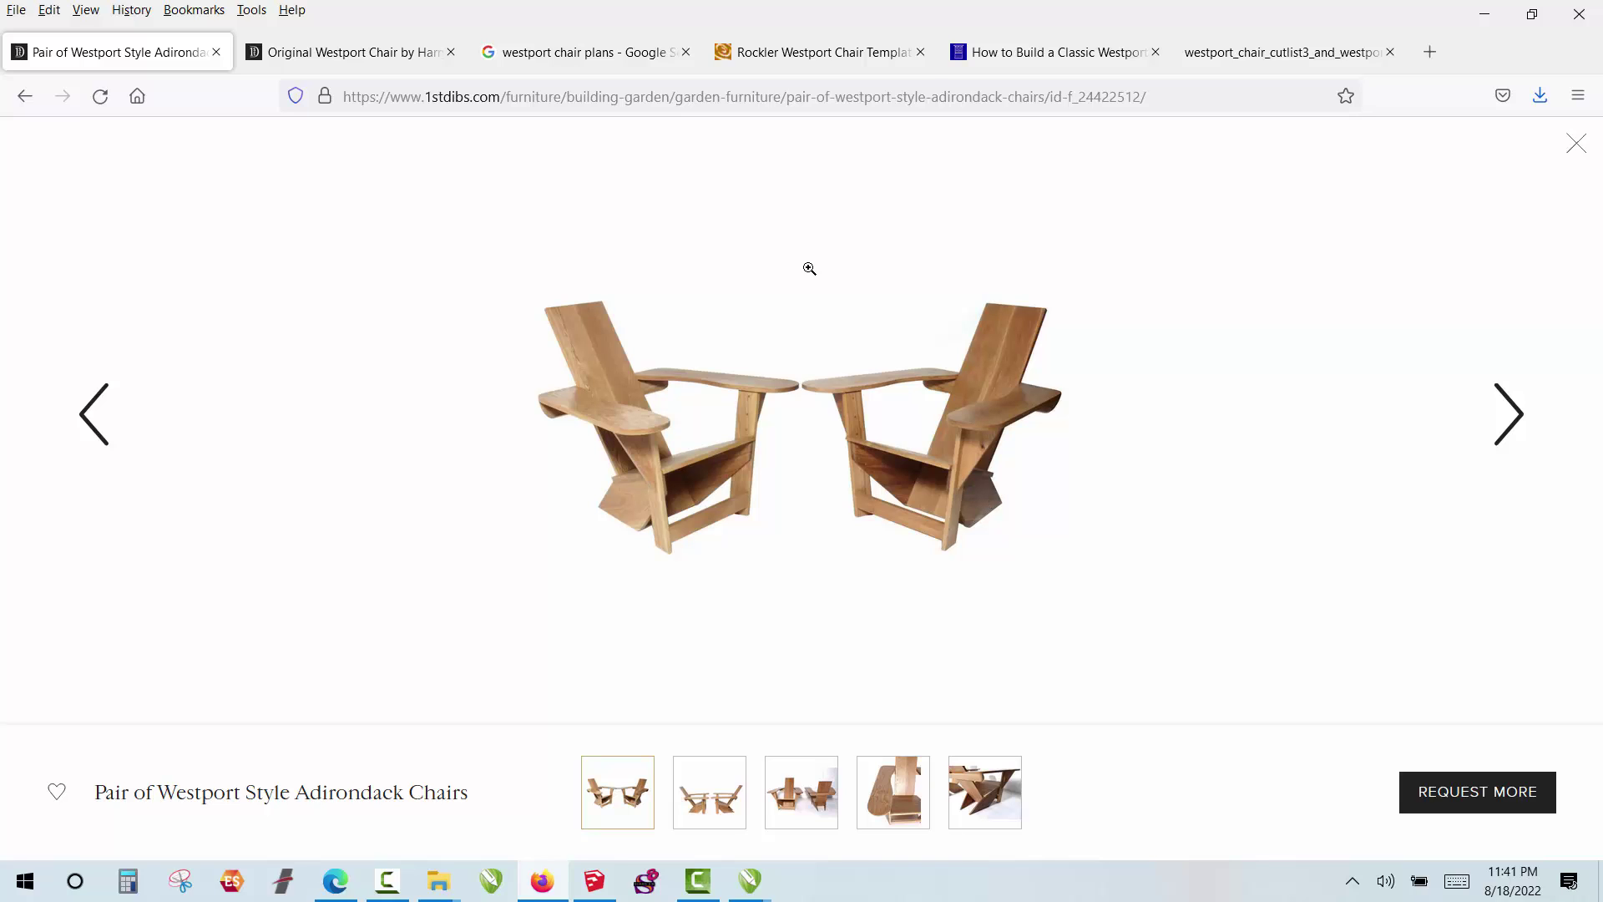
pyautogui.click(377, 65)
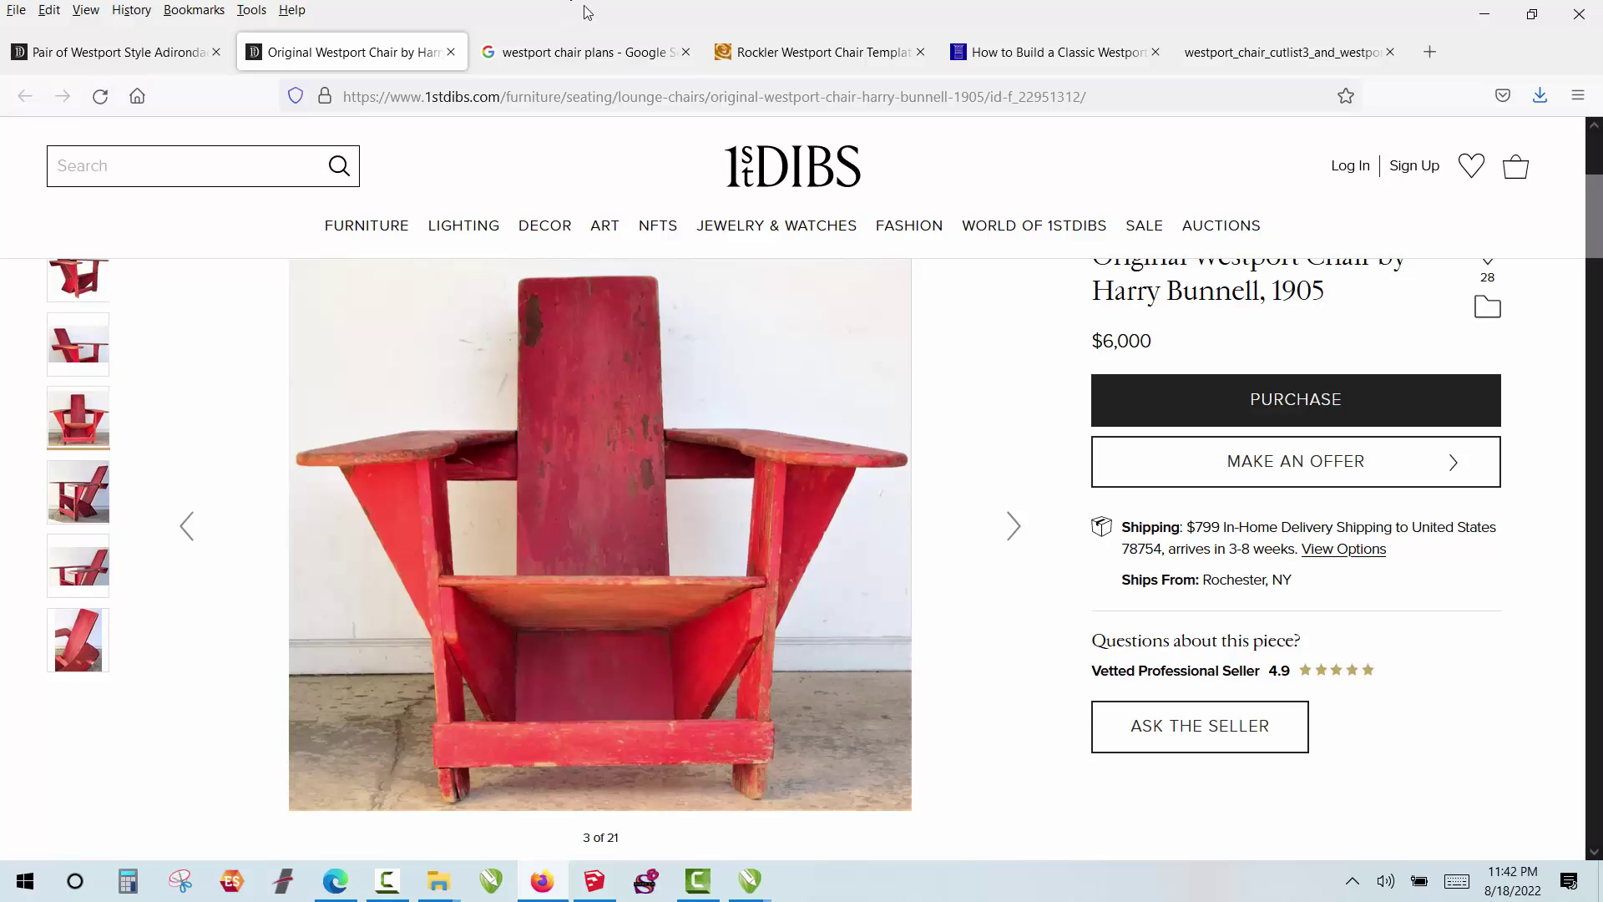
pyautogui.click(885, 63)
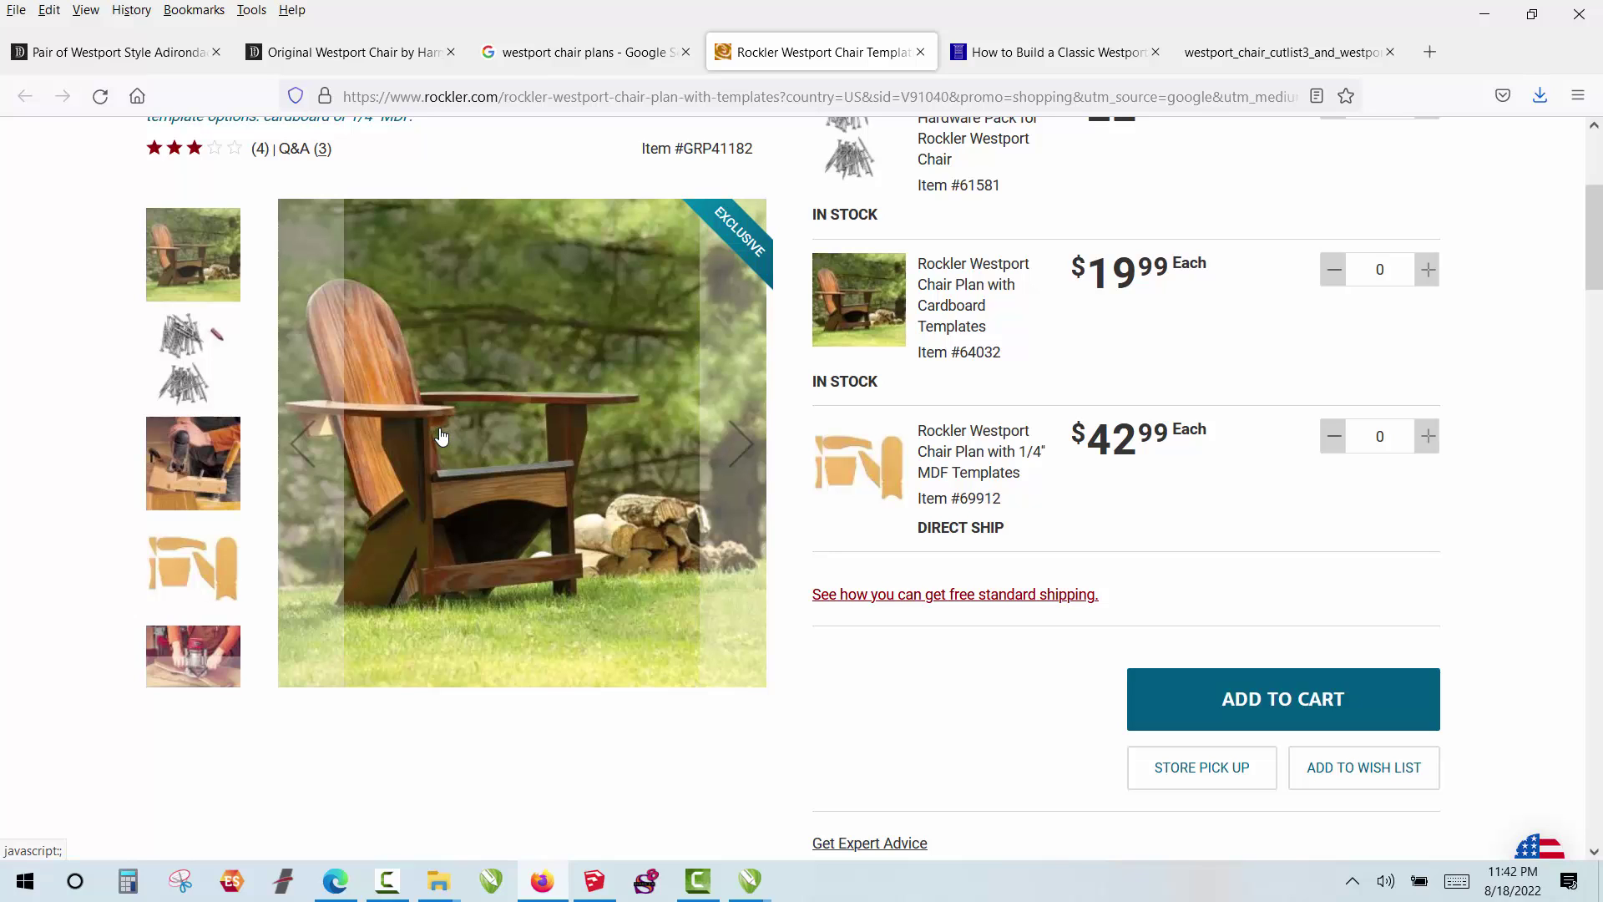
# Step: Look through the Rockler Westport chair plan page, covering the customer comments and the hardware and template options
pyautogui.scroll(-6, 434, 428)
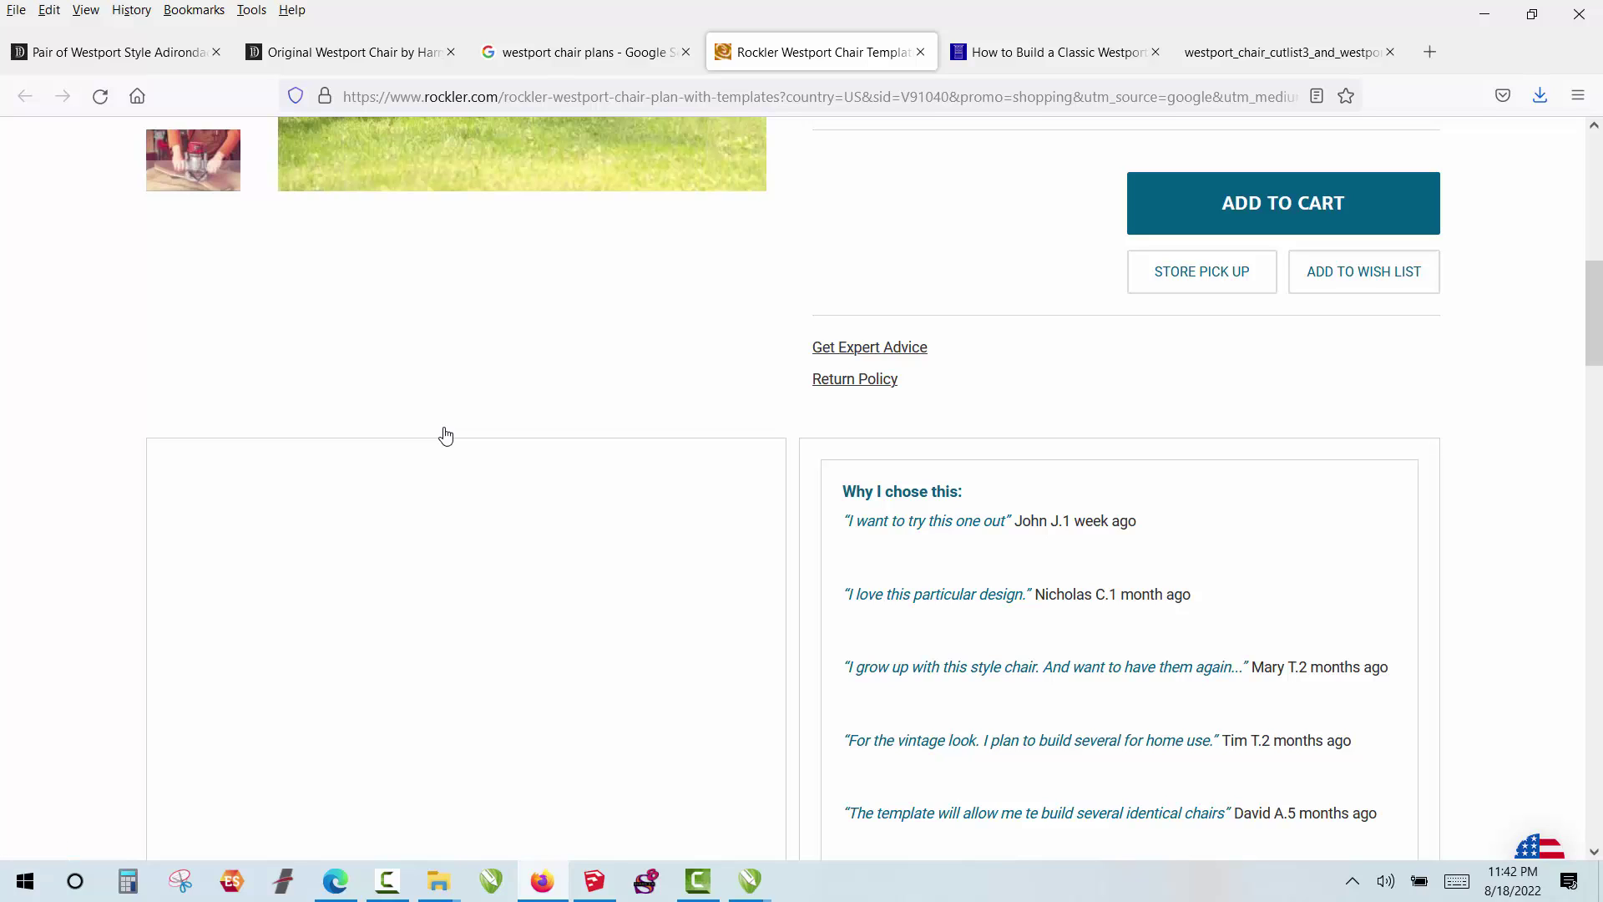
pyautogui.scroll(-4, 446, 435)
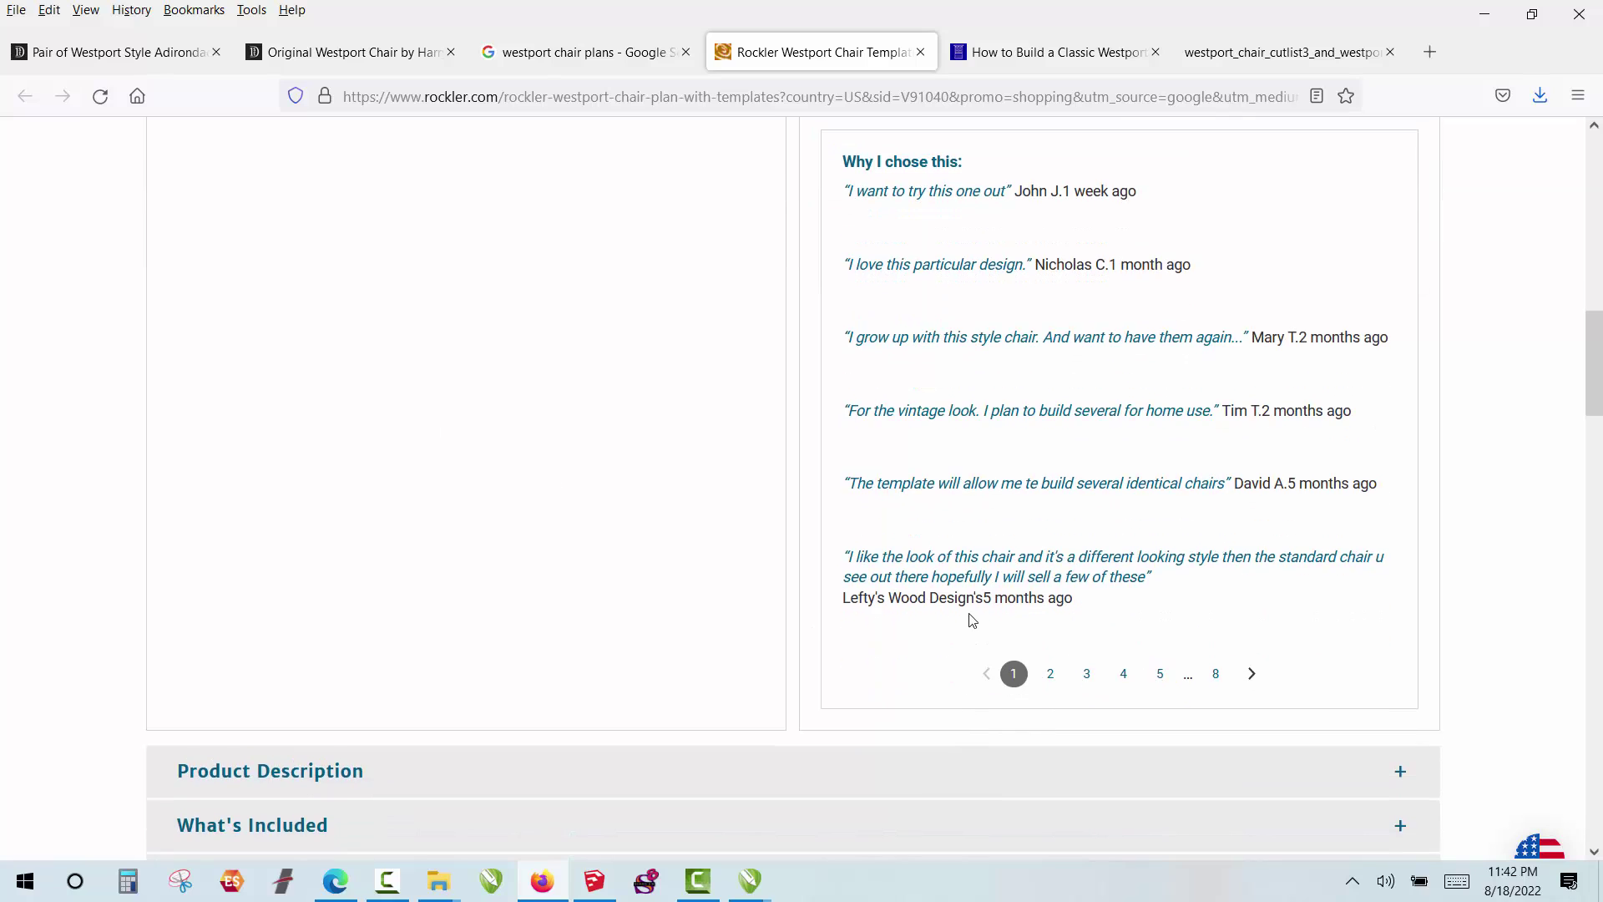
pyautogui.scroll(10, 966, 619)
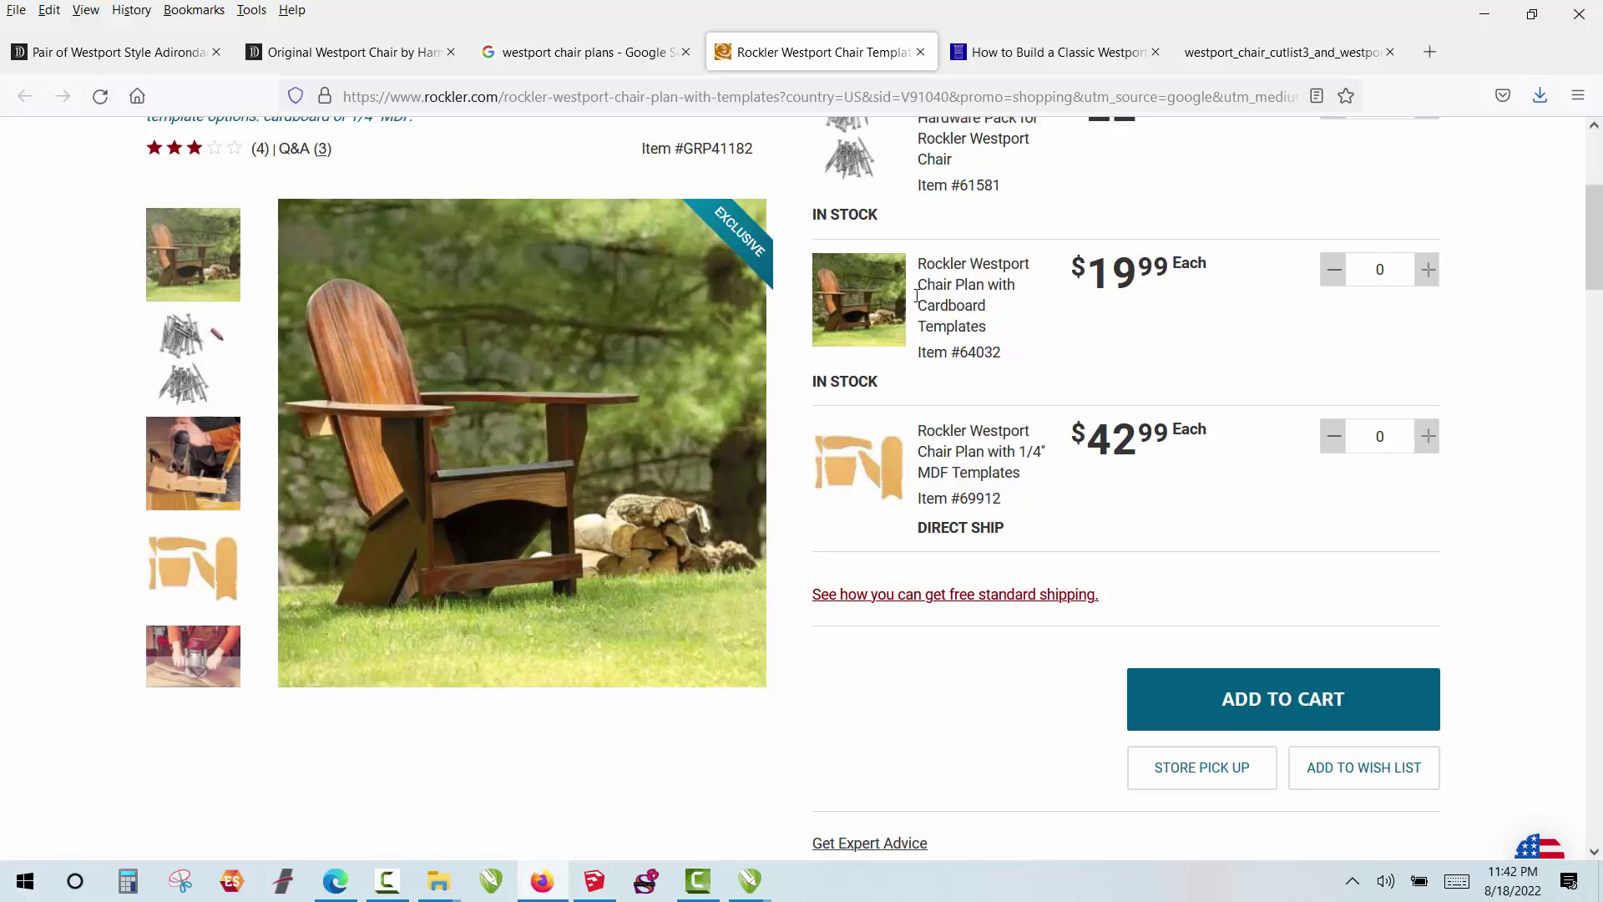
pyautogui.scroll(4, 852, 367)
pyautogui.scroll(-2, 852, 368)
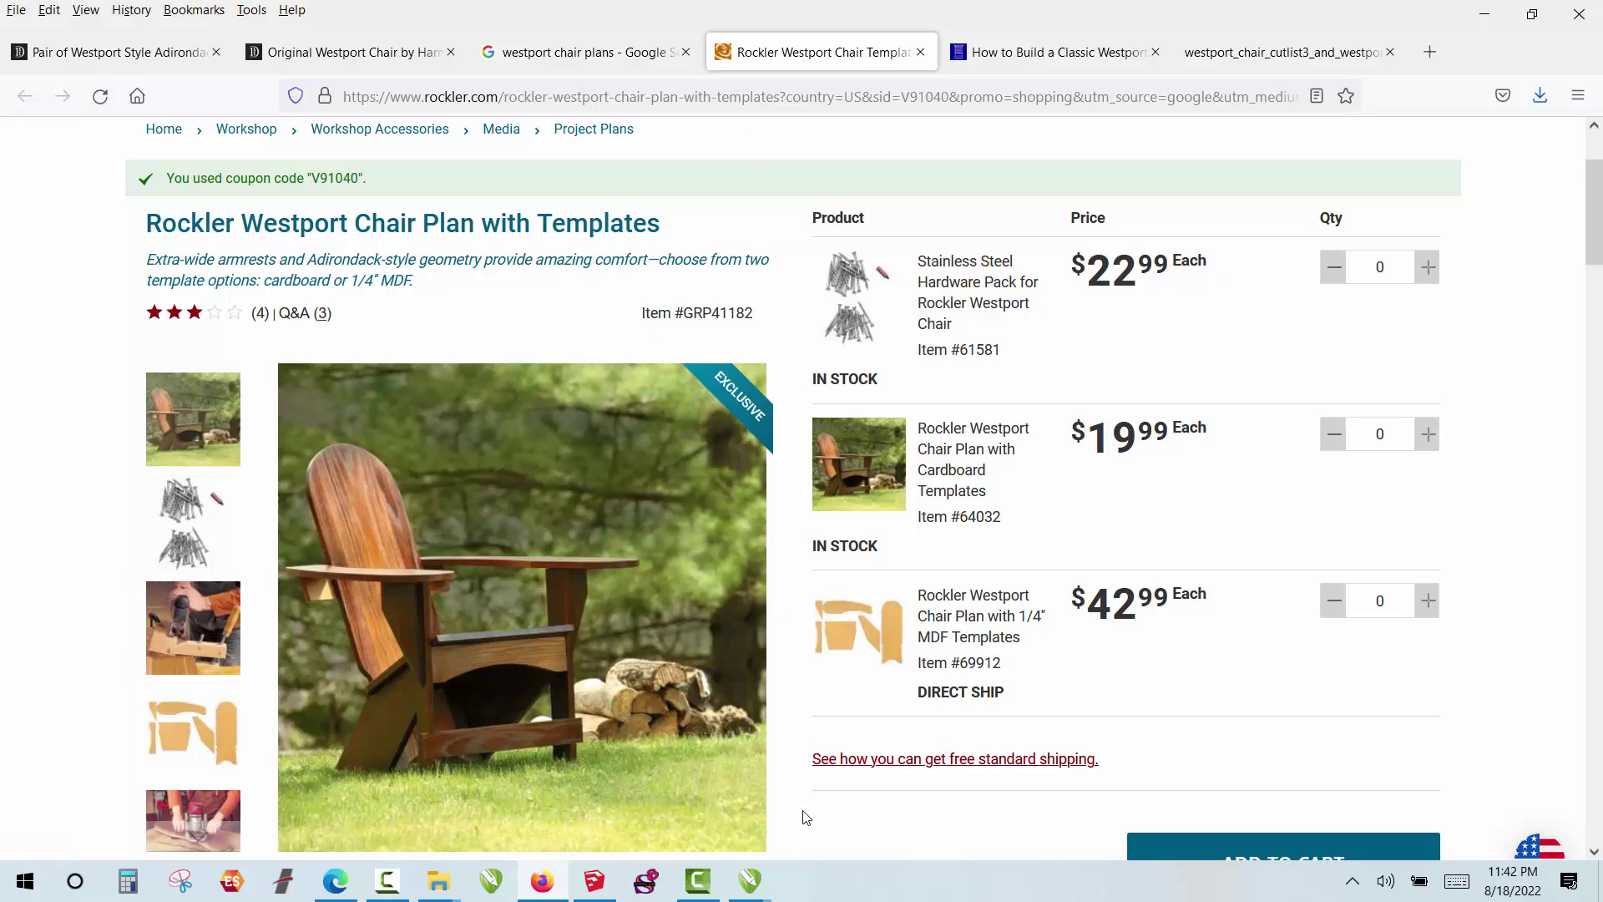
# Step: Switch to CorelDRAW and examine the chair's top and side views, the dimensioned arm and leg parts, and the lumber cutting layouts
pyautogui.moveTo(760, 876)
pyautogui.click(695, 789)
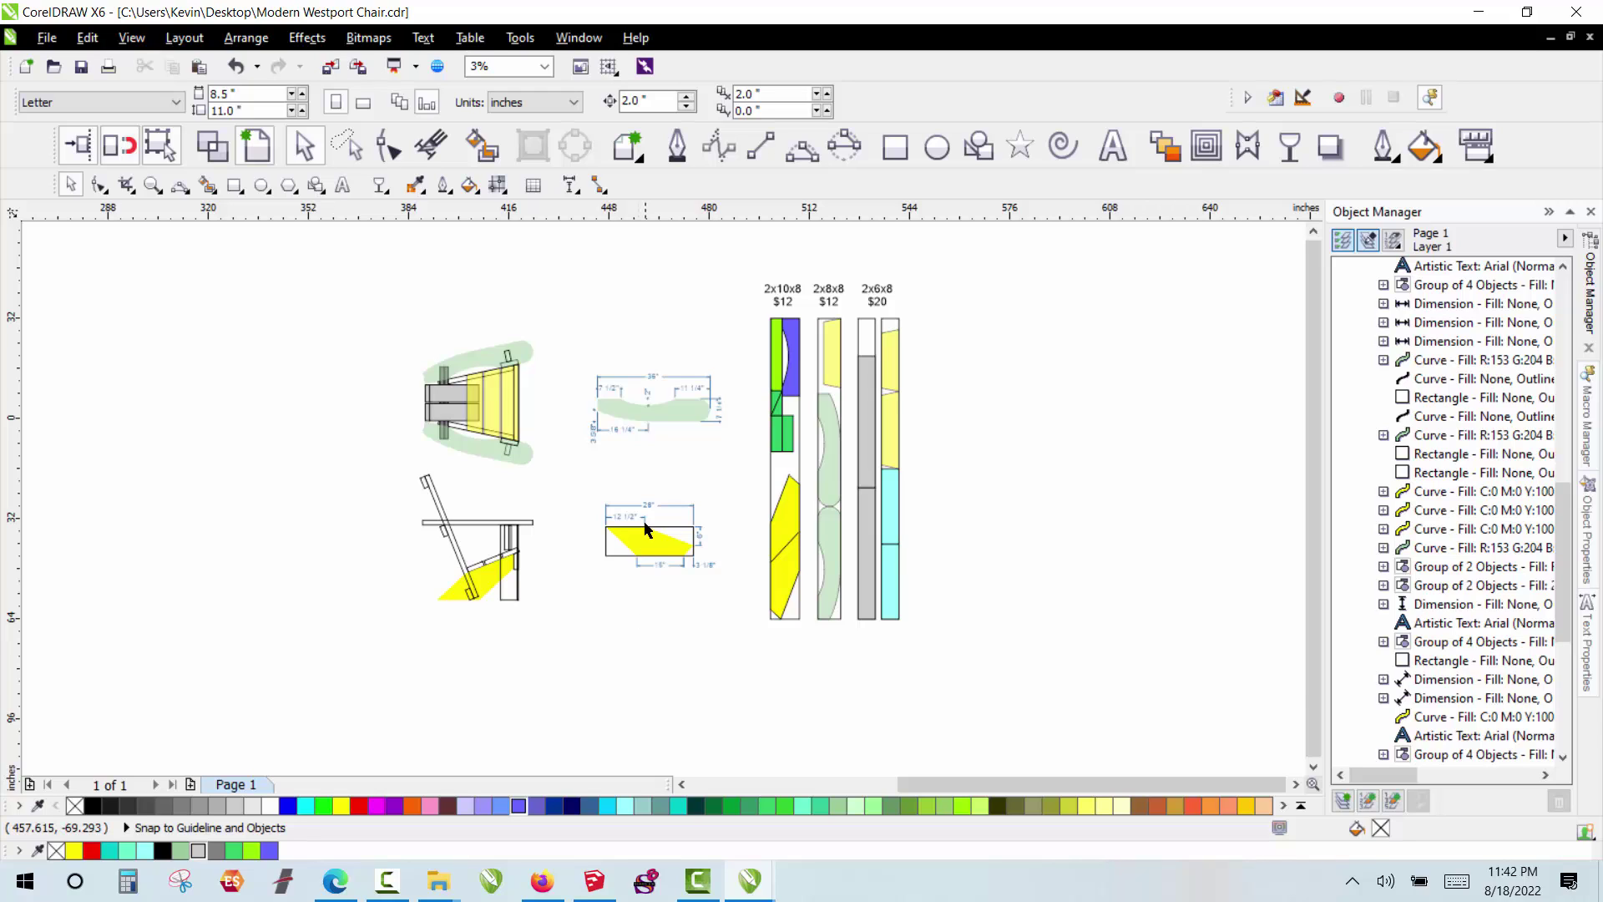
pyautogui.scroll(2, 660, 432)
pyautogui.scroll(-2, 571, 261)
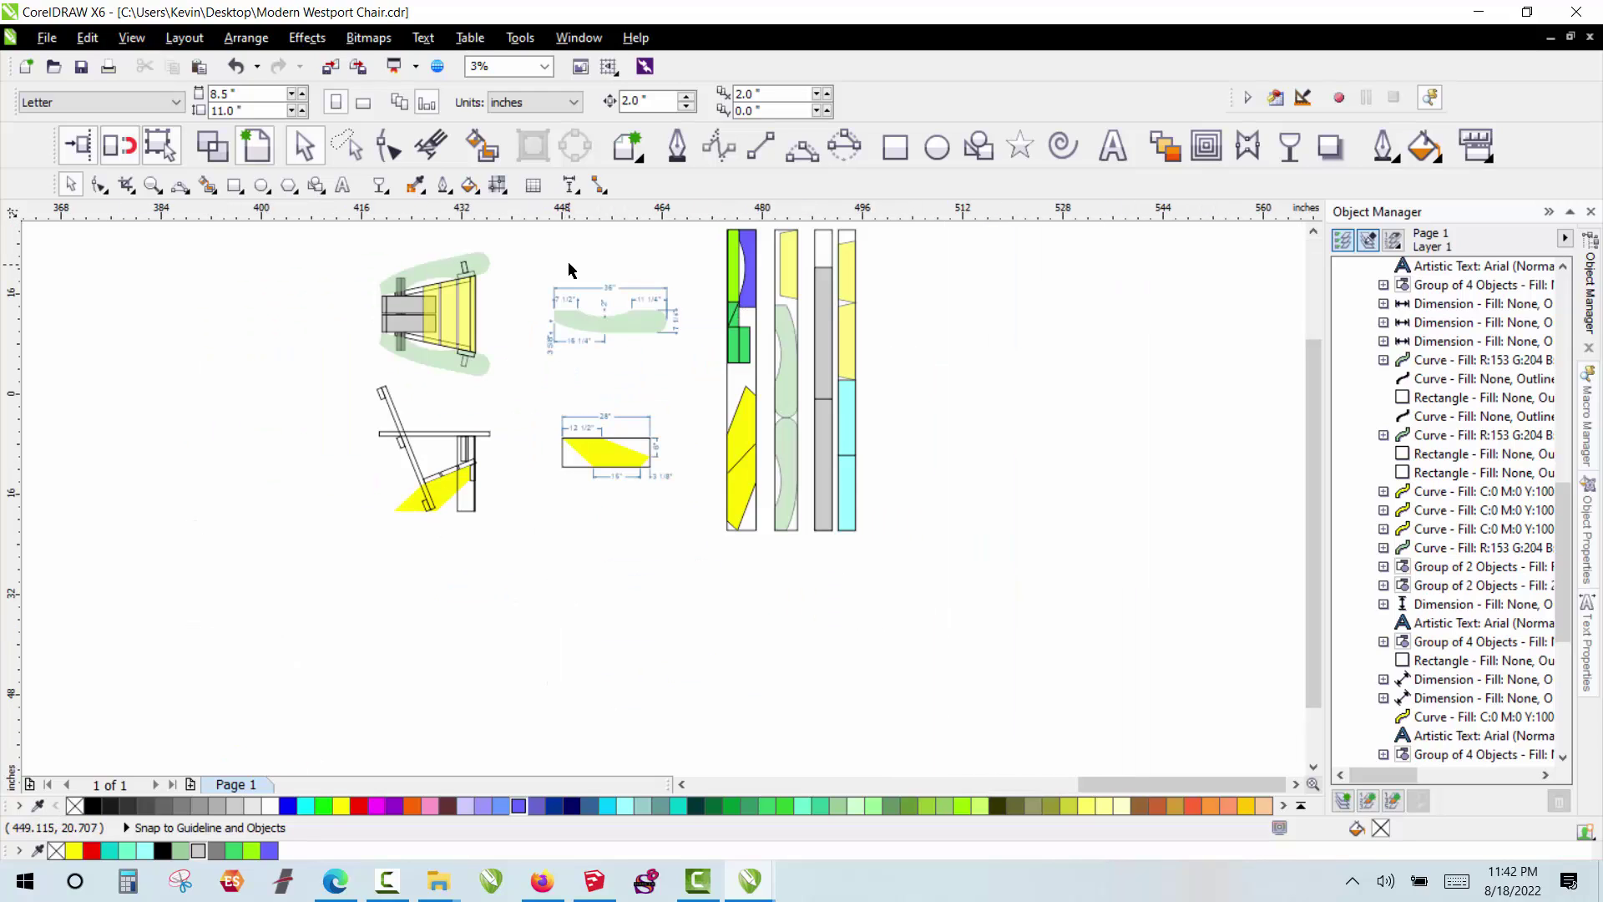
pyautogui.scroll(2, 569, 267)
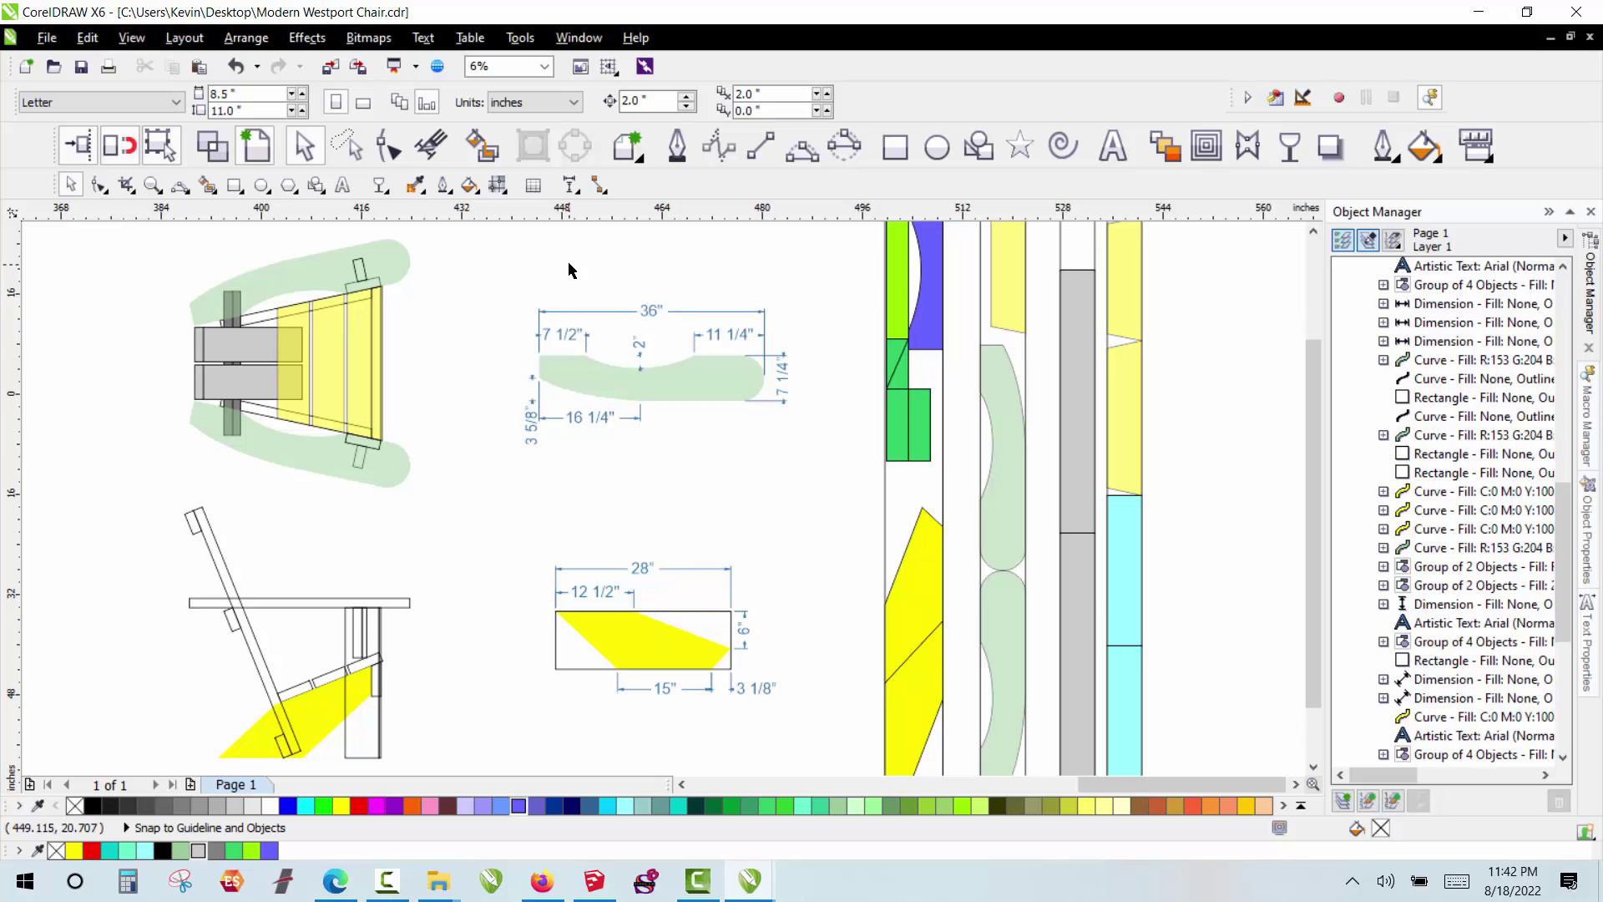
pyautogui.scroll(-1, 478, 375)
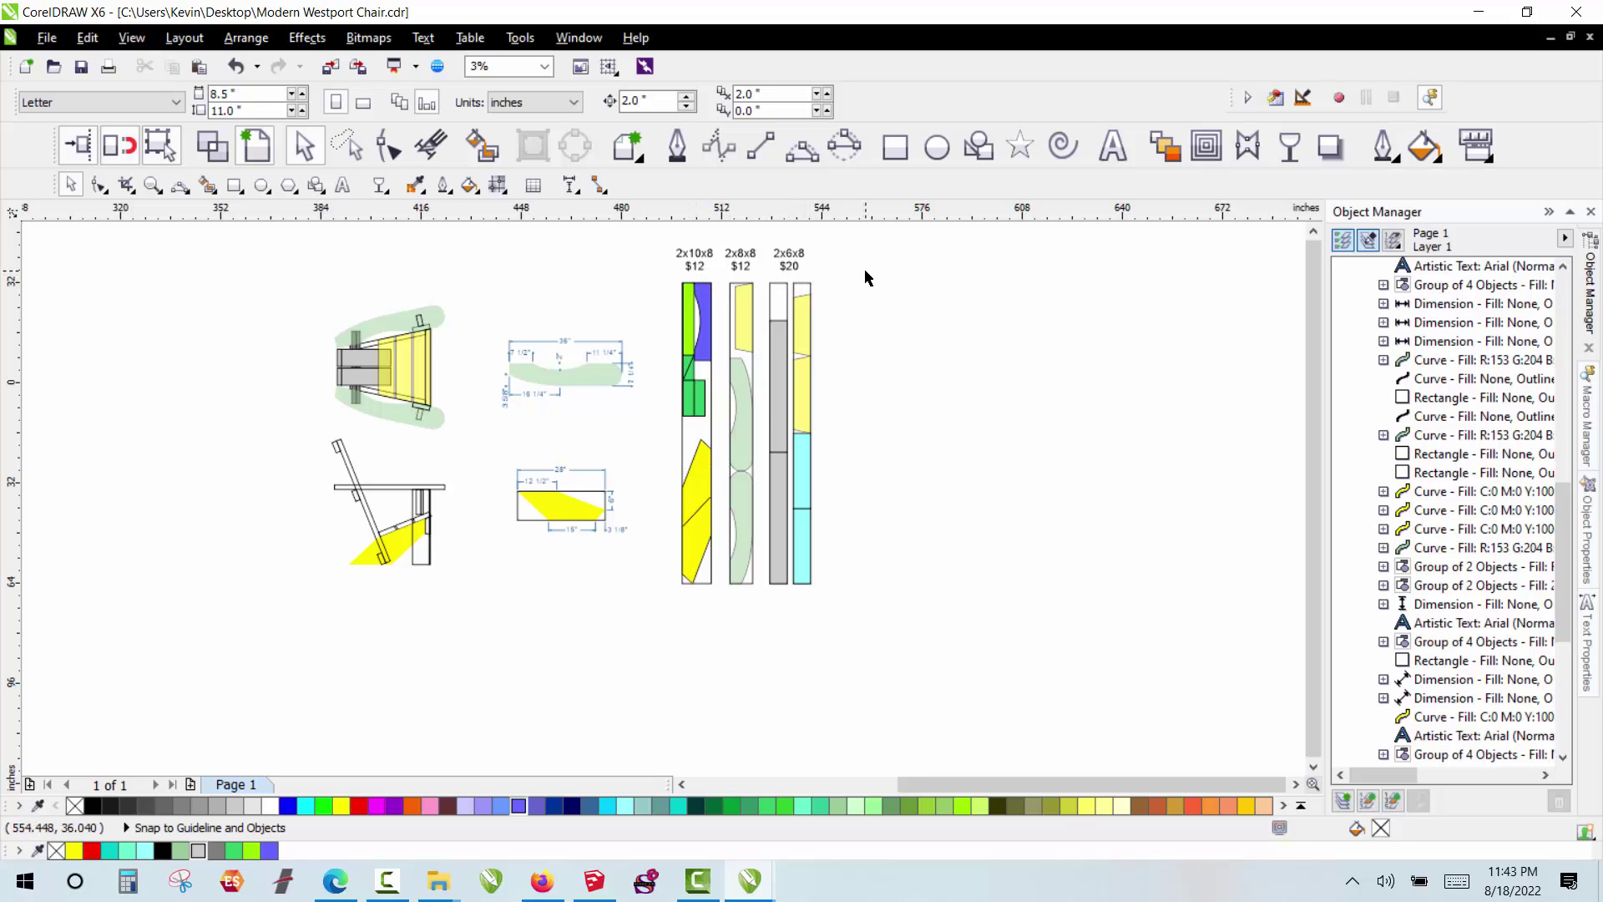
pyautogui.moveTo(866, 269); pyautogui.dragTo(615, 590)
pyautogui.click(789, 666)
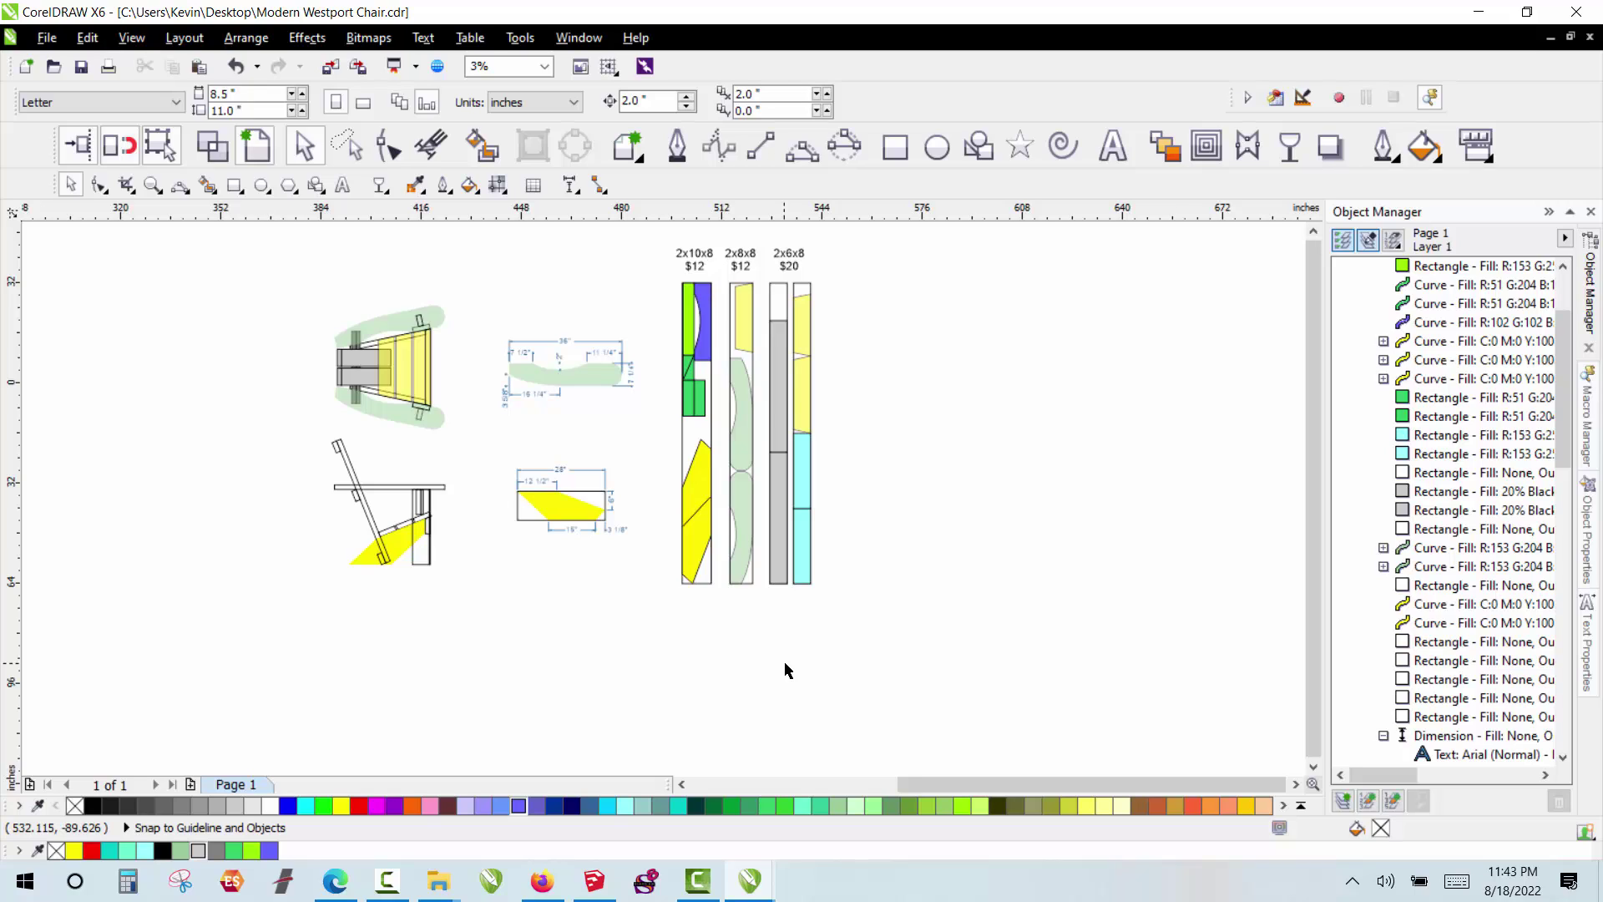
pyautogui.scroll(1, 752, 607)
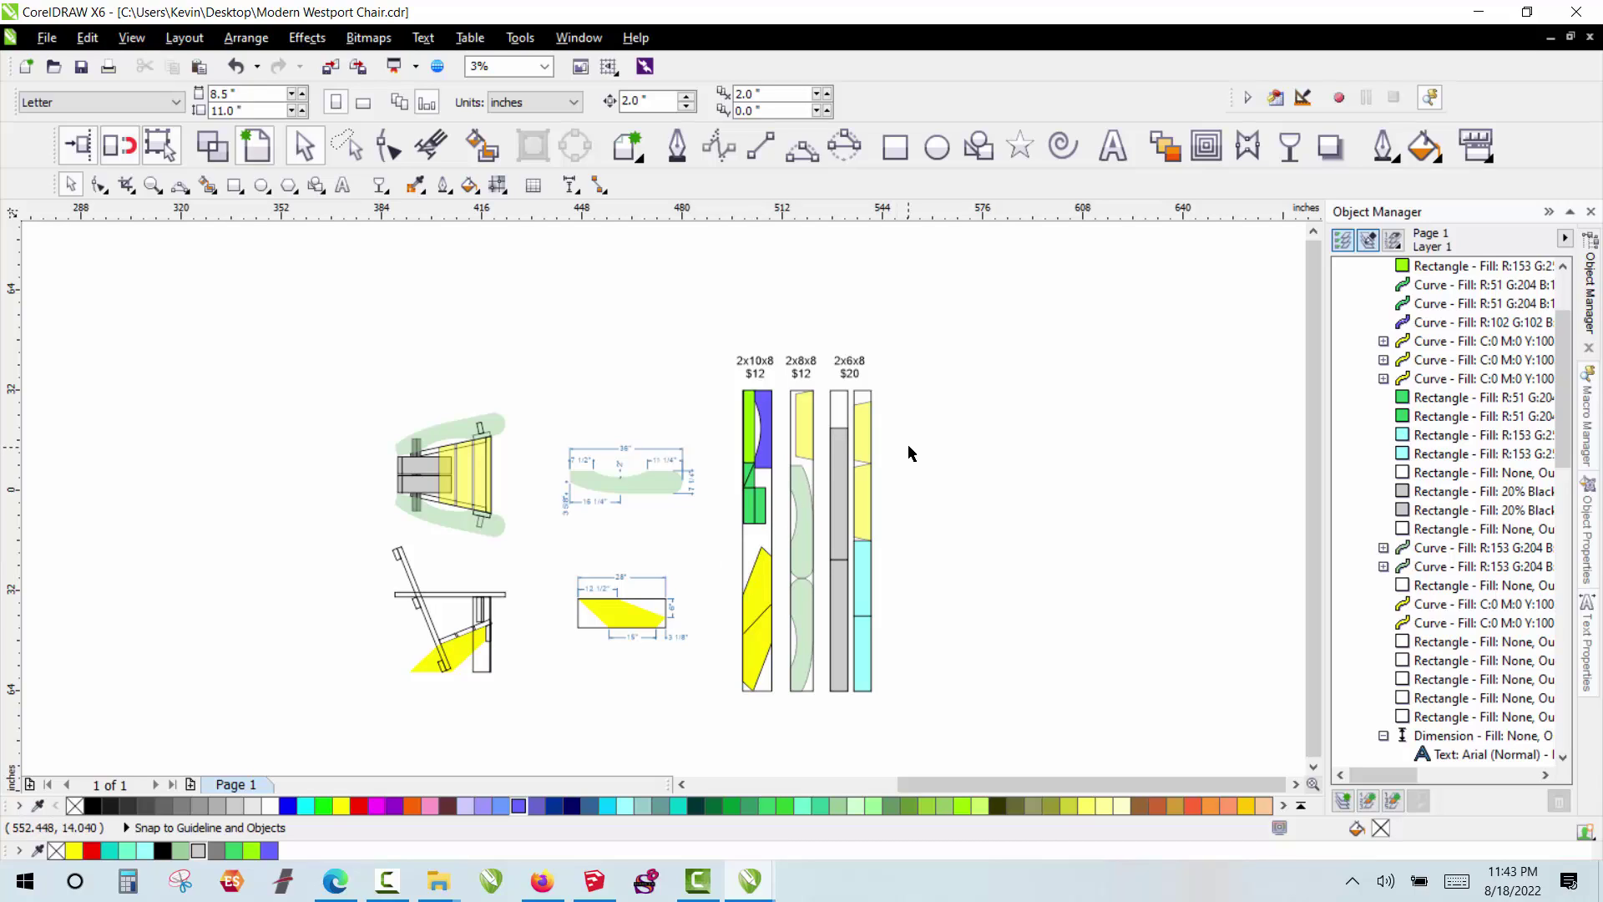
# Step: Switch to the SketchUp chair model and examine its overall form from both front sides
pyautogui.click(592, 879)
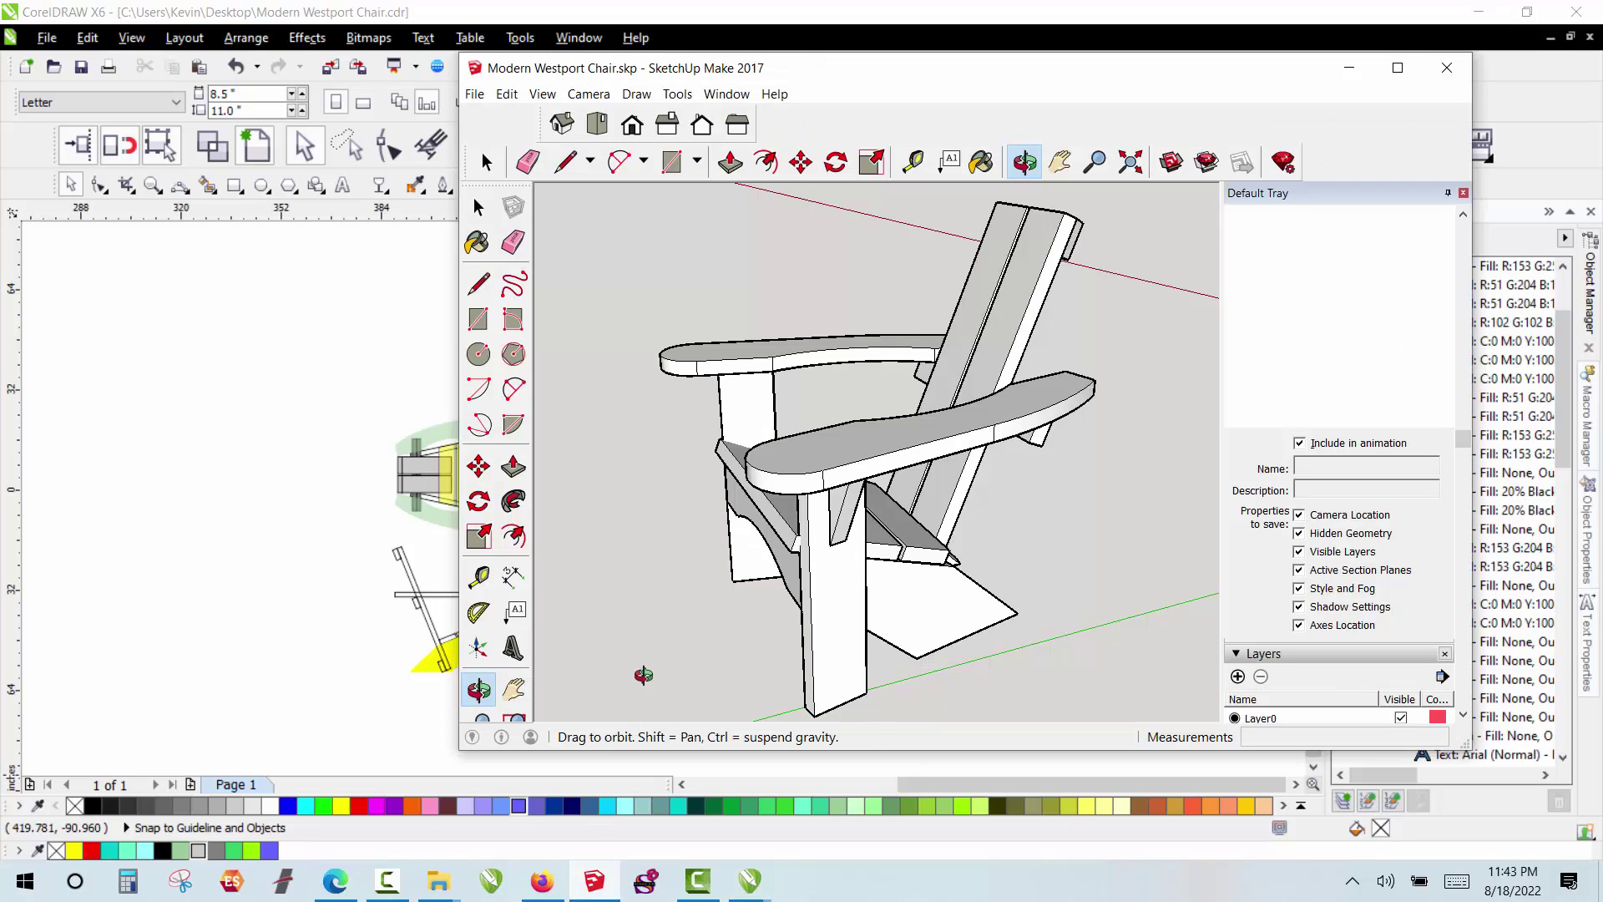
pyautogui.moveTo(649, 618)
pyautogui.mouseDown()
pyautogui.moveTo(706, 446)
pyautogui.moveTo(881, 350)
pyautogui.moveTo(1005, 351)
pyautogui.moveTo(1138, 418)
pyautogui.moveTo(1156, 383)
pyautogui.moveTo(861, 475)
pyautogui.moveTo(850, 521)
pyautogui.moveTo(627, 426)
pyautogui.moveTo(762, 563)
pyautogui.moveTo(949, 506)
pyautogui.moveTo(793, 526)
pyautogui.moveTo(985, 519)
pyautogui.moveTo(874, 509)
pyautogui.moveTo(848, 497)
pyautogui.moveTo(860, 463)
pyautogui.mouseUp()
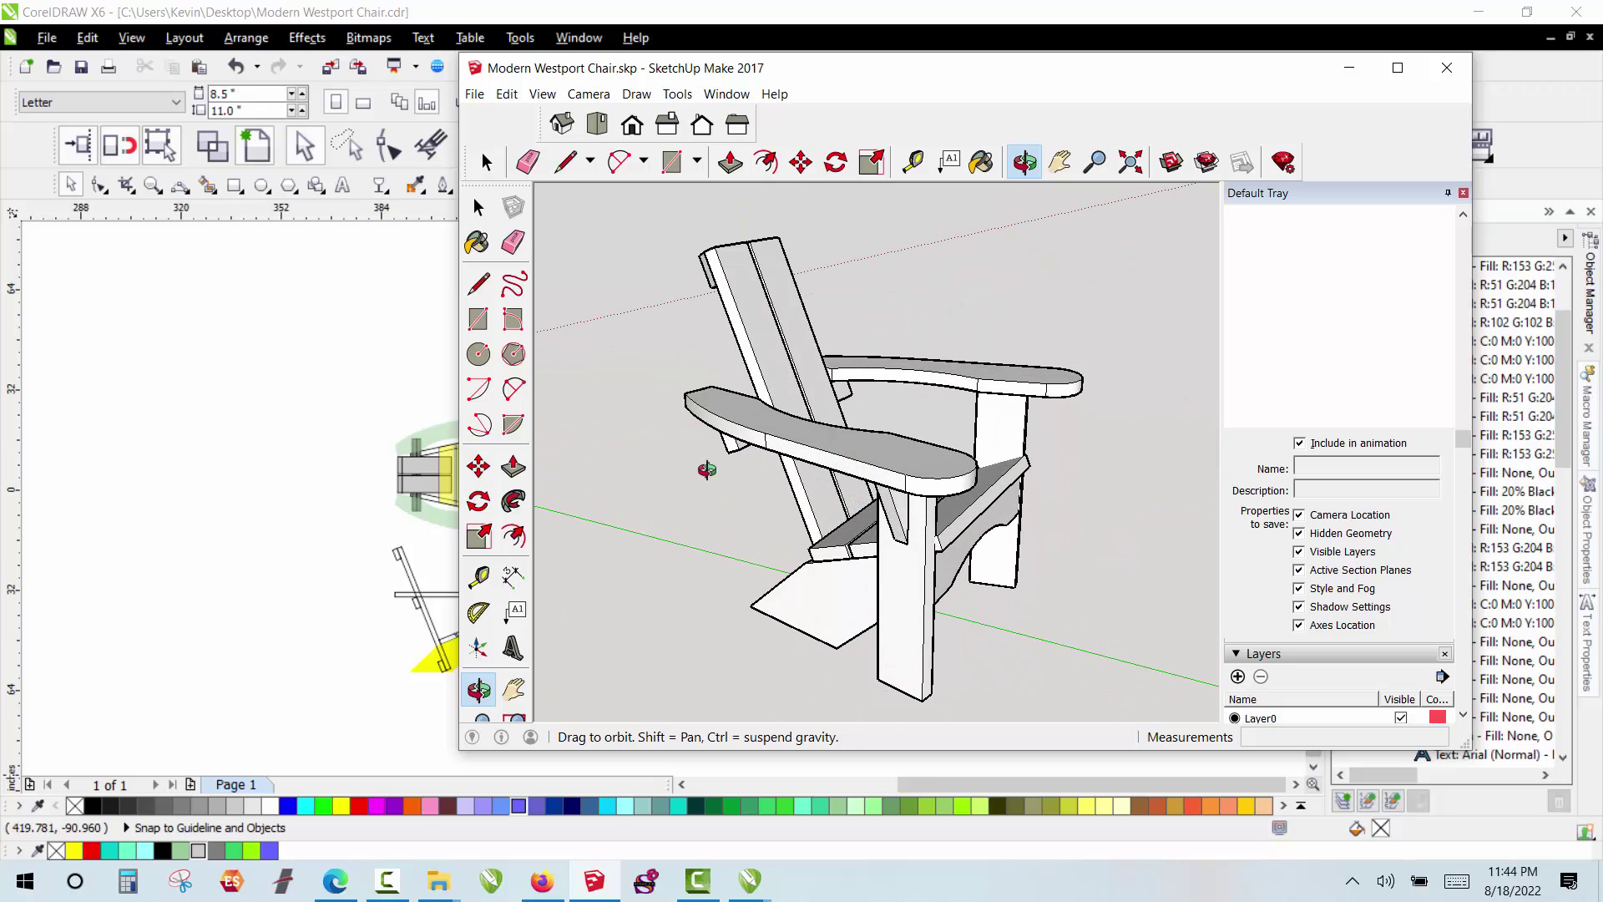
pyautogui.moveTo(707, 470)
pyautogui.mouseDown()
pyautogui.moveTo(835, 434)
pyautogui.moveTo(734, 418)
pyautogui.mouseUp()
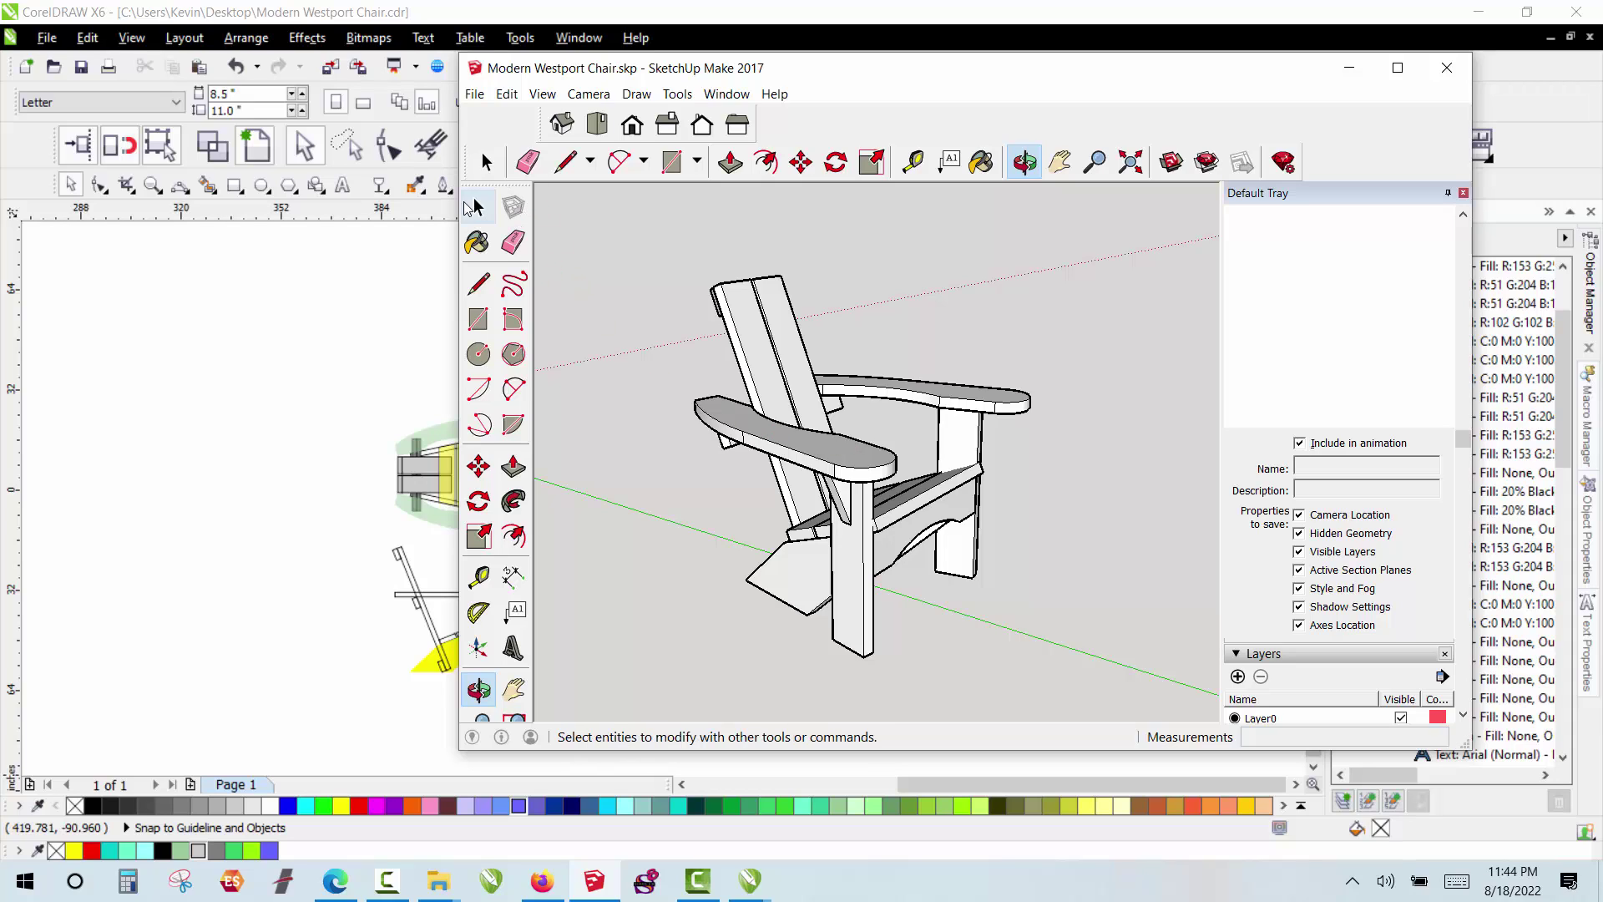
pyautogui.click(471, 207)
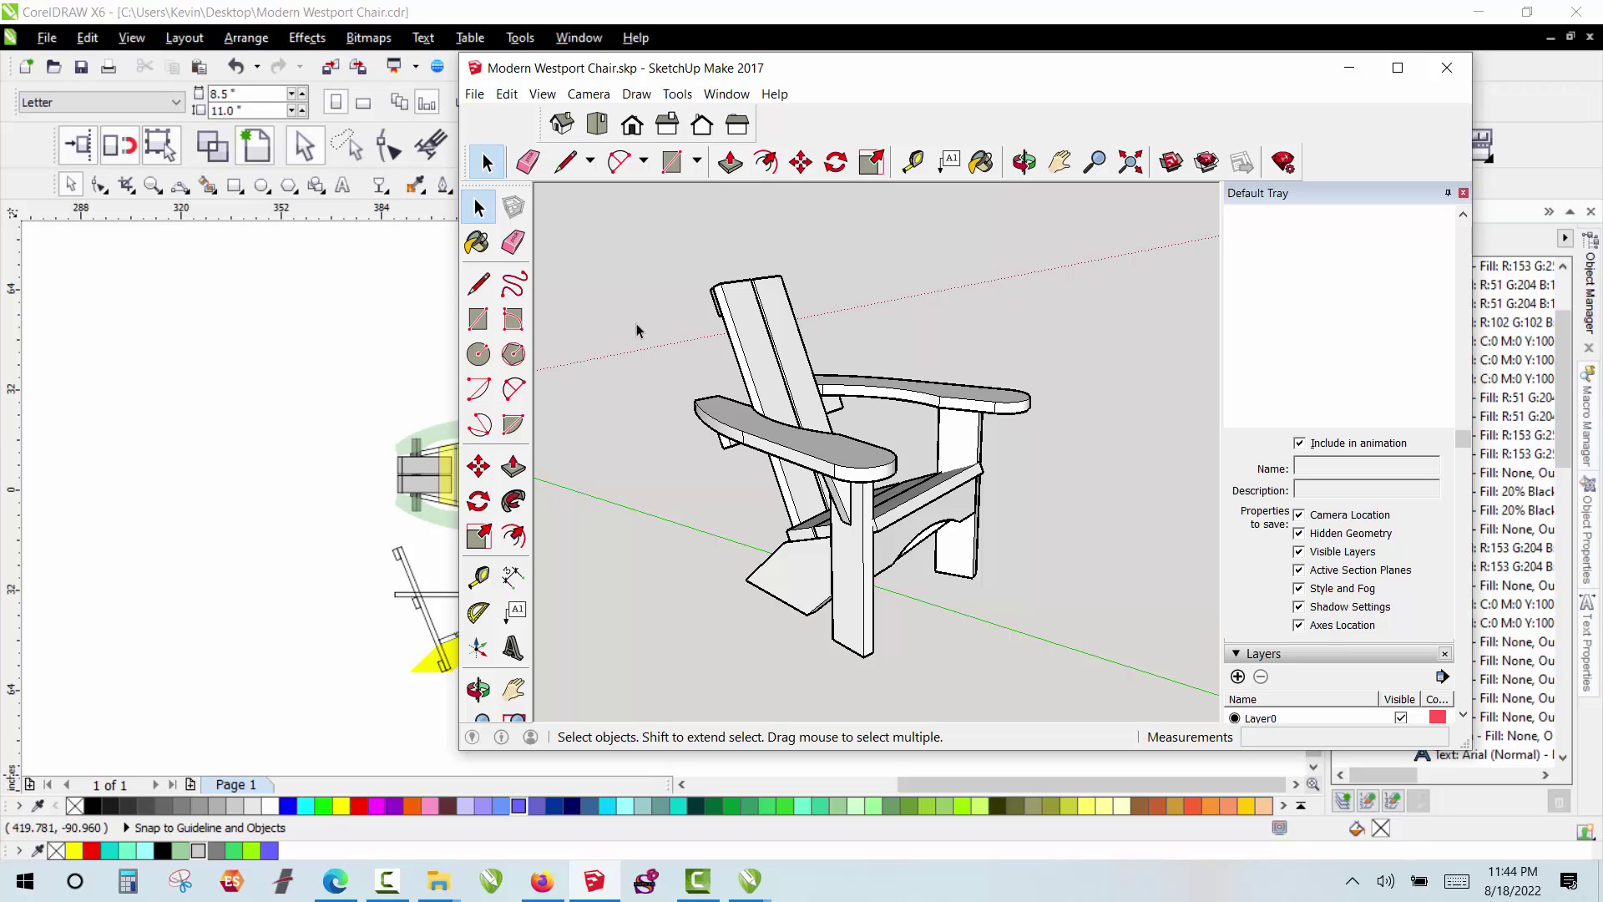
pyautogui.click(1024, 161)
pyautogui.moveTo(888, 379); pyautogui.dragTo(974, 393)
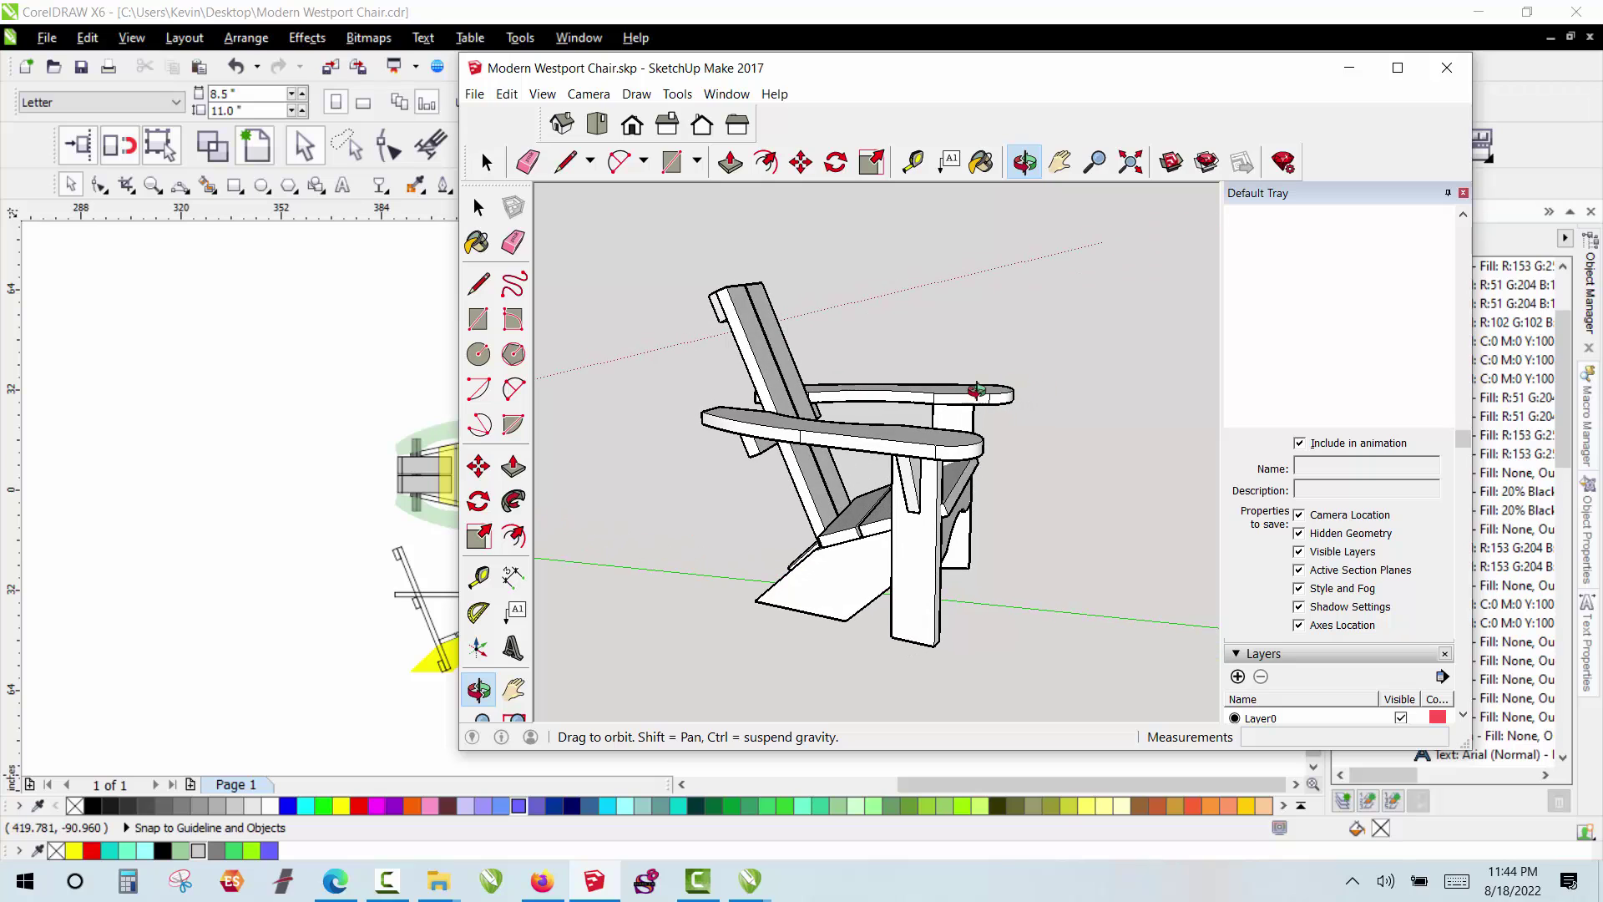
# Step: Examine the back boards, the upper crosspiece and the rear arm support from behind and beneath the arm
pyautogui.moveTo(772, 488); pyautogui.dragTo(761, 411)
pyautogui.scroll(3, 869, 418)
pyautogui.scroll(3, 639, 297)
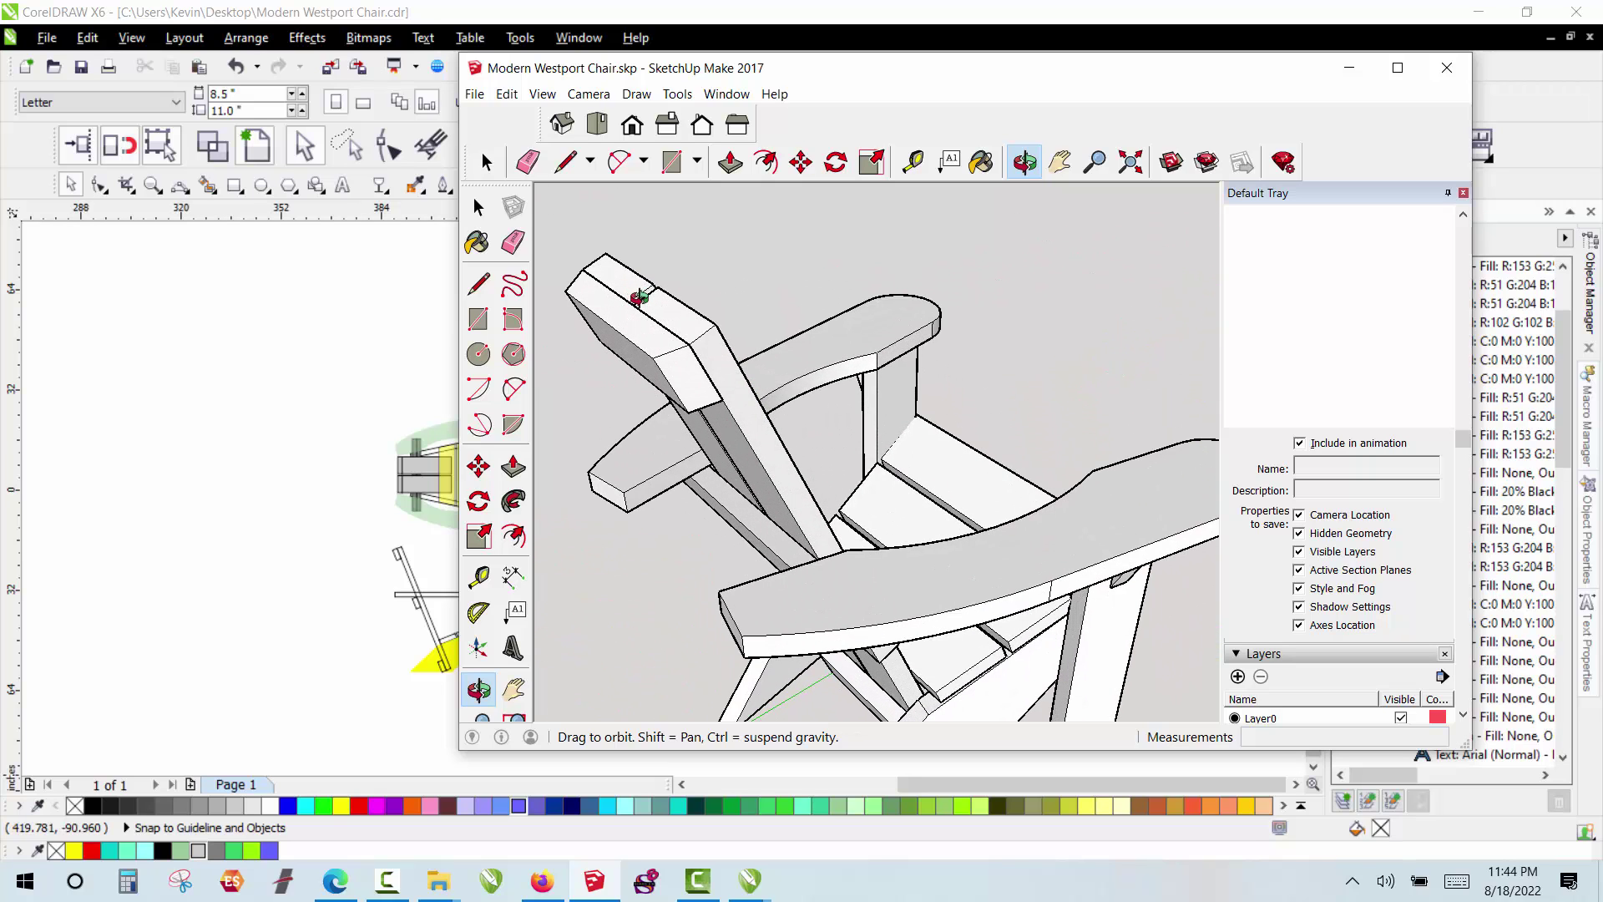
pyautogui.scroll(-3, 666, 354)
pyautogui.scroll(3, 638, 356)
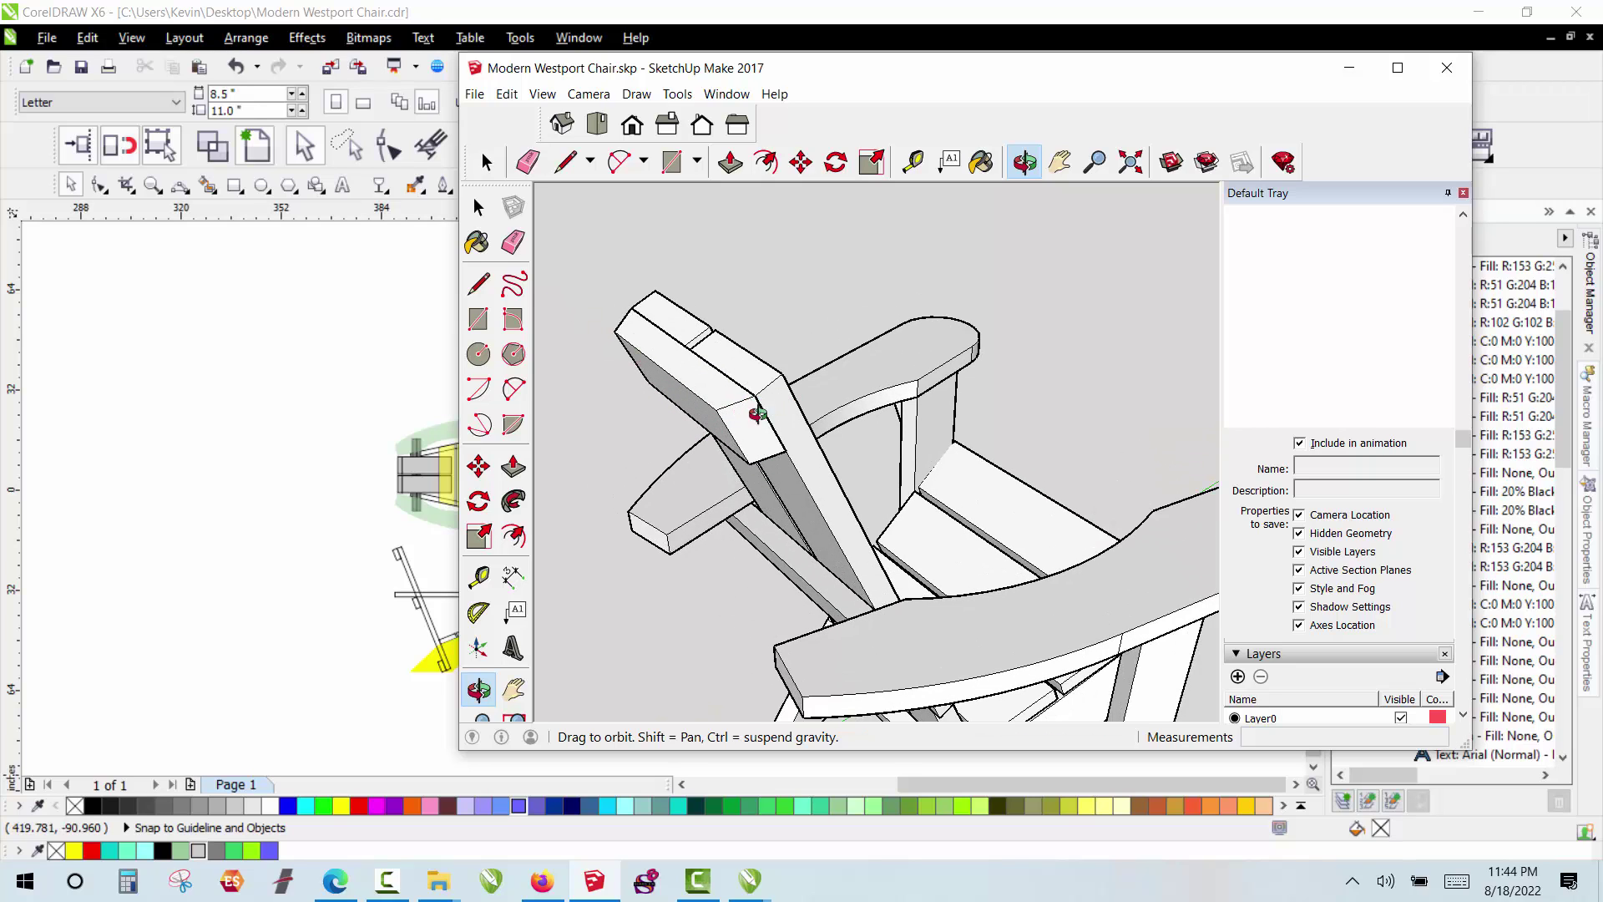
pyautogui.scroll(-3, 616, 357)
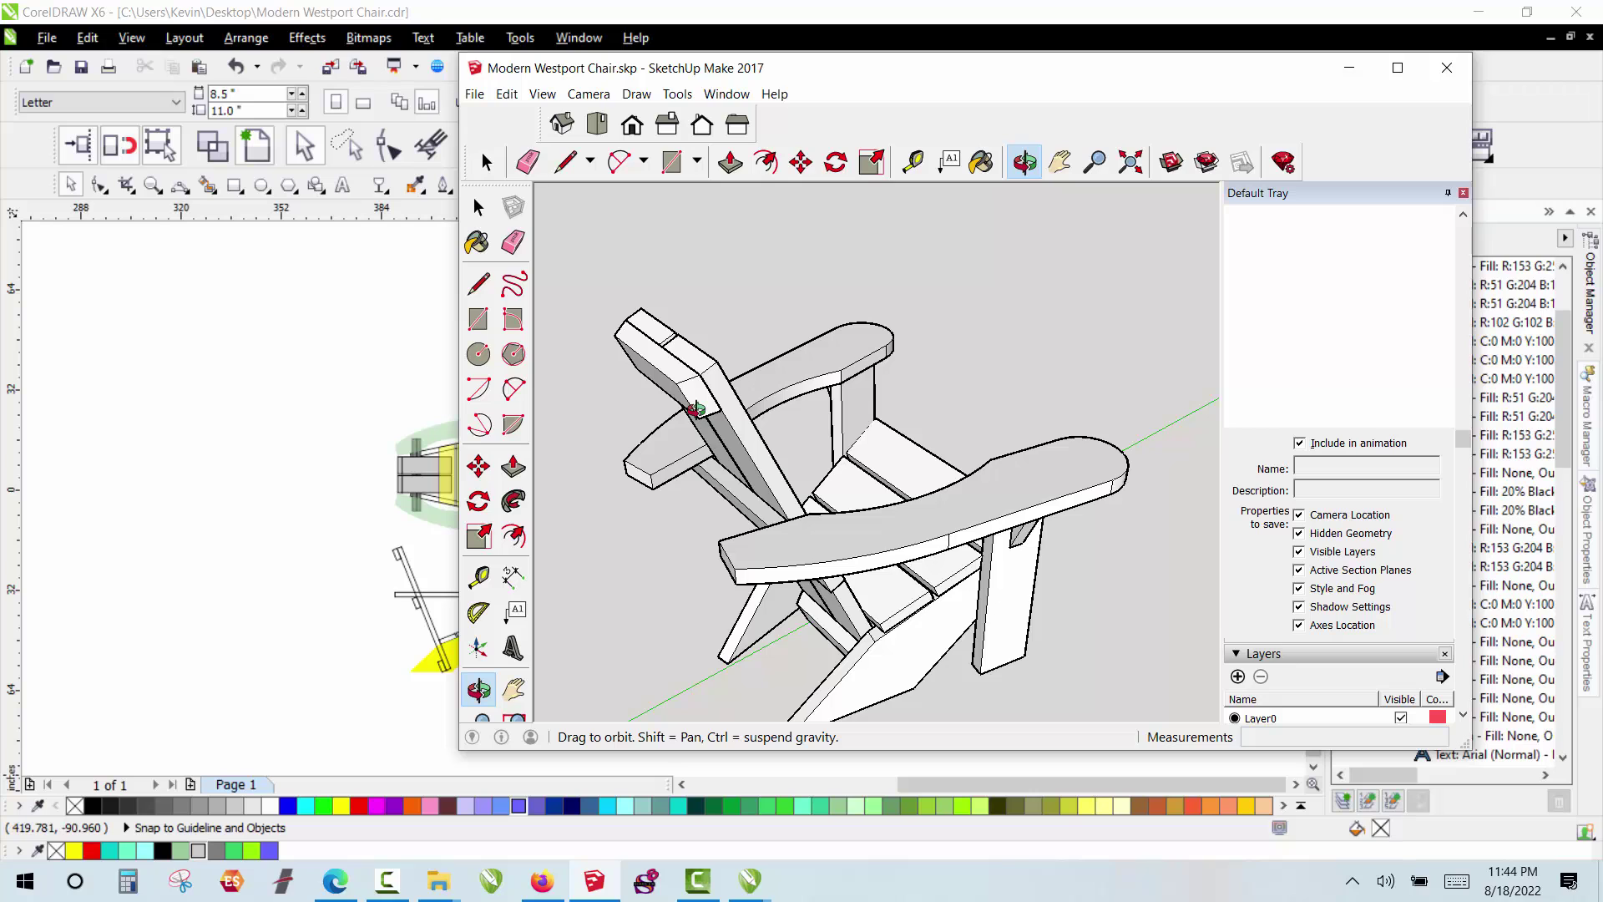
pyautogui.moveTo(699, 405); pyautogui.dragTo(741, 385)
pyautogui.scroll(4, 729, 403)
pyautogui.scroll(3, 742, 386)
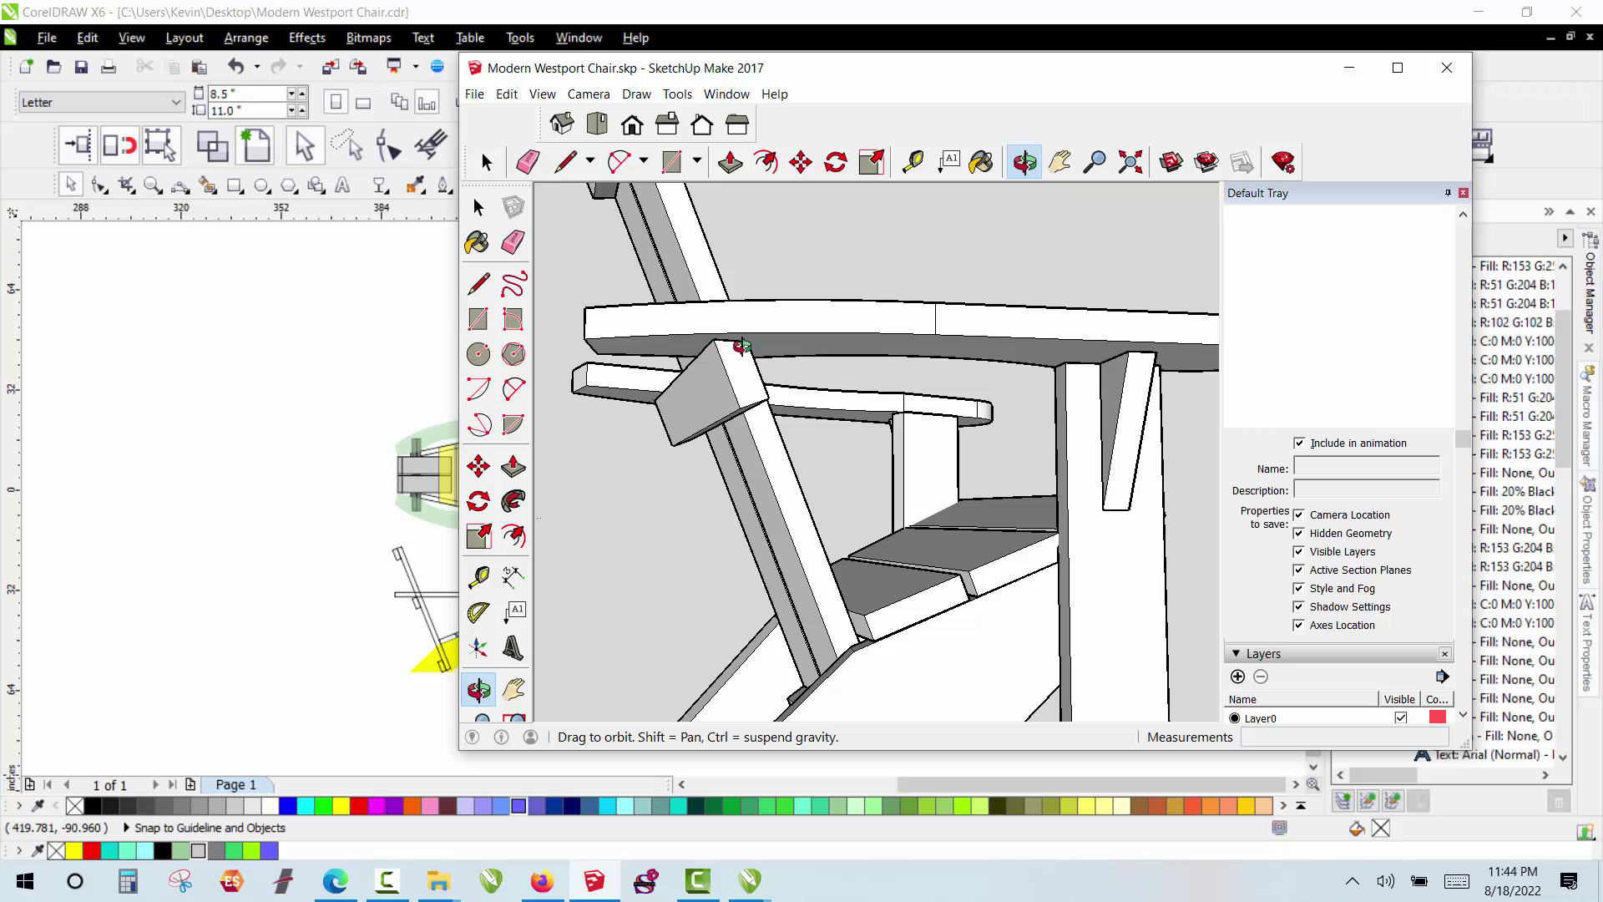
pyautogui.scroll(-4, 687, 387)
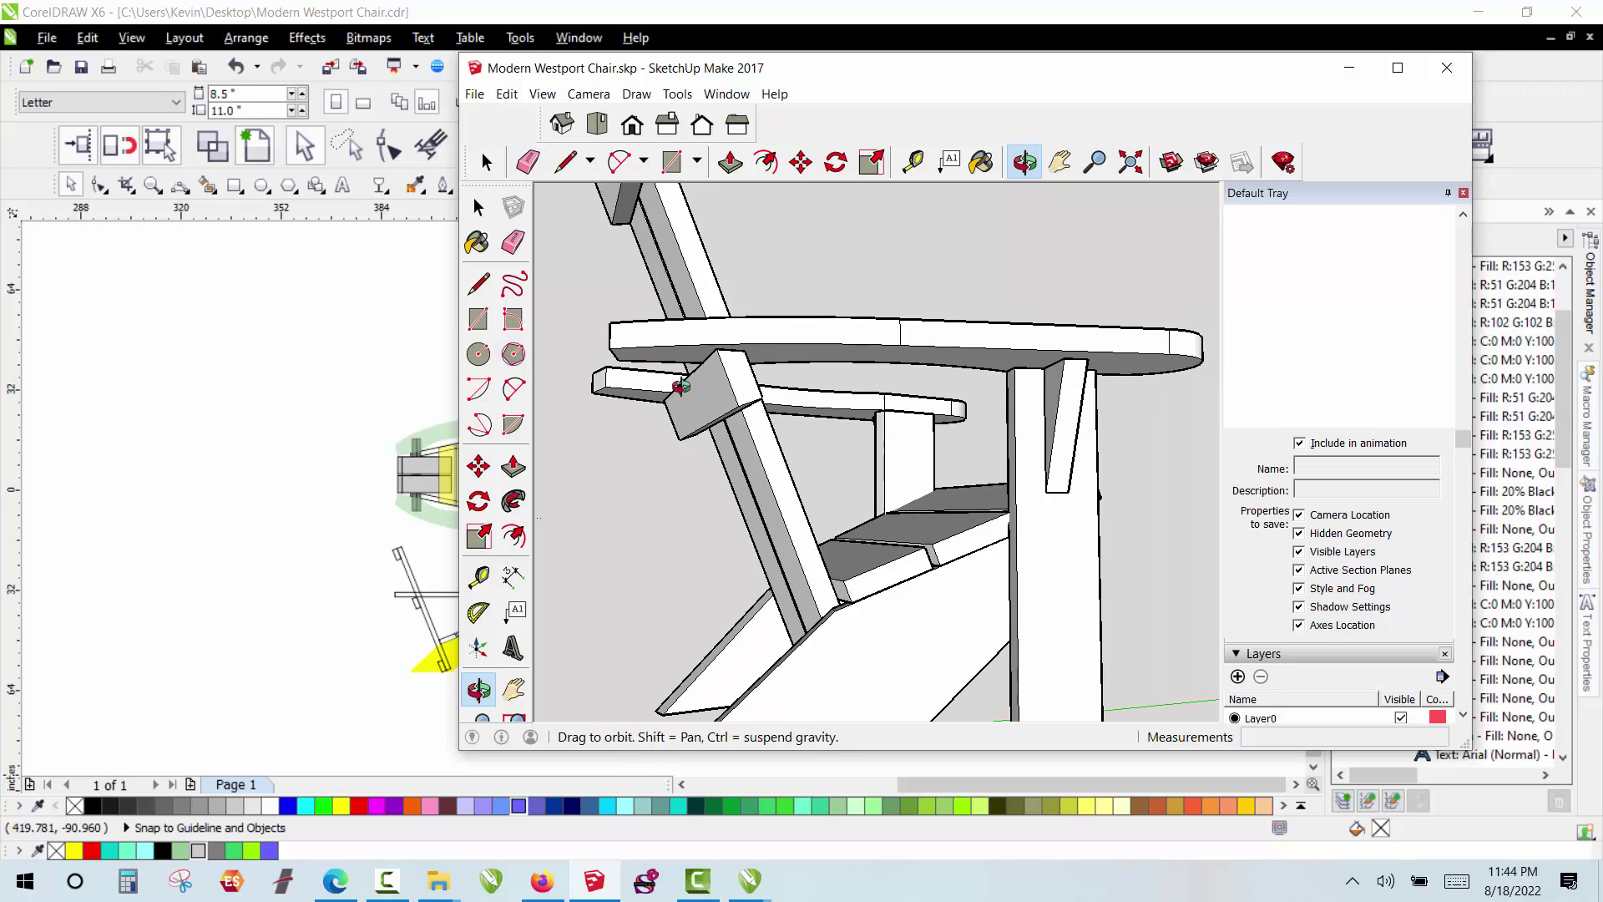
# Step: Move the arched front apron about 17 1/2 inches out in front of the chair
pyautogui.moveTo(686, 387)
pyautogui.mouseDown()
pyautogui.moveTo(554, 404)
pyautogui.moveTo(751, 451)
pyautogui.moveTo(672, 497)
pyautogui.mouseUp()
pyautogui.scroll(2, 885, 526)
pyautogui.scroll(2, 877, 504)
pyautogui.scroll(2, 834, 458)
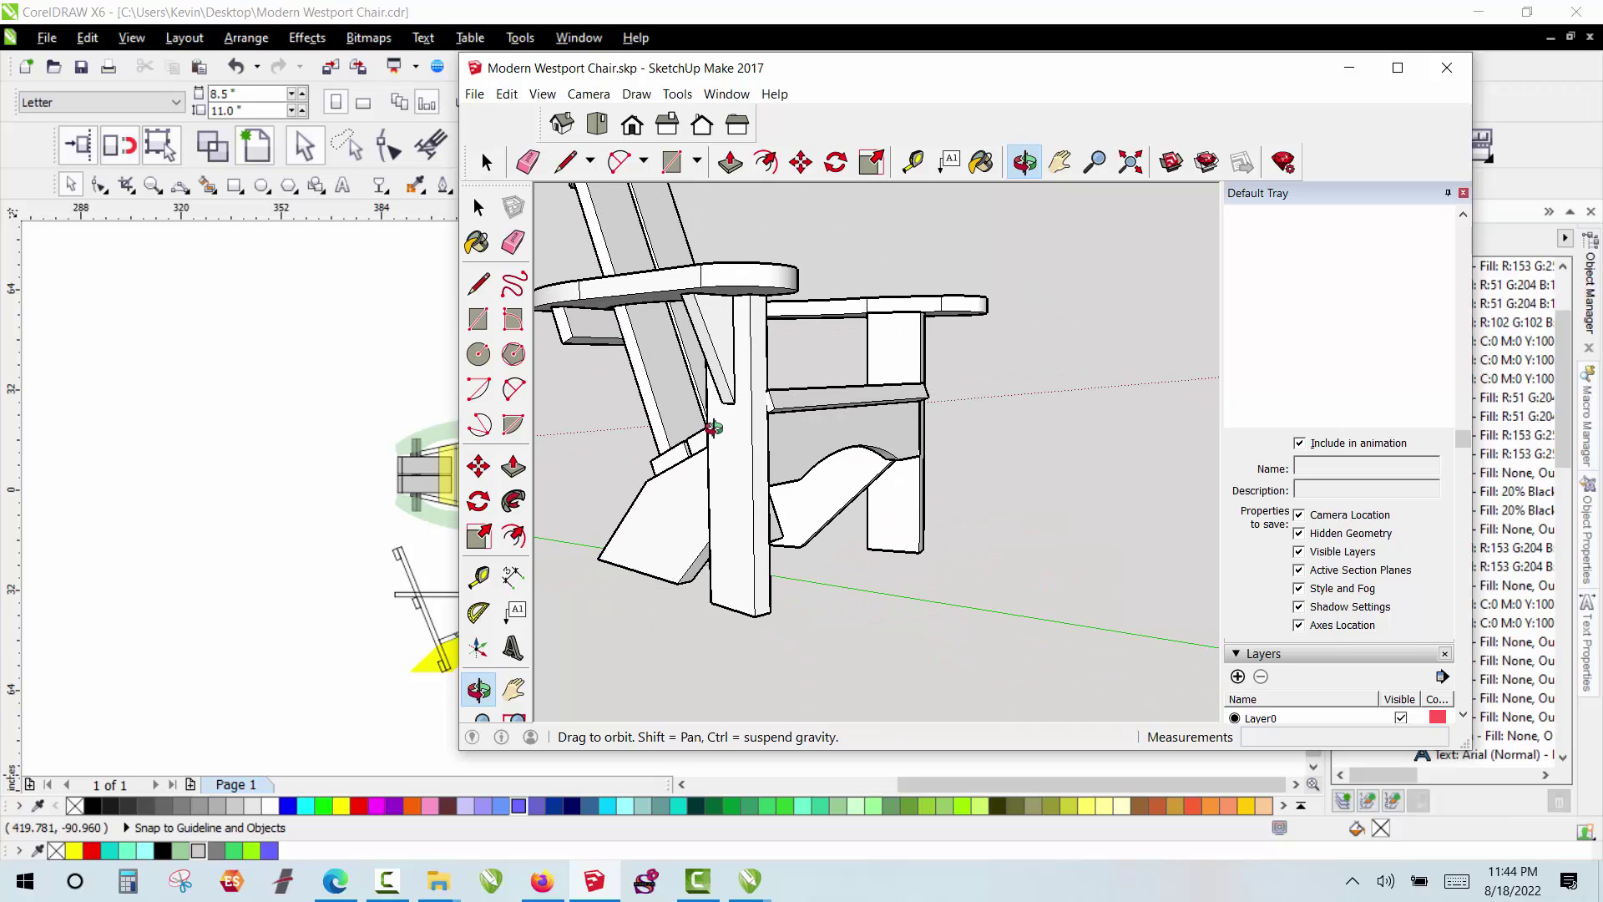
pyautogui.scroll(1, 786, 432)
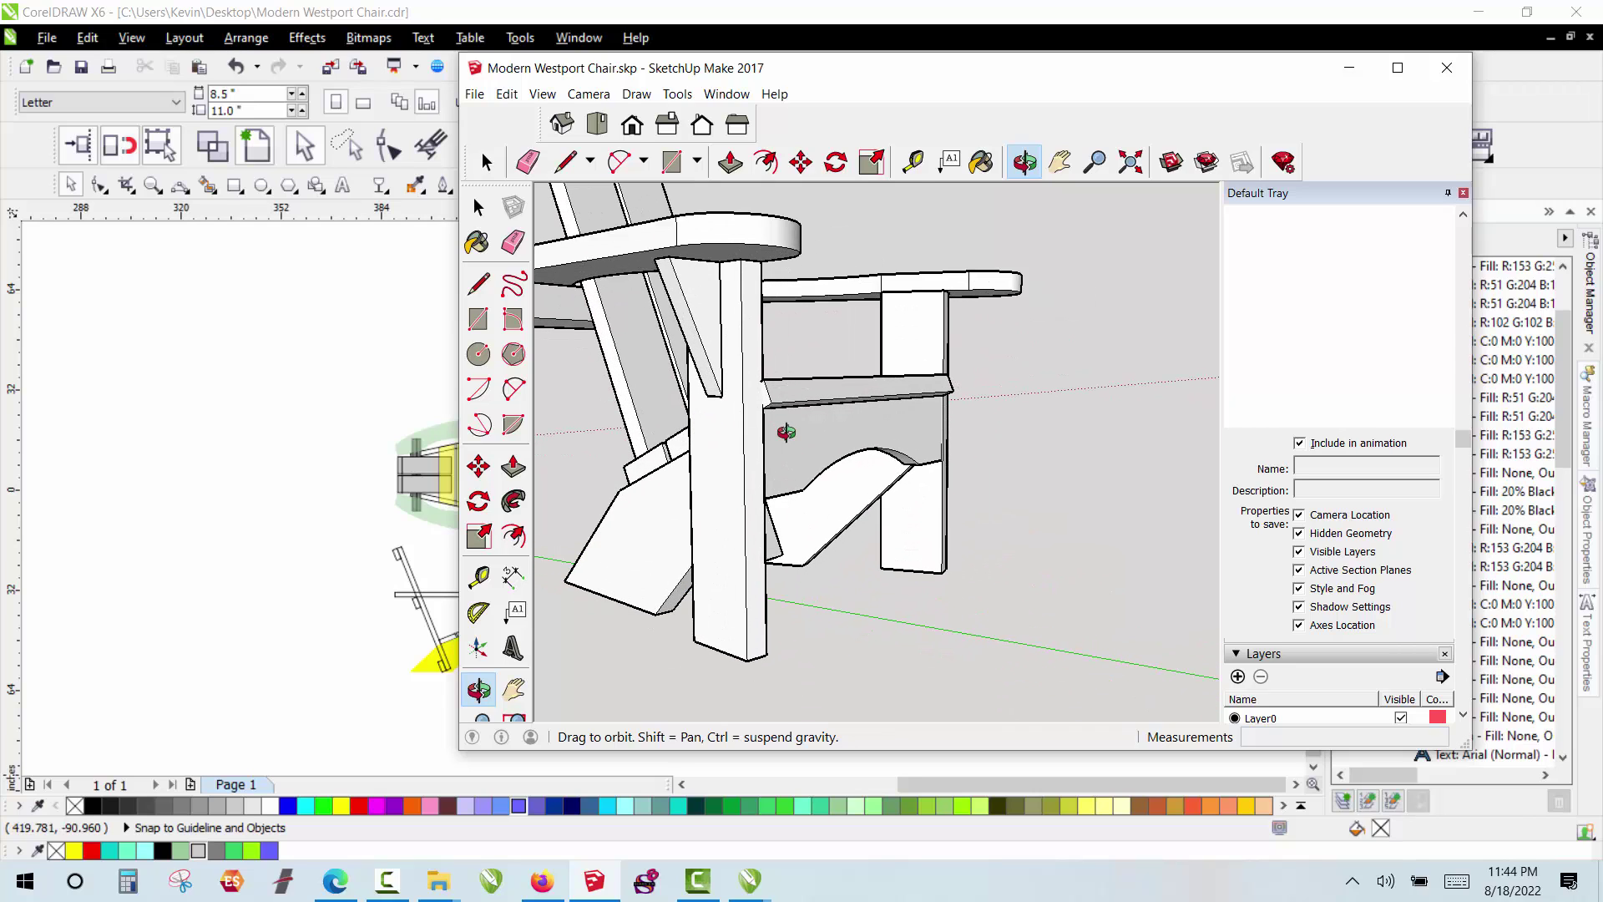
pyautogui.scroll(1, 786, 431)
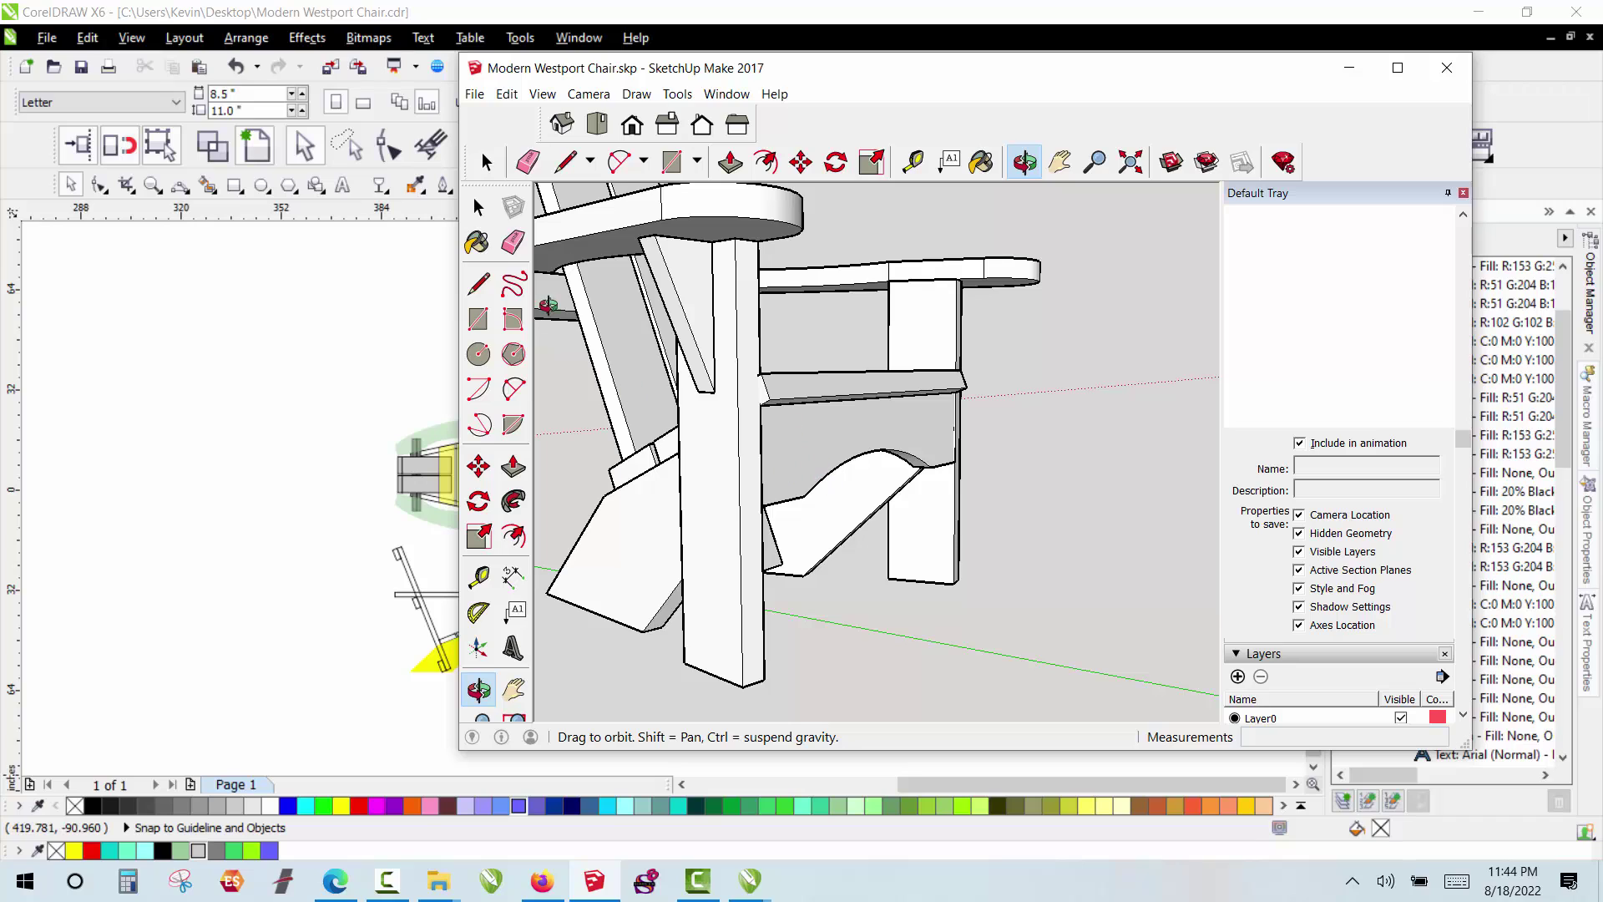
pyautogui.click(480, 208)
pyautogui.click(807, 446)
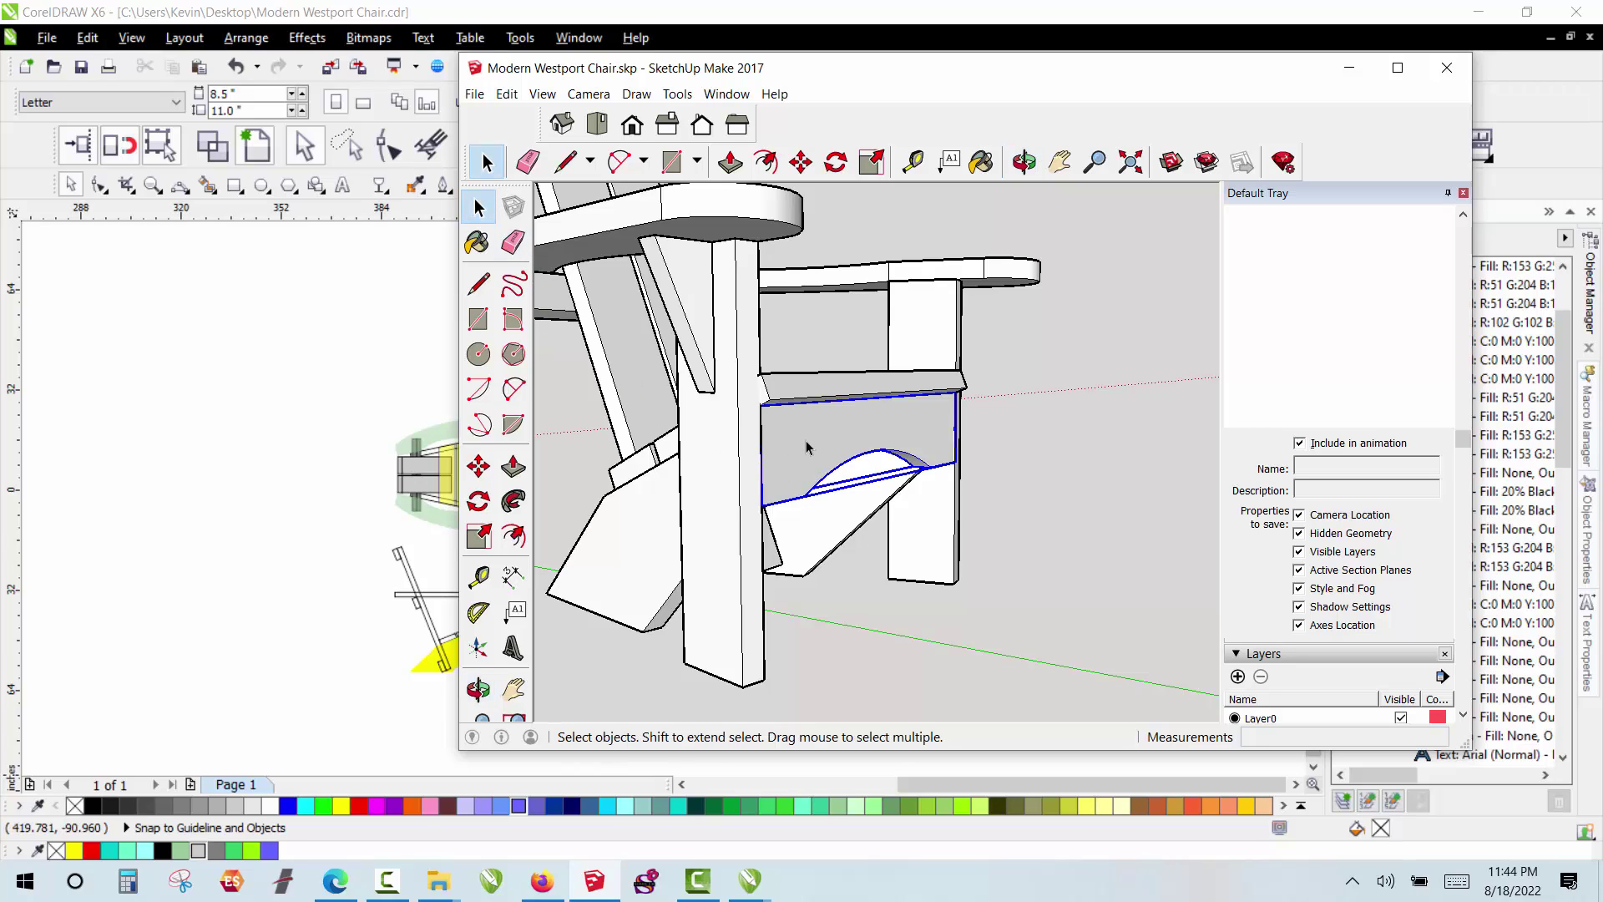
pyautogui.press('m')
pyautogui.click(810, 444)
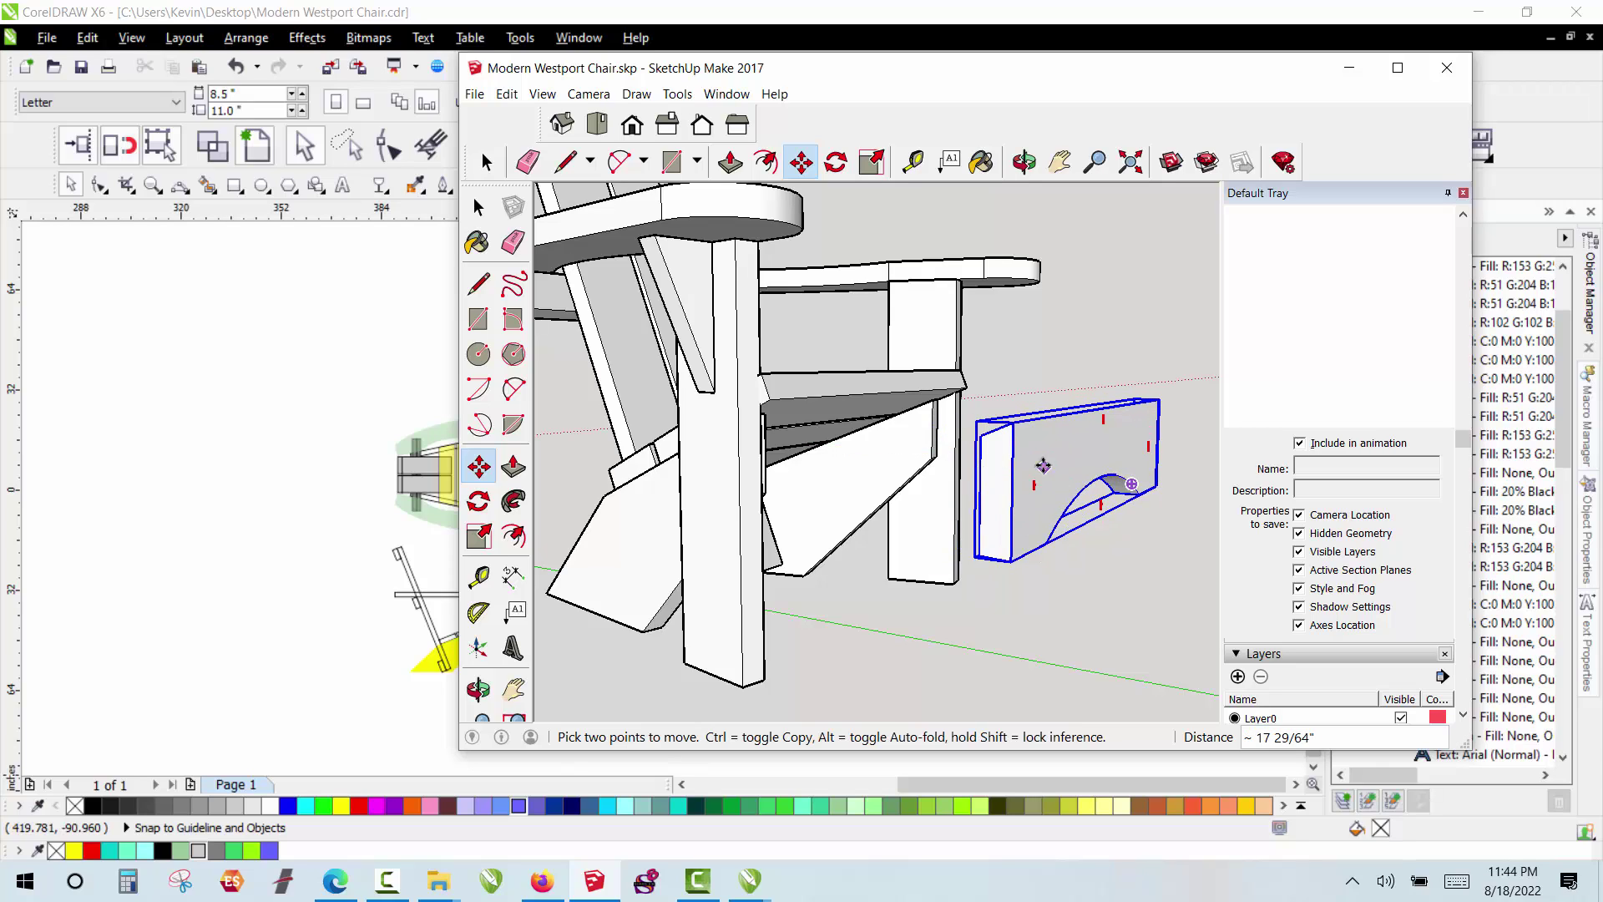
pyautogui.click(1035, 445)
pyautogui.press('space')
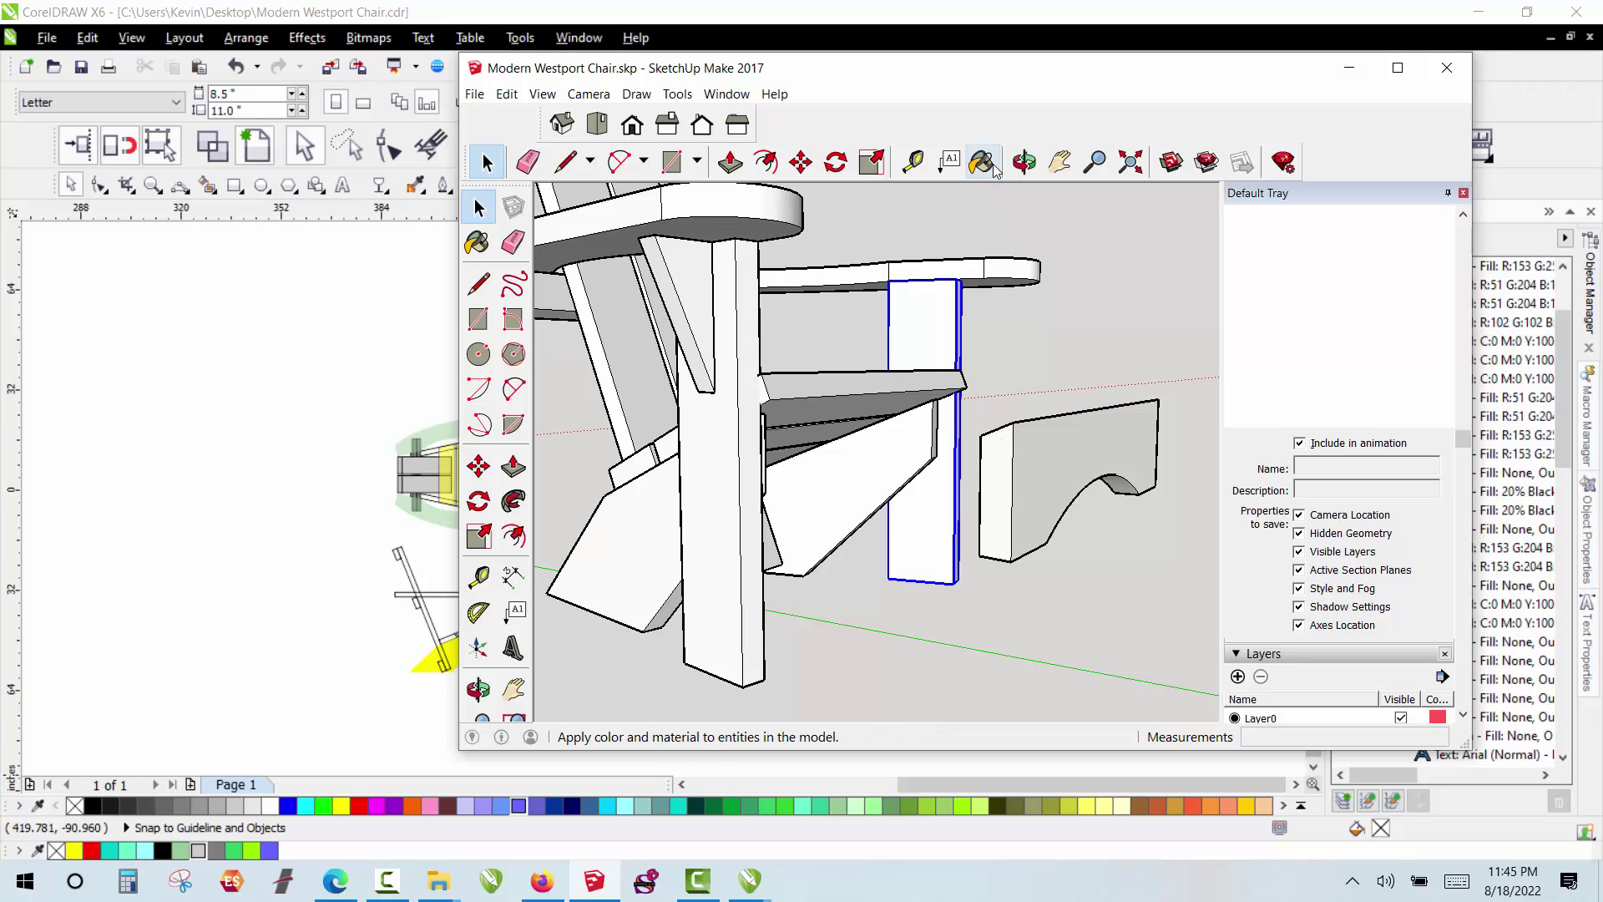
# Step: Examine the angled ends of the pulled-out apron from the front, and undo its move
pyautogui.click(1025, 161)
pyautogui.moveTo(1023, 309)
pyautogui.mouseDown()
pyautogui.moveTo(1020, 340)
pyautogui.moveTo(982, 390)
pyautogui.moveTo(982, 371)
pyautogui.moveTo(883, 543)
pyautogui.moveTo(738, 628)
pyautogui.mouseUp()
pyautogui.scroll(5, 739, 628)
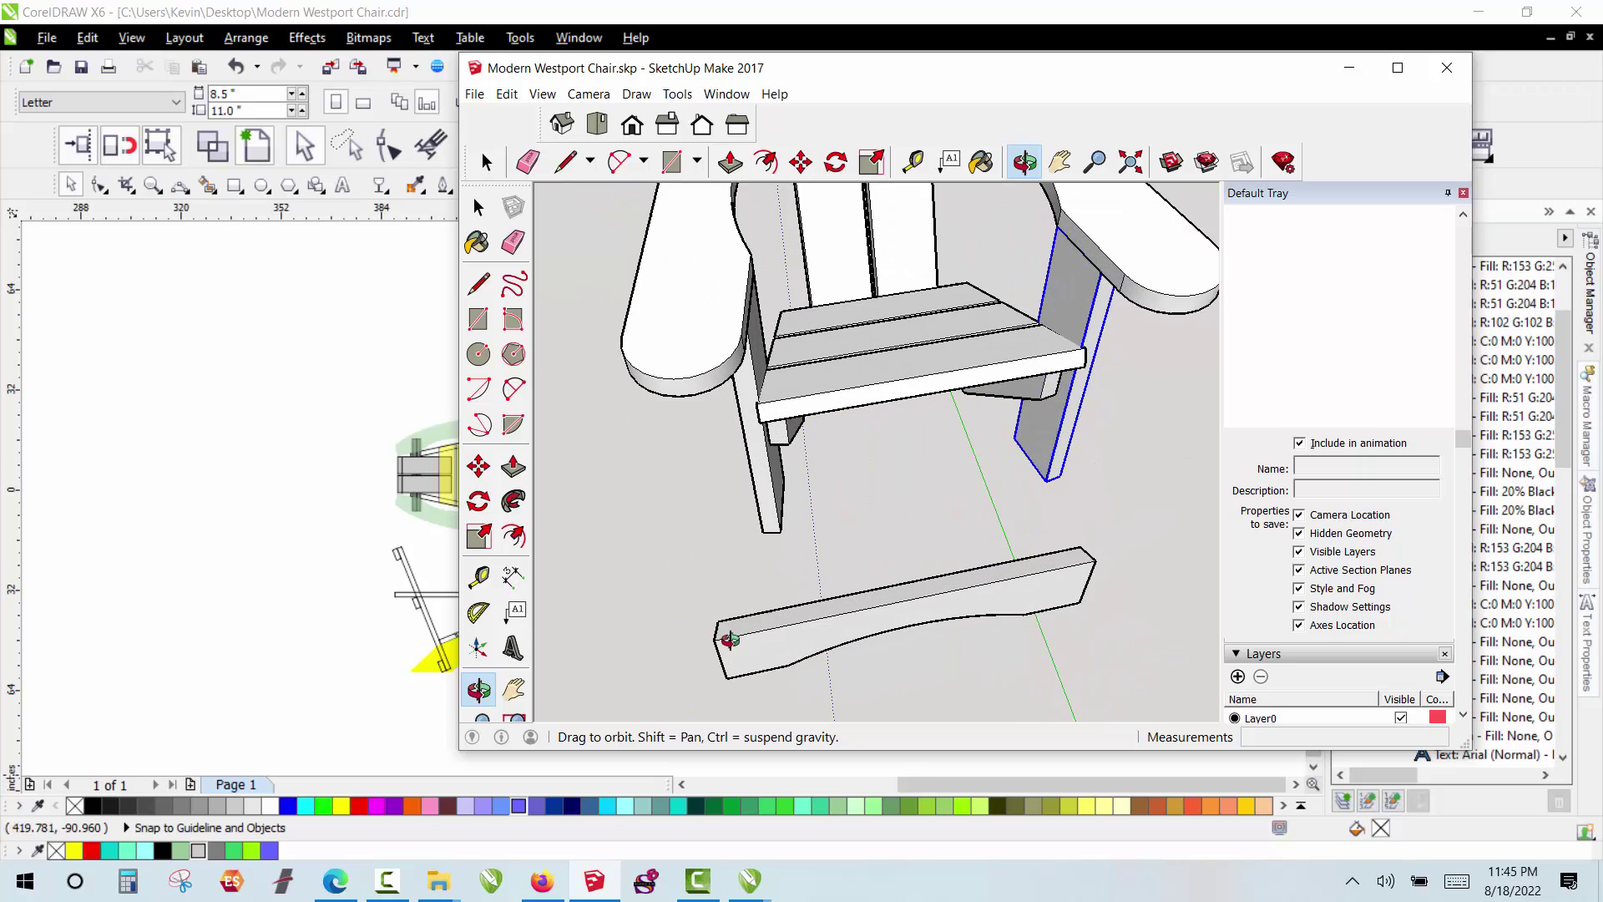
pyautogui.press('space')
pyautogui.scroll(-3, 658, 554)
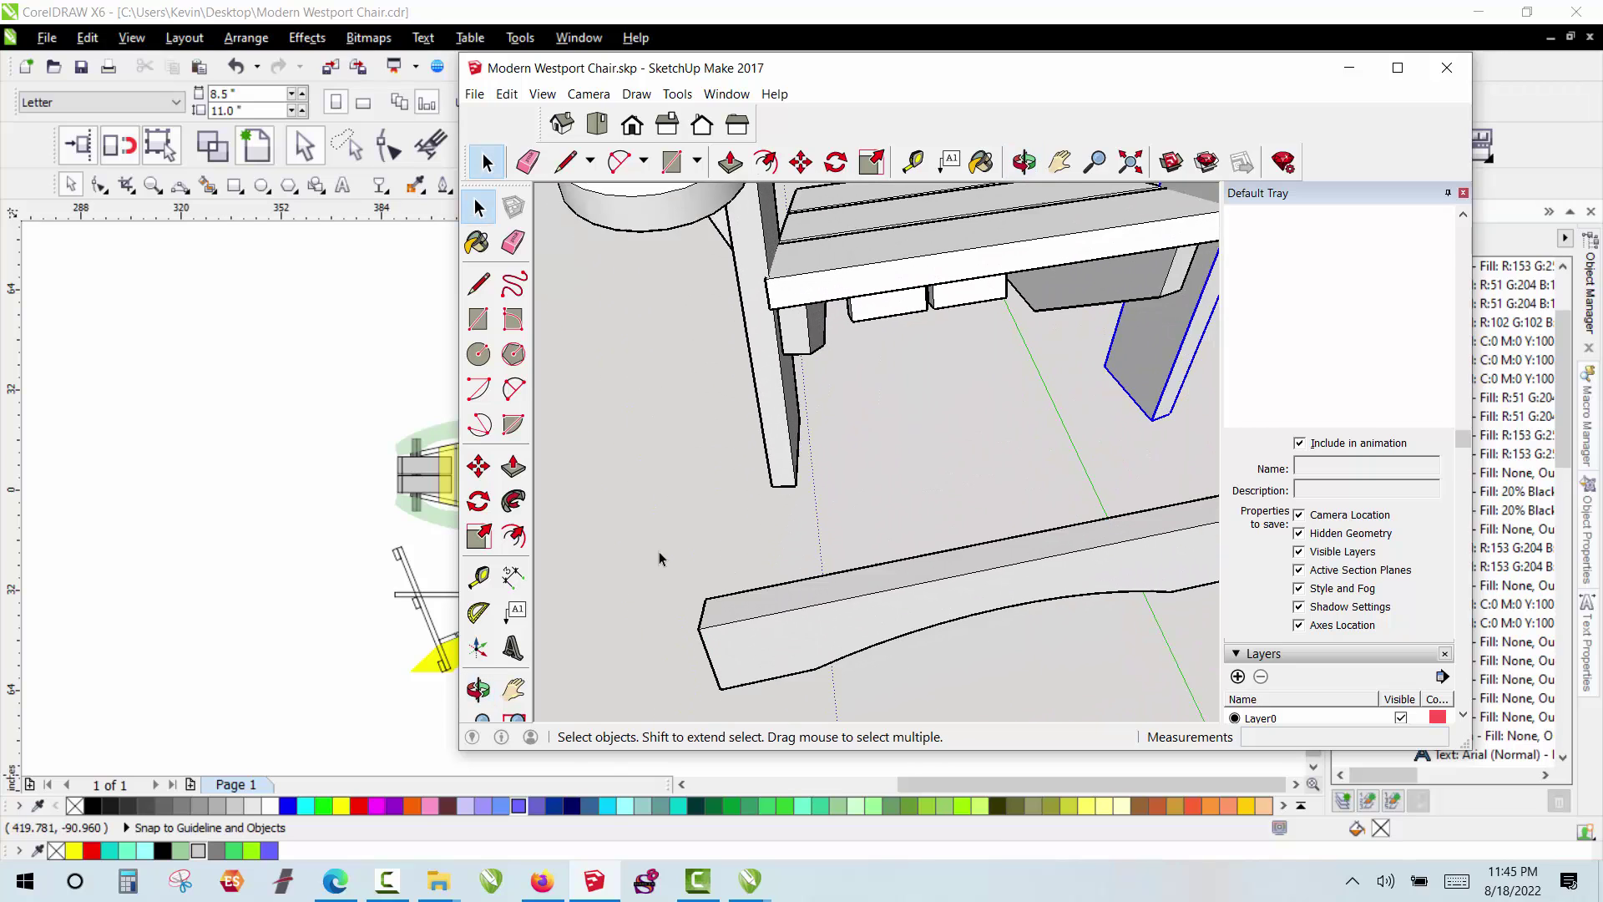
pyautogui.scroll(3, 1162, 526)
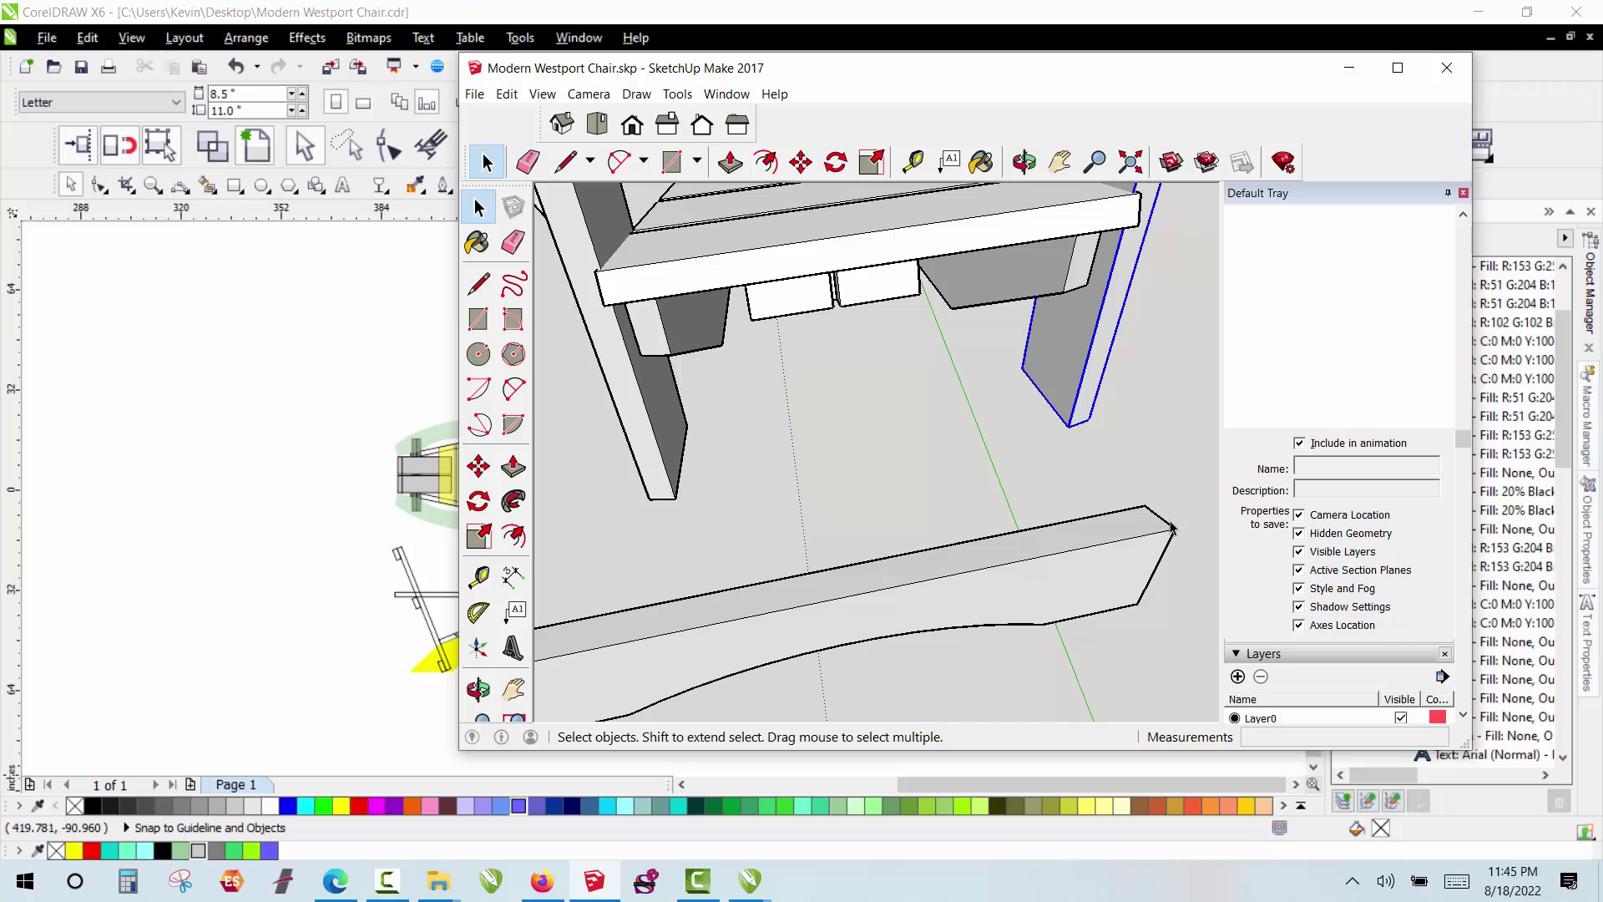
pyautogui.scroll(-3, 1038, 412)
pyautogui.scroll(2, 1024, 424)
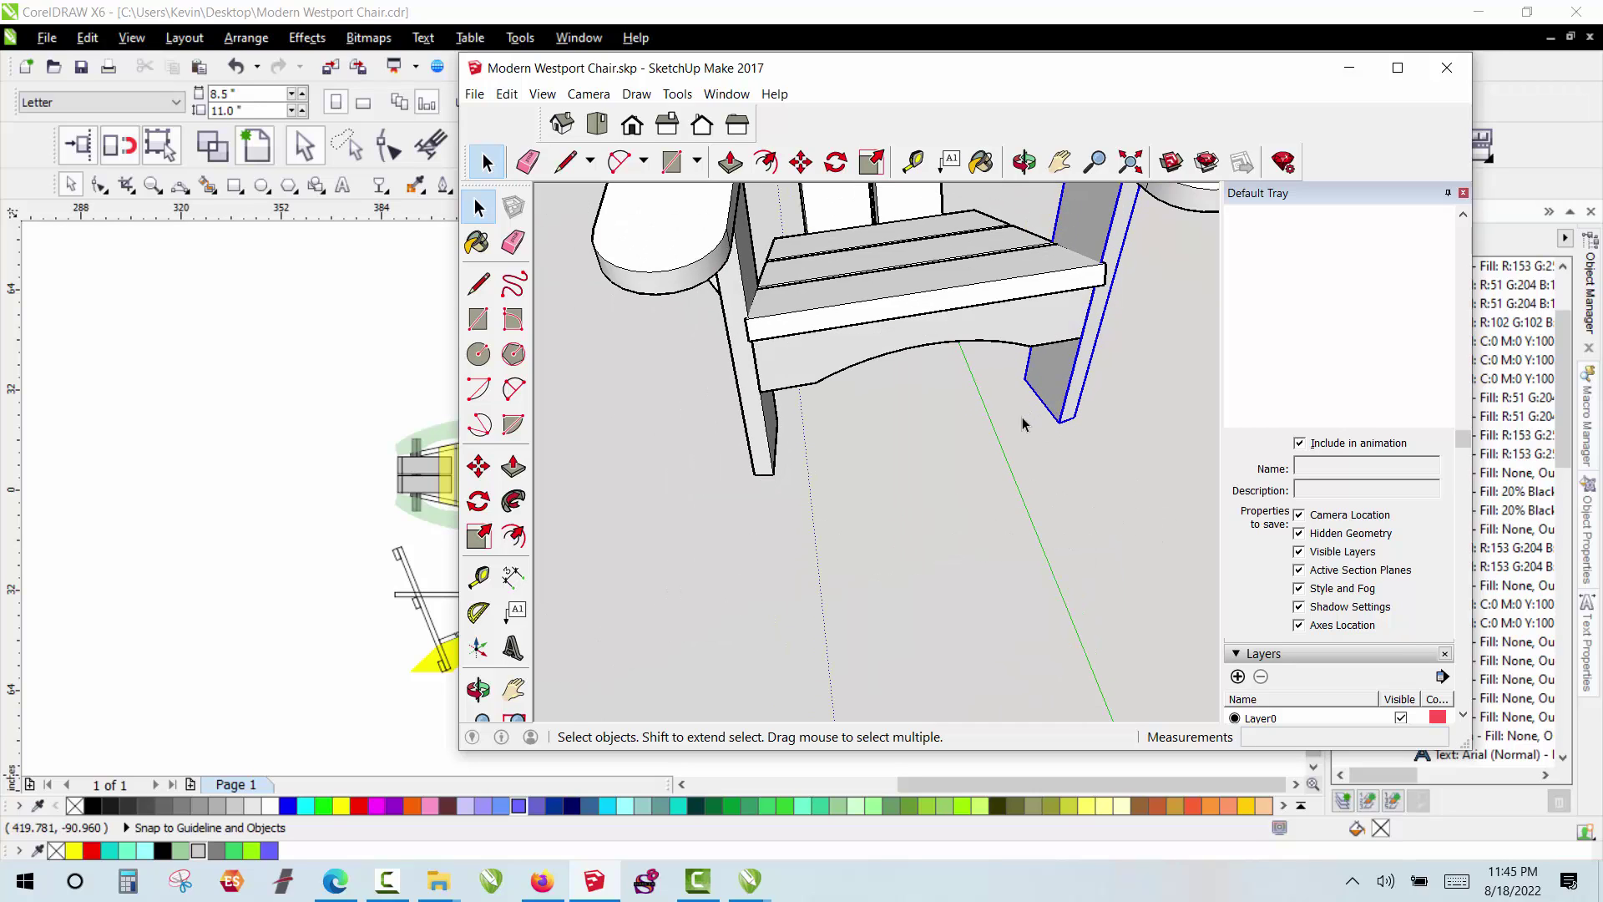
# Step: Clear the front leg selection and examine the arm, front leg and support bracket from the front corner
pyautogui.click(1023, 161)
pyautogui.moveTo(1152, 218)
pyautogui.mouseDown()
pyautogui.moveTo(1209, 247)
pyautogui.moveTo(835, 363)
pyautogui.moveTo(877, 377)
pyautogui.moveTo(764, 269)
pyautogui.moveTo(914, 363)
pyautogui.moveTo(892, 227)
pyautogui.moveTo(921, 429)
pyautogui.mouseUp()
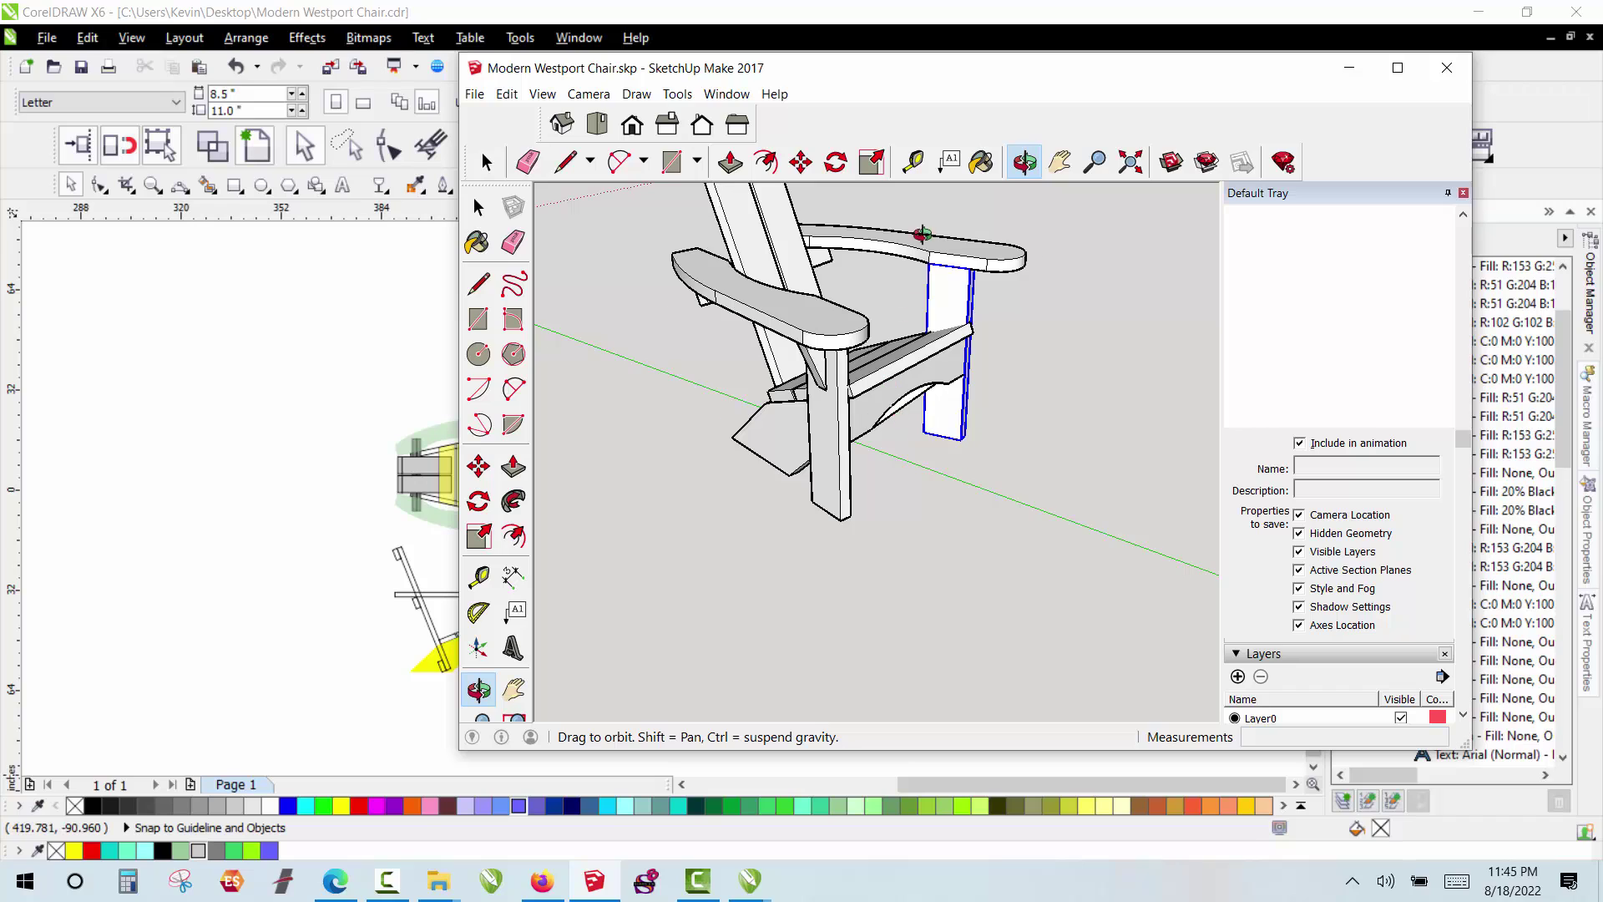
pyautogui.scroll(3, 919, 236)
pyautogui.press('space')
pyautogui.click(701, 422)
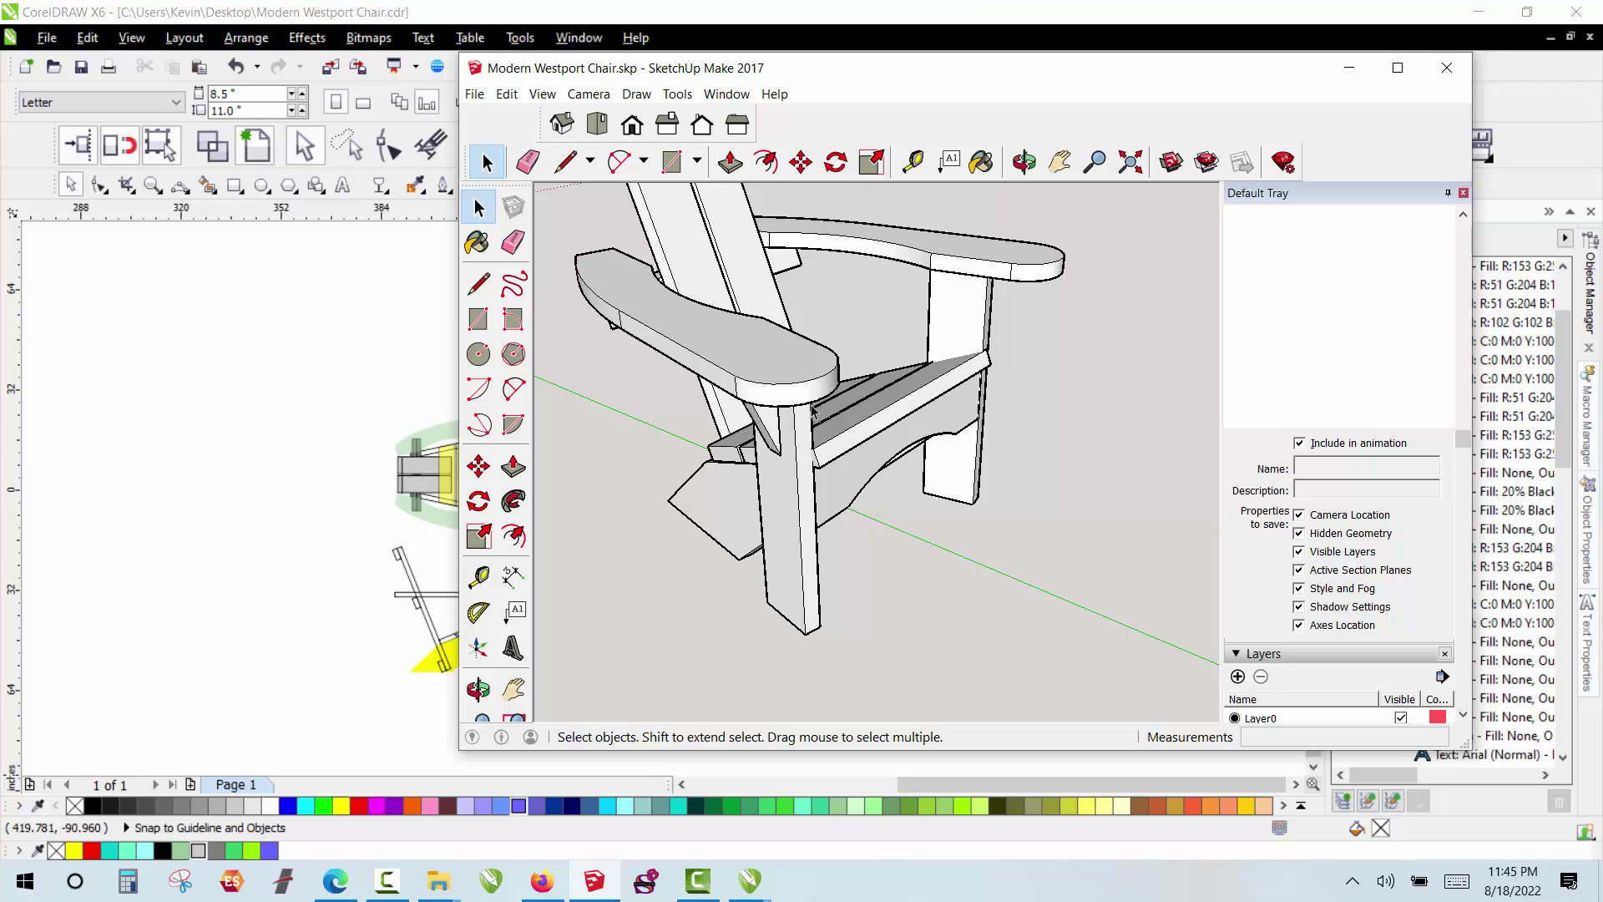
pyautogui.scroll(1, 812, 409)
# Step: Examine the seat slats and arms from above, and show the model in the standard Back view
pyautogui.click(1024, 161)
pyautogui.moveTo(918, 367); pyautogui.dragTo(808, 611)
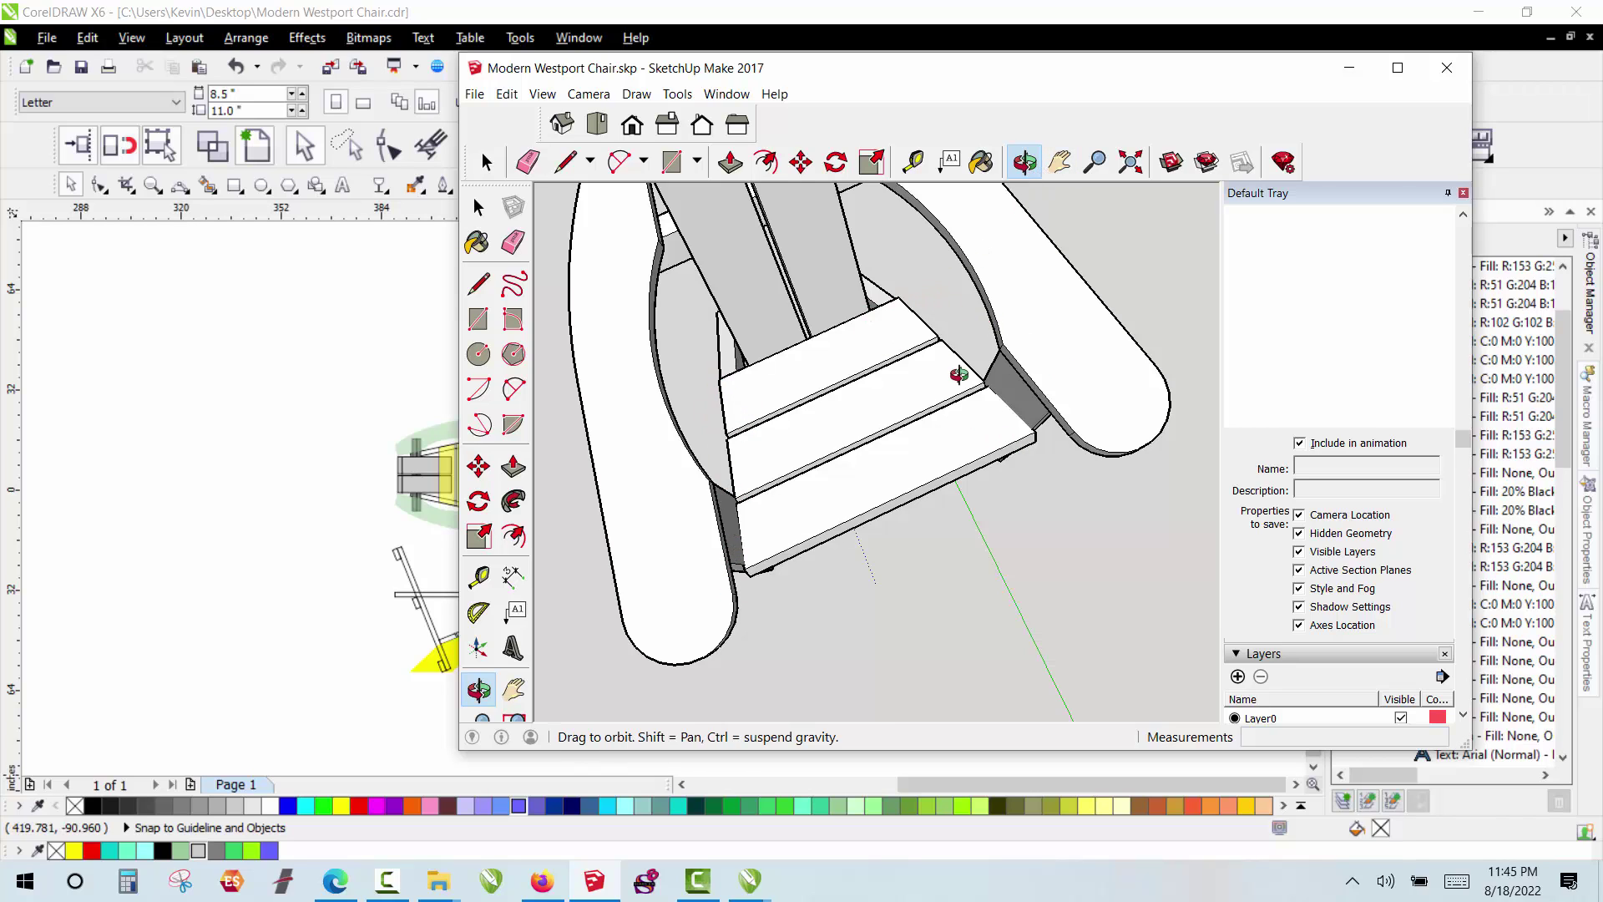
pyautogui.moveTo(959, 372); pyautogui.dragTo(930, 240)
pyautogui.moveTo(894, 381)
pyautogui.mouseDown()
pyautogui.moveTo(869, 301)
pyautogui.moveTo(866, 393)
pyautogui.moveTo(844, 368)
pyautogui.moveTo(872, 384)
pyautogui.moveTo(798, 399)
pyautogui.moveTo(822, 448)
pyautogui.moveTo(808, 335)
pyautogui.mouseUp()
pyautogui.click(702, 125)
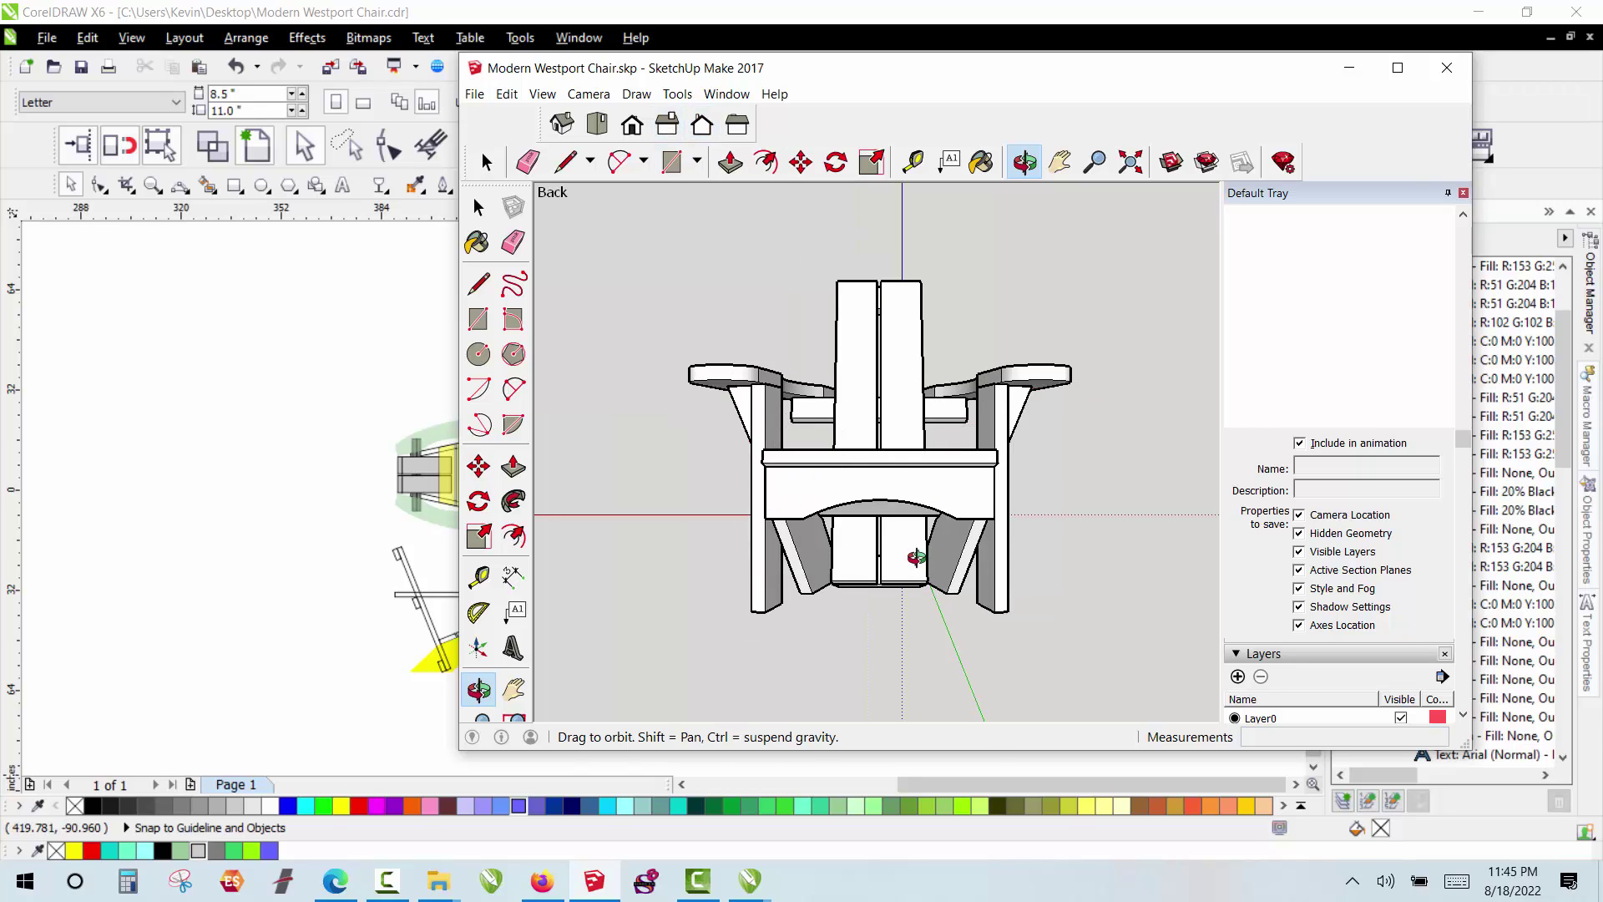
# Step: Switch to Firefox, show the Original Westport Chair listing, and place its reduced window beside the SketchUp model
pyautogui.click(542, 880)
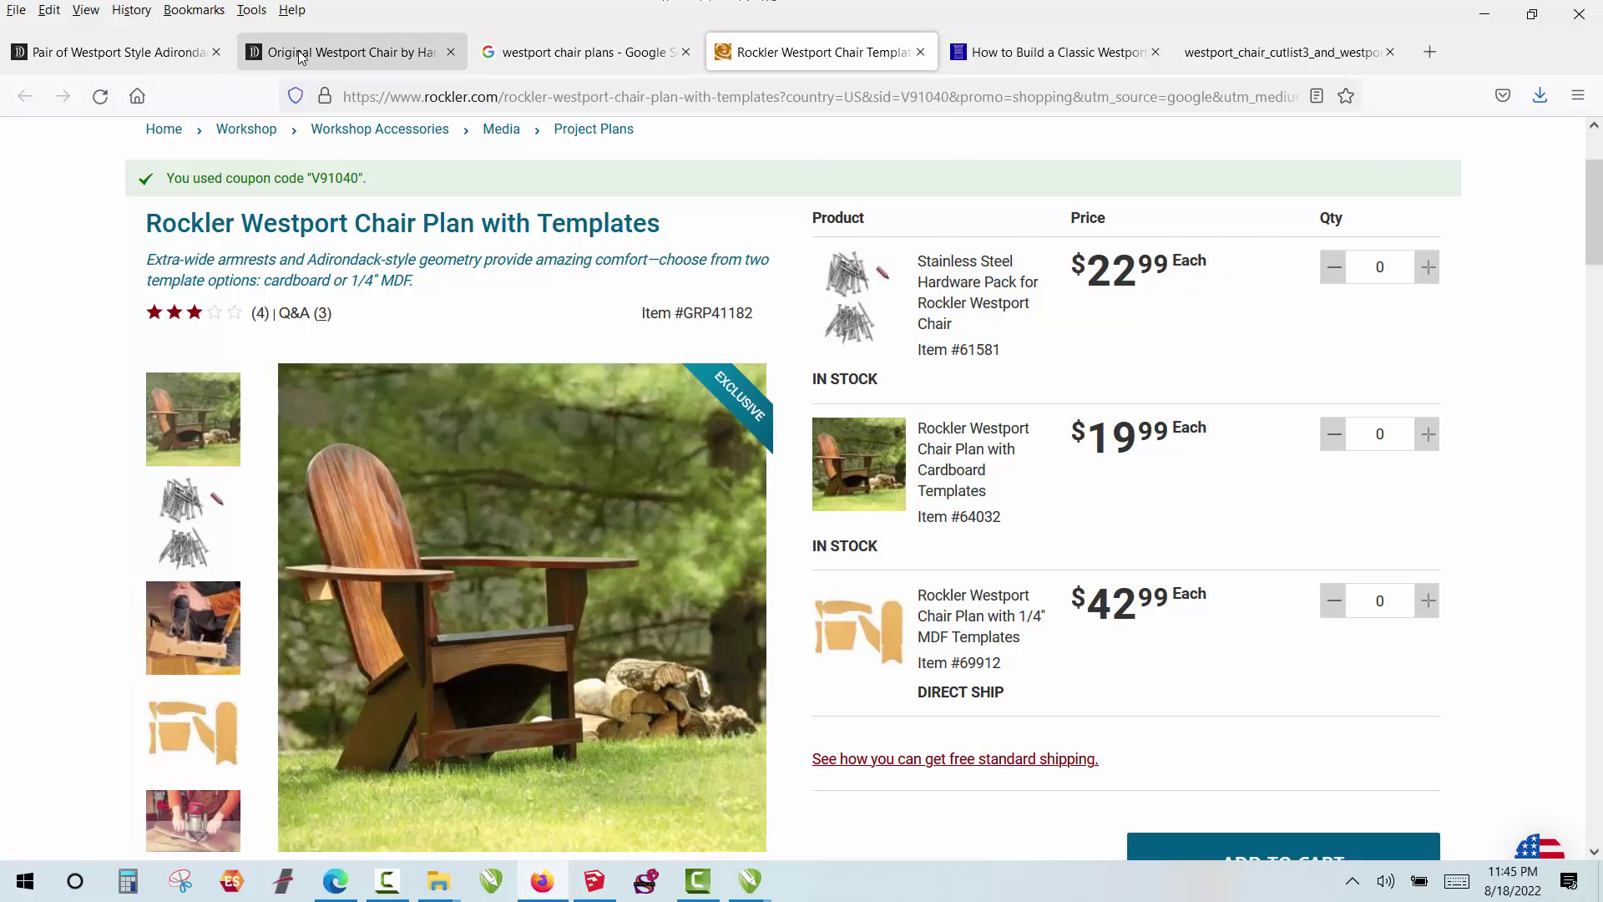
pyautogui.click(354, 52)
pyautogui.doubleClick(678, 9)
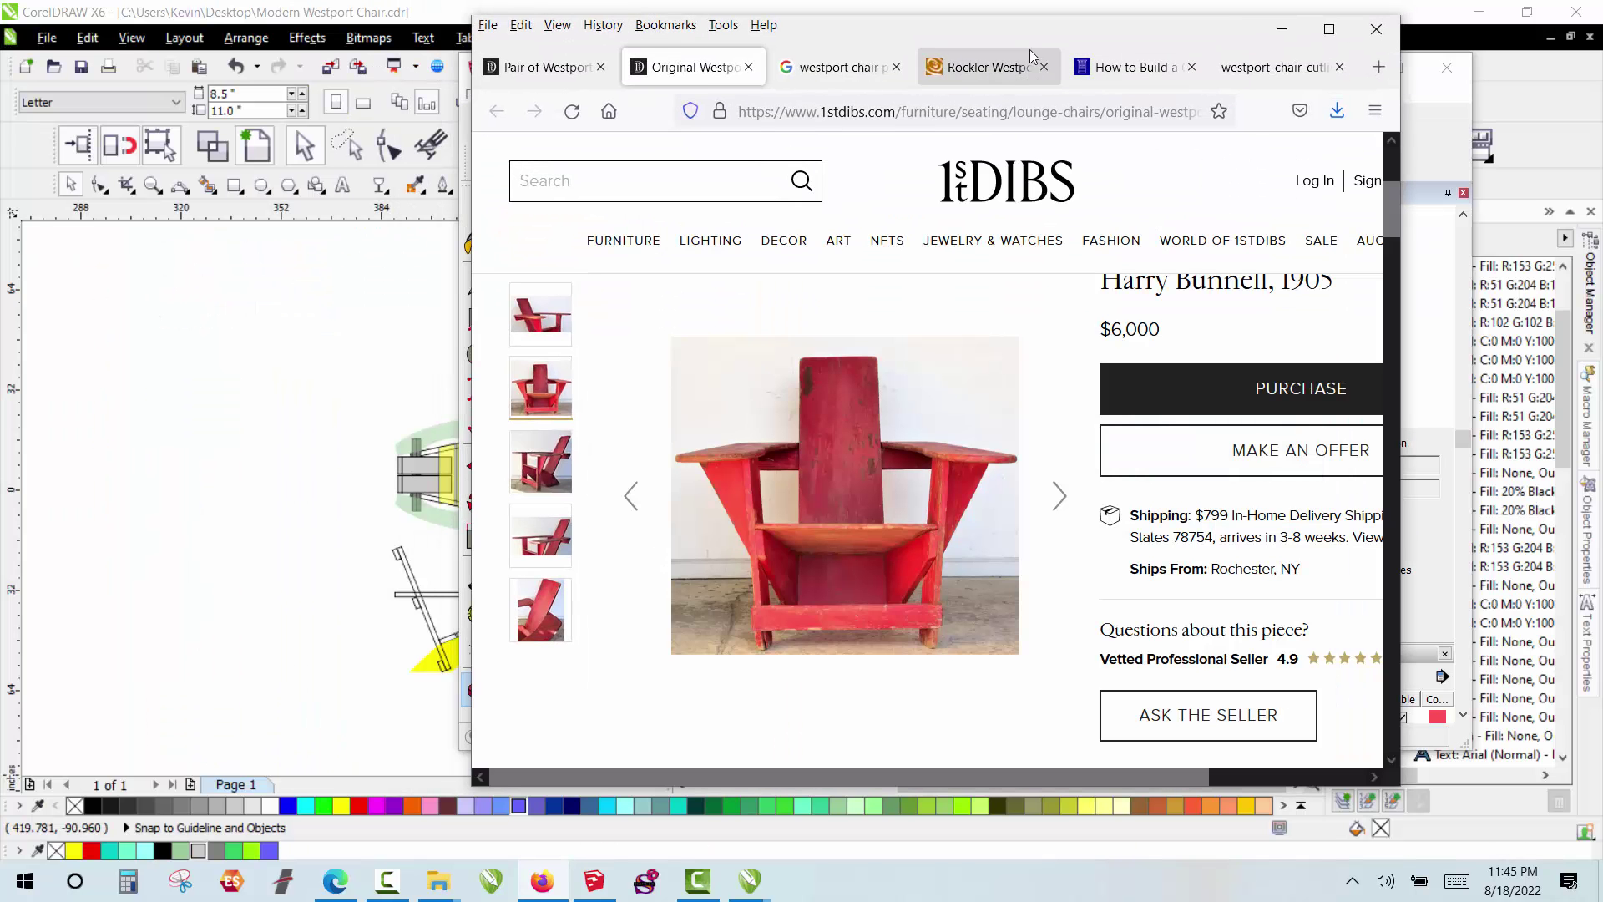
pyautogui.moveTo(915, 28); pyautogui.dragTo(217, 27)
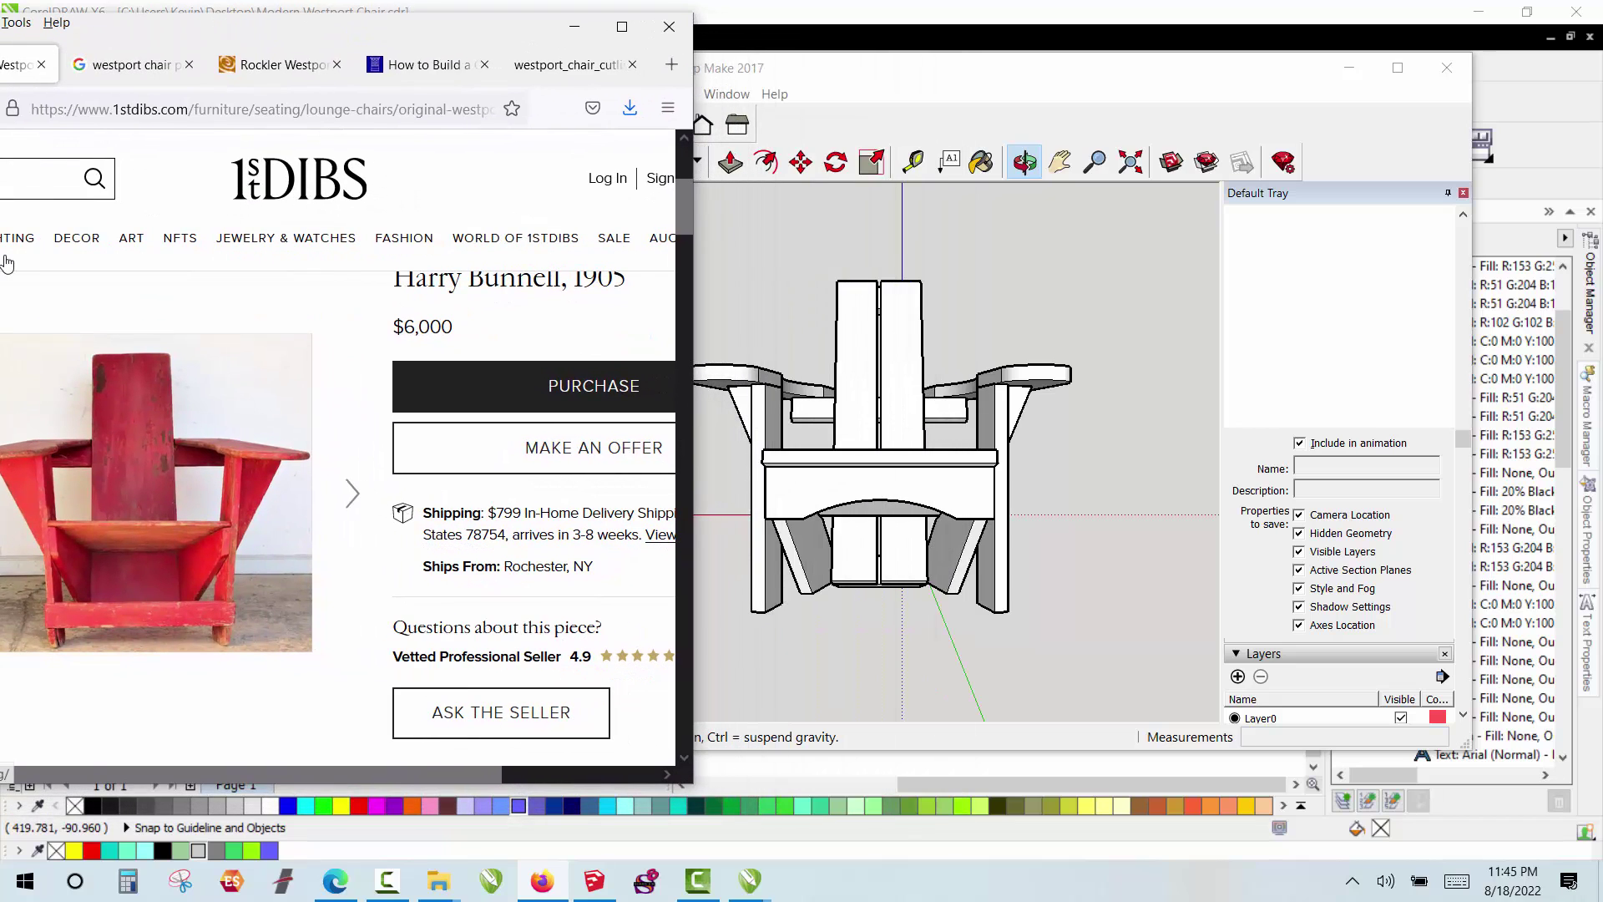
pyautogui.moveTo(8, 249)
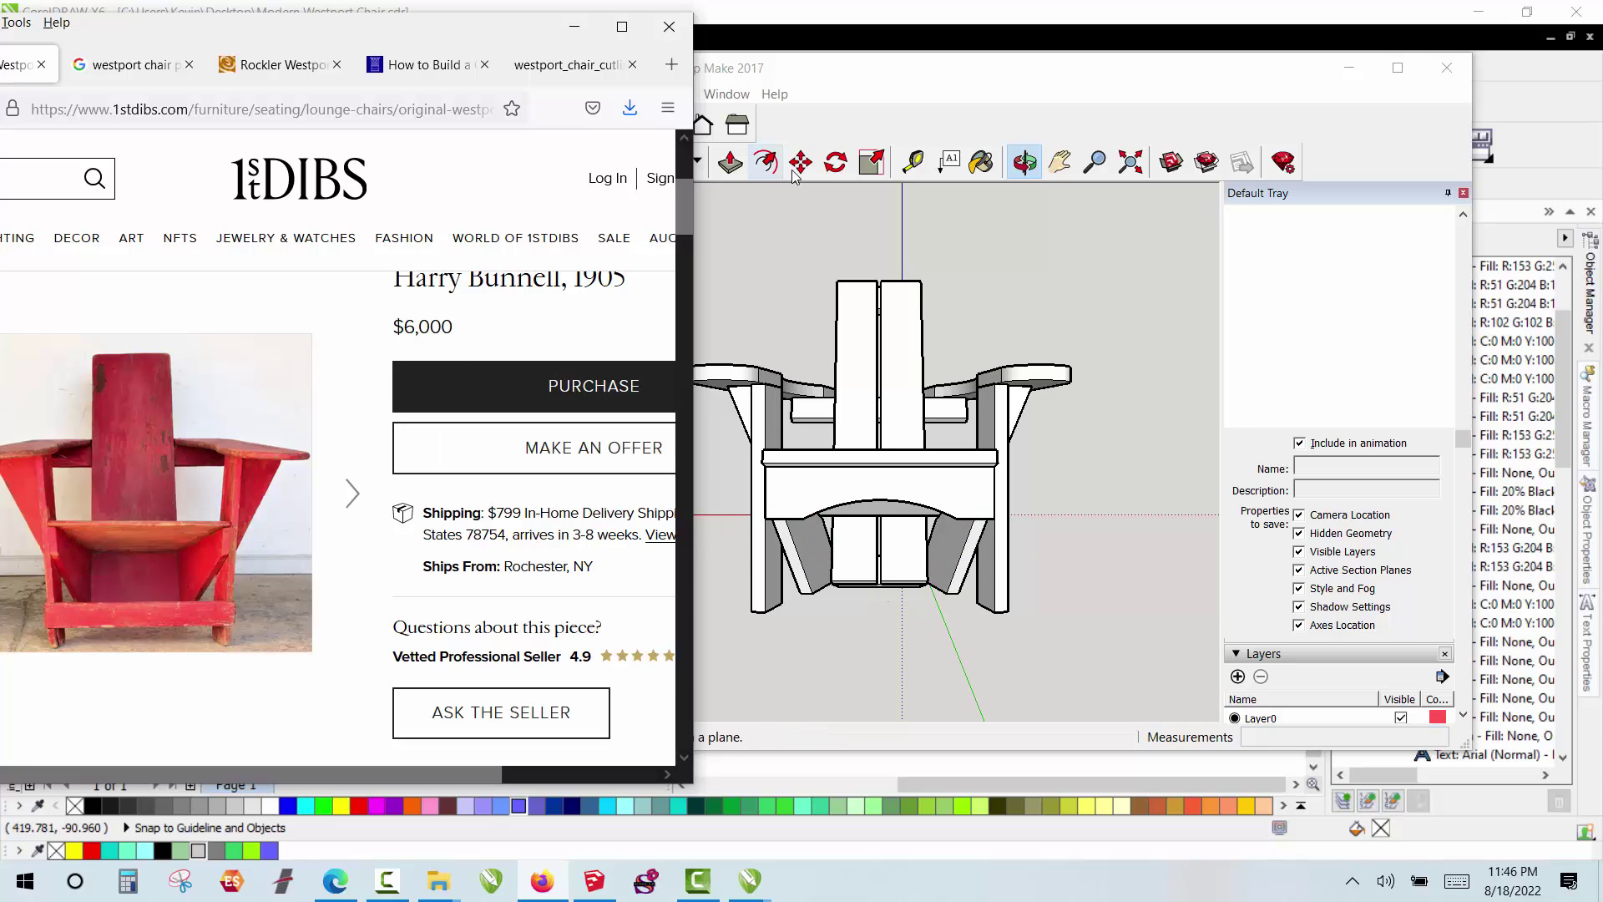
# Step: Switch to SketchUp and hide the arched front apron beneath the seat's front edge
pyautogui.click(735, 68)
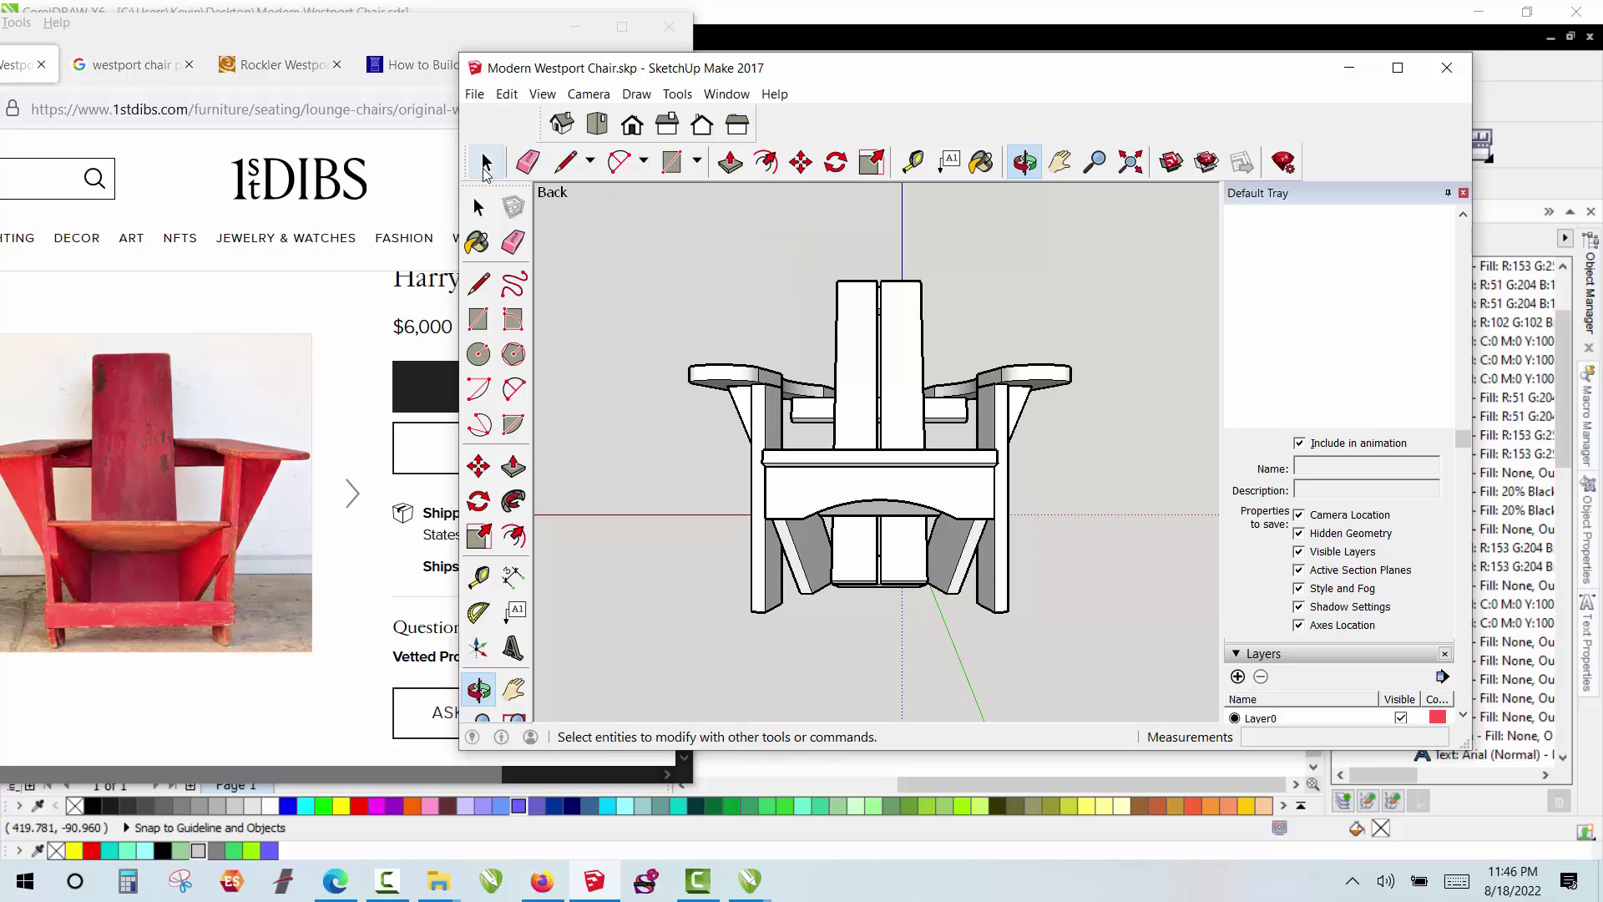
pyautogui.click(486, 161)
pyautogui.click(852, 497)
pyautogui.rightClick(851, 501)
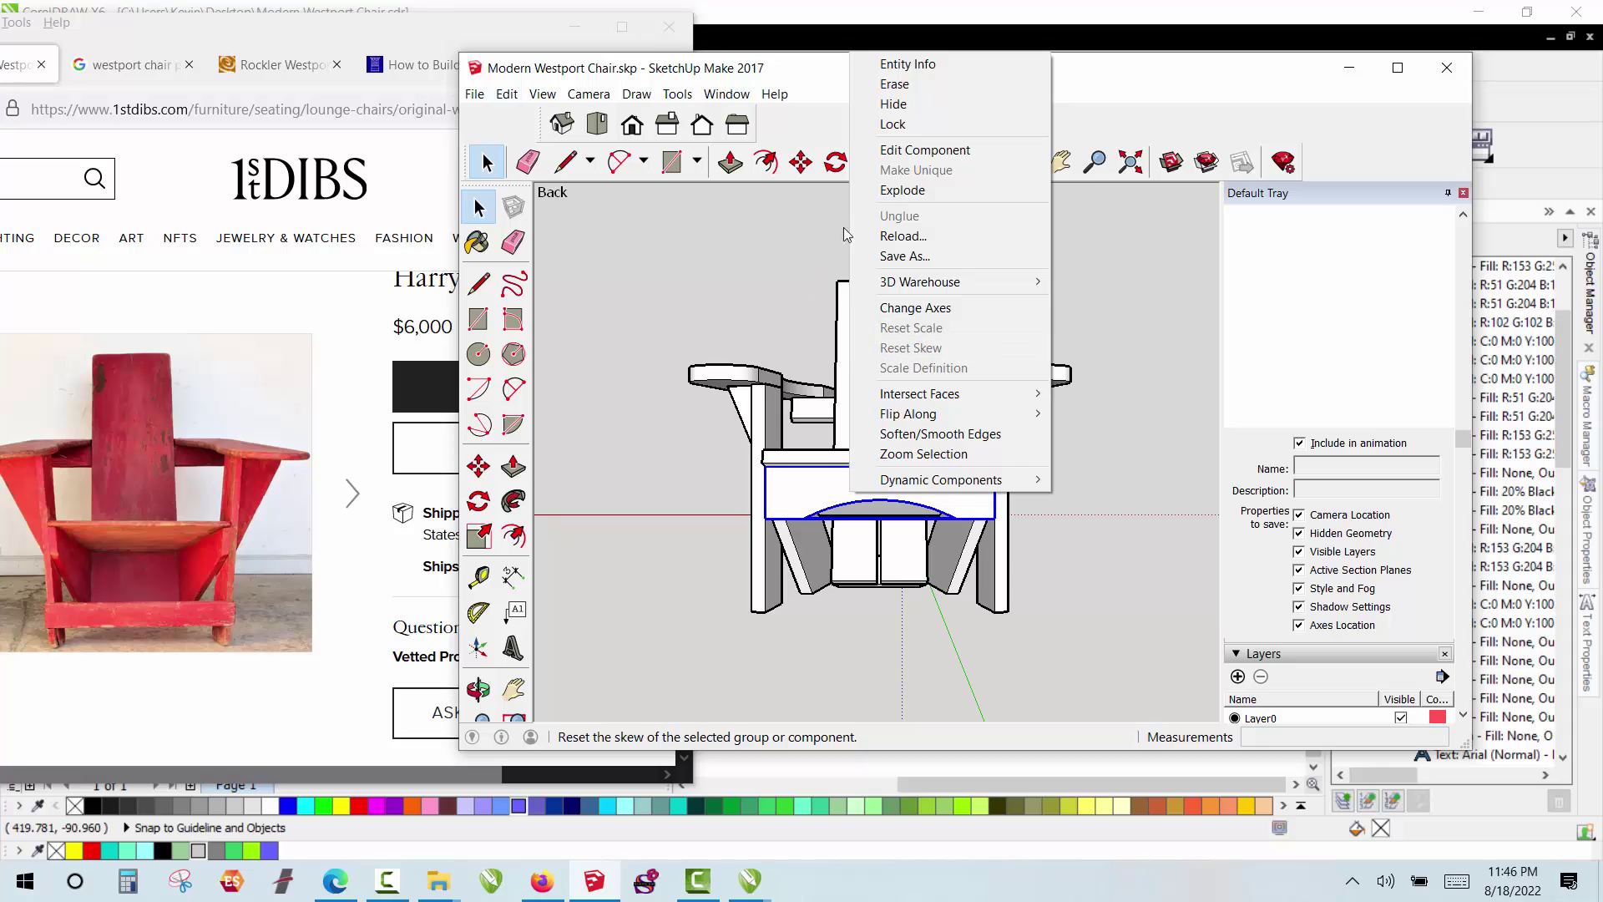
pyautogui.click(898, 104)
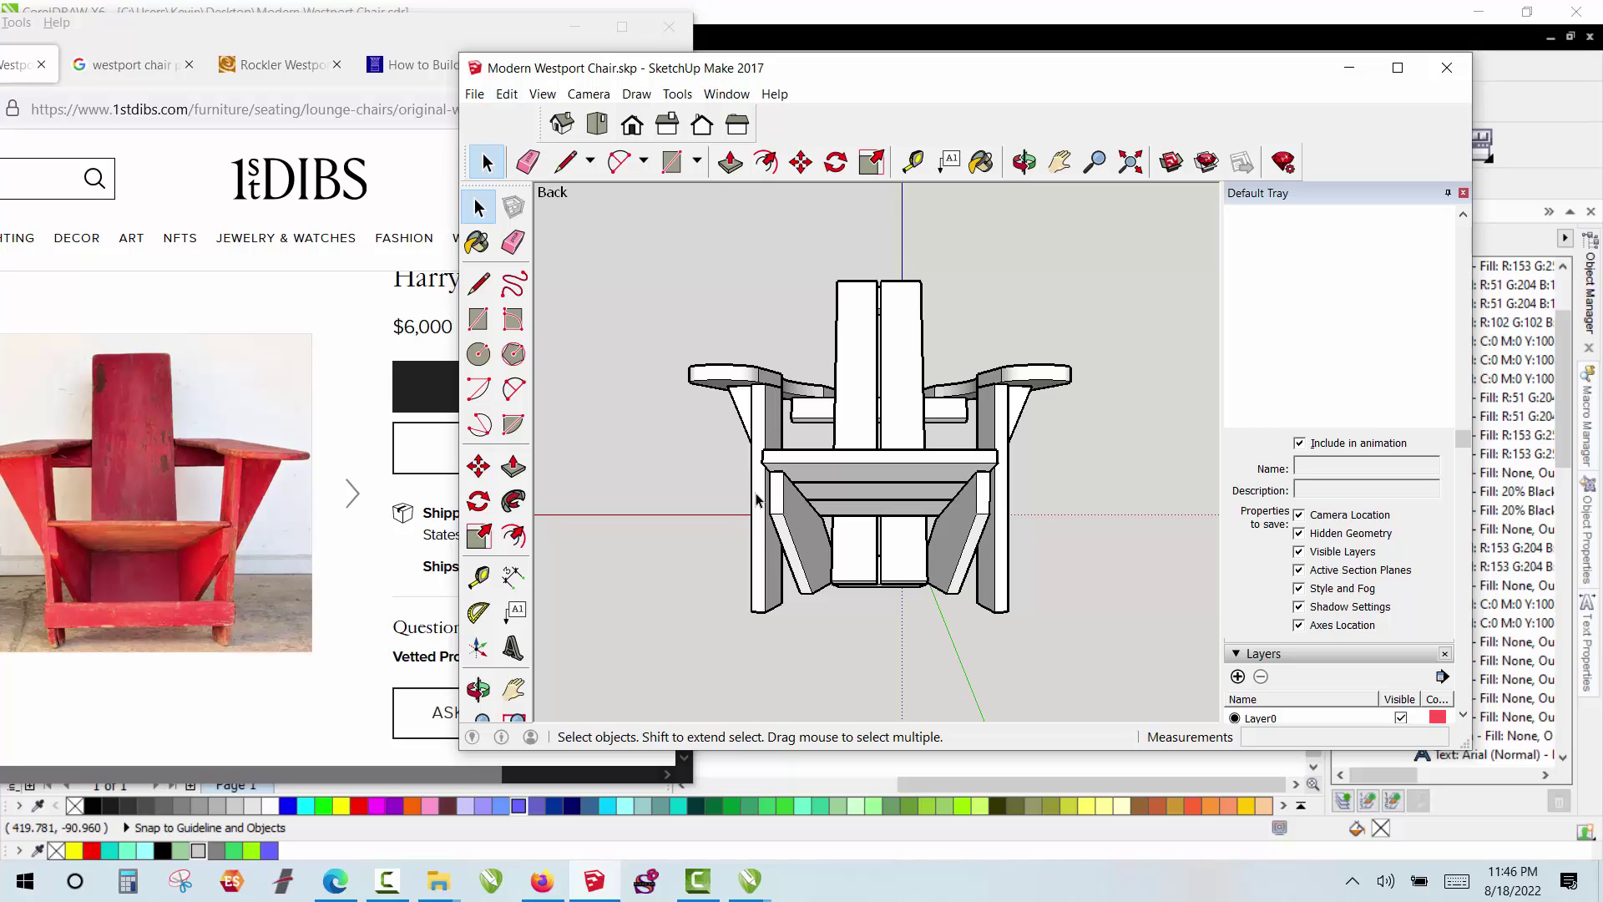
# Step: Examine the chair front without its apron against the red Westport chair photo, and undo the hiding
pyautogui.scroll(3, 858, 501)
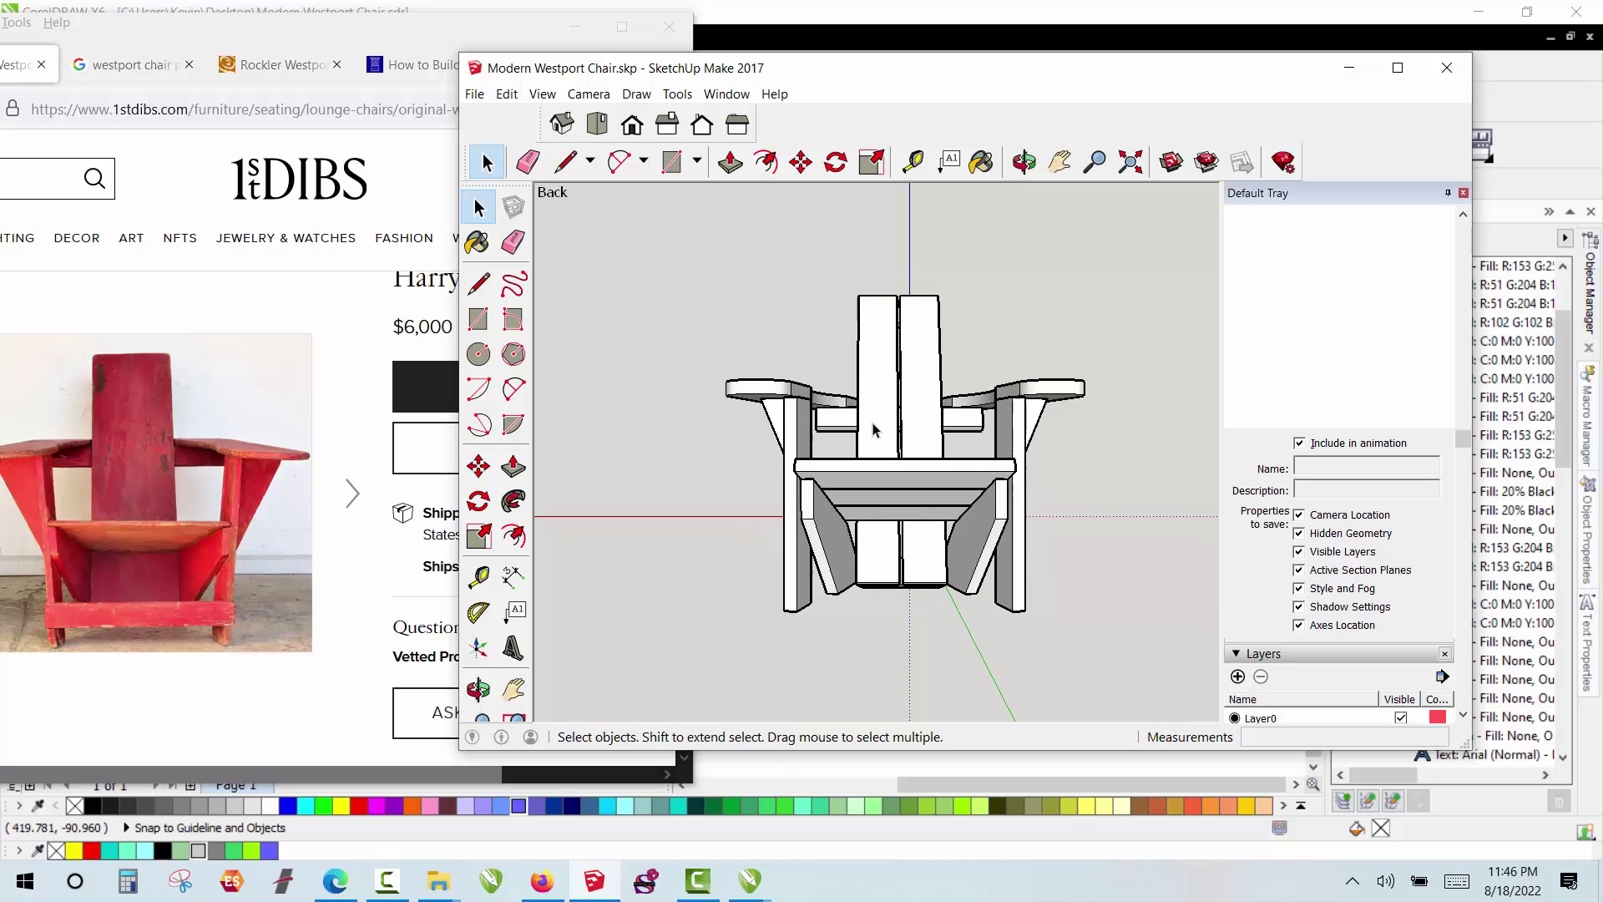
pyautogui.scroll(4, 1046, 436)
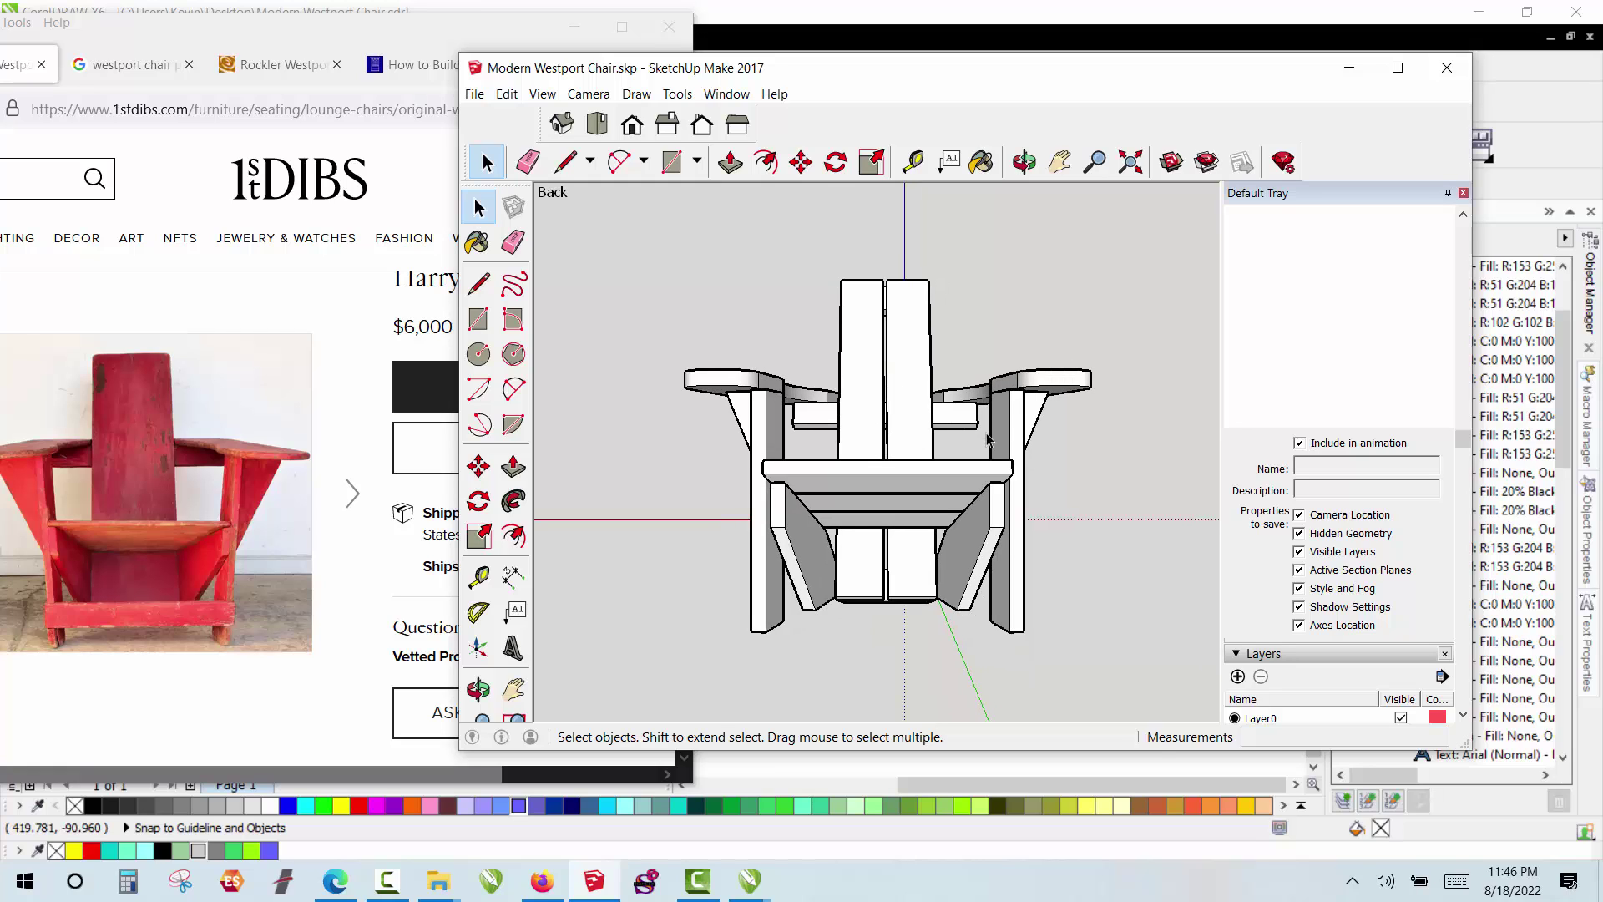
pyautogui.scroll(-2, 895, 407)
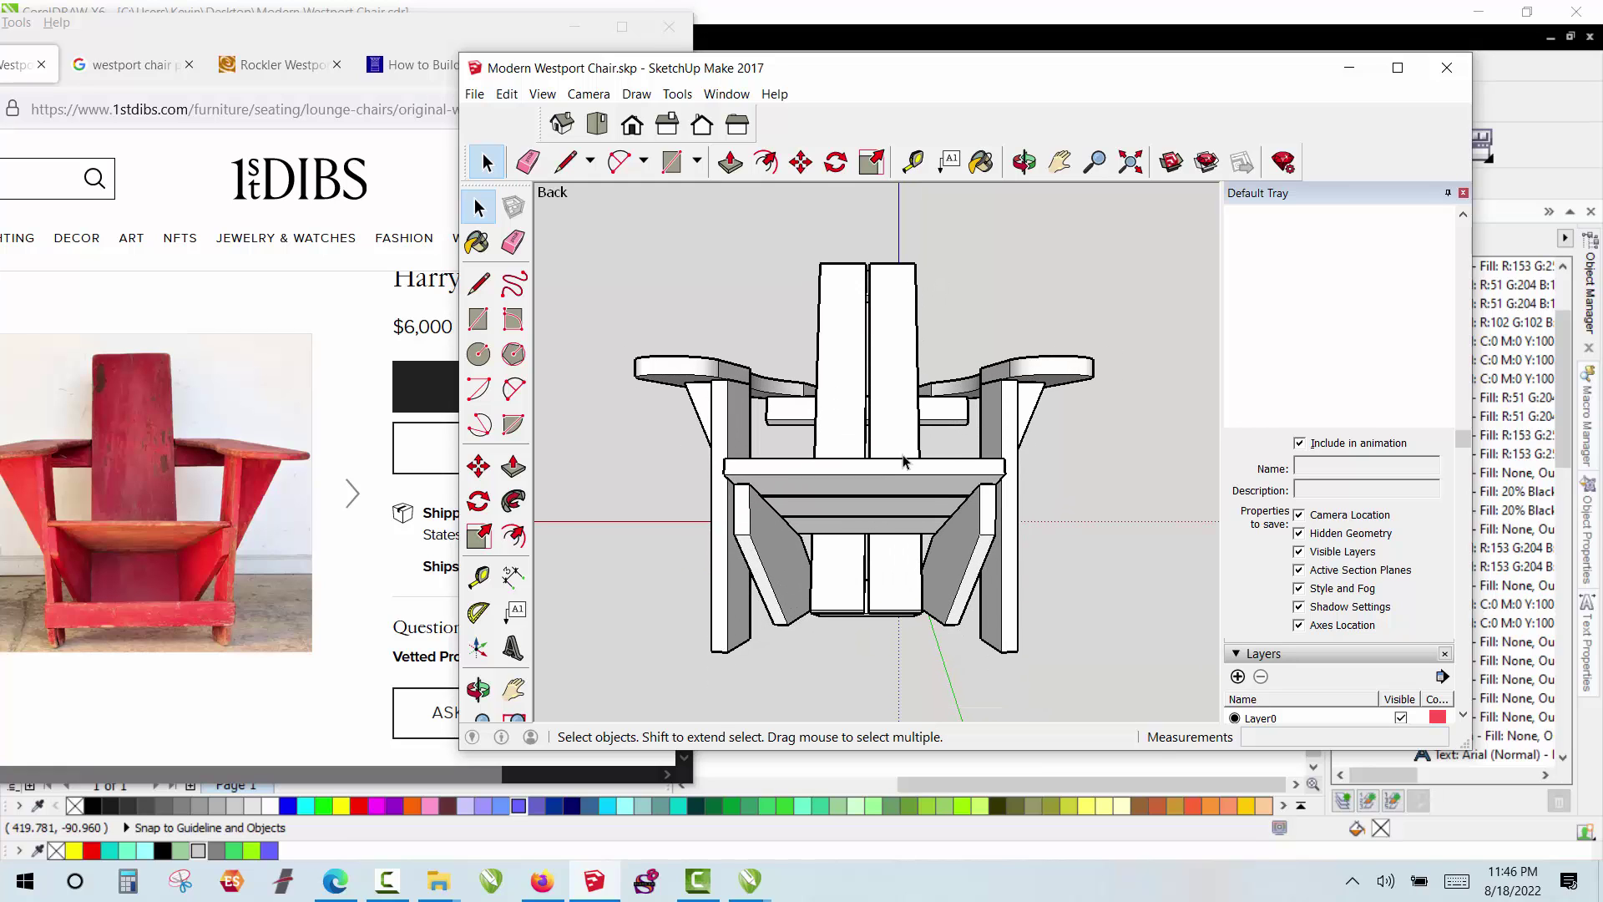
pyautogui.scroll(1, 903, 463)
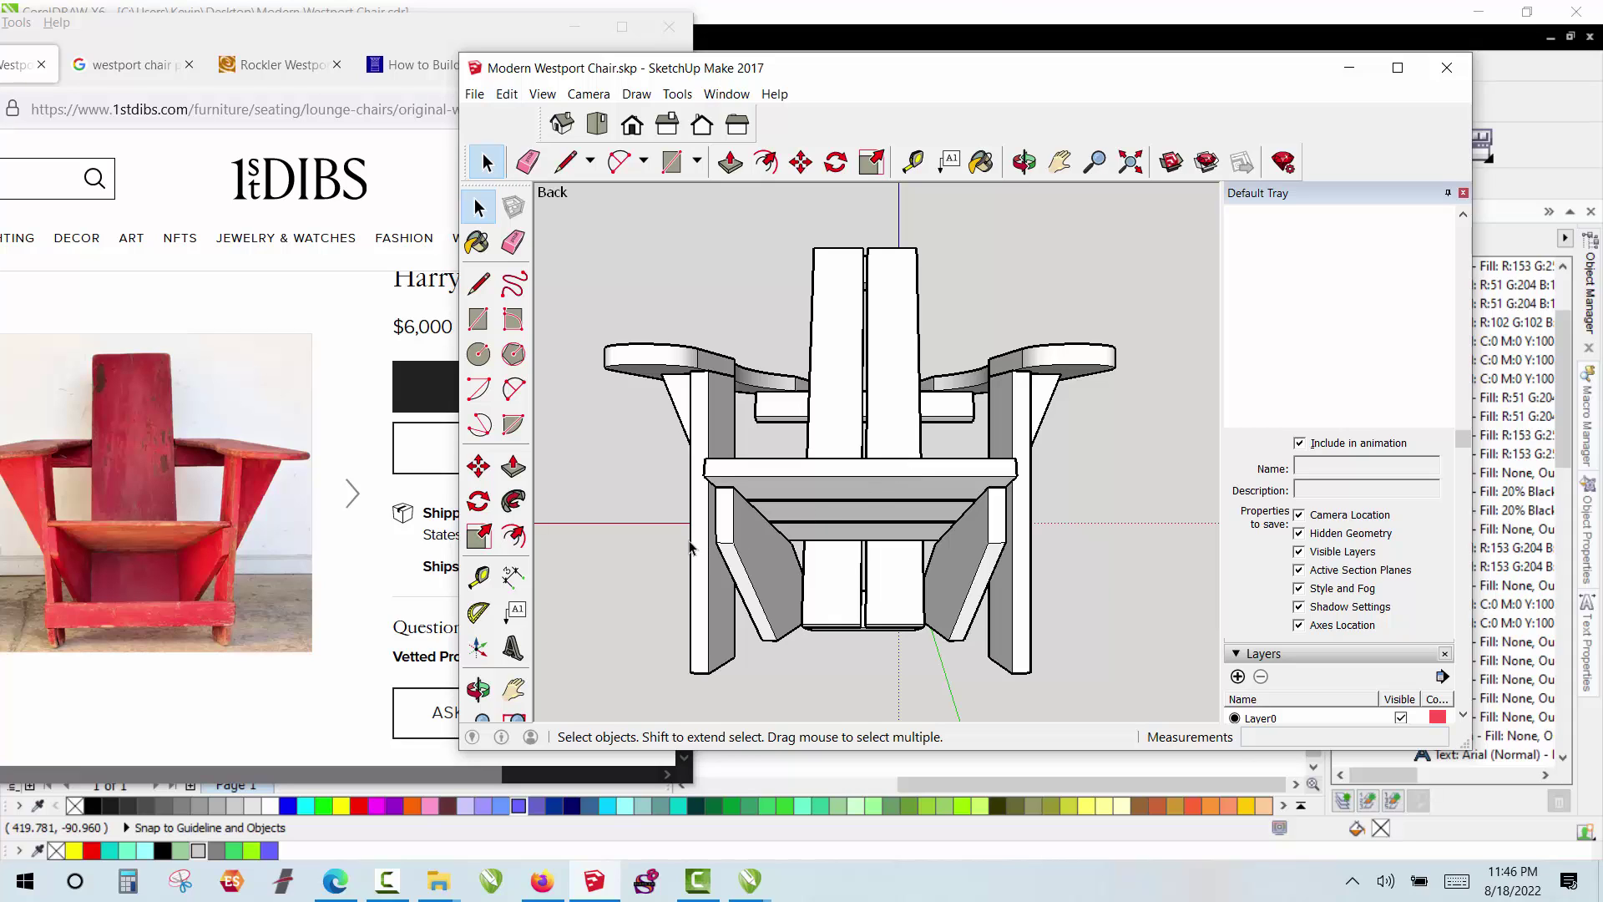
pyautogui.hotkey('ctrl', 'z')
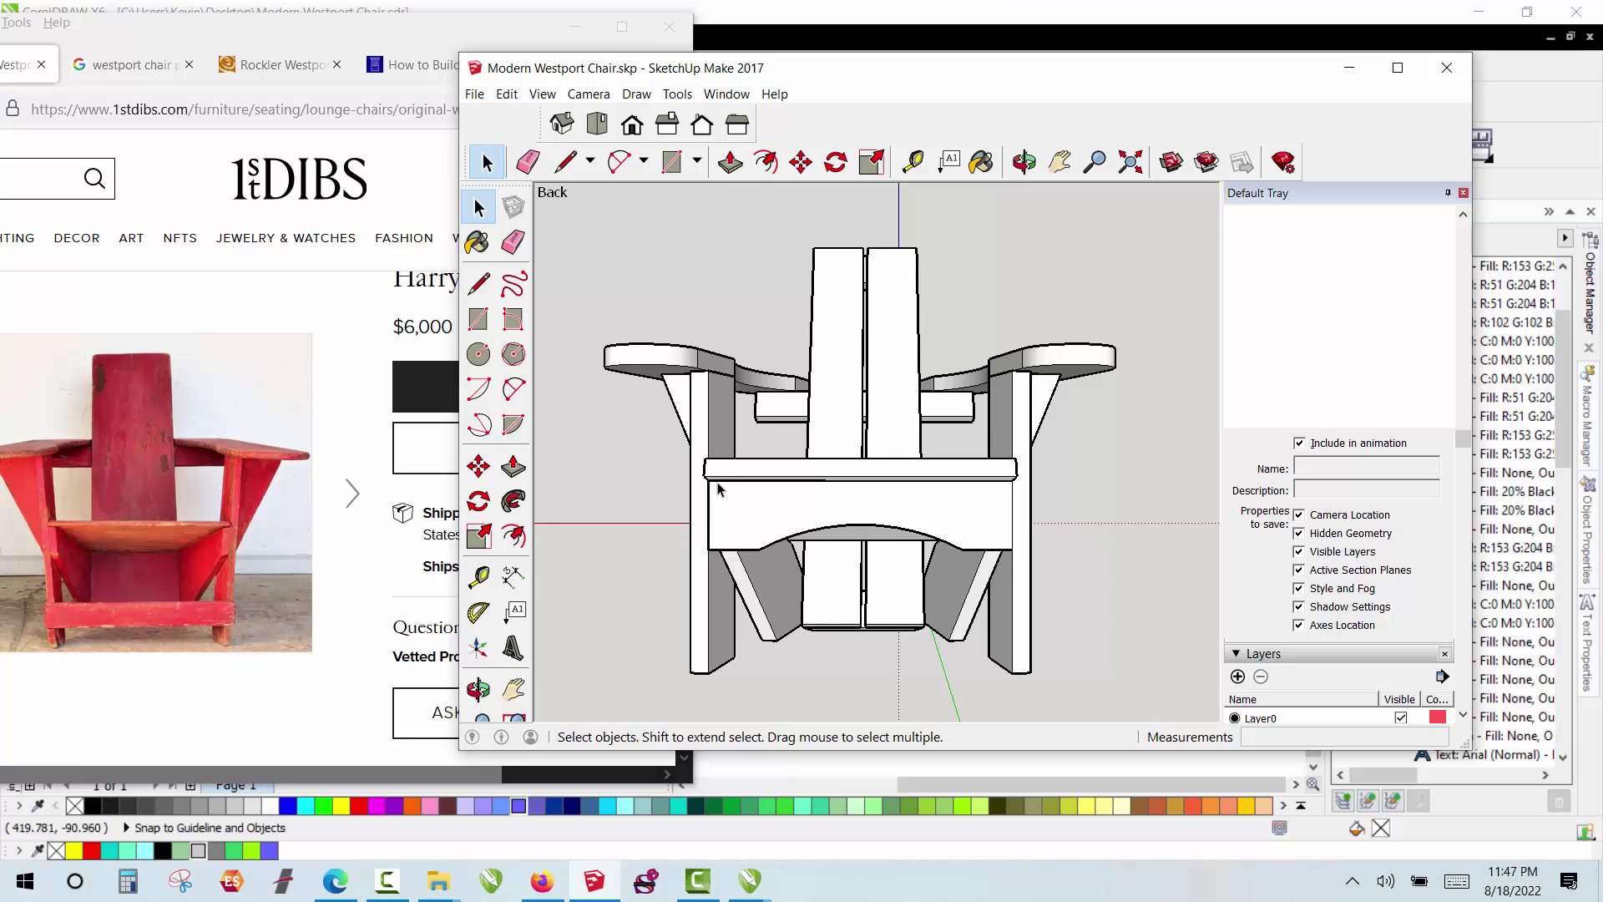
# Step: Hide the arched front apron again to expose the area under the seat
pyautogui.click(997, 508)
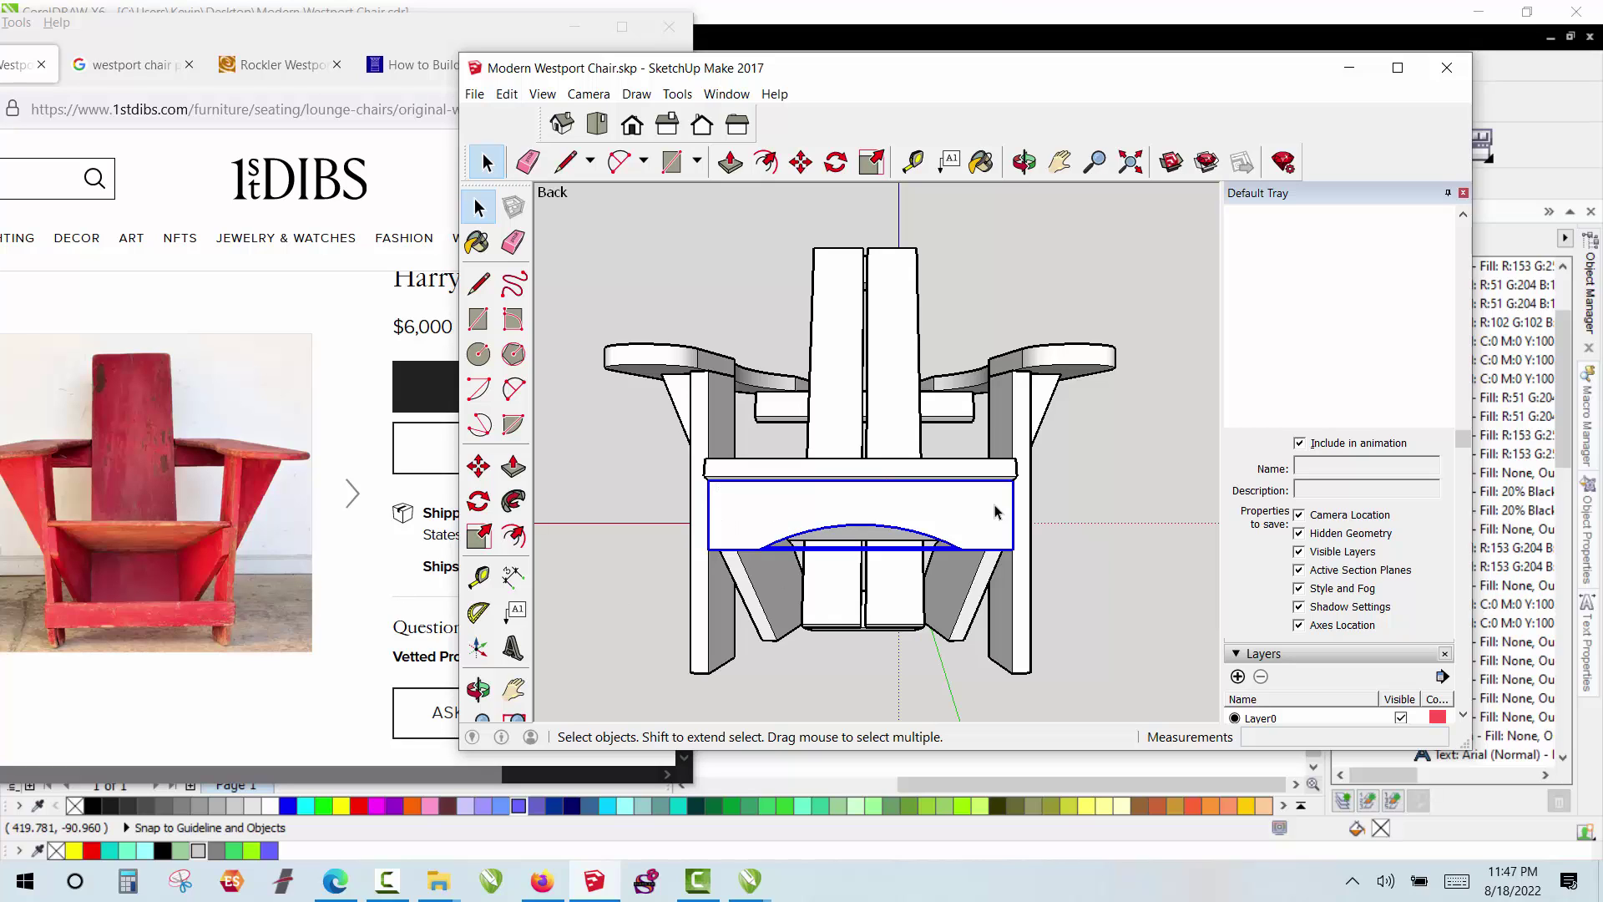
pyautogui.rightClick(791, 516)
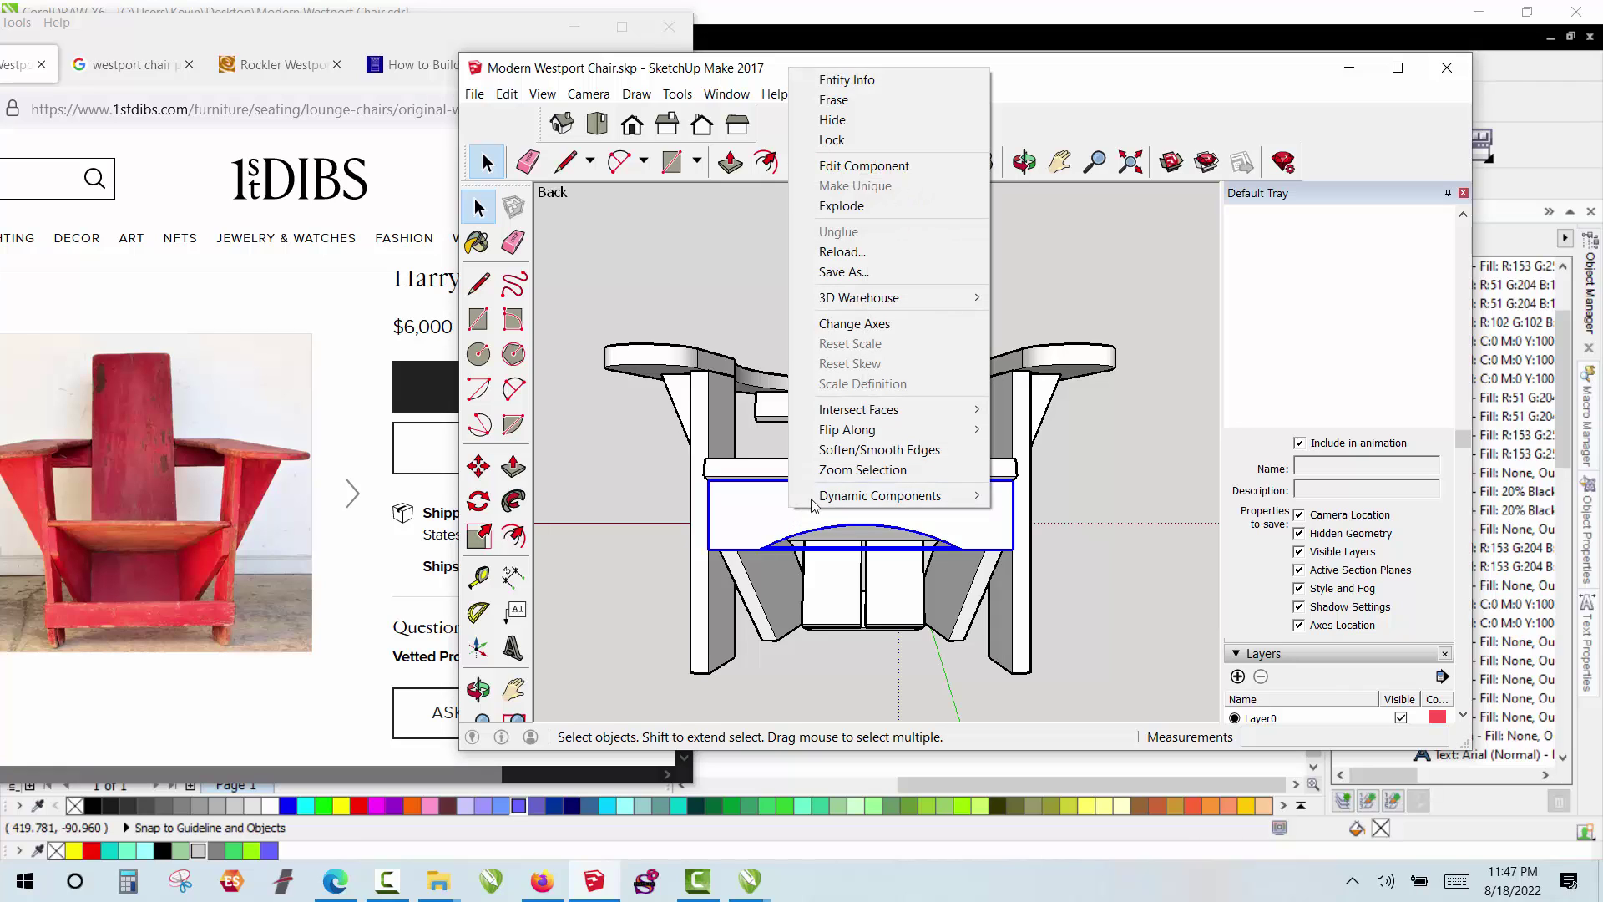
pyautogui.click(878, 115)
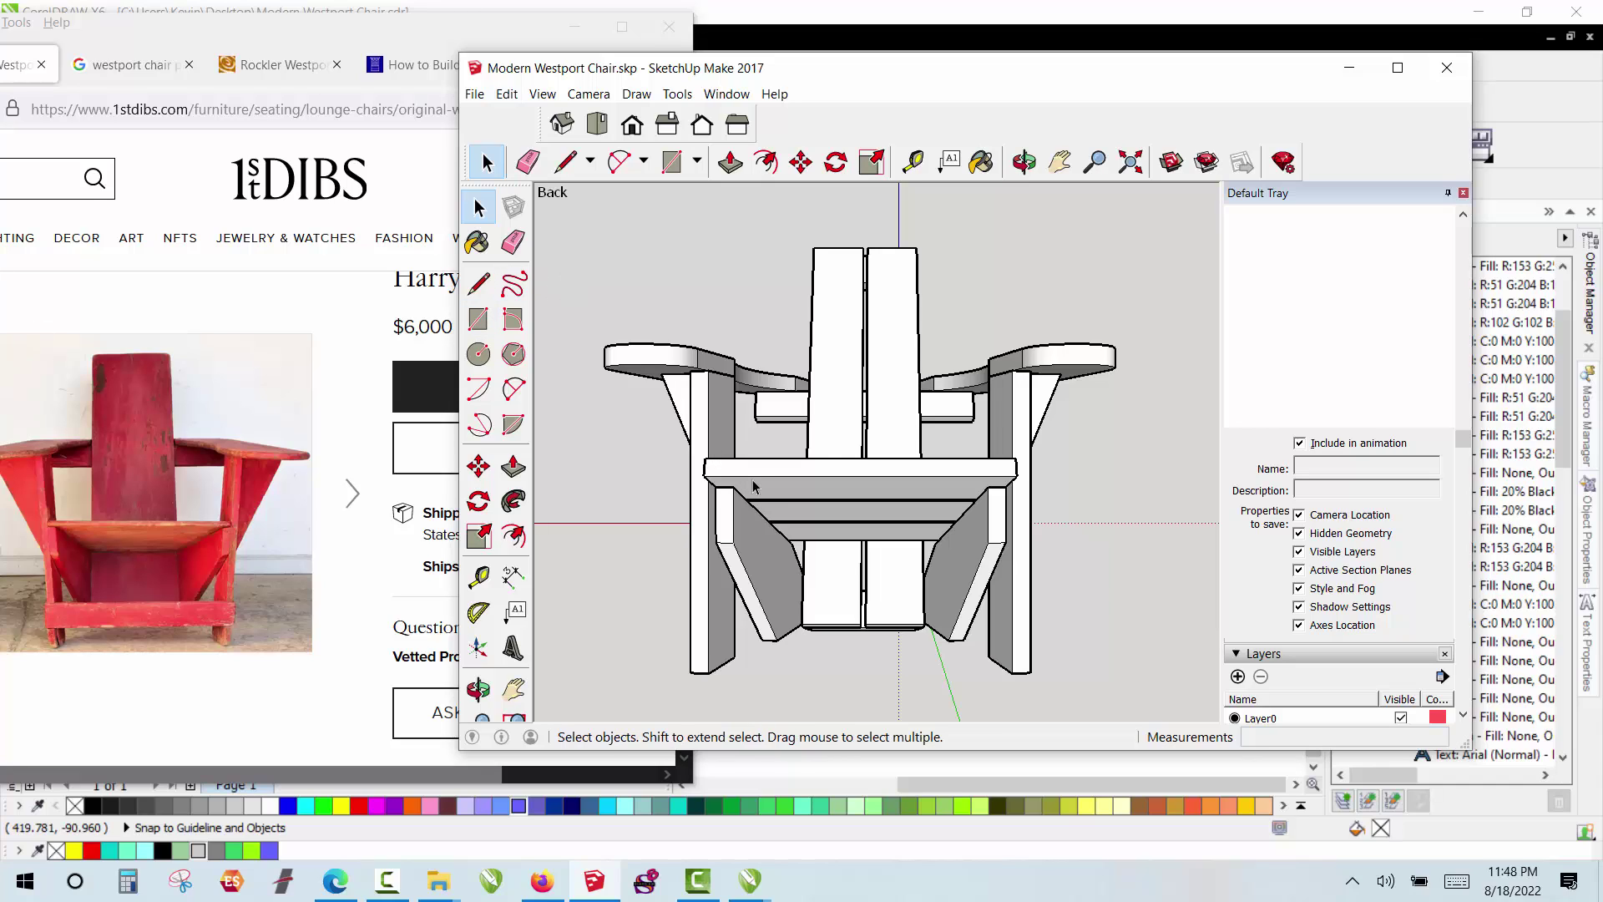
# Step: Examine the exposed seat underside and side supports from the front and from the front corner
pyautogui.scroll(2, 752, 484)
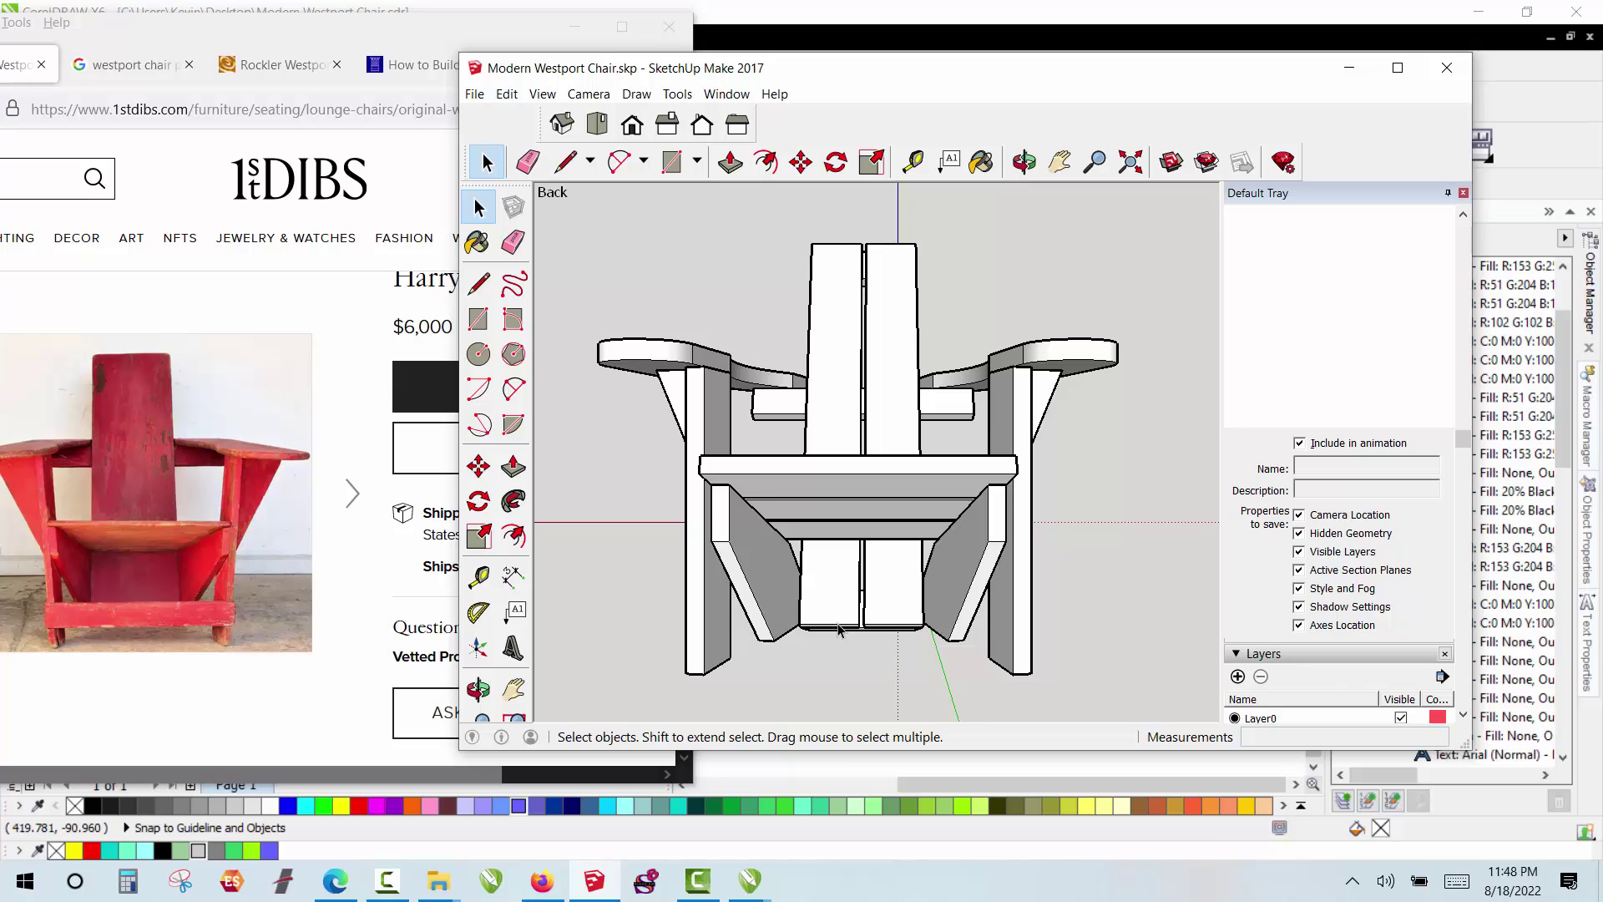
pyautogui.scroll(2, 839, 628)
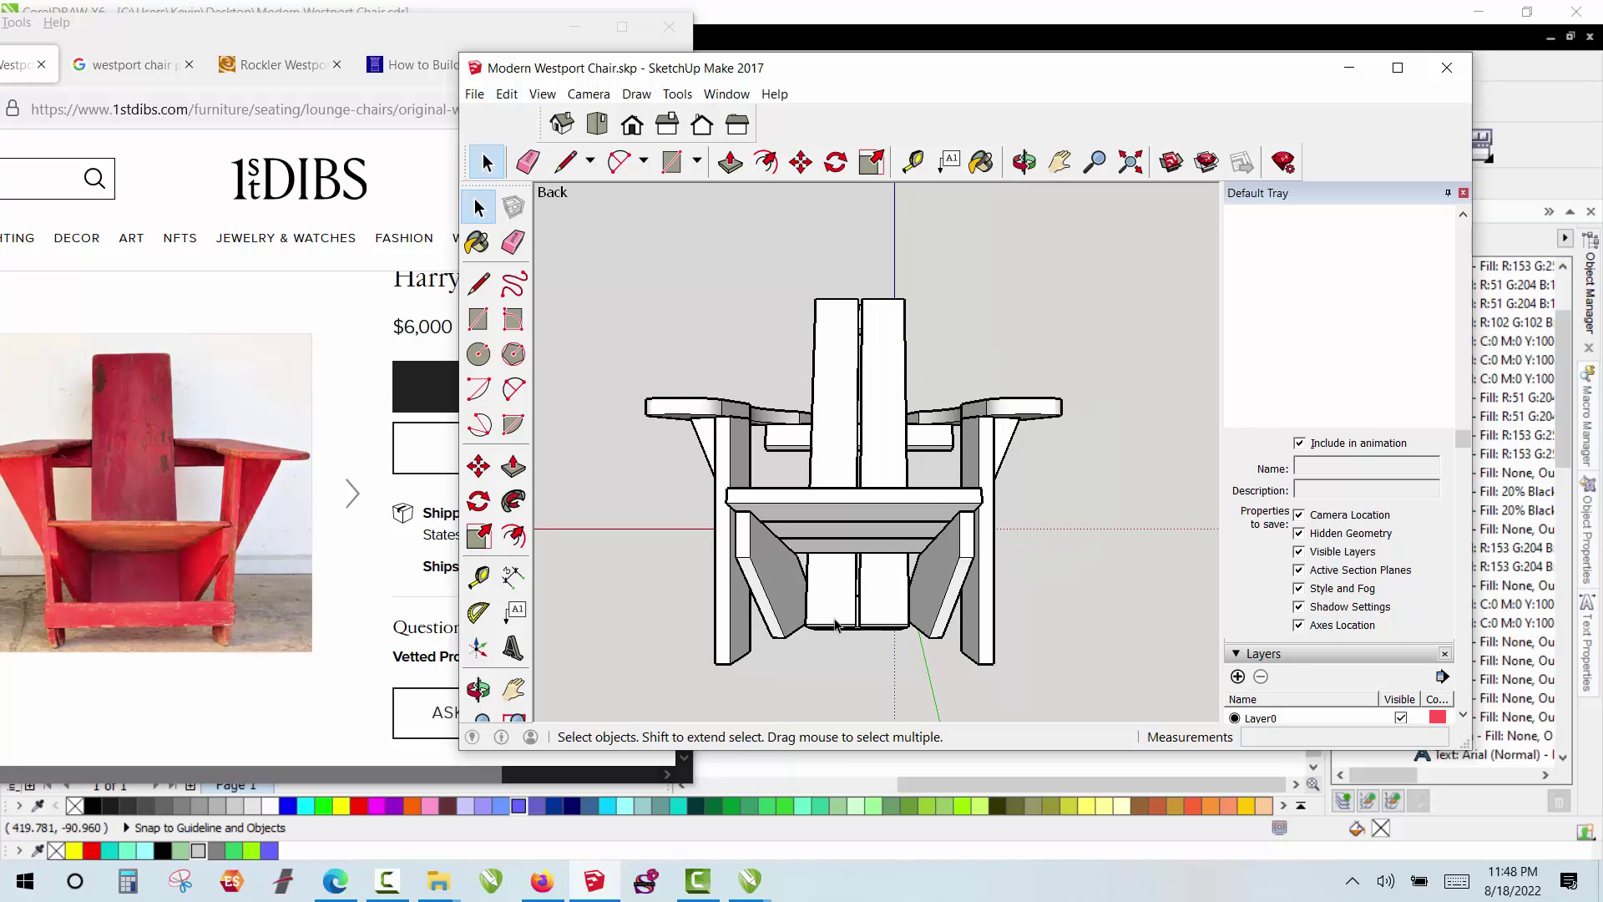
pyautogui.click(1025, 161)
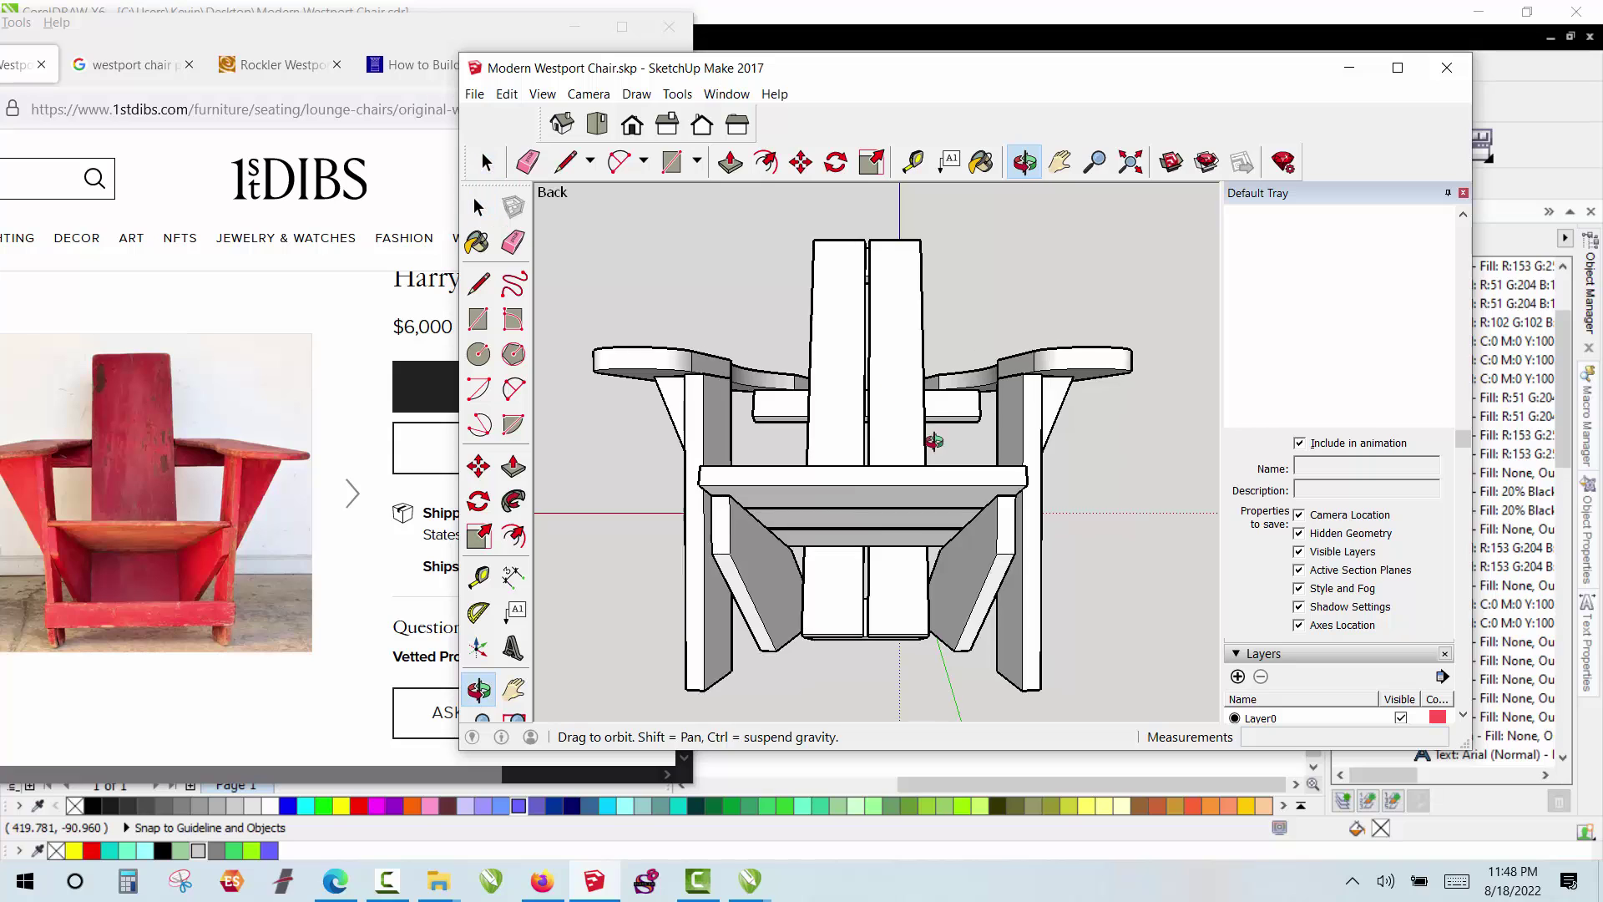
pyautogui.moveTo(937, 436); pyautogui.dragTo(985, 490)
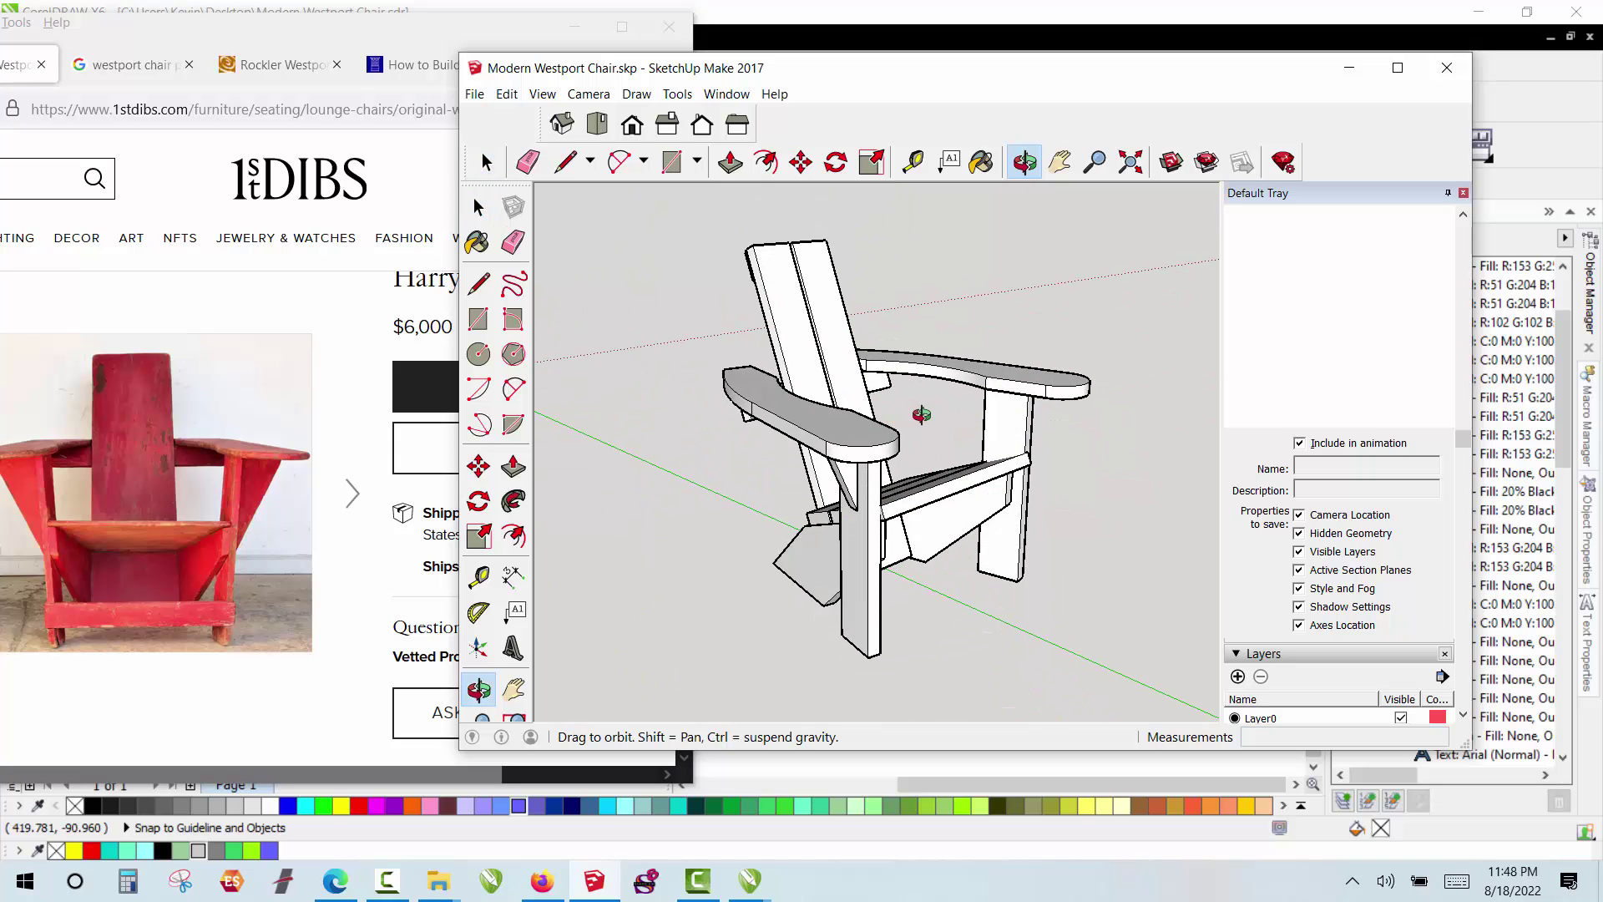
pyautogui.scroll(4, 923, 412)
pyautogui.scroll(-2, 850, 381)
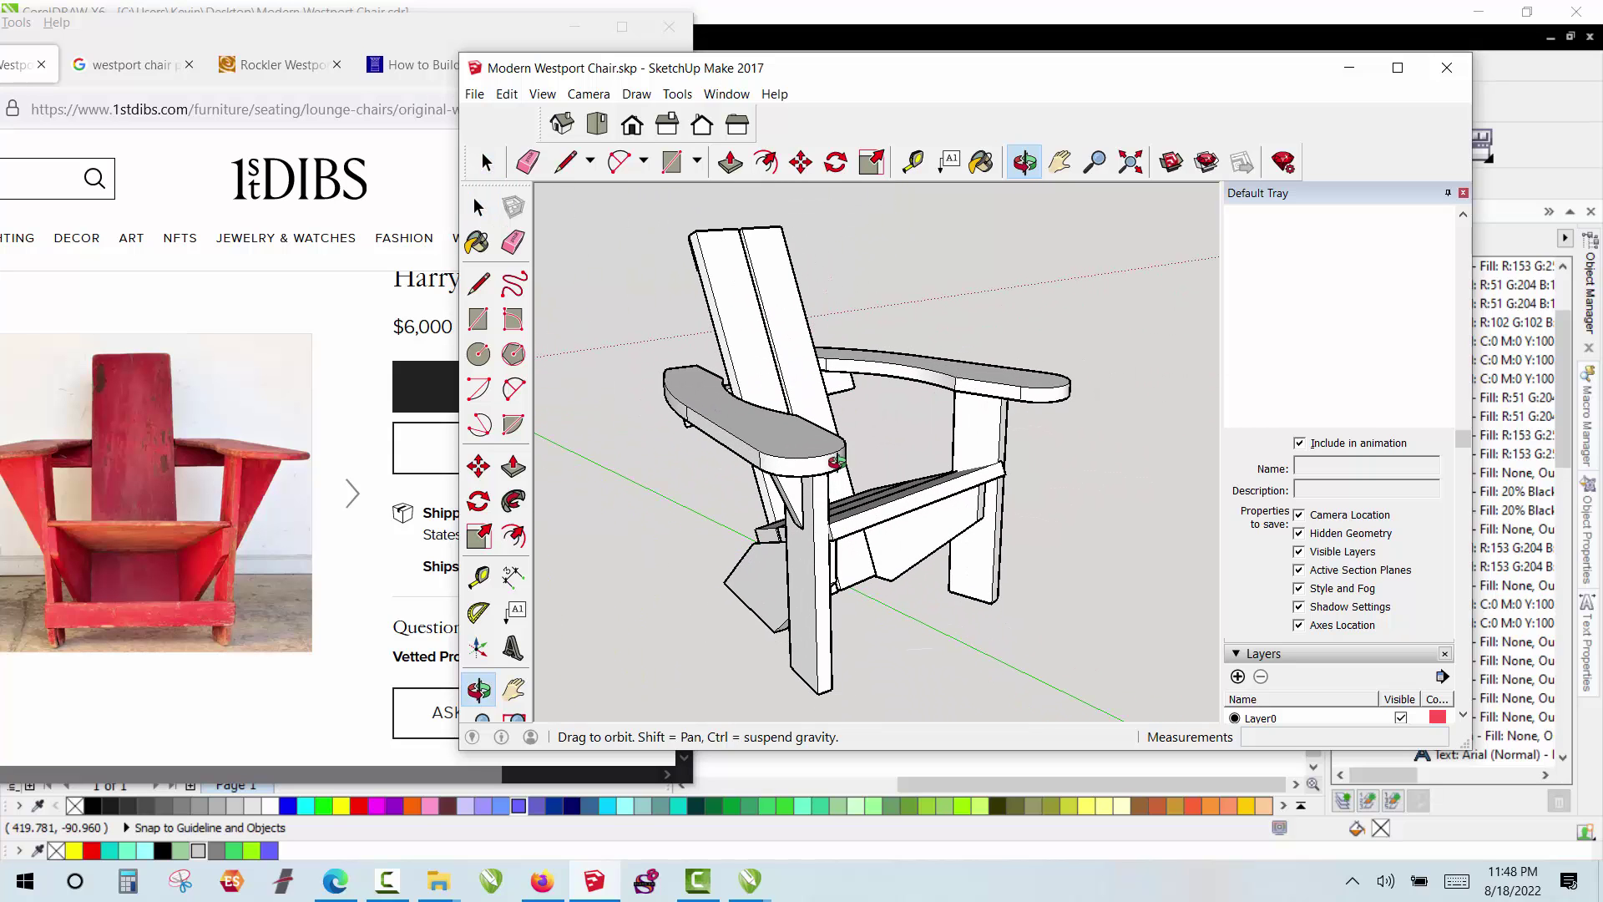
pyautogui.moveTo(861, 440); pyautogui.dragTo(868, 430)
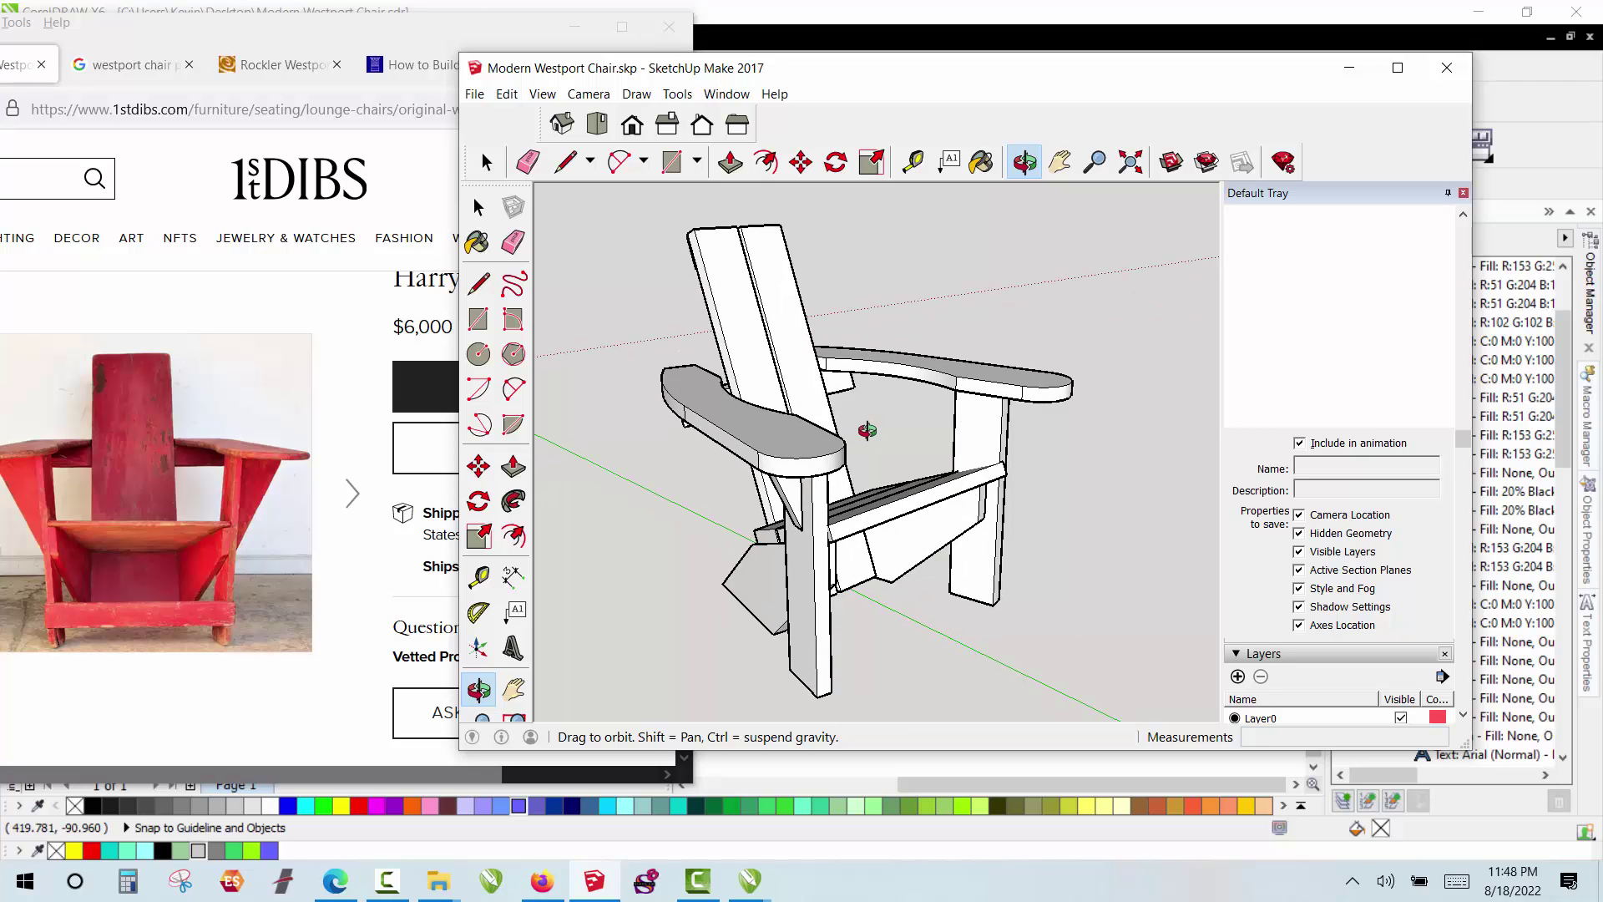
pyautogui.press('space')
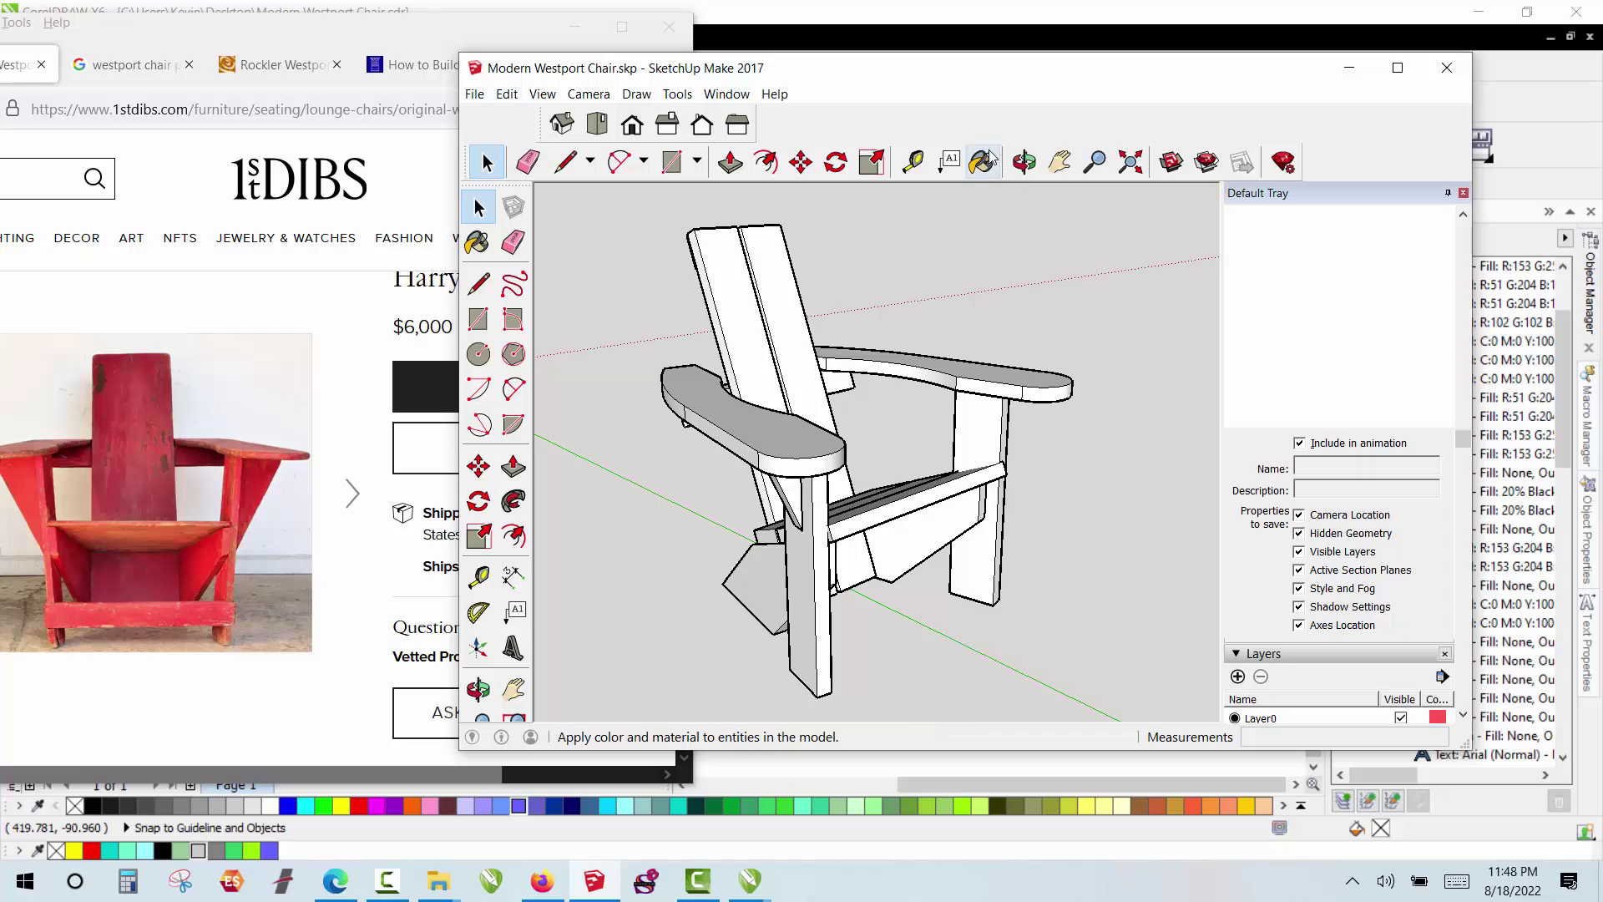
# Step: Examine the seat slats, backrest boards and curved arms from above
pyautogui.click(1024, 162)
pyautogui.moveTo(926, 351); pyautogui.dragTo(766, 461)
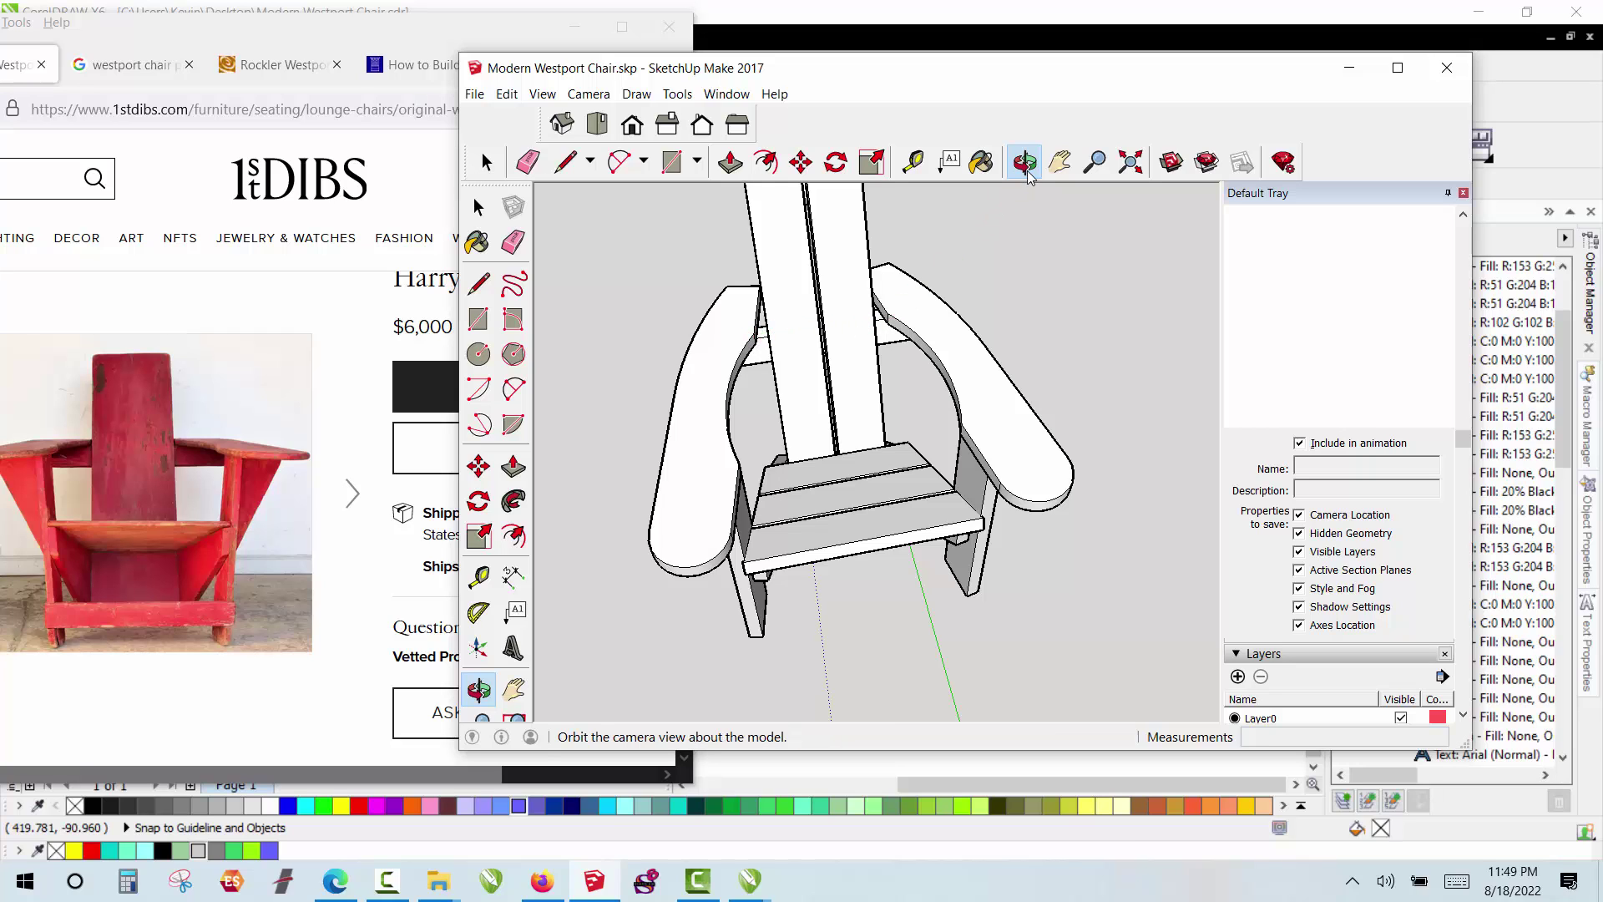
pyautogui.scroll(4, 854, 359)
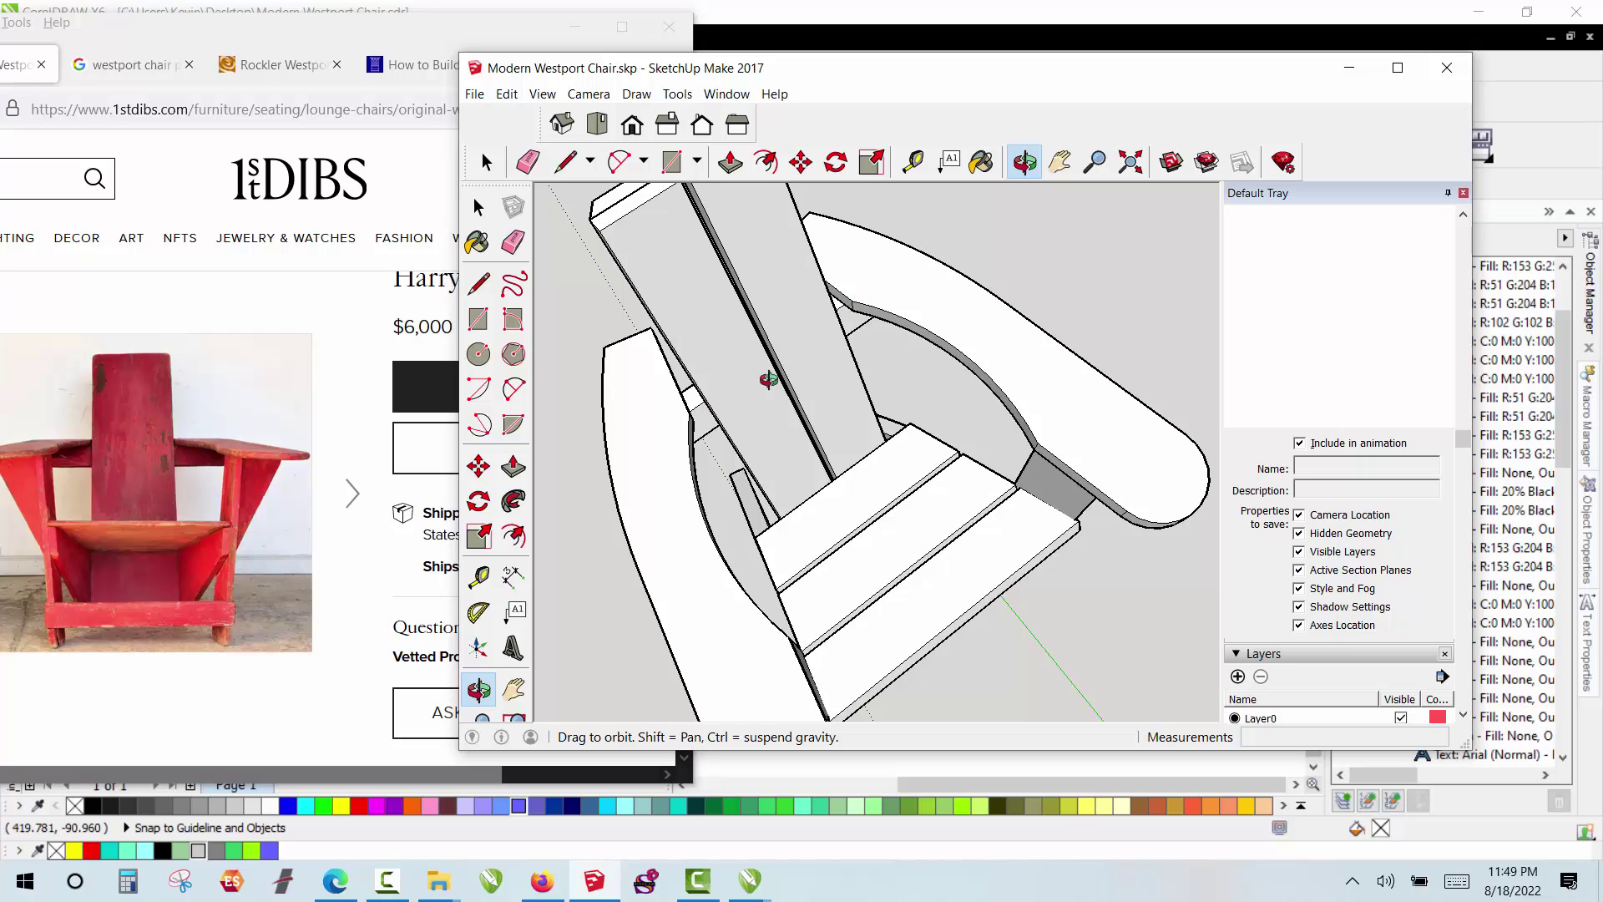
pyautogui.scroll(-4, 814, 417)
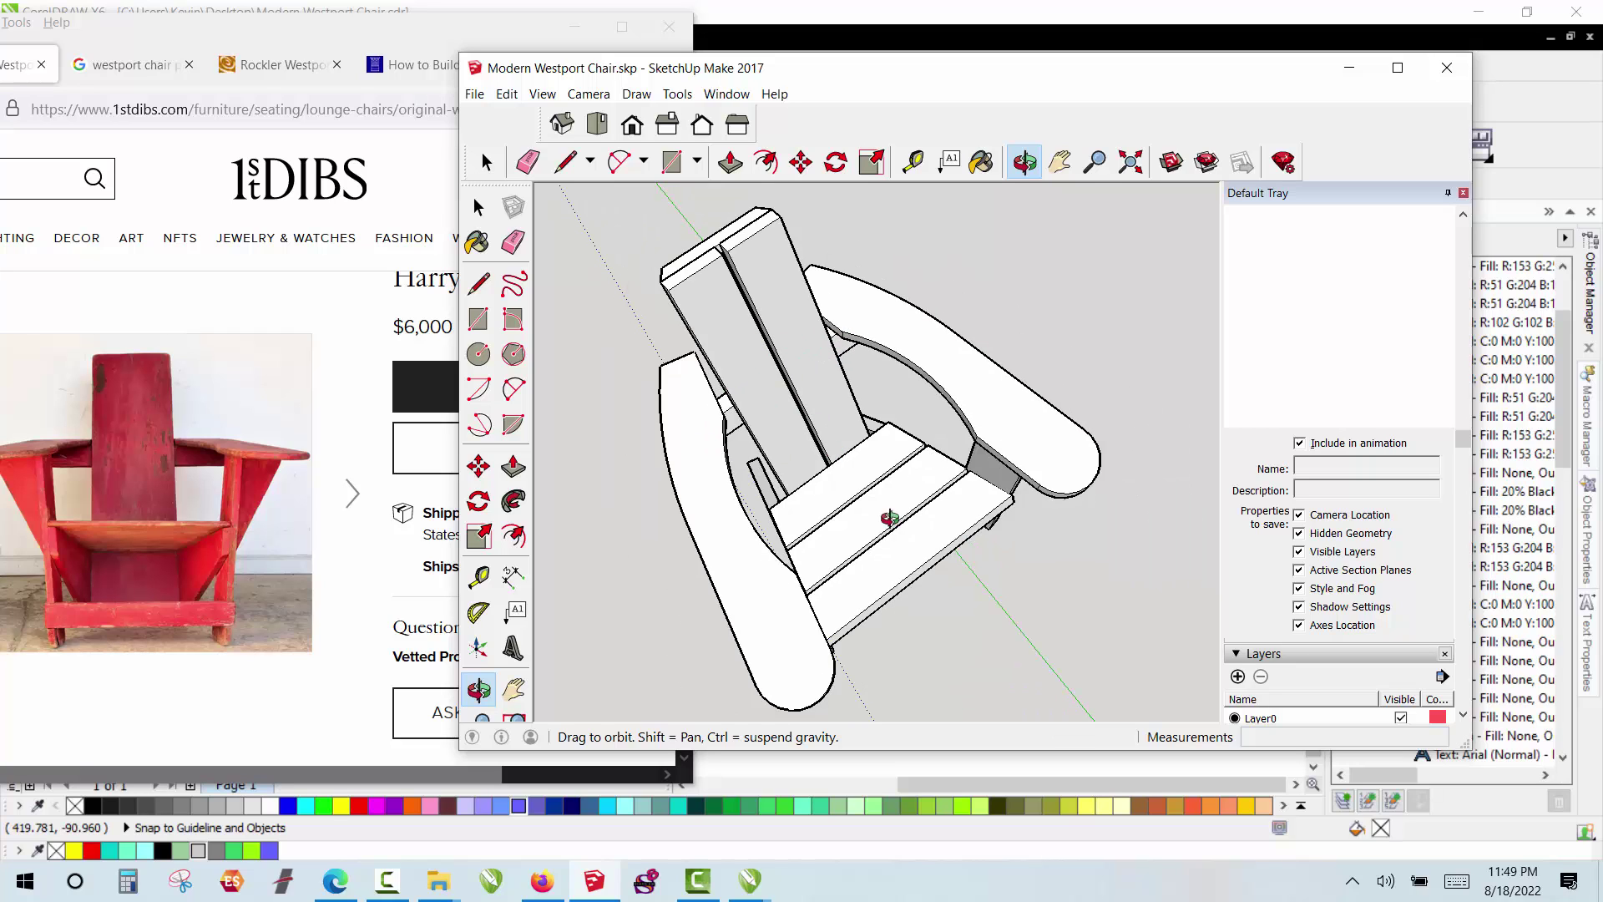
pyautogui.scroll(-1, 924, 444)
pyautogui.scroll(3, 890, 469)
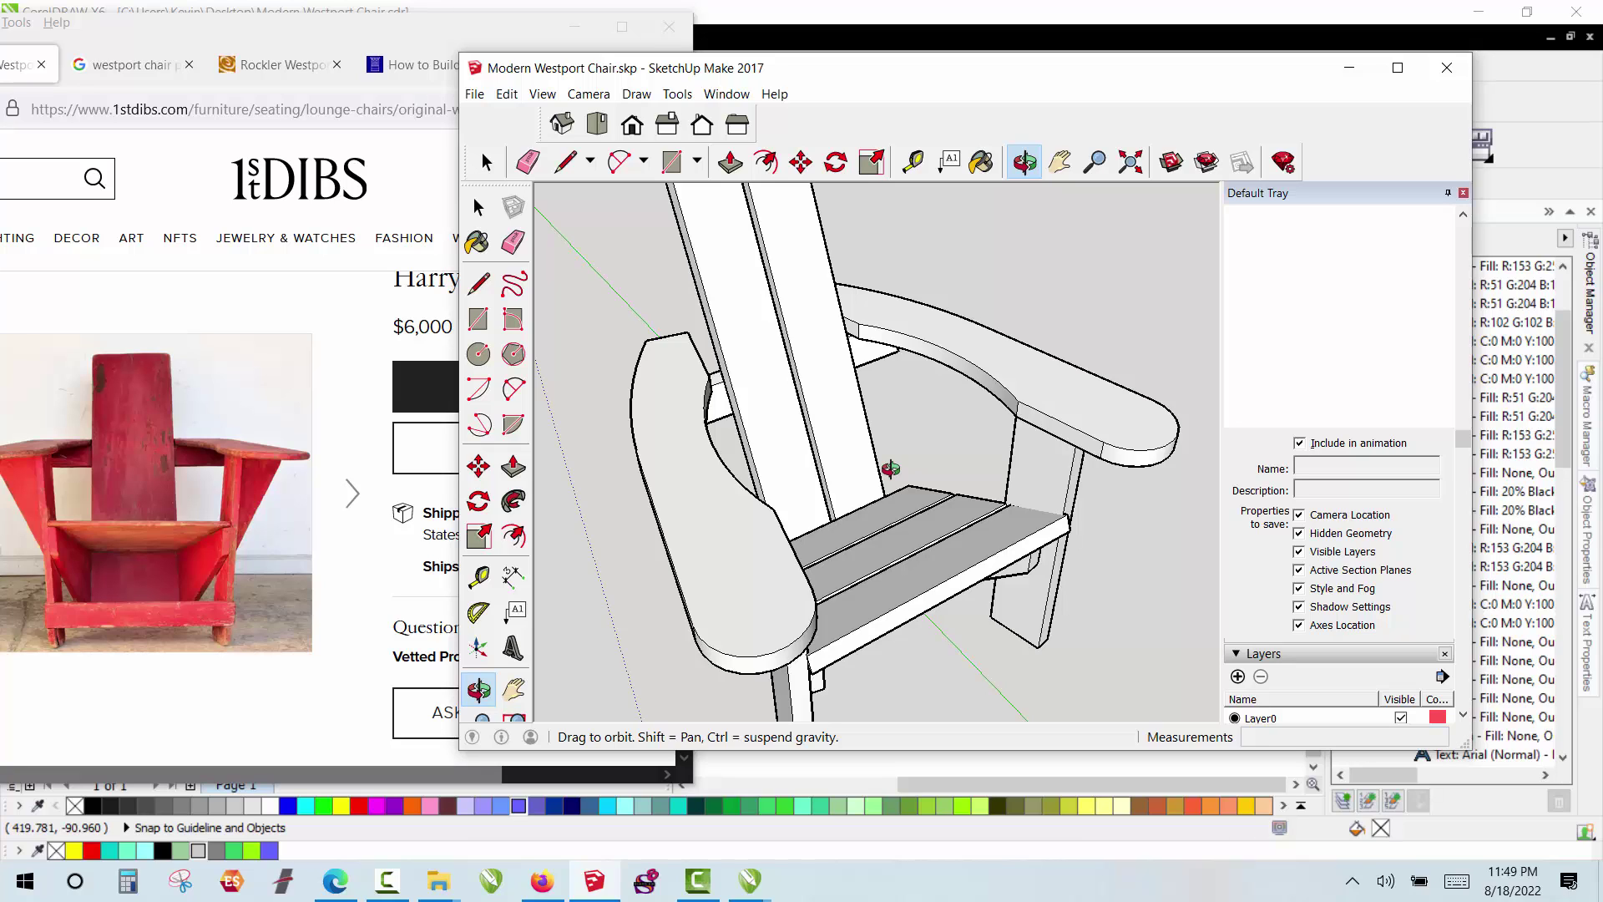
# Step: Examine the arms, rear crosspiece and angled seat supports from the front for comparison with the red chair photo
pyautogui.moveTo(890, 469)
pyautogui.mouseDown()
pyautogui.moveTo(794, 454)
pyautogui.moveTo(909, 401)
pyautogui.moveTo(802, 357)
pyautogui.mouseUp()
pyautogui.scroll(-5, 802, 358)
pyautogui.moveTo(867, 429)
pyautogui.mouseDown()
pyautogui.moveTo(810, 331)
pyautogui.moveTo(905, 490)
pyautogui.moveTo(827, 367)
pyautogui.moveTo(763, 471)
pyautogui.mouseUp()
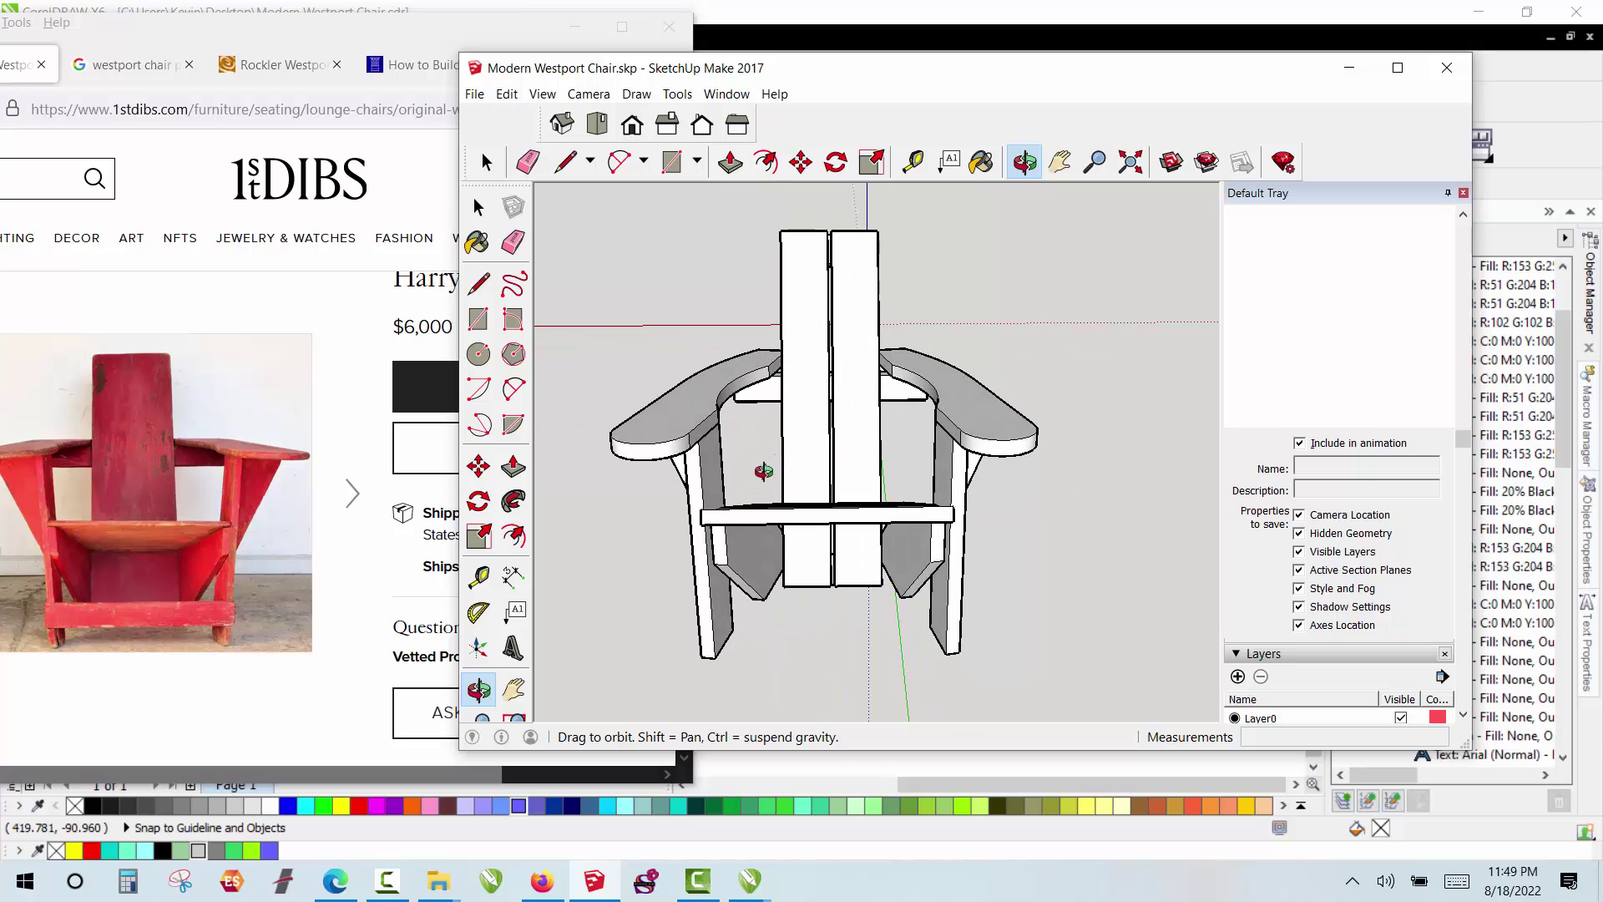
pyautogui.scroll(4, 862, 340)
pyautogui.scroll(-4, 891, 498)
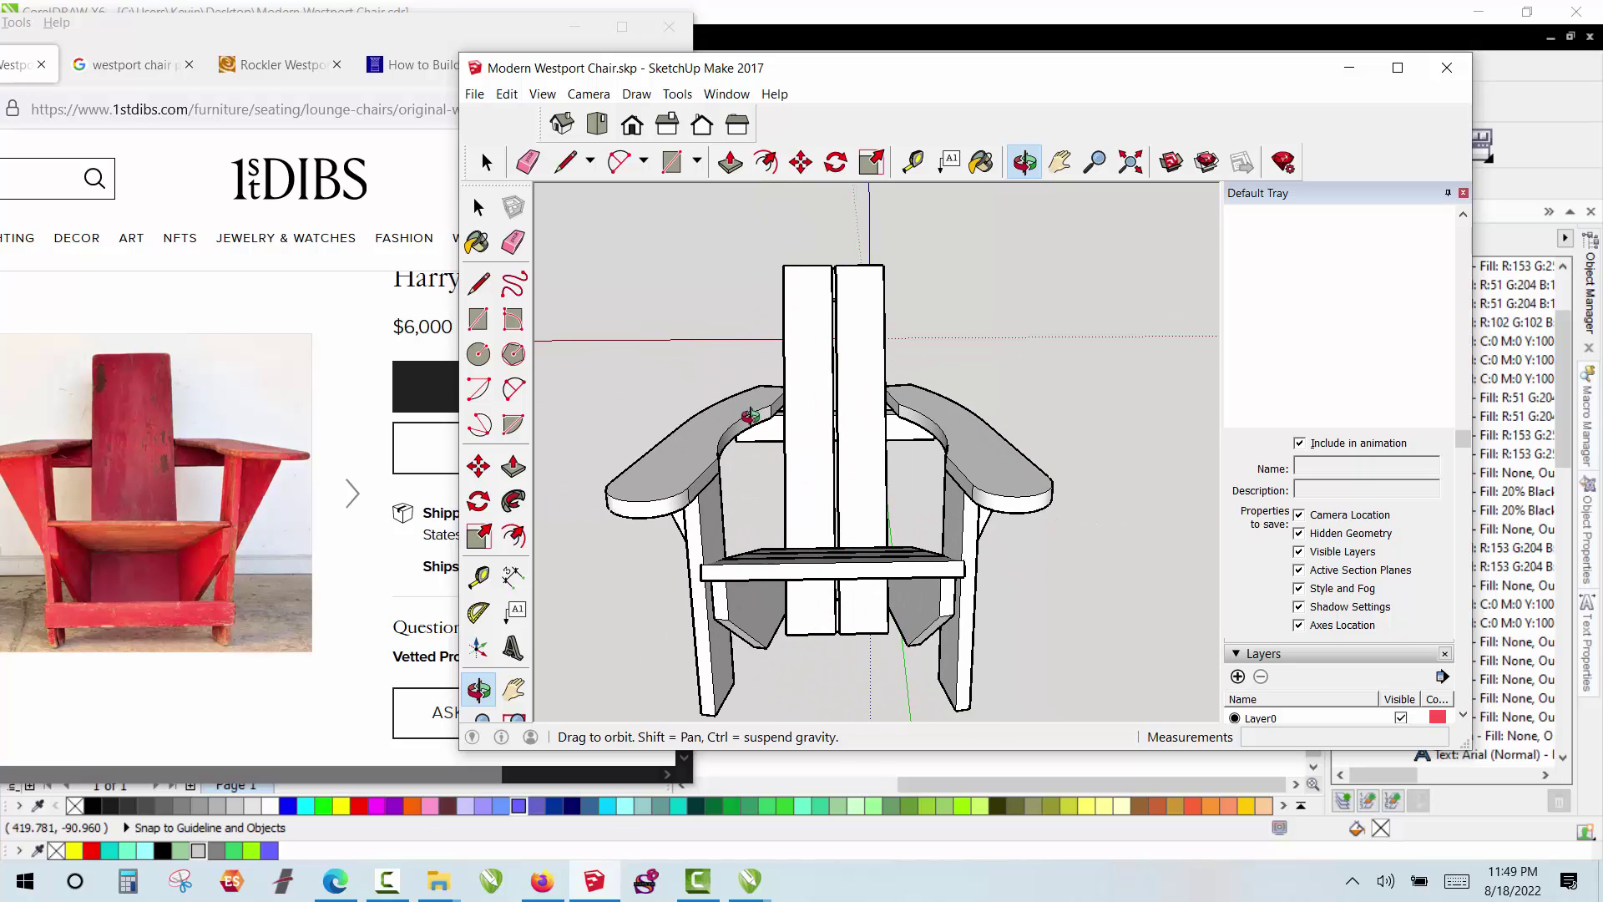
pyautogui.scroll(2, 749, 415)
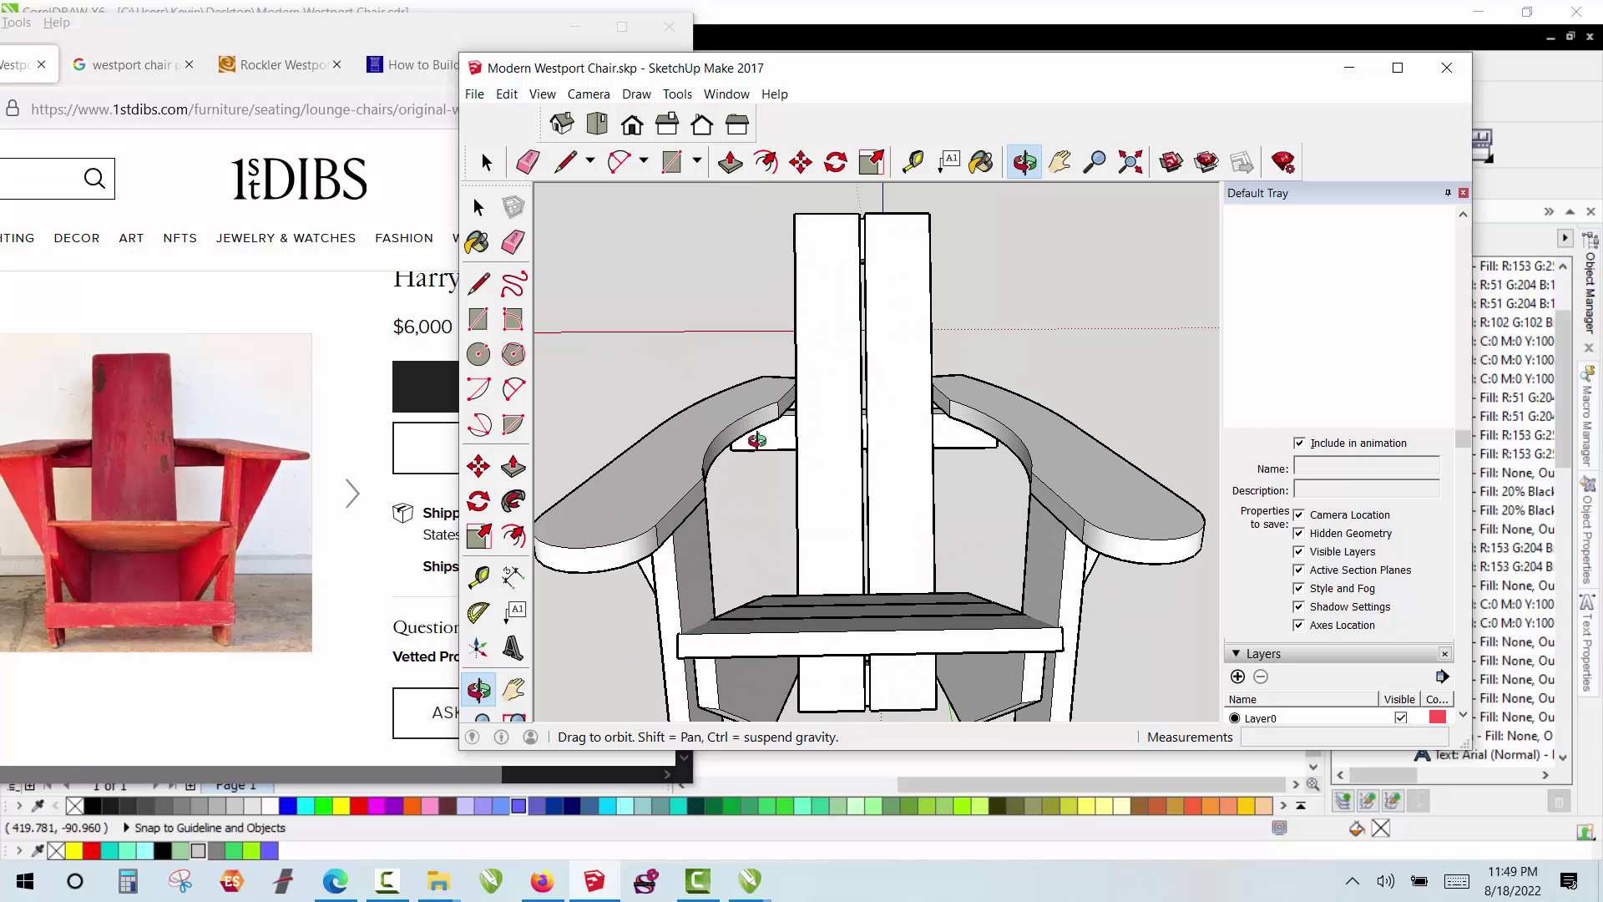
pyautogui.scroll(-3, 827, 524)
pyautogui.moveTo(905, 469); pyautogui.dragTo(916, 384)
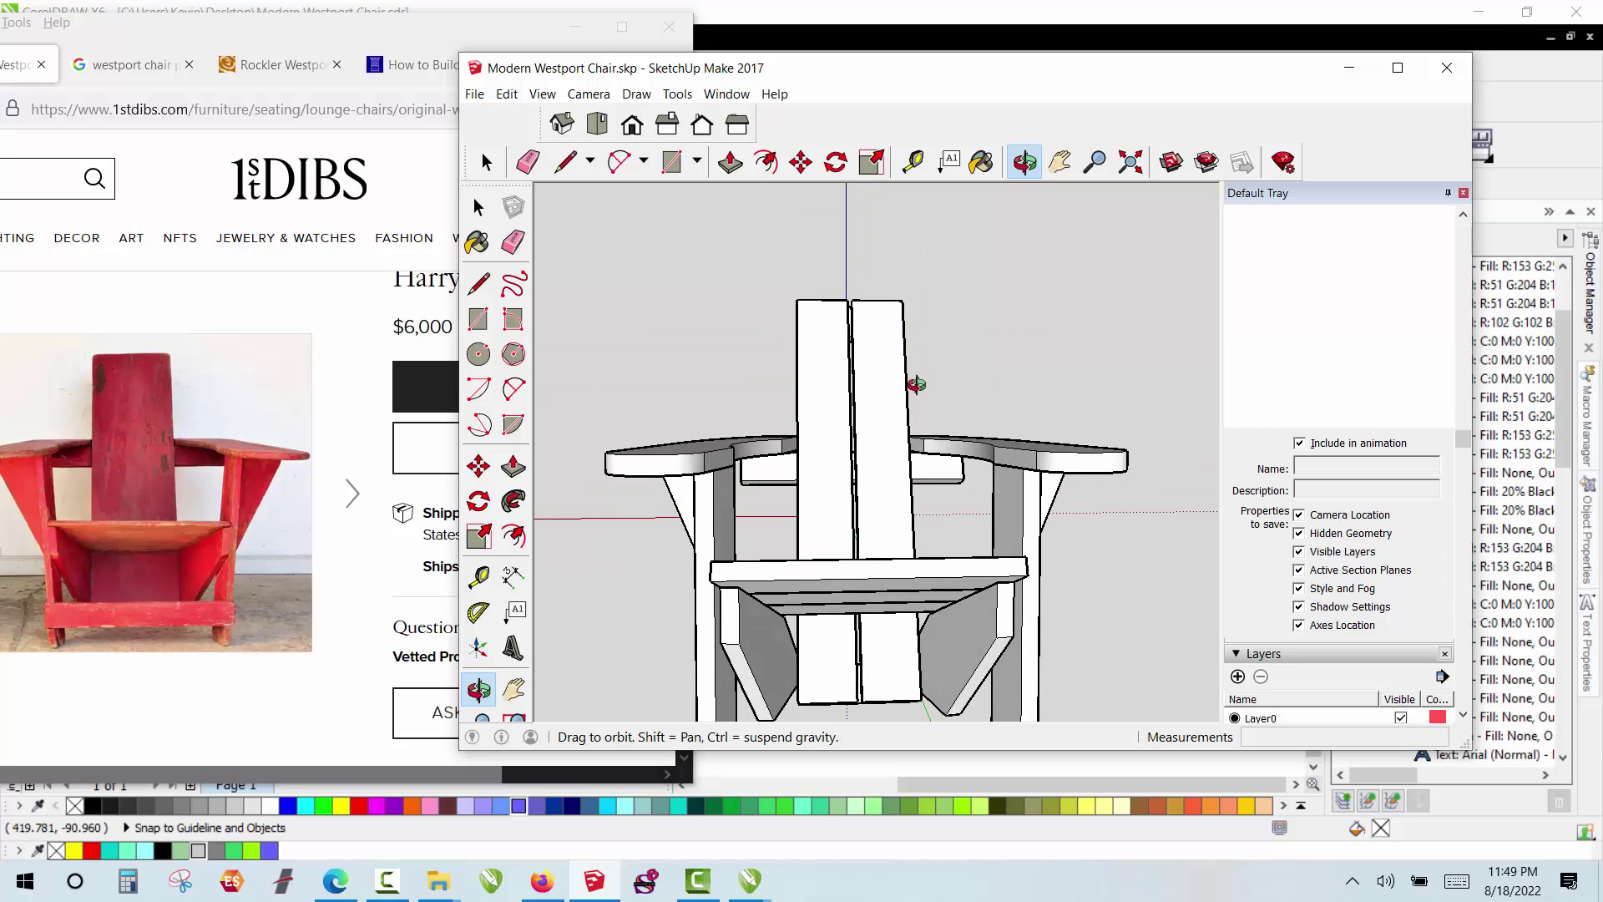
# Step: Examine the side support and front leg under the seat from the front corner
pyautogui.moveTo(931, 547)
pyautogui.mouseDown()
pyautogui.moveTo(887, 587)
pyautogui.moveTo(958, 633)
pyautogui.moveTo(874, 472)
pyautogui.moveTo(909, 655)
pyautogui.moveTo(985, 576)
pyautogui.moveTo(1060, 553)
pyautogui.mouseUp()
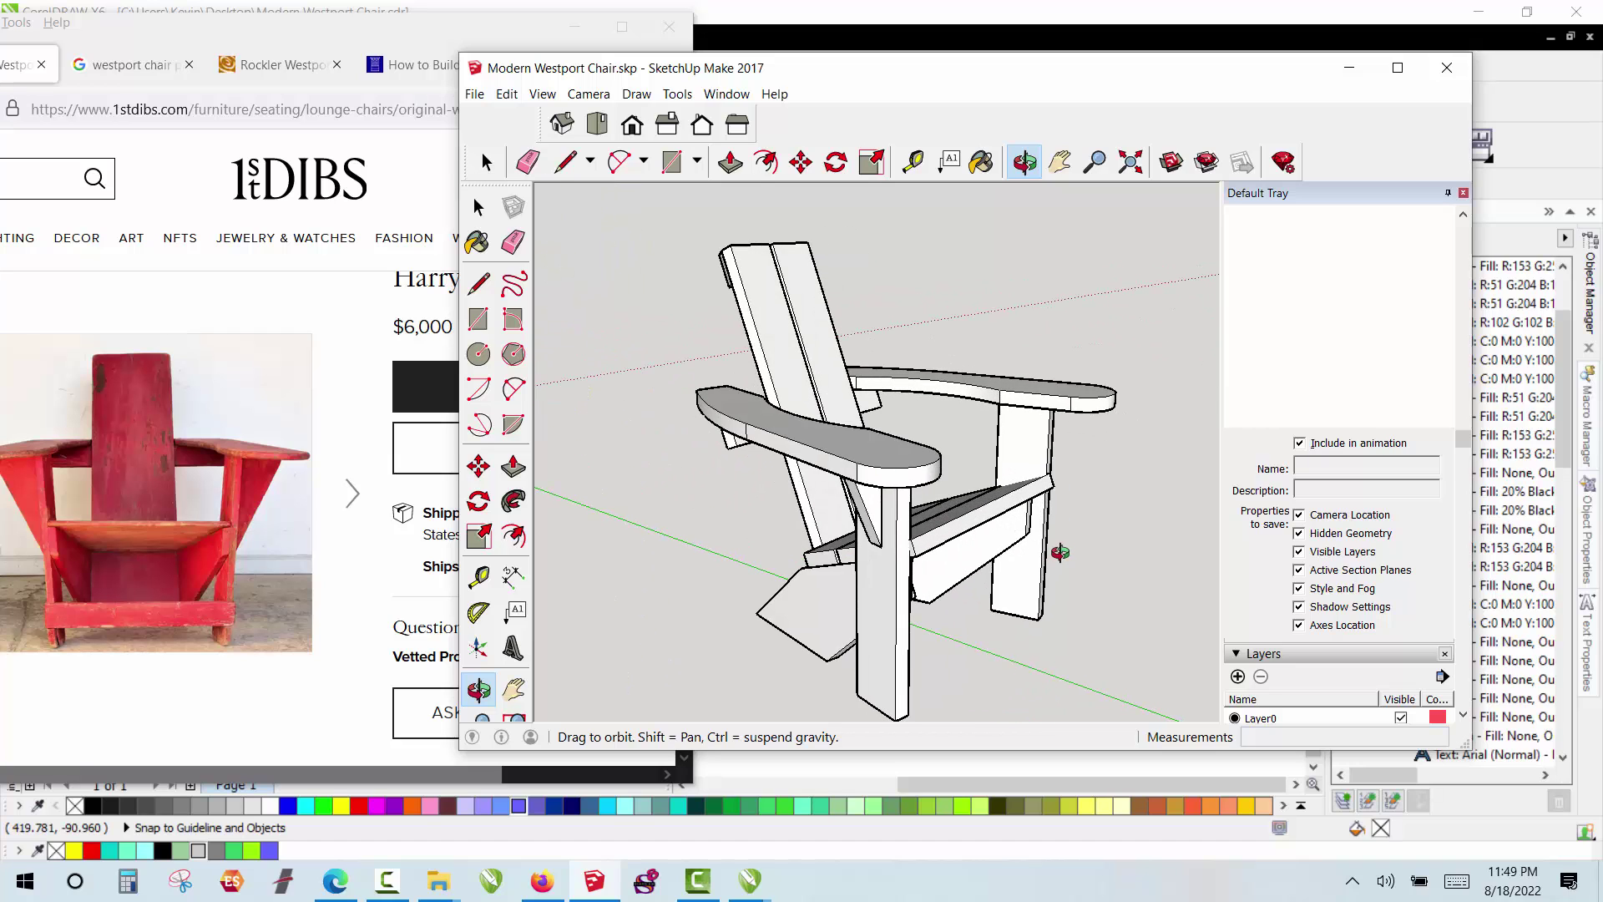
pyautogui.scroll(5, 960, 546)
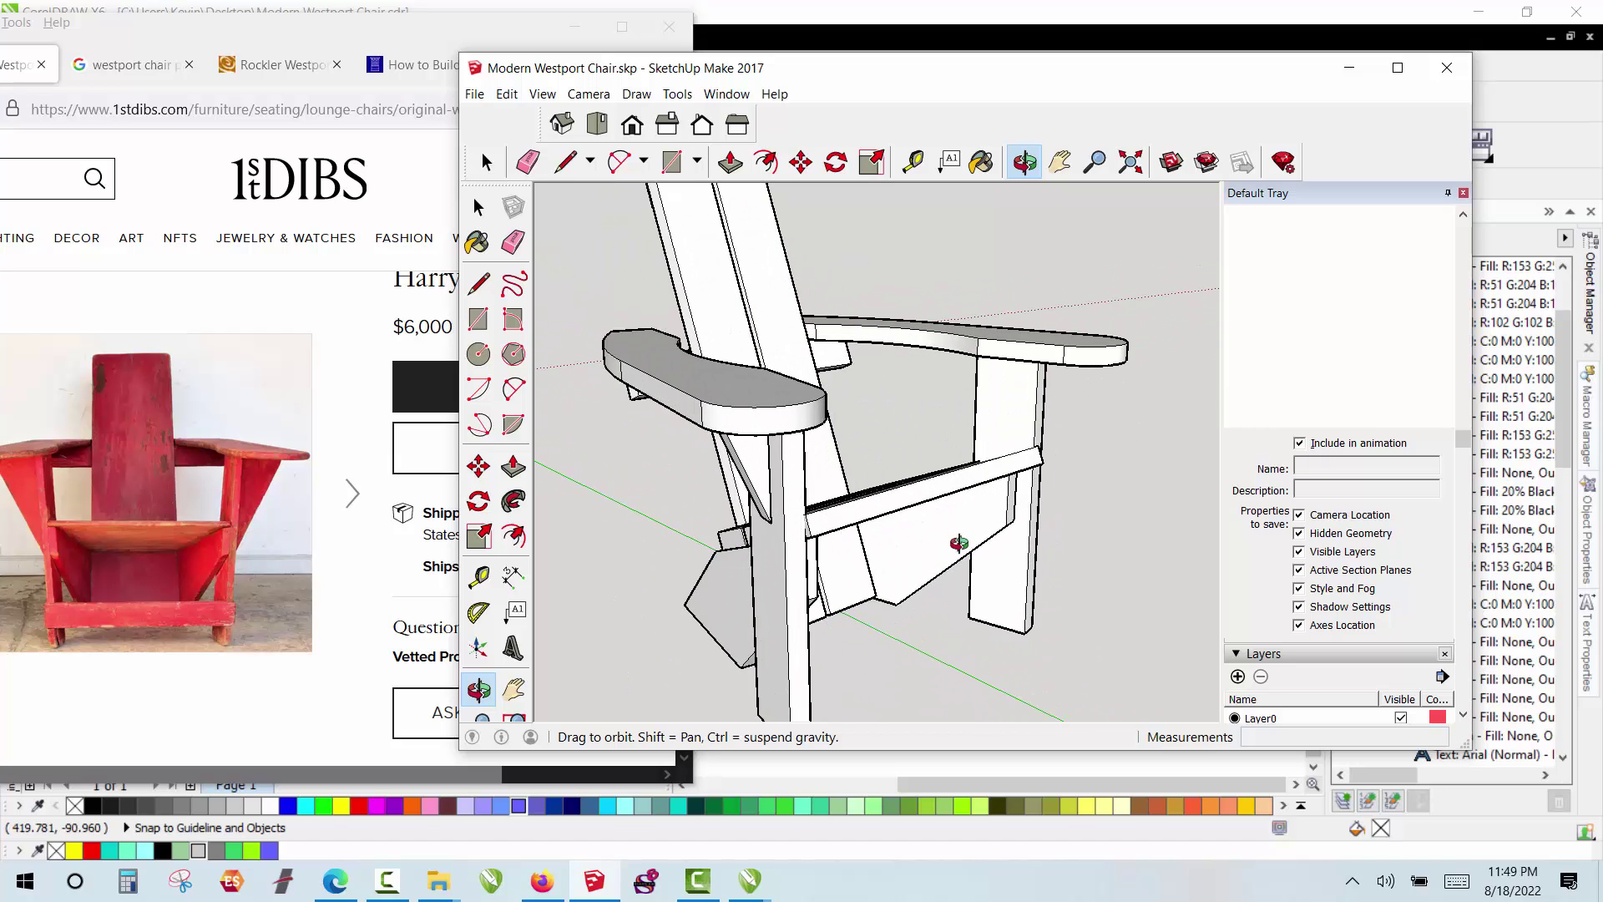
pyautogui.scroll(-3, 958, 544)
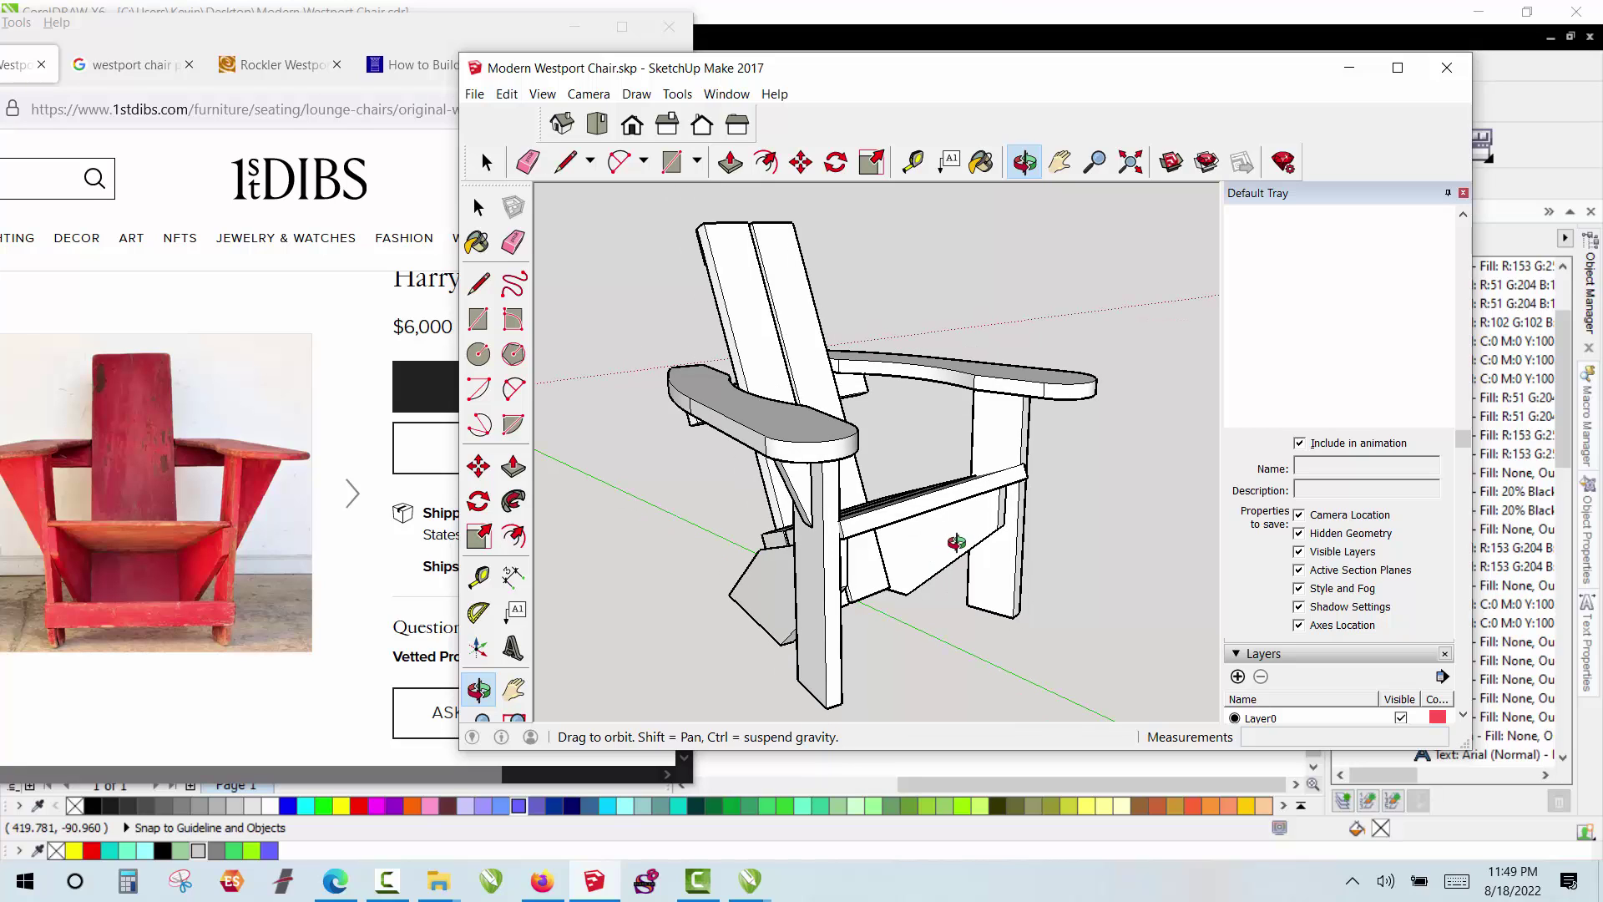